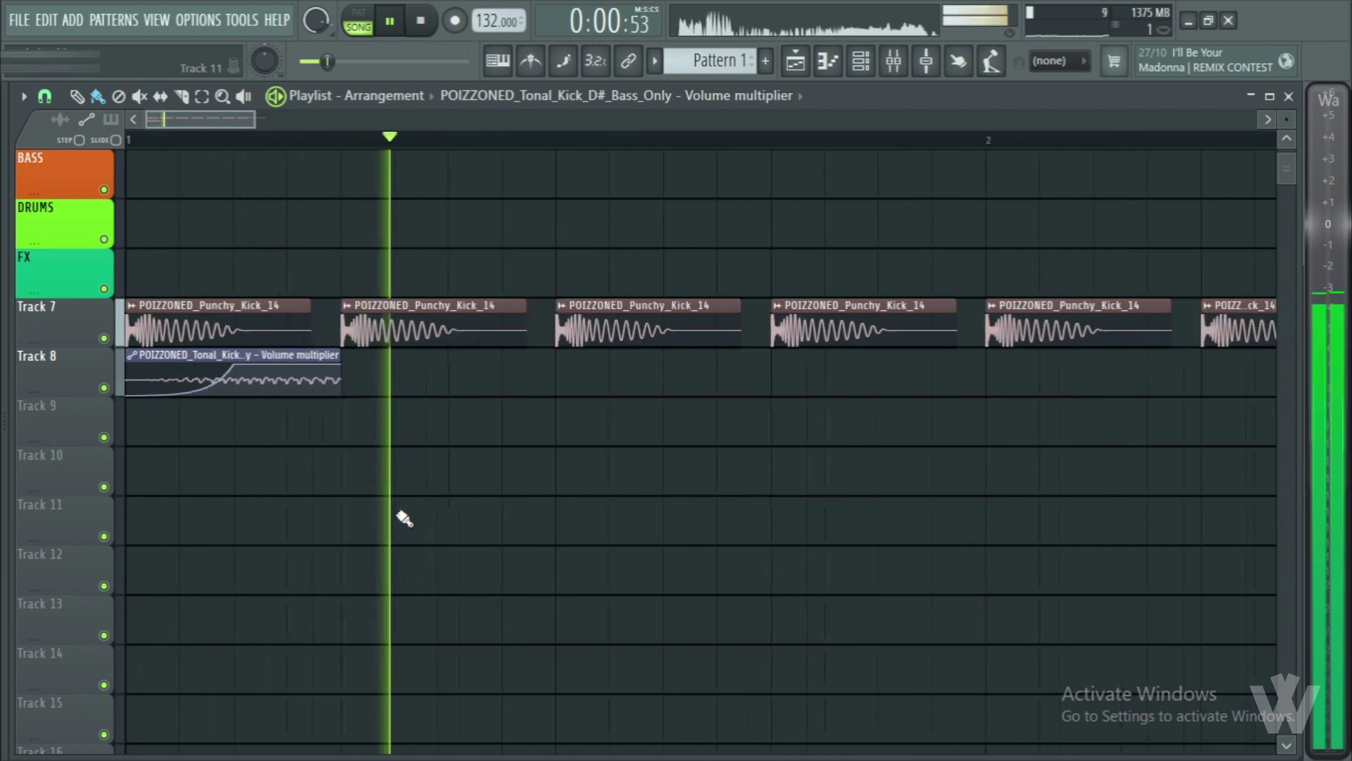
- Play the arrangement repeatedly to check how the punchy kick and the bass-only clip's volume envelope work together
key("space")
key("space")
key("space")
key("space")
key("space")
key("space")
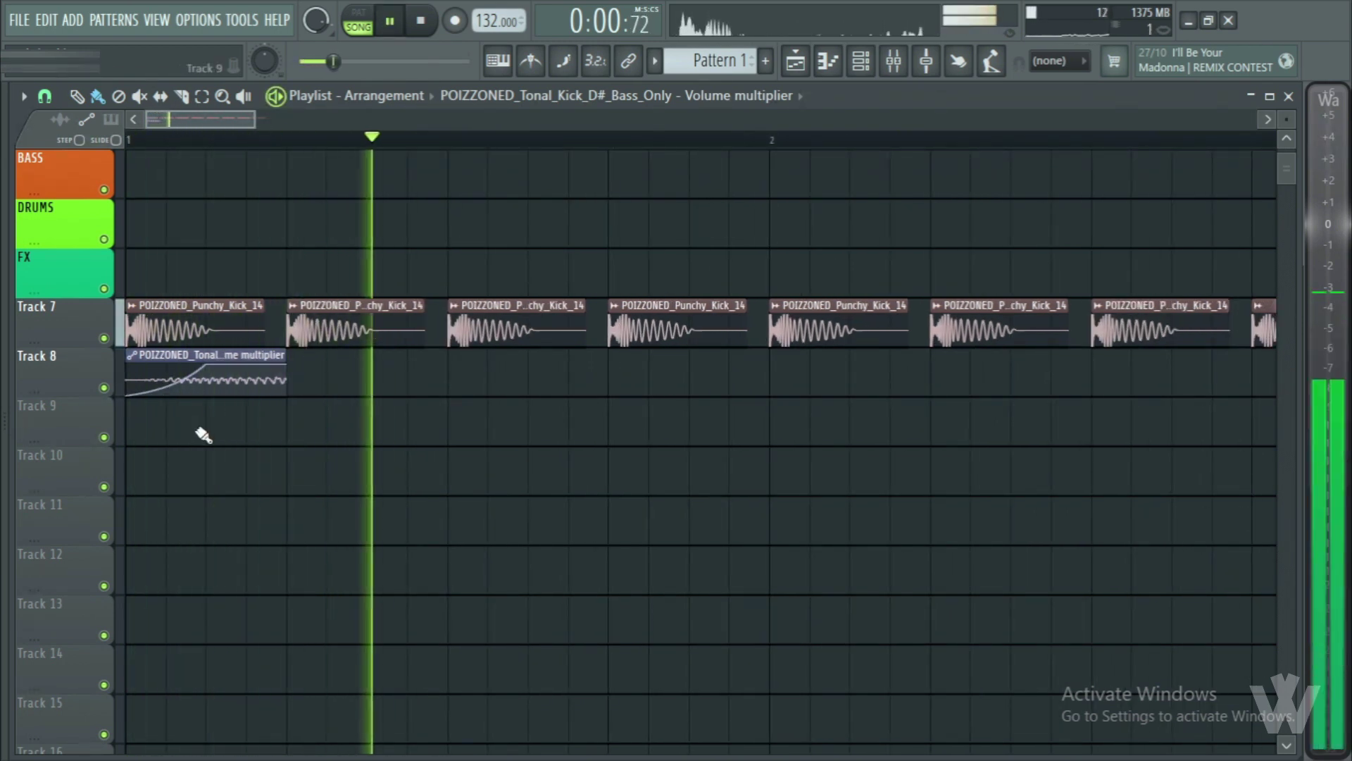
- Repeat the bass-only clip and its volume automation under every kick across two bars, and play the loop
key("space")
key("space")
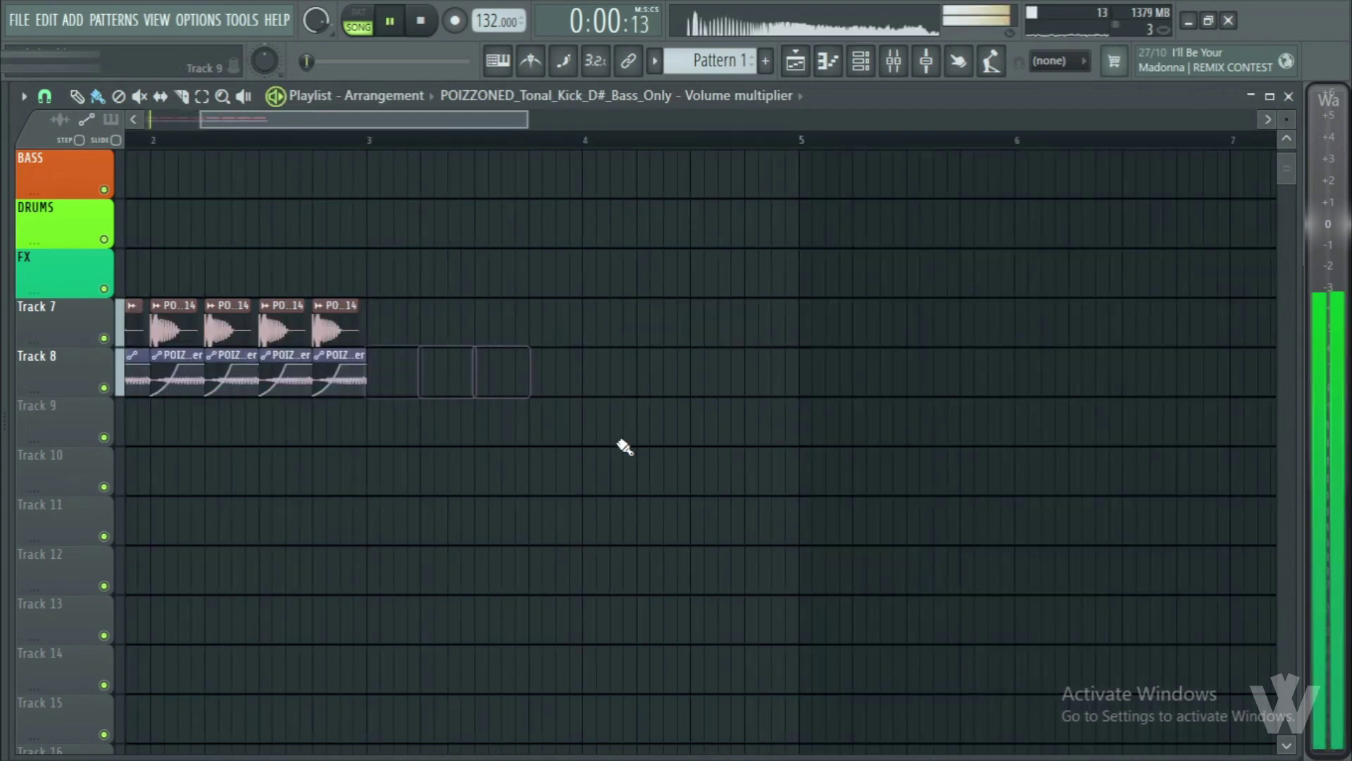
scroll(619, 443, "down", 2)
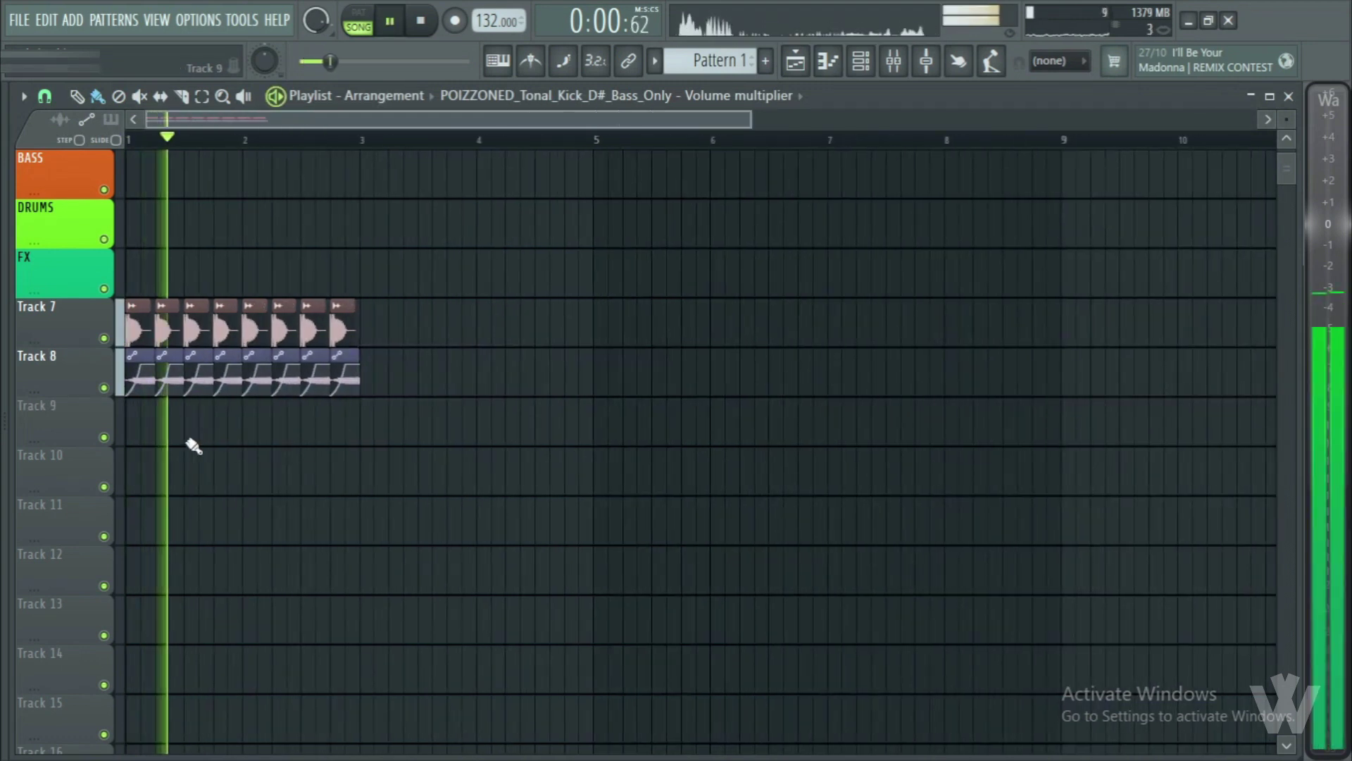
scroll(184, 442, "up", 3)
scroll(362, 387, "down", 1)
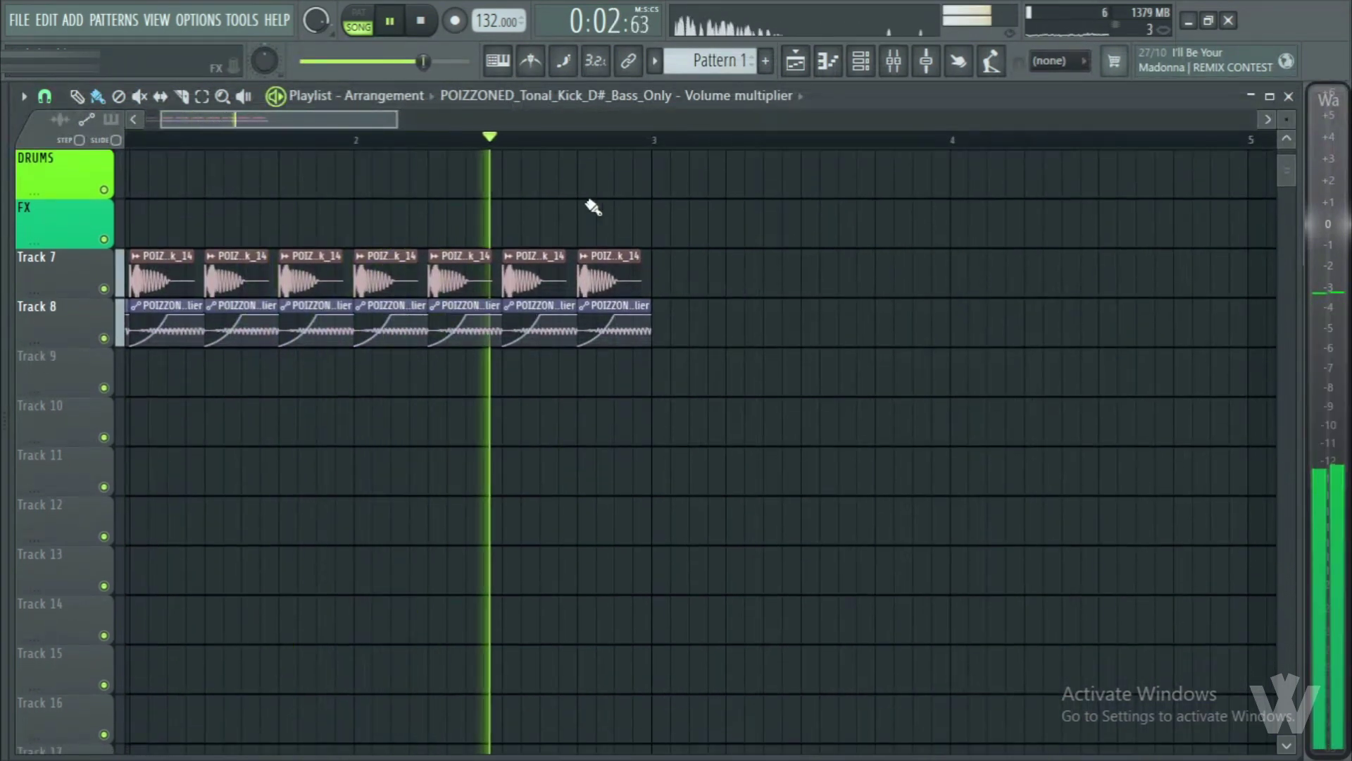
left_click_drag(393, 121, 303, 121)
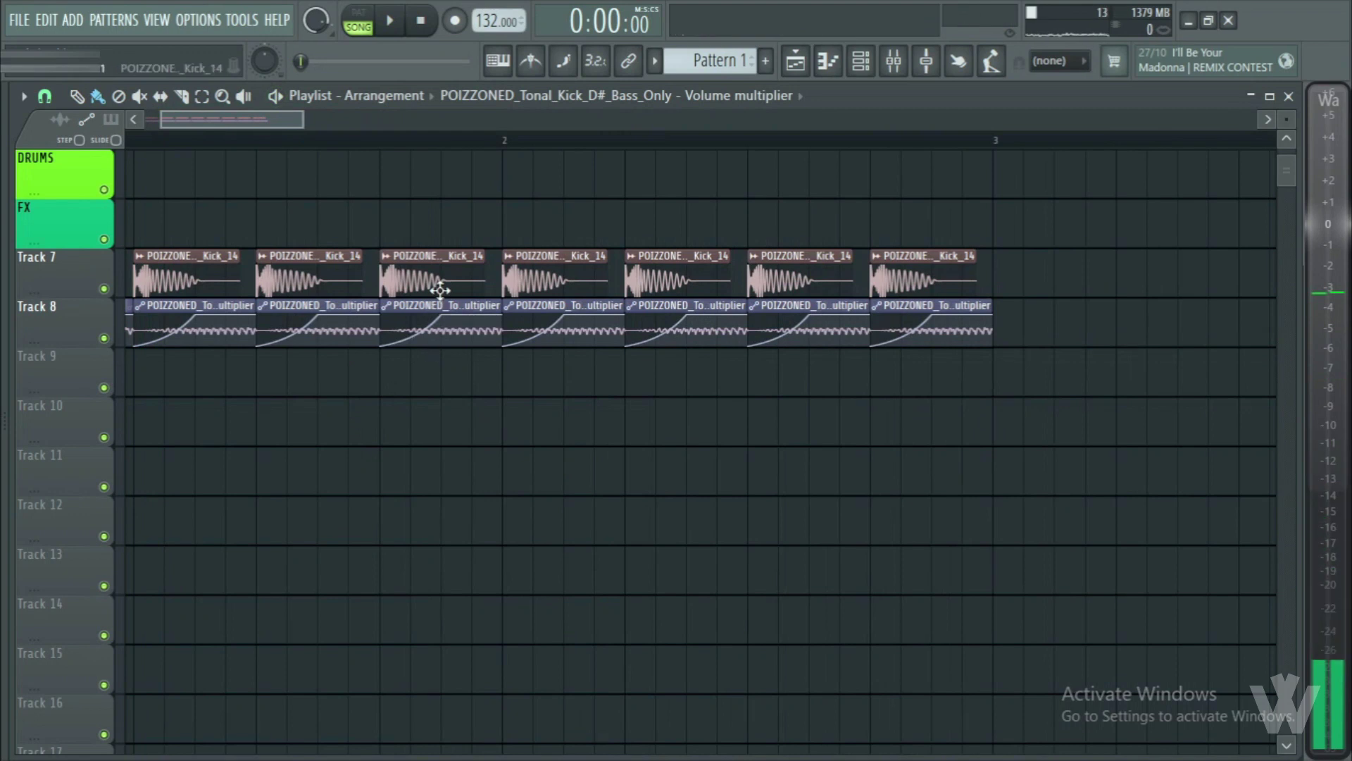
key("space")
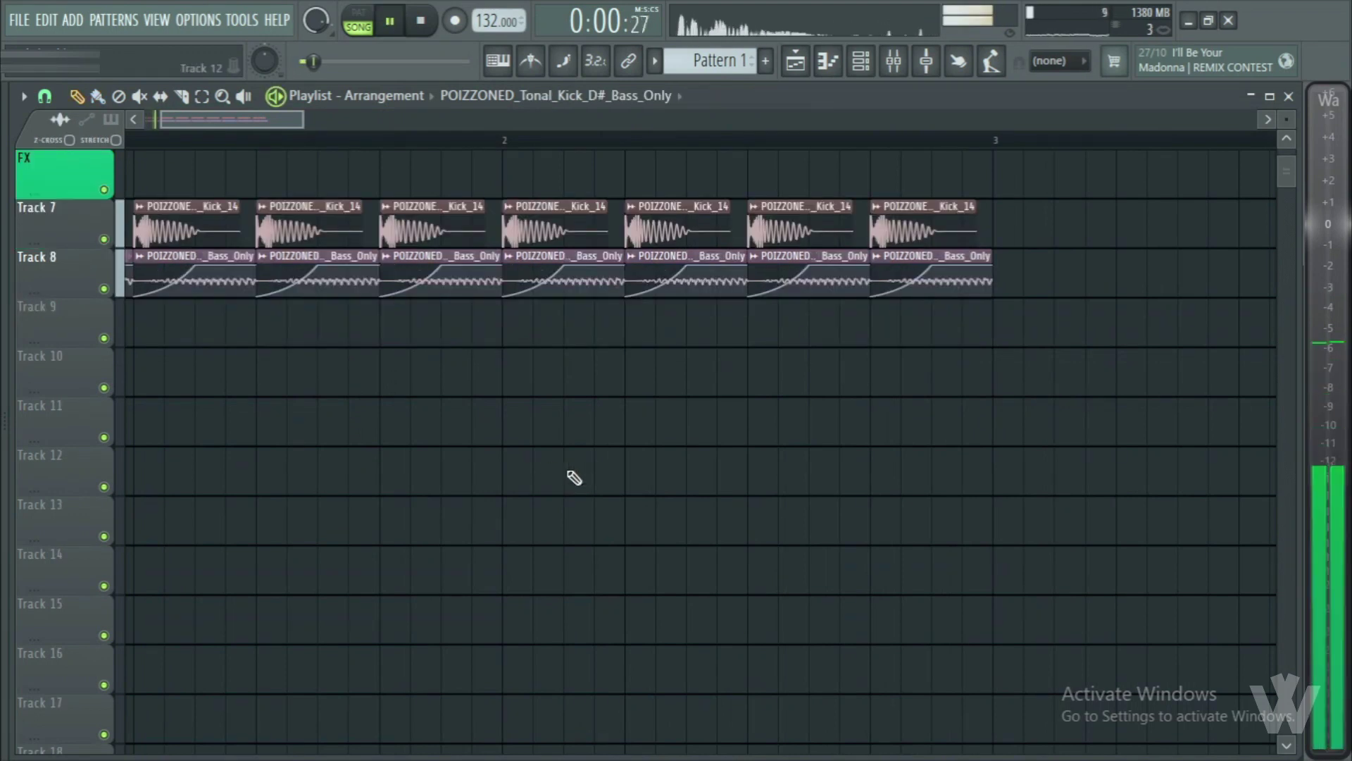
- Find POIZZONED_Tonal_Kick_D#_3 among the tonal kick samples and place it at the start of Track 9
left_click(5, 468)
key("space")
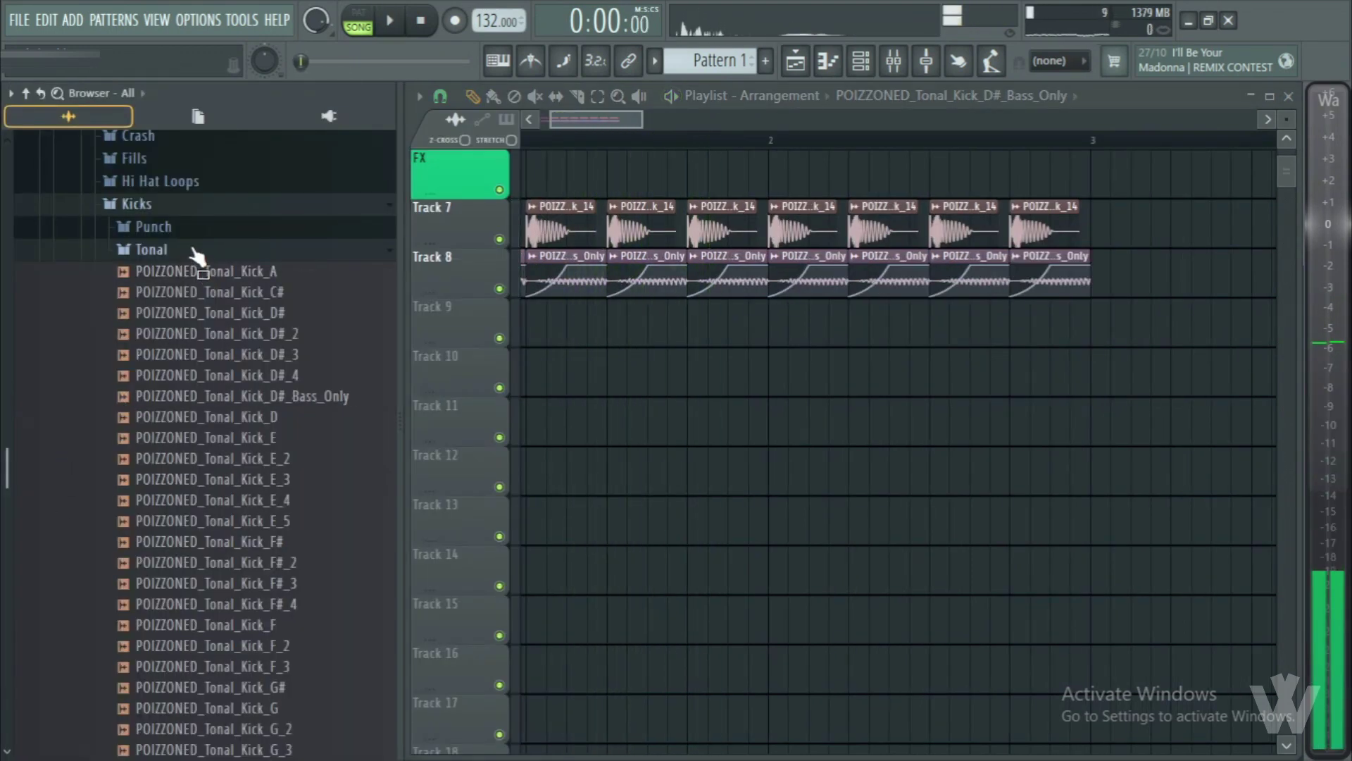
scroll(204, 429, "down", 3)
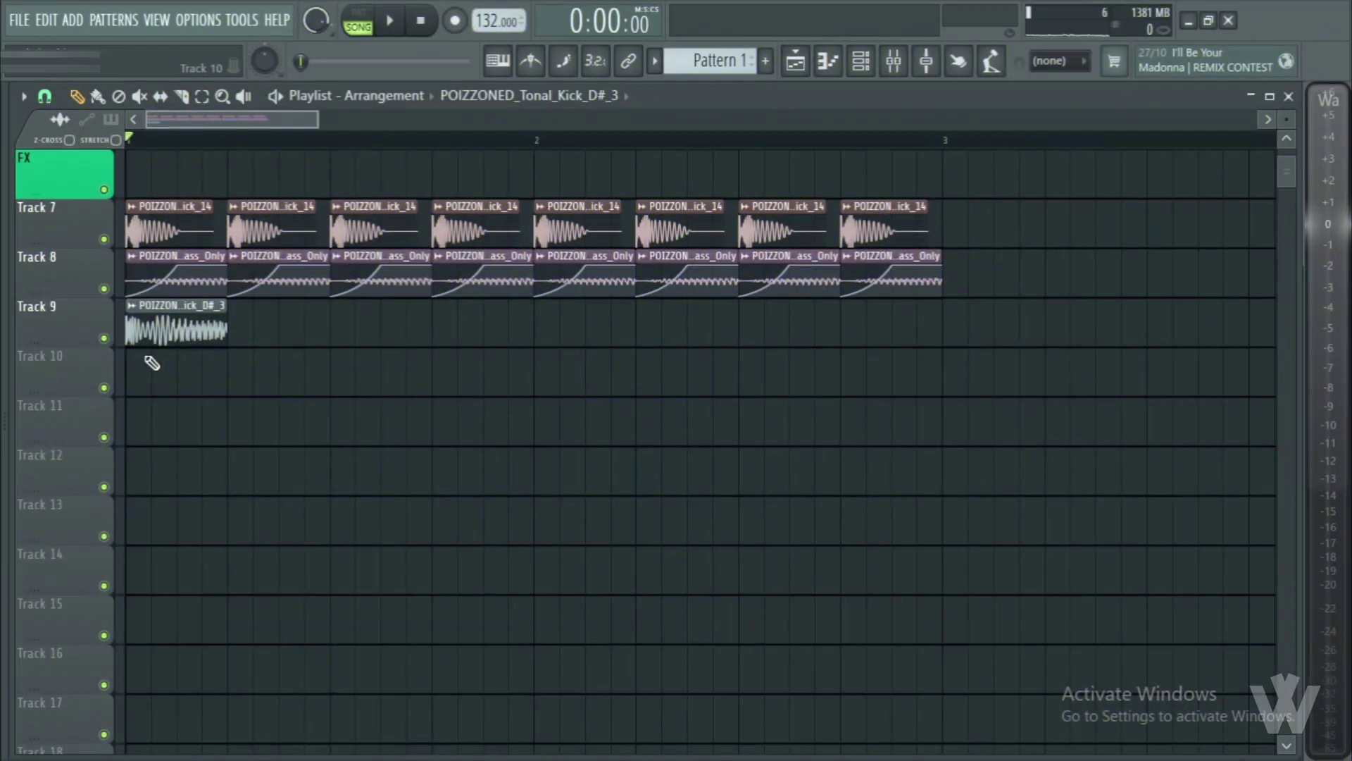
- Place the kick, bass and tonal kick clips at bar 5 and repeat the tonal kick on every beat for two bars
scroll(287, 326, "down", 3)
key("ctrl+a")
left_click_drag(137, 247, 568, 247)
key("ctrl+d")
scroll(611, 389, "up", 2)
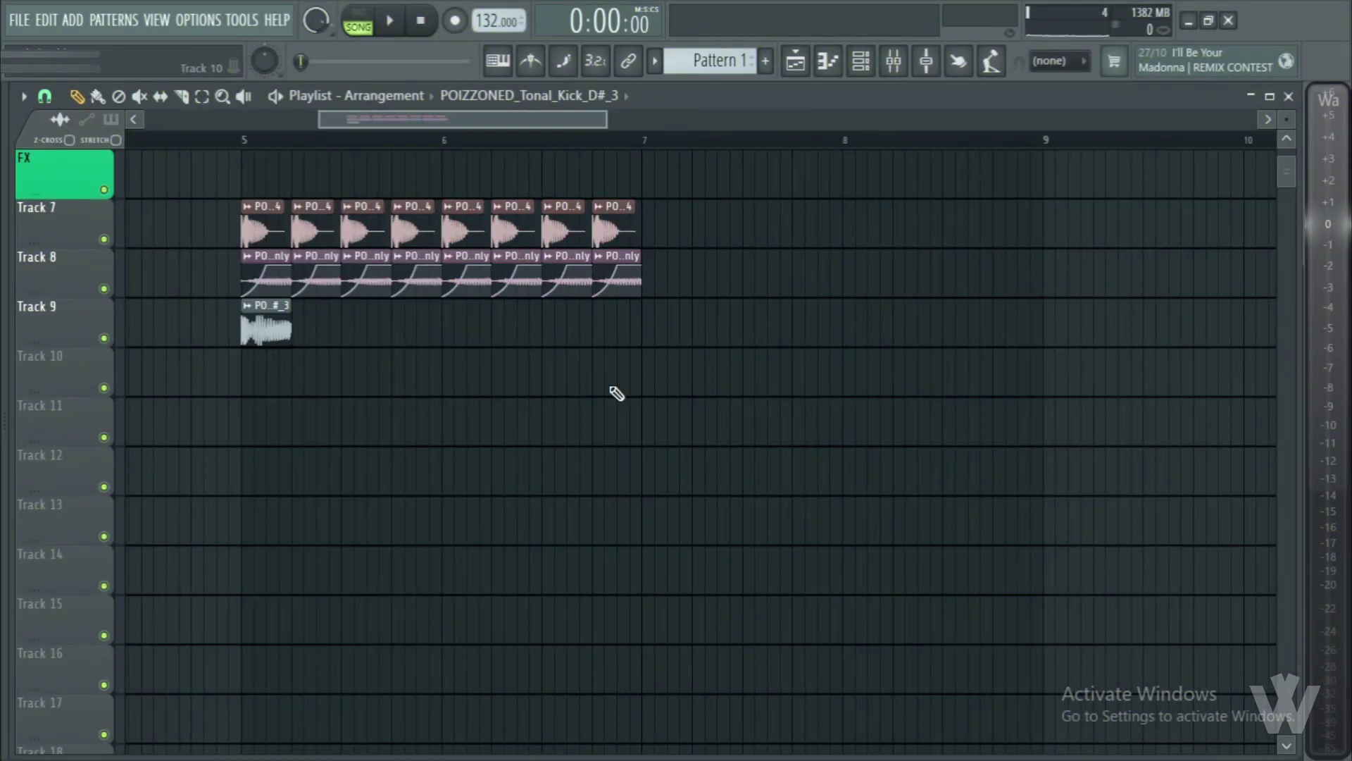
scroll(296, 339, "up", 2)
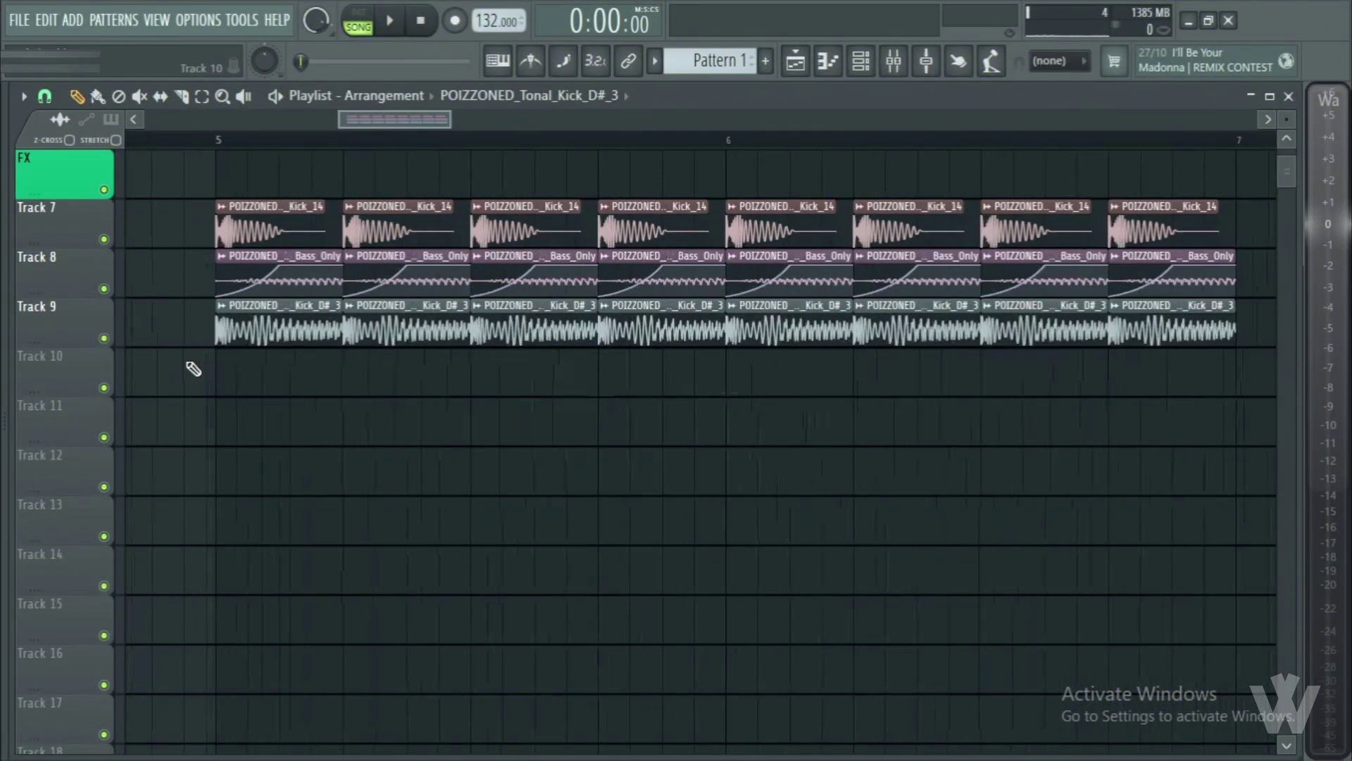
- Isolate Tracks 8 and 9 and copy the state of the bass-only clip's volume multiplier automation
left_click(104, 289, "ctrl")
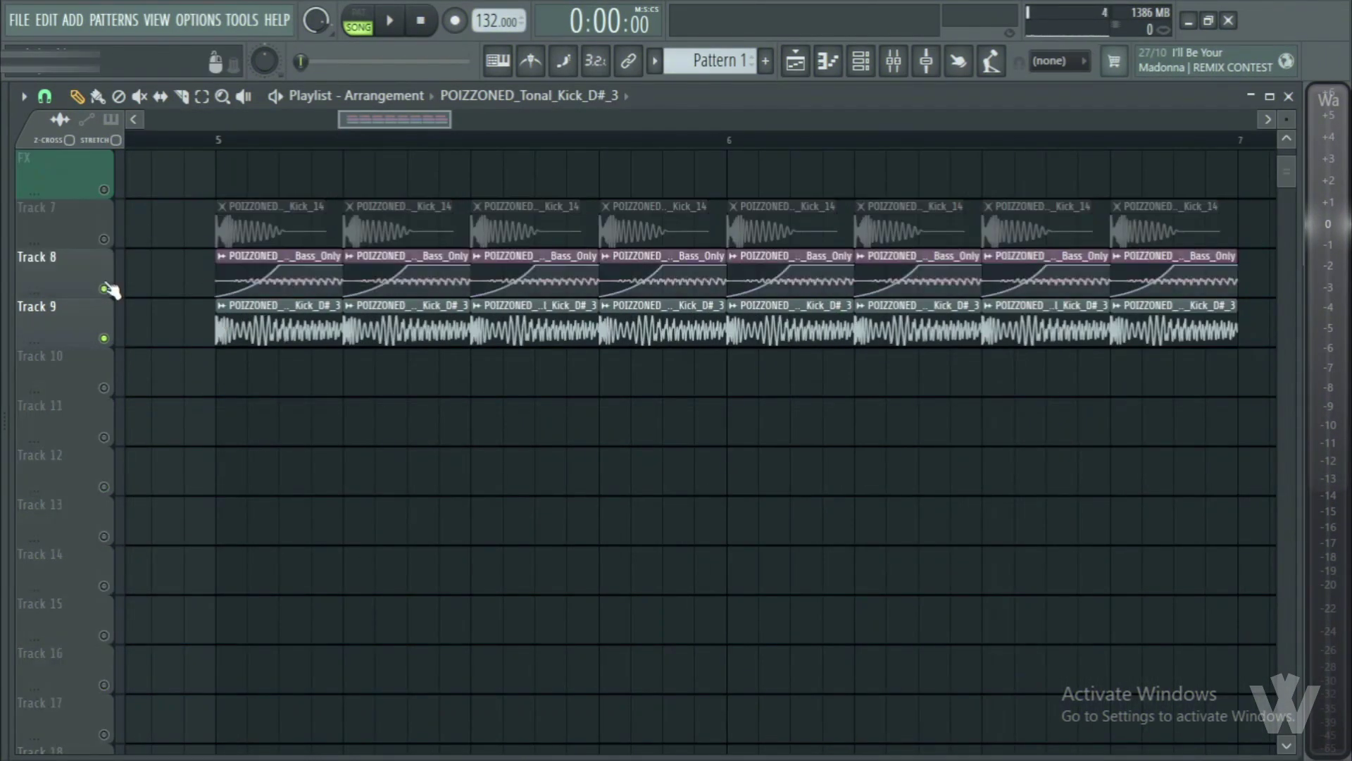
left_click(221, 306)
left_click(536, 491)
double_click(282, 258)
left_click(92, 548)
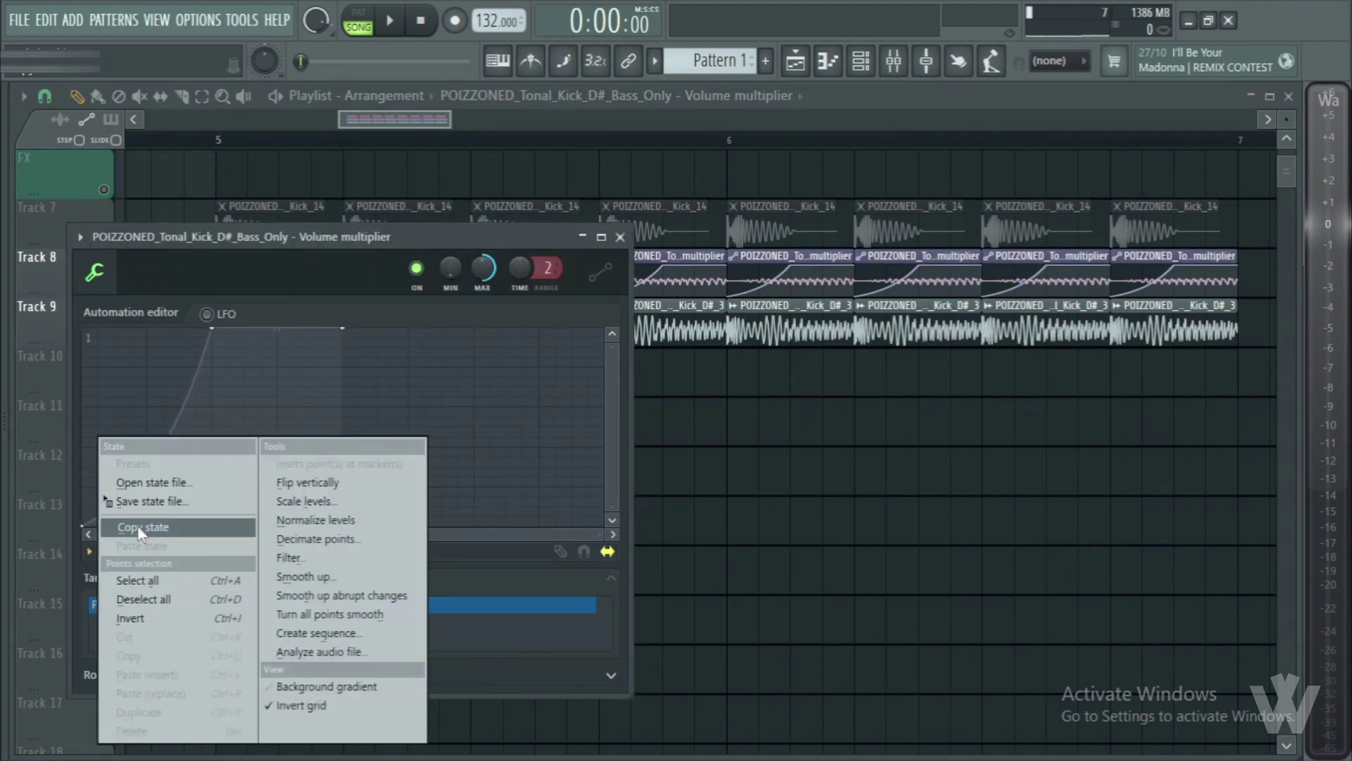
left_click(137, 529)
- Route the Tonal_Kick_D#_3 clip to mixer track 8 and add FabFilter Pro-Q 3 in slot 3 with a band at the low end
double_click(278, 369)
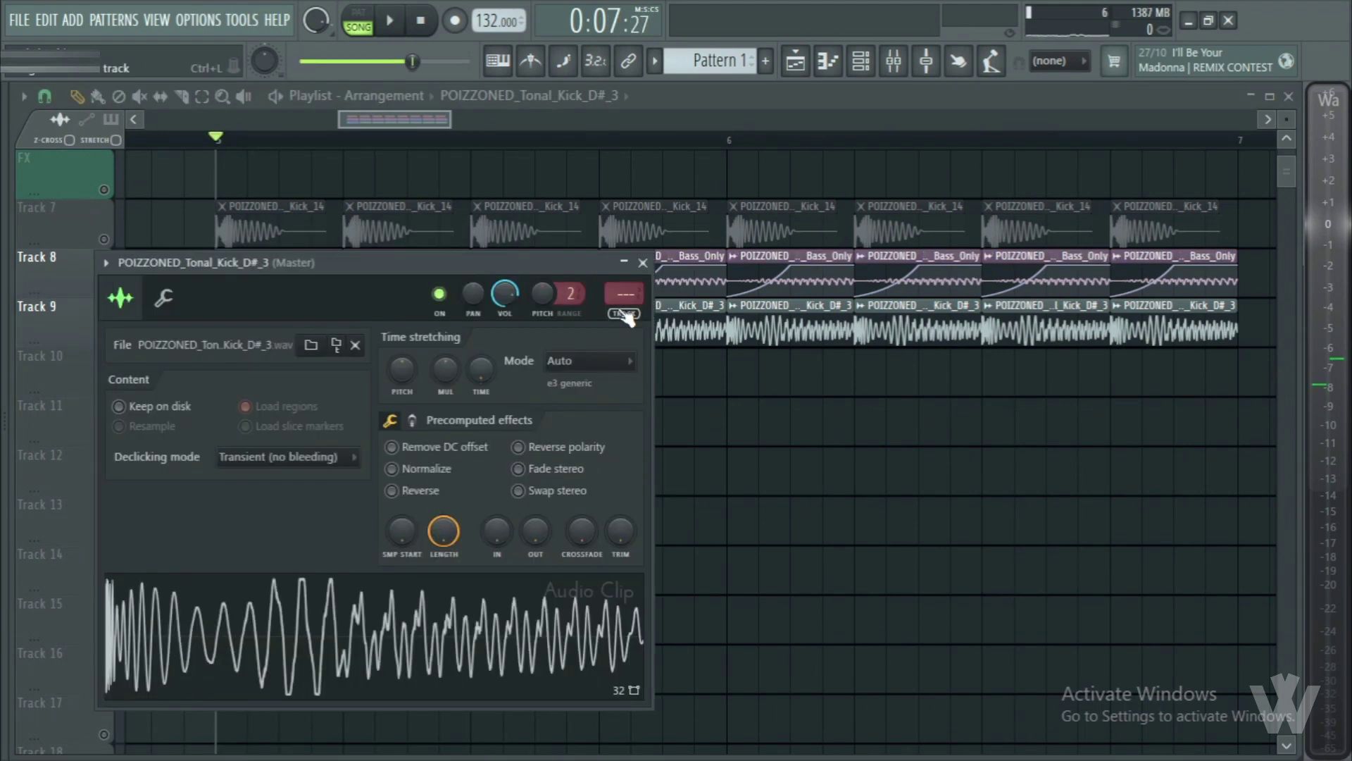
key("F9")
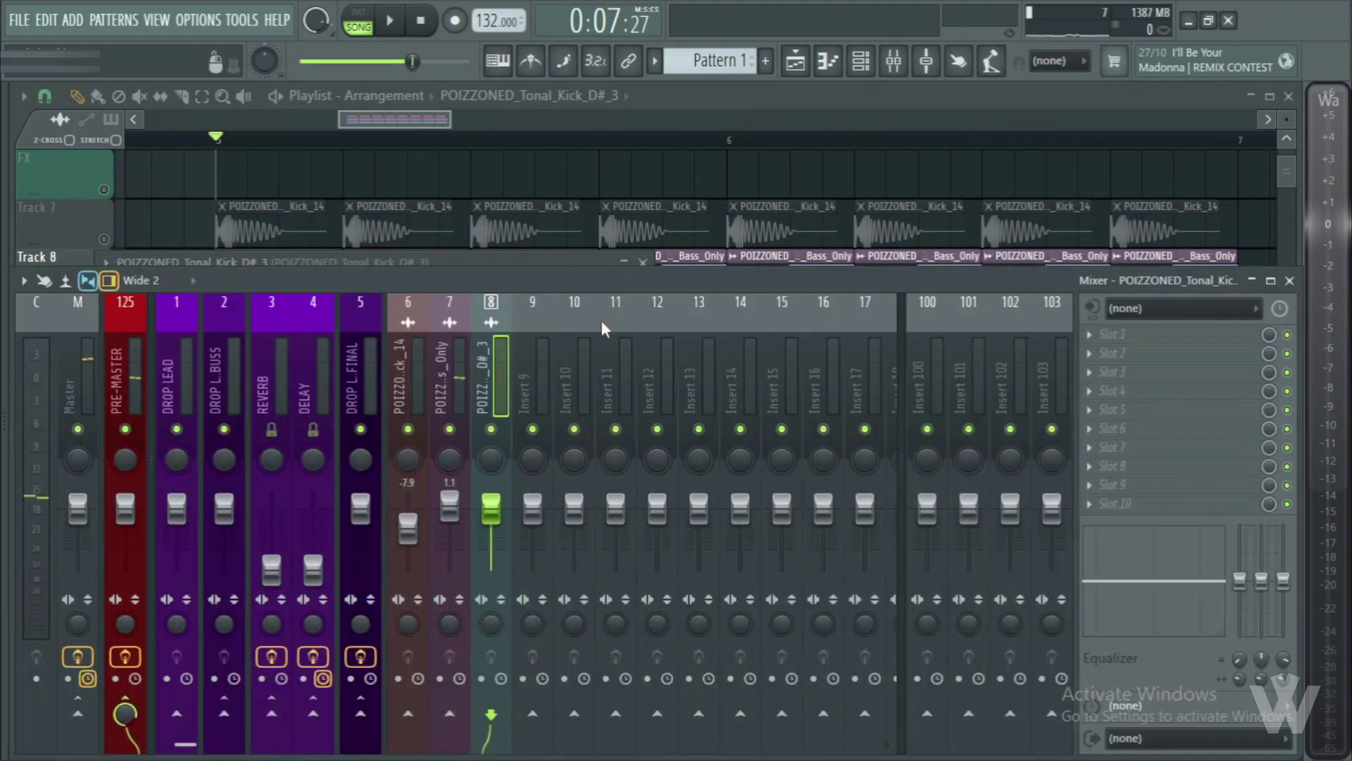
left_click(1127, 372)
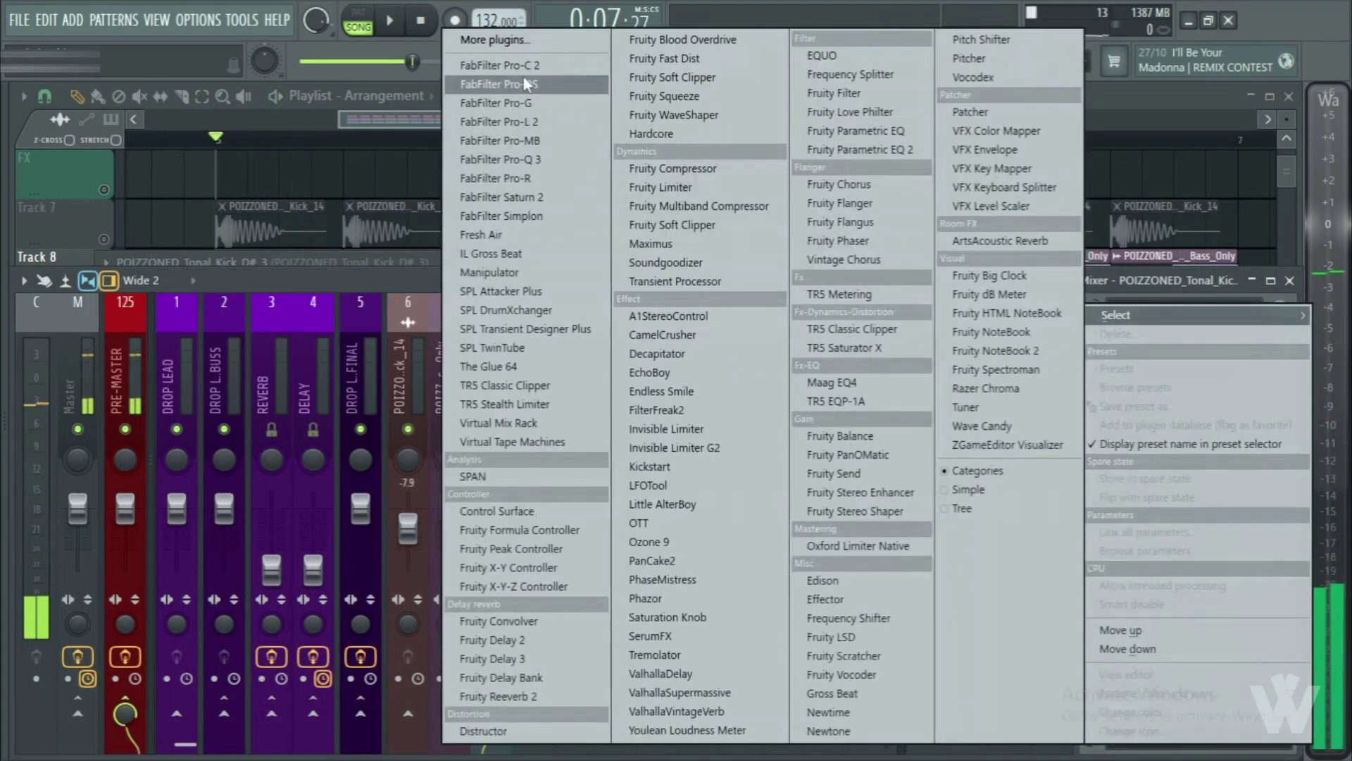
left_click(540, 162)
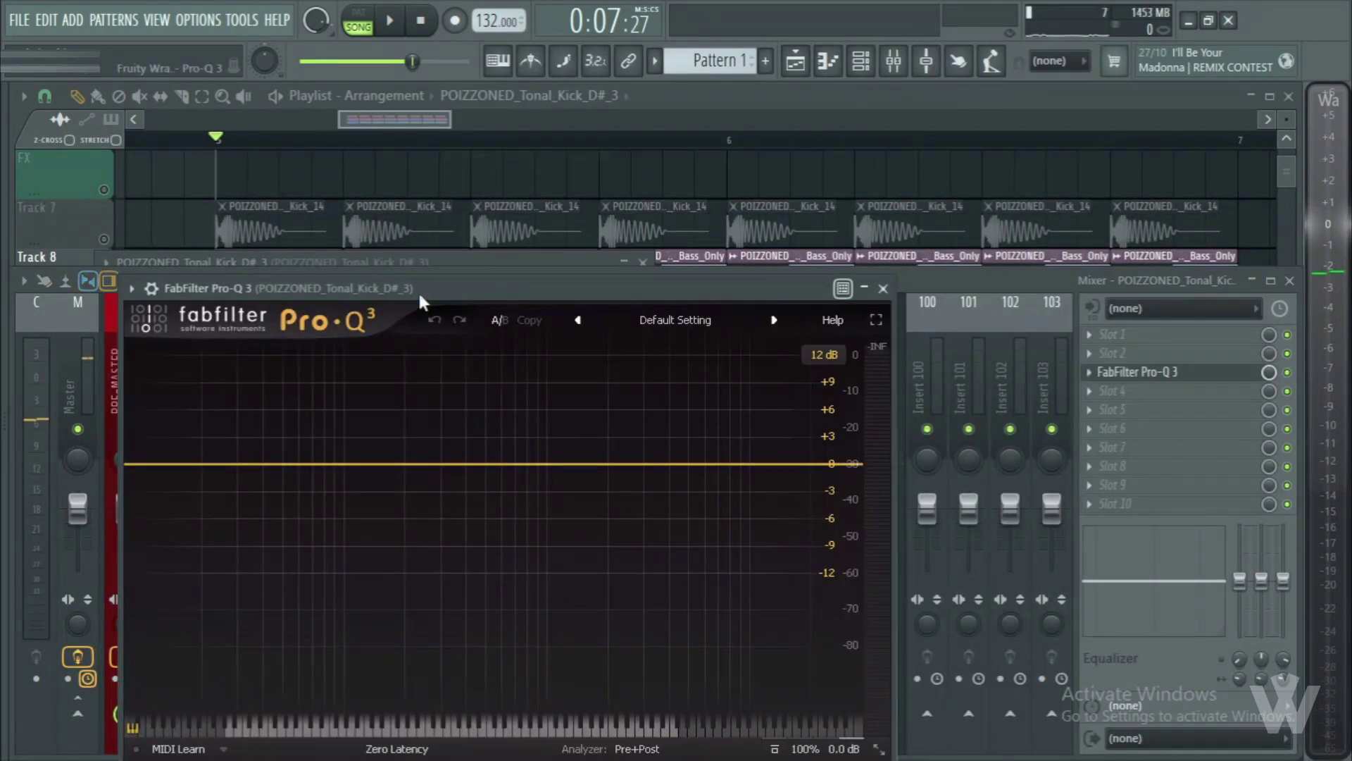
left_click_drag(417, 290, 464, 193)
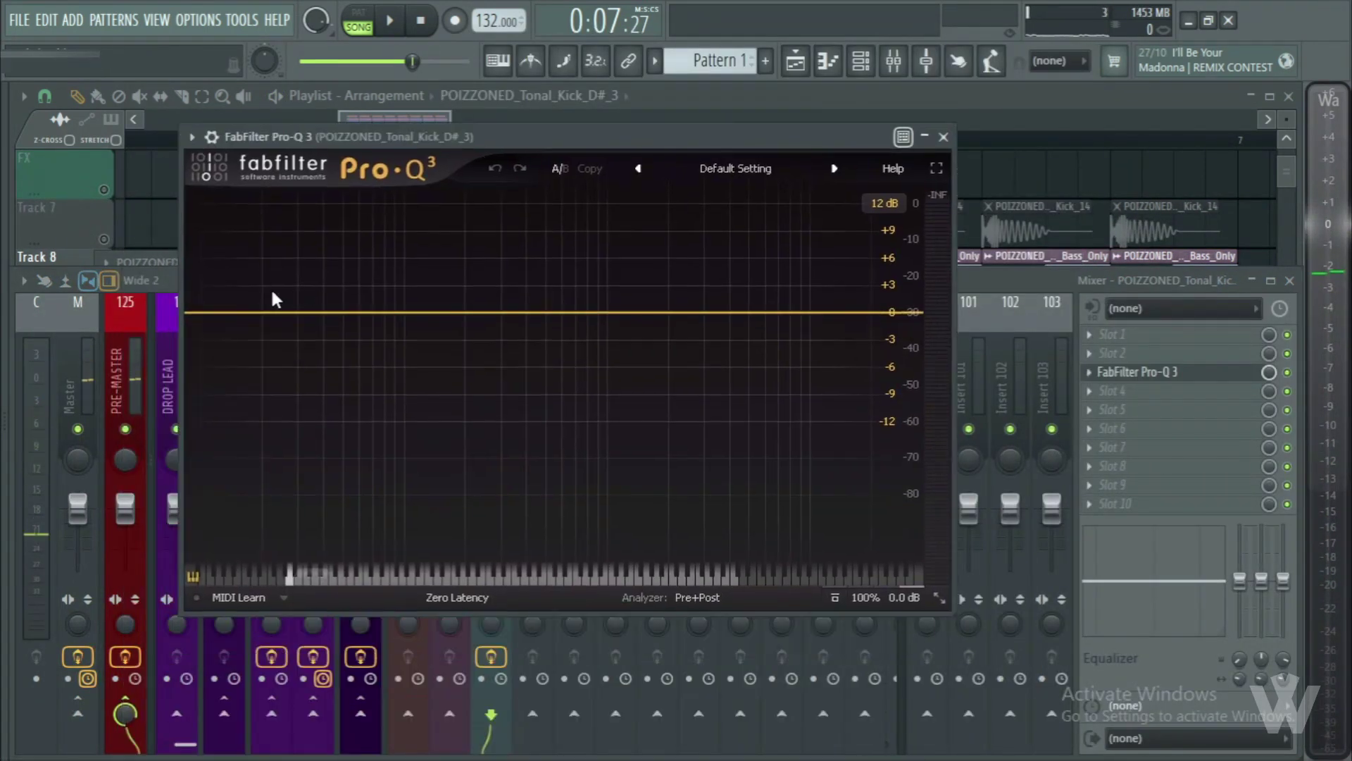
left_click(198, 309)
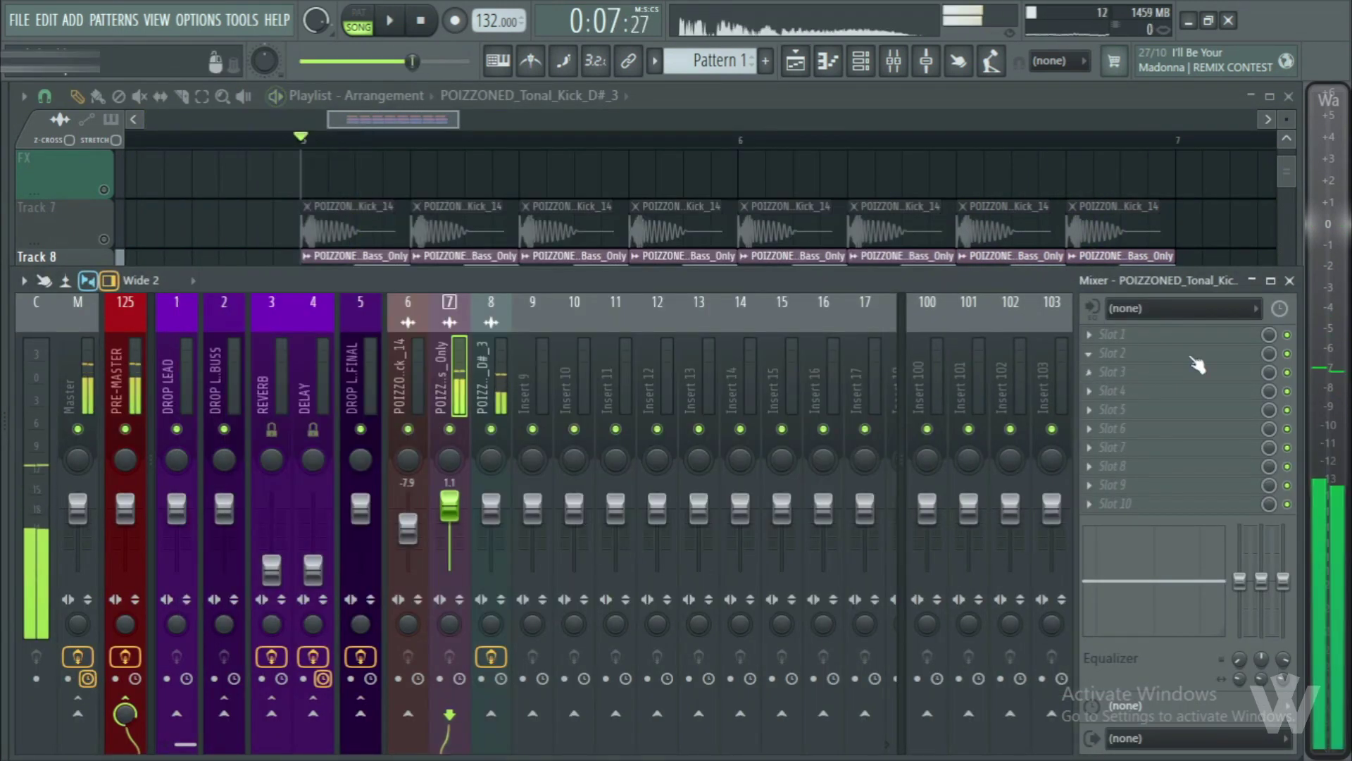
- Add FabFilter Pro-Q 3 in slot 2 of the bass-only mixer track and lower the tonal kick track's volume to about -4.7 dB
left_click(1198, 355)
left_click_drag(734, 386, 421, 407)
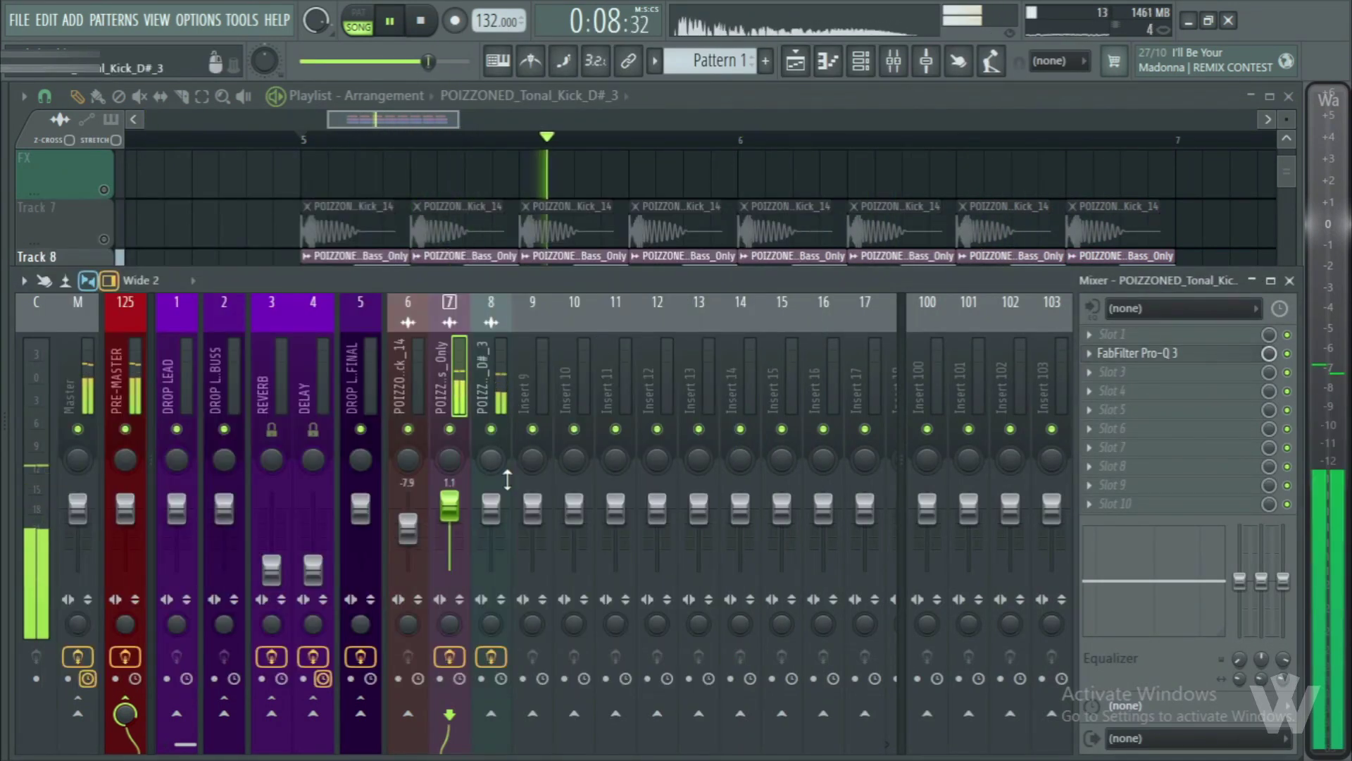
left_click_drag(491, 508, 491, 569)
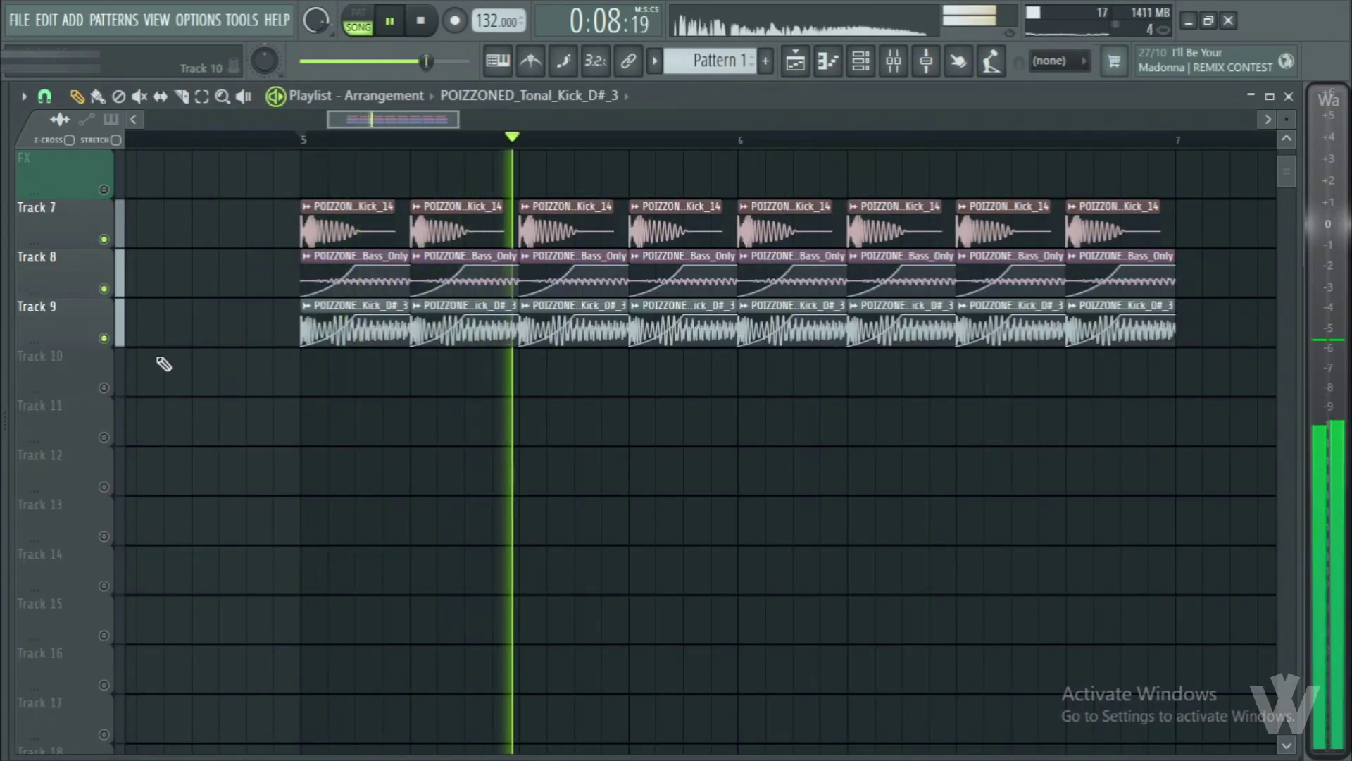
key("space")
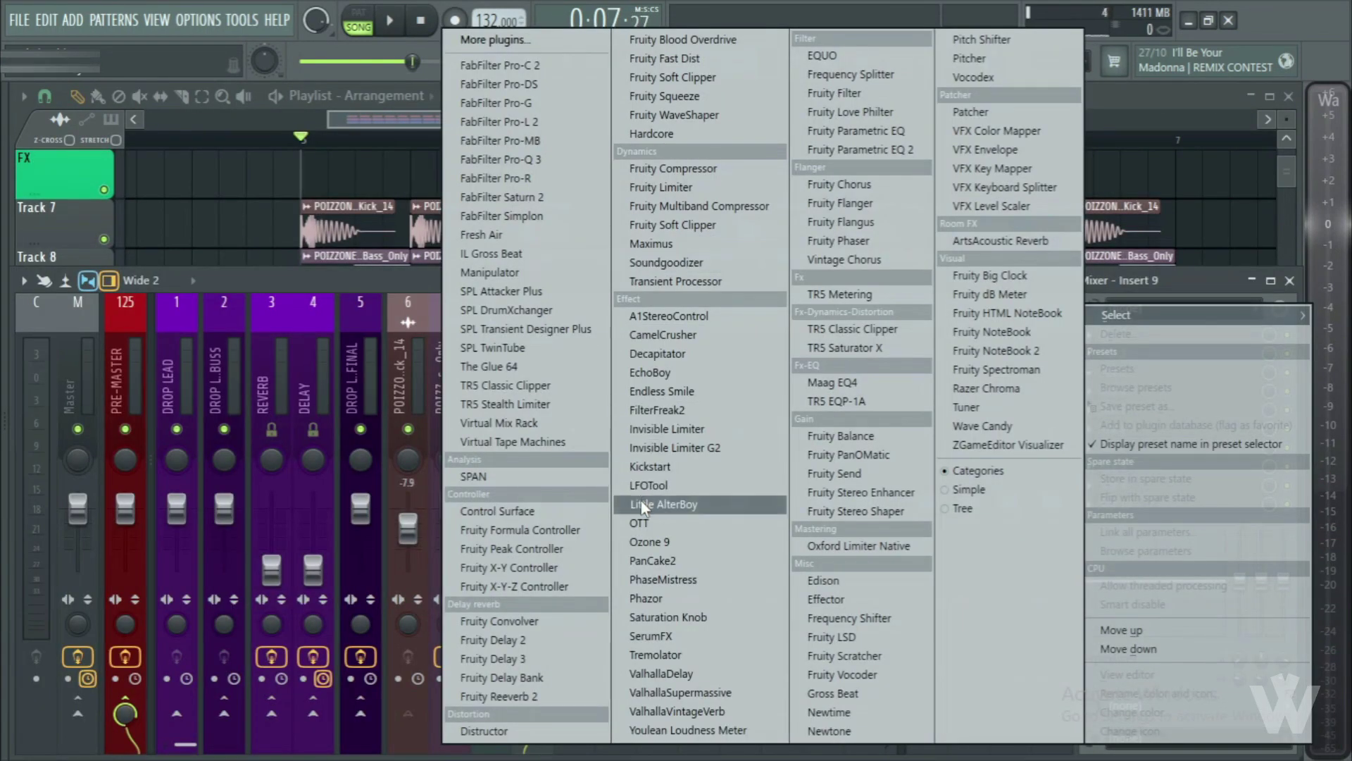
- Load OTT in slot 3 of mixer Insert 9 and lower its depth to about 16% during playback
left_click(639, 523)
key("space")
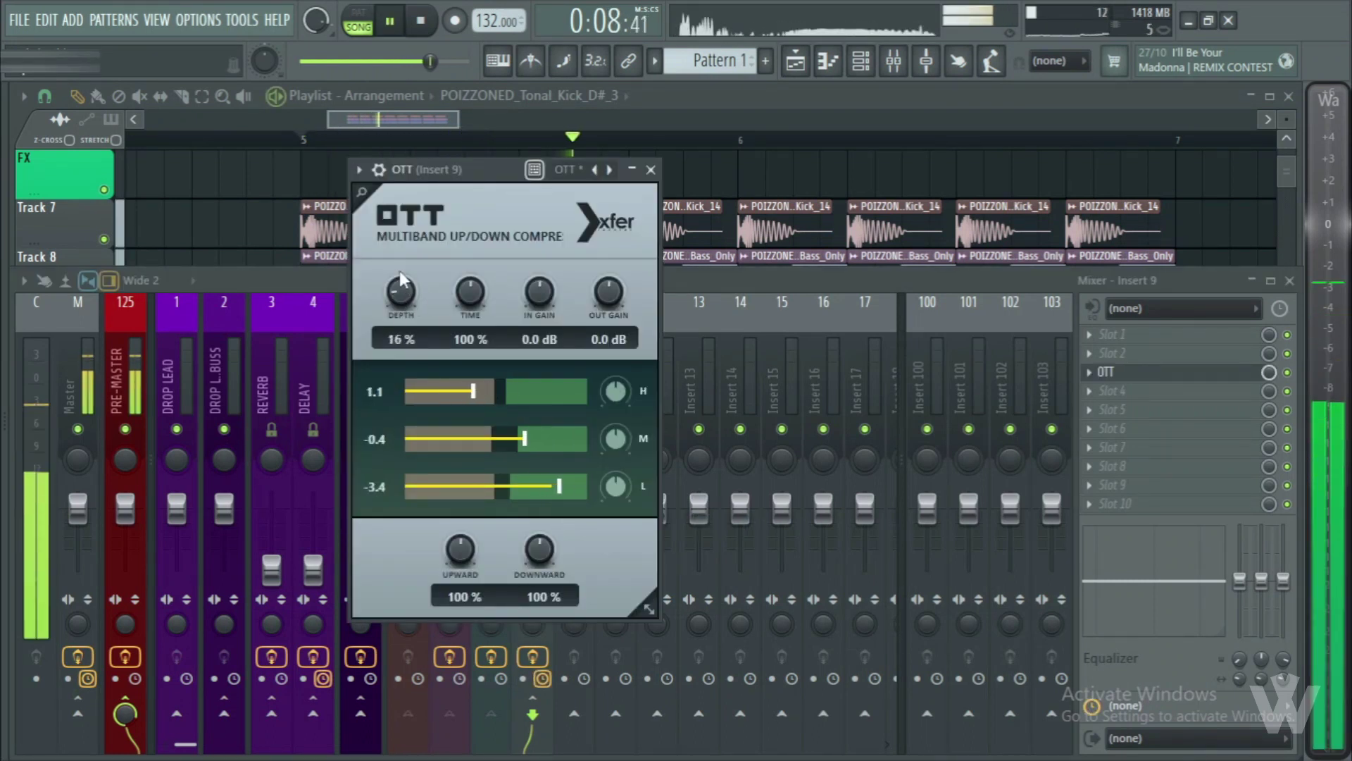
left_click_drag(400, 274, 401, 284)
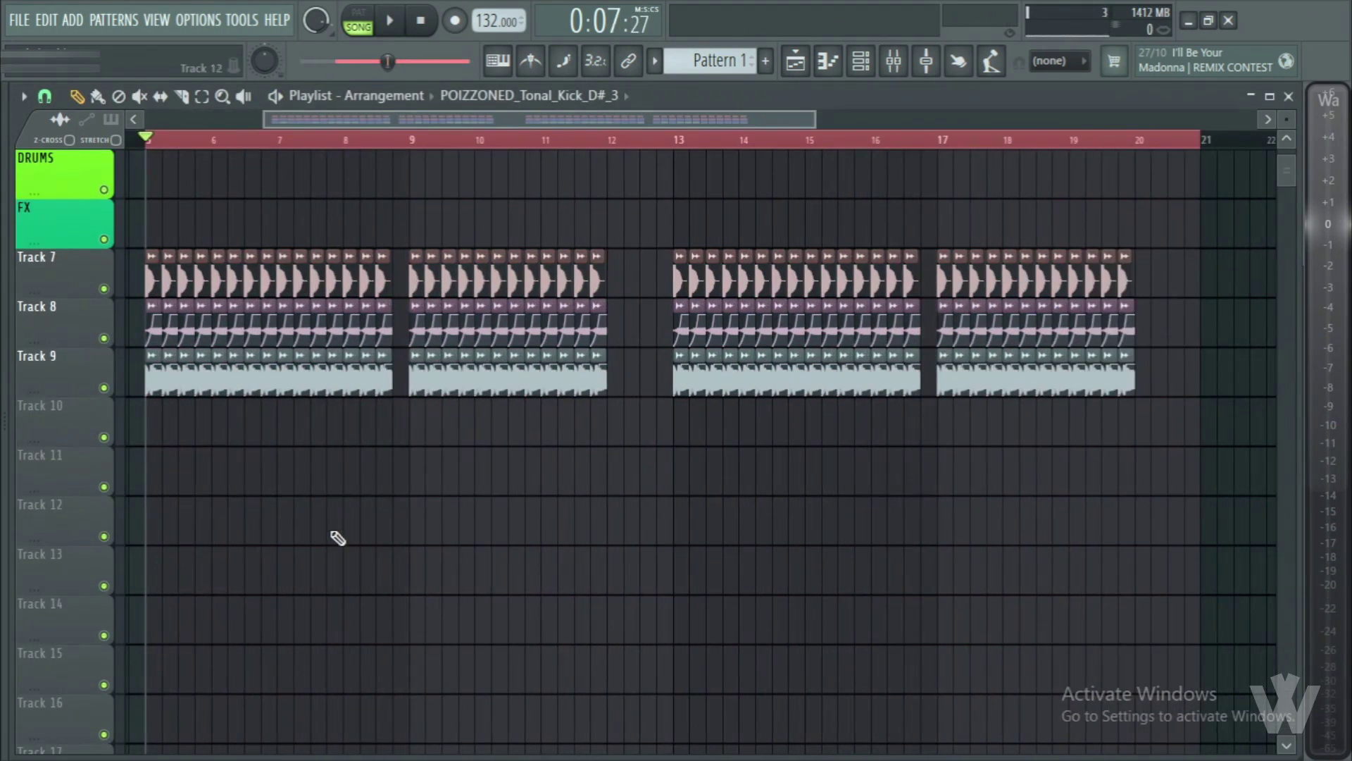
- Set up two Sylenth1 channels with the lead presets LD Big Detuner and VANDALISM_Lead_Smackdown
scroll(392, 502, "up", 2)
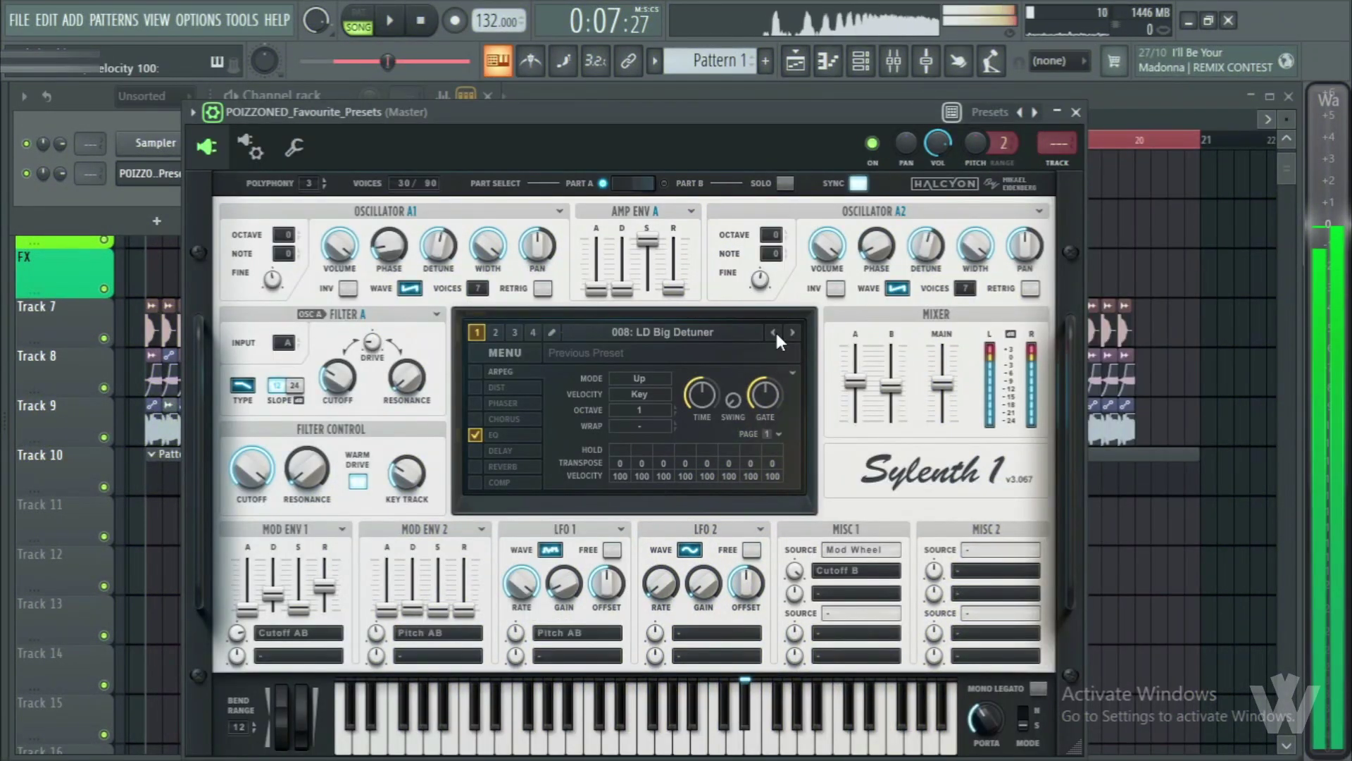
left_click(1076, 112)
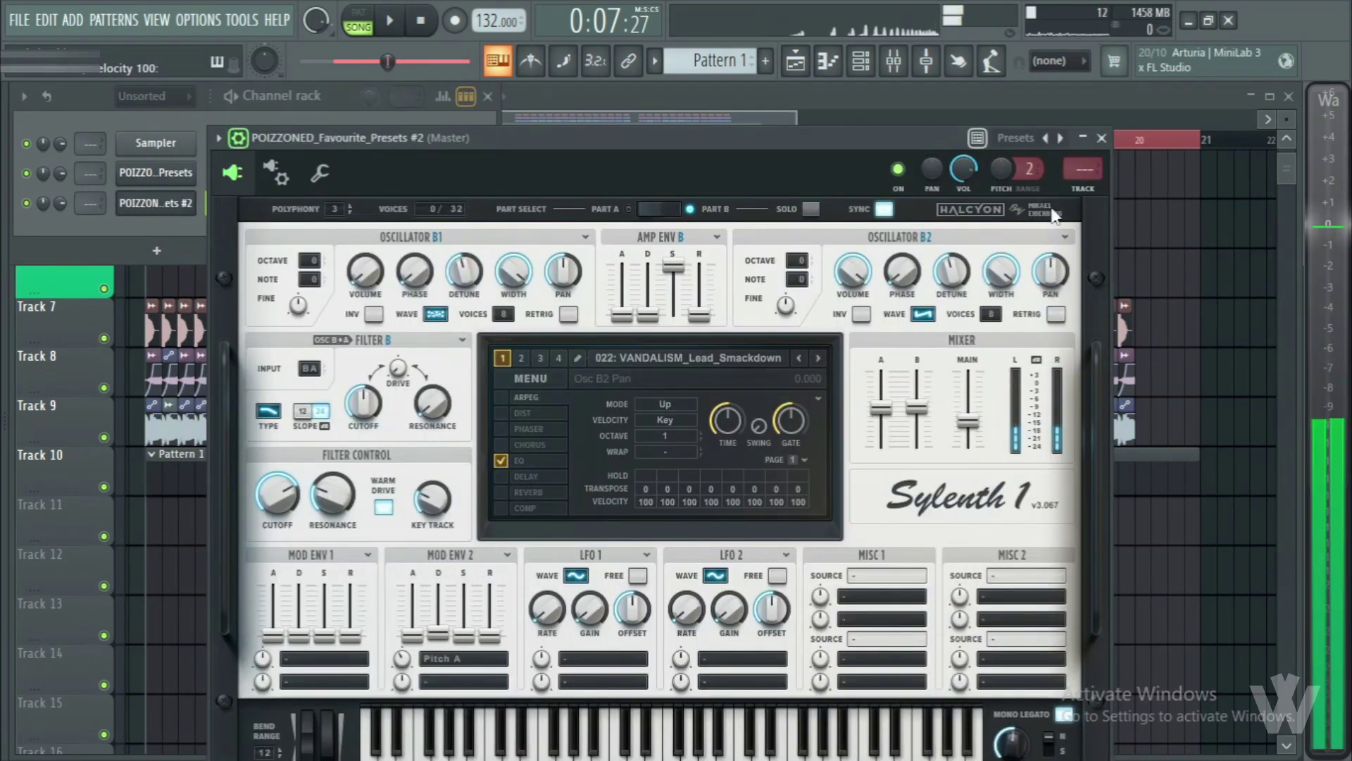
left_click(1101, 137)
- Clone the second Sylenth1 channel and load preset 024: VENOM - Squarelead in the copy
right_click(197, 195)
left_click(218, 376)
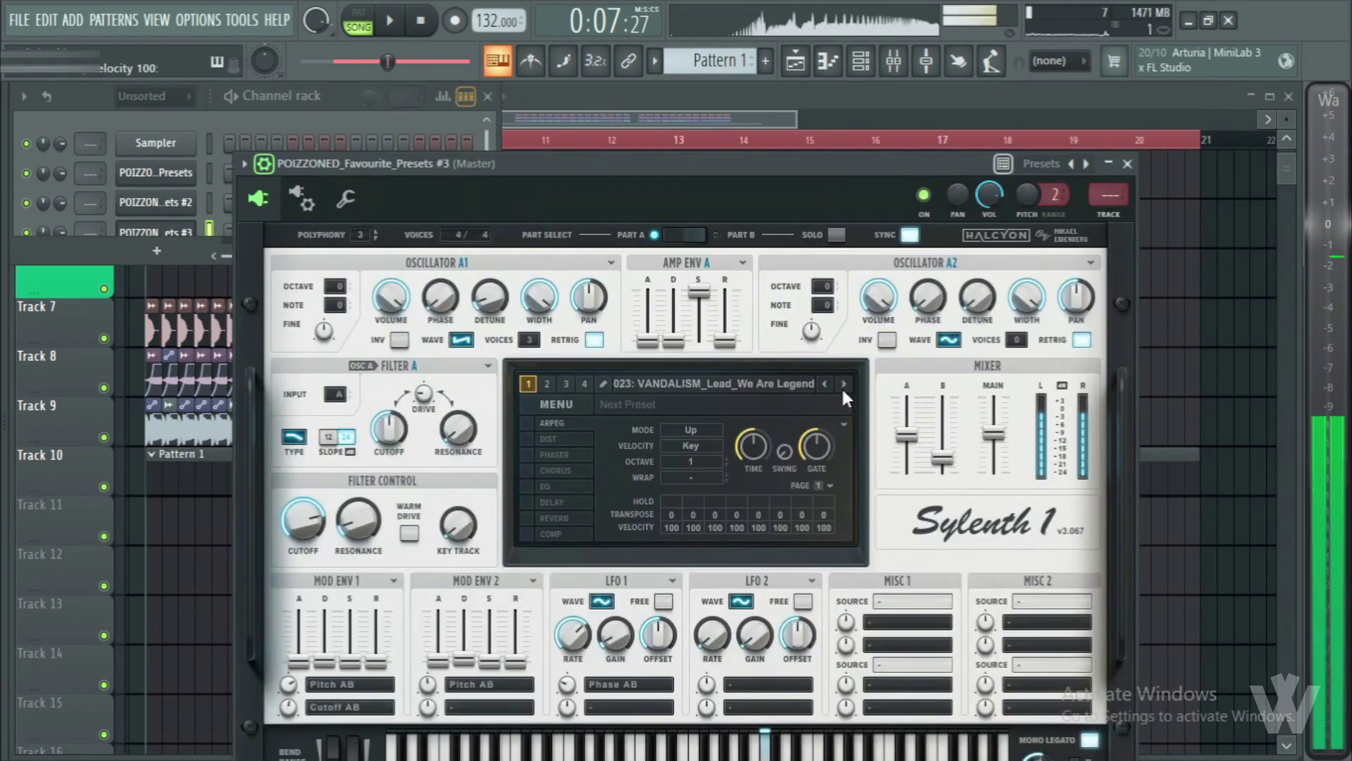
left_click(843, 383)
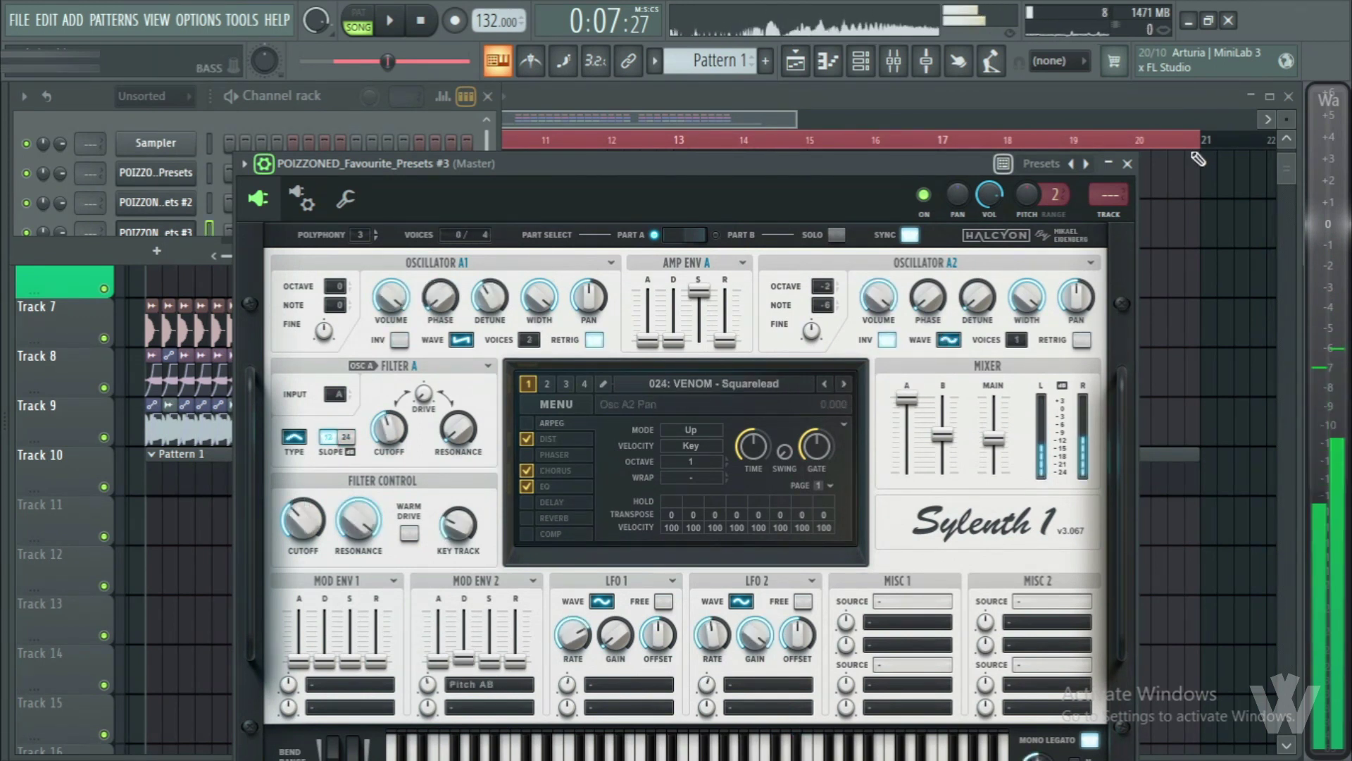
left_click(1127, 163)
- Add a Layer channel below the four Sylenth1 lead channels and open its piano roll
left_click_drag(274, 265, 269, 296)
left_click(156, 310)
left_click(232, 563)
right_click(196, 282)
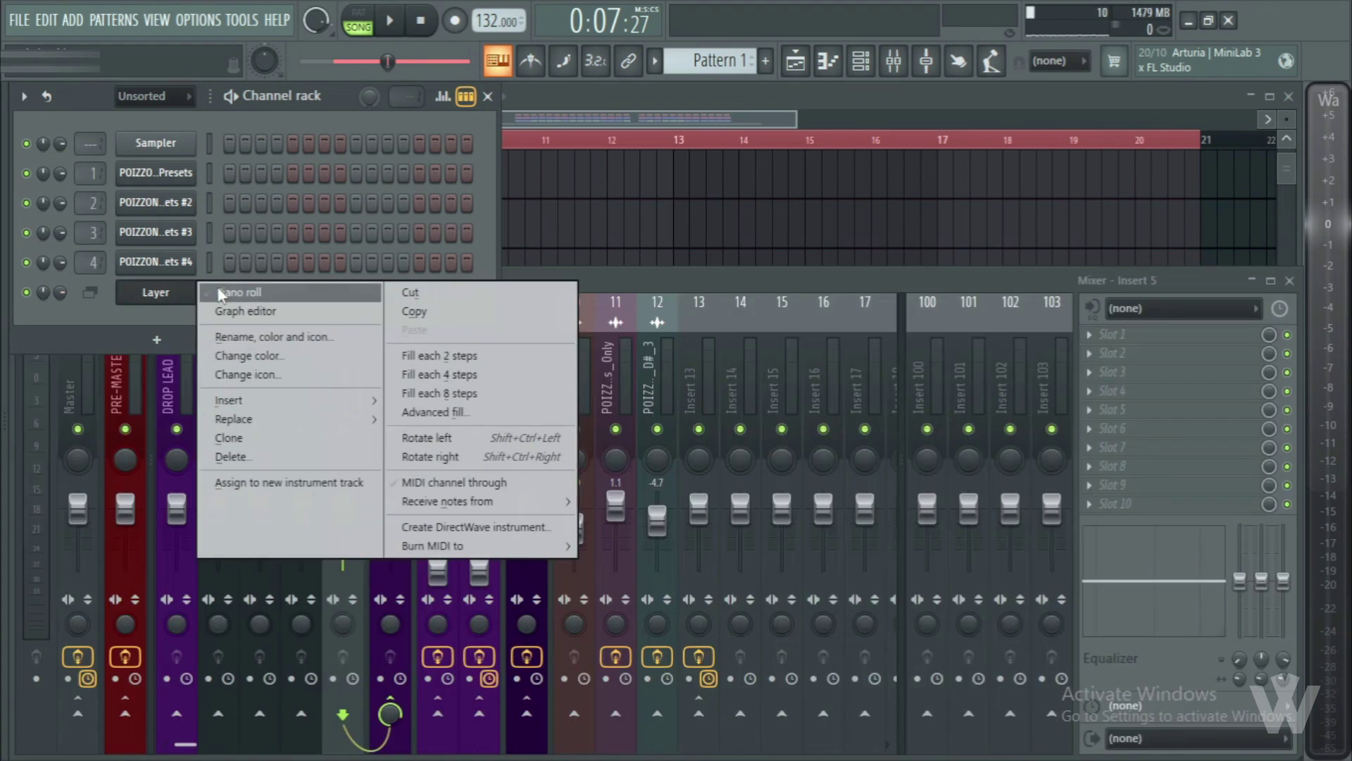
left_click(221, 294)
- Audition the DROP LEAD and the second lead layer by toggling their mixer tracks on and off
left_click(172, 363)
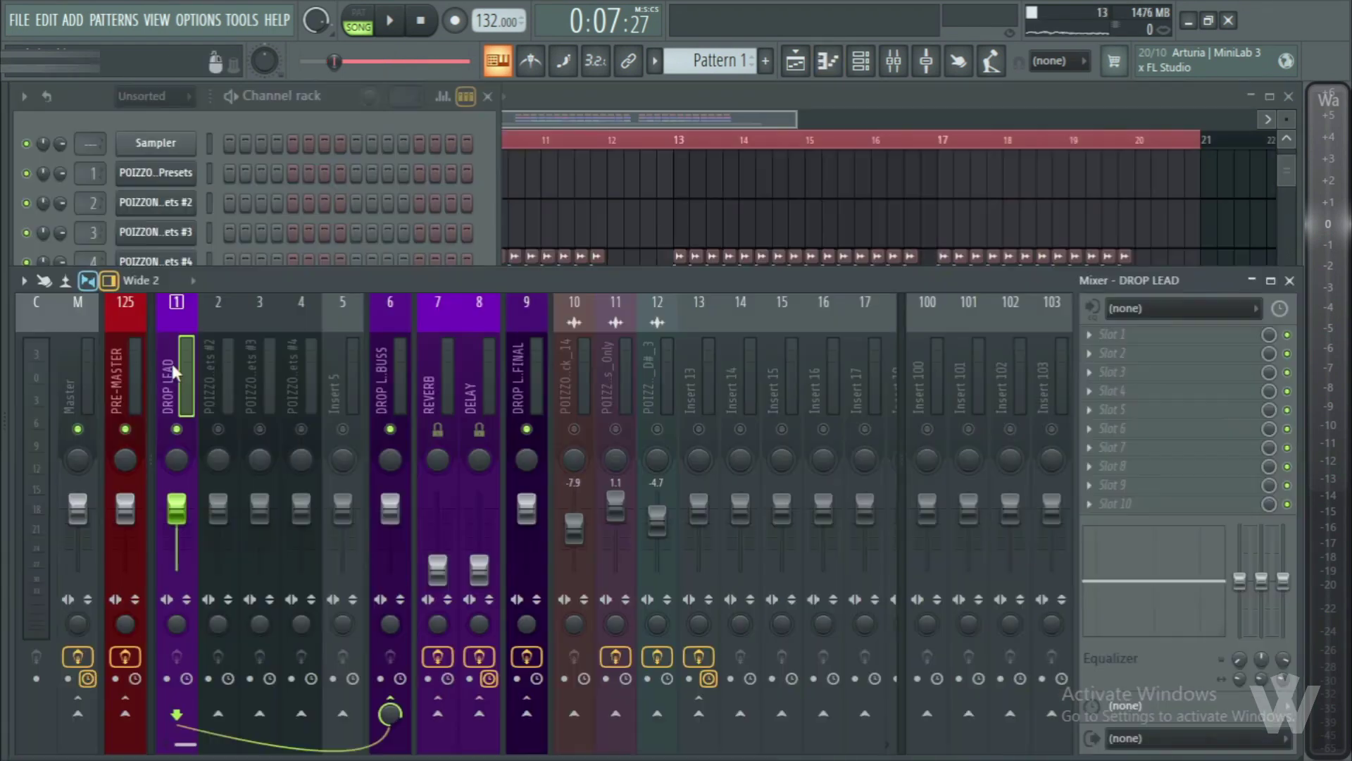
left_click(219, 430)
left_click(176, 430)
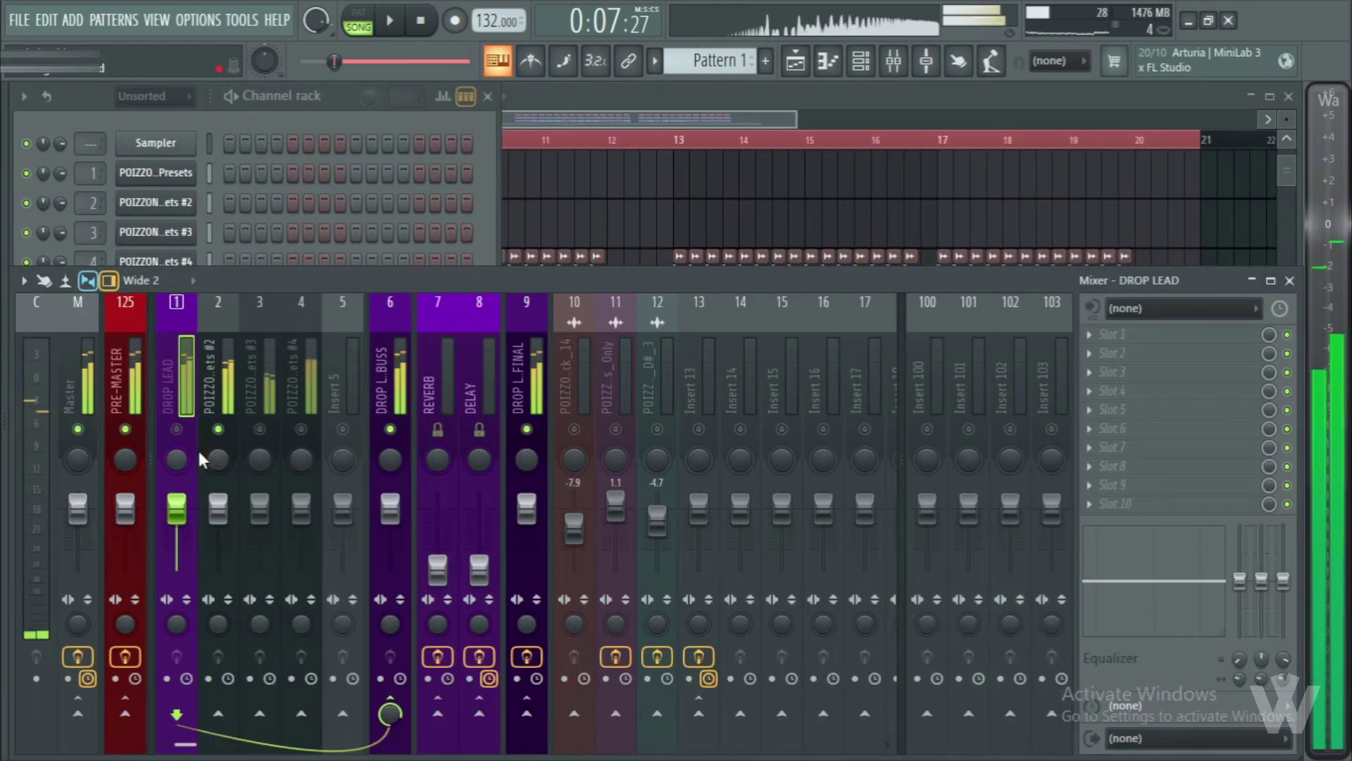
- Add FabFilter Pro-Q 3 to the third lead layer and balance the four lead tracks at -4.7, -3.0, -3.7 and -3.5 dB
left_click(1113, 353)
left_click(560, 160)
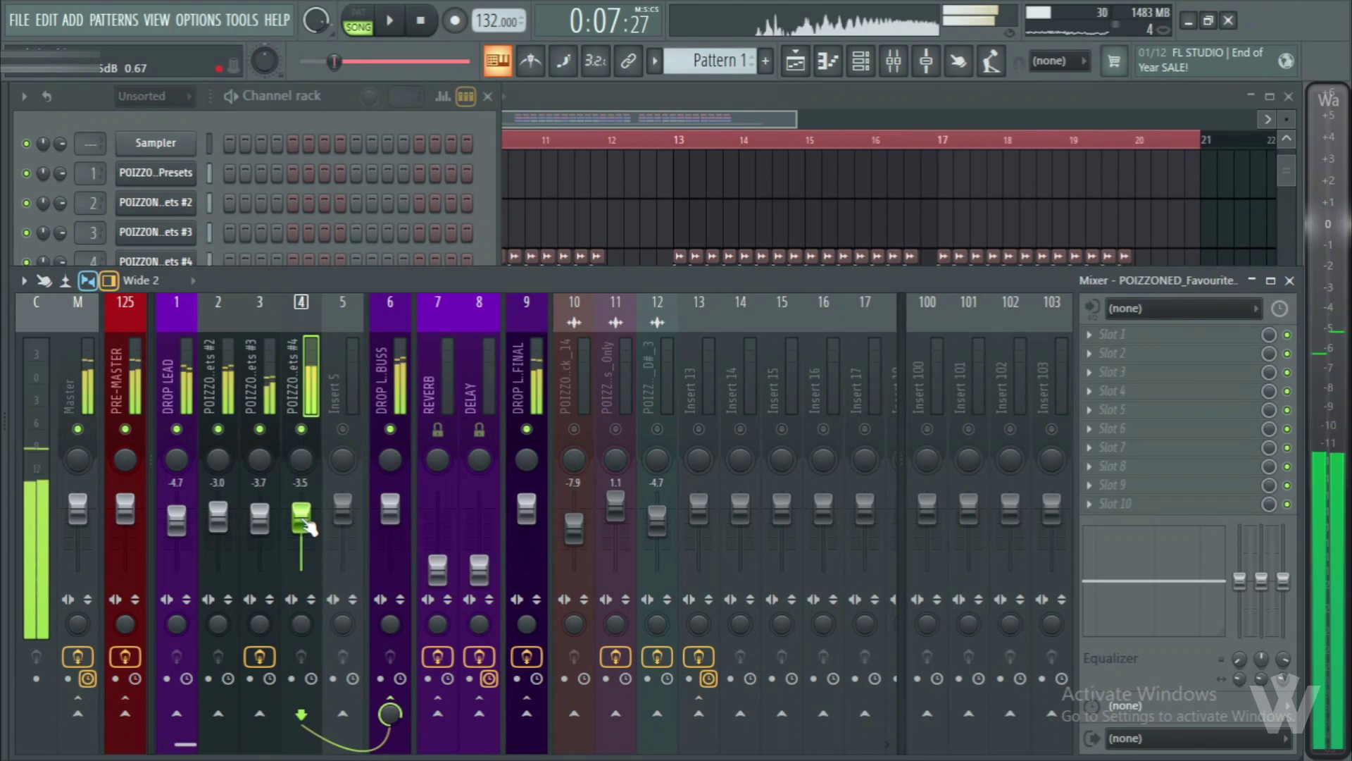
left_click(390, 364)
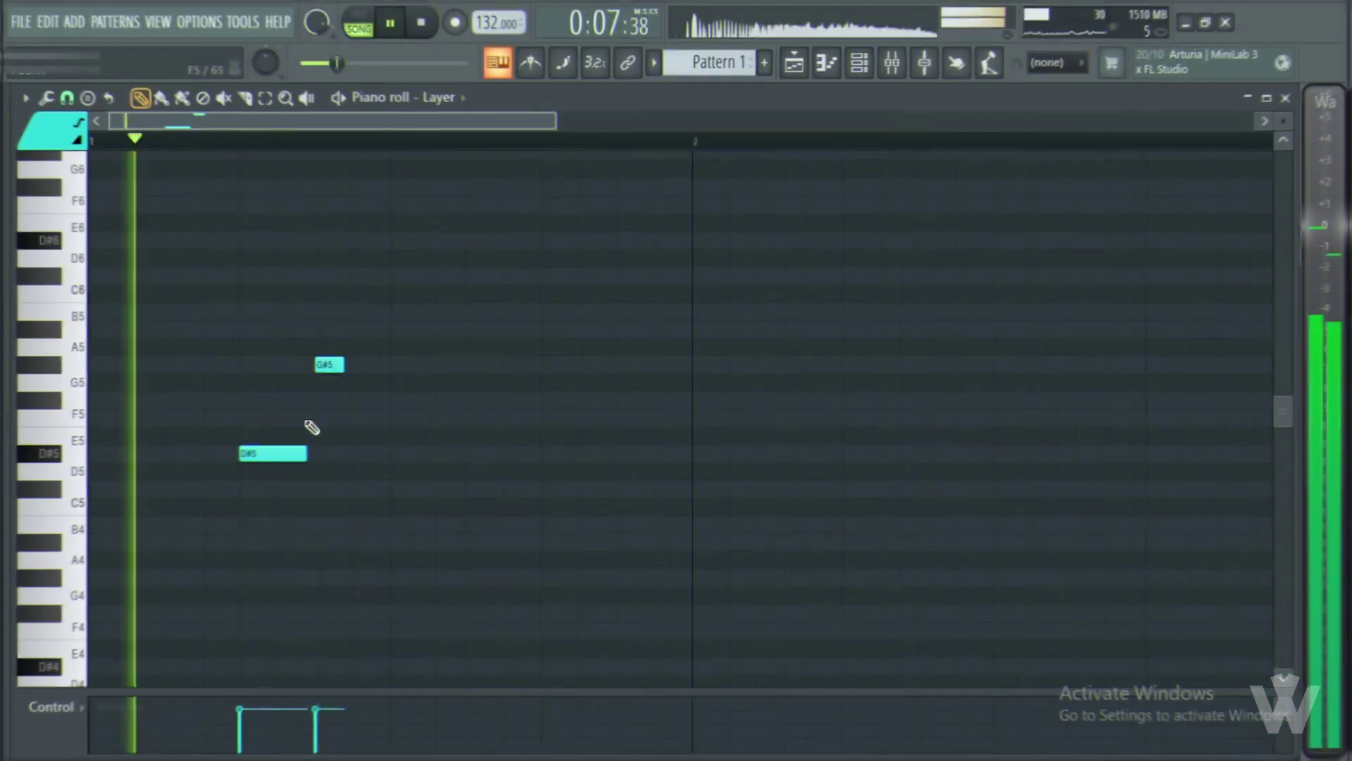
- Move the short second note of the lead melody up to A#5 and add a D#5 note in the last beat of bar 1
scroll(306, 422, "down", 1)
left_click_drag(274, 364, 274, 312)
left_click_drag(275, 311, 275, 328)
left_click(458, 454)
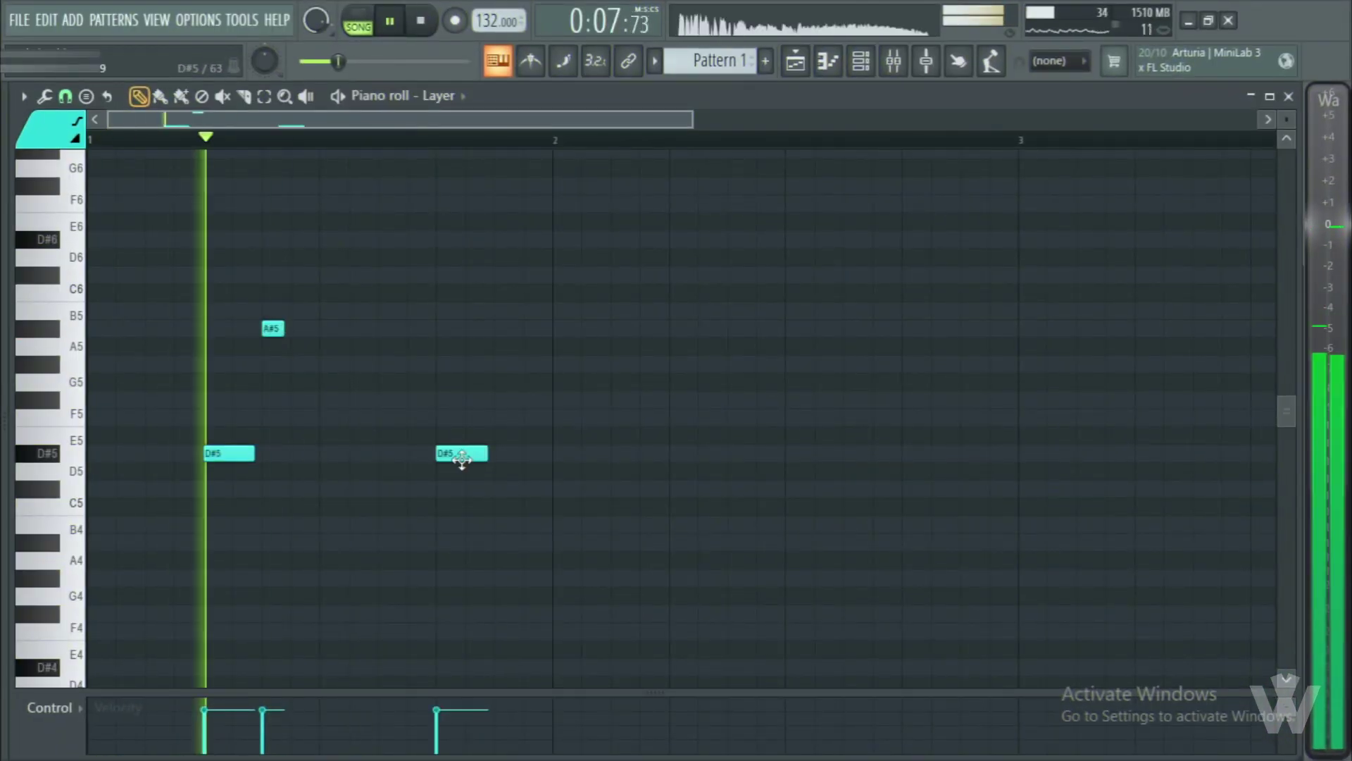
- Continue the lead melody through bar 2 with D#5, A#5 and F5 notes, ending on a low D#4
key("space")
left_click(385, 453)
scroll(314, 365, "down", 2)
left_click(329, 328)
left_click(407, 453)
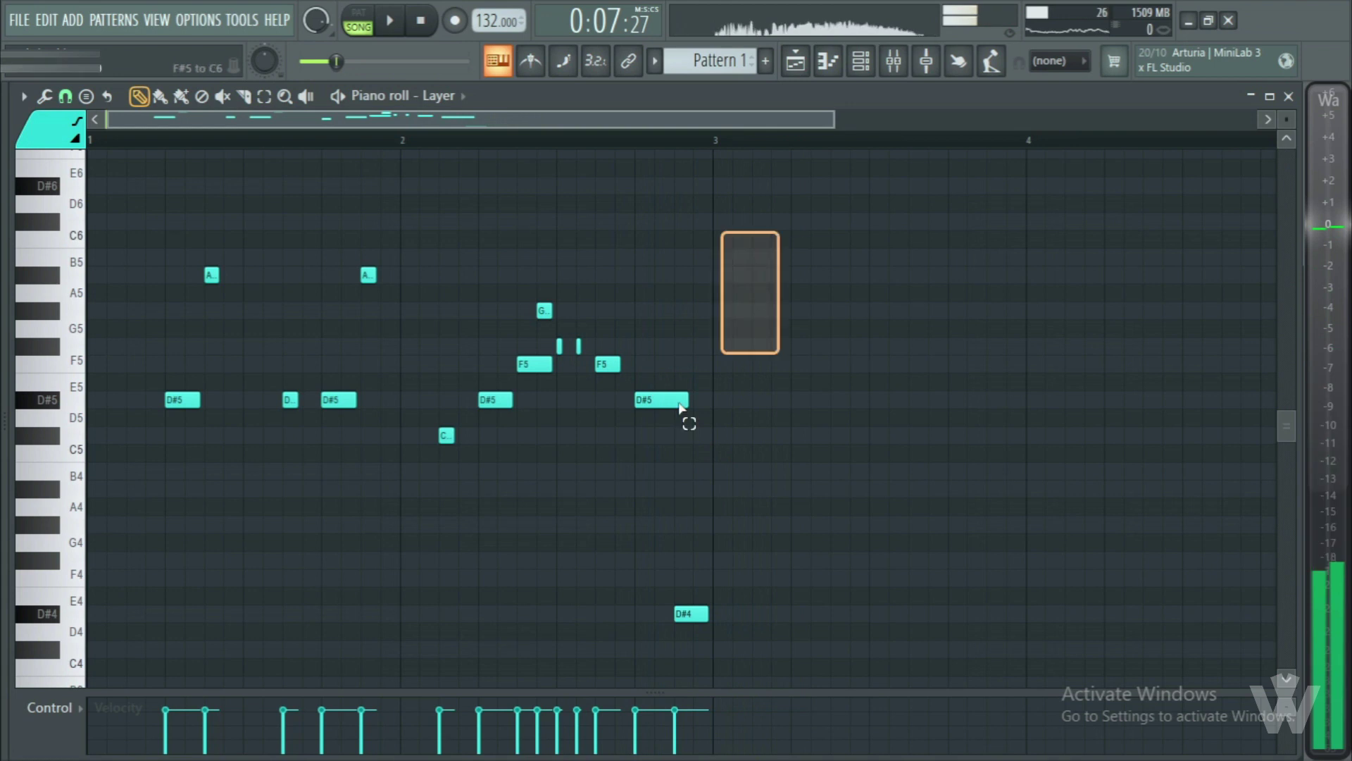
- Duplicate the two-bar melody into bars 3 and 4 and raise its closing phrase so it ends on F5 and F4
left_click_drag(679, 407, 92, 684)
left_click_drag(185, 345, 807, 350)
left_click_drag(639, 313, 639, 289)
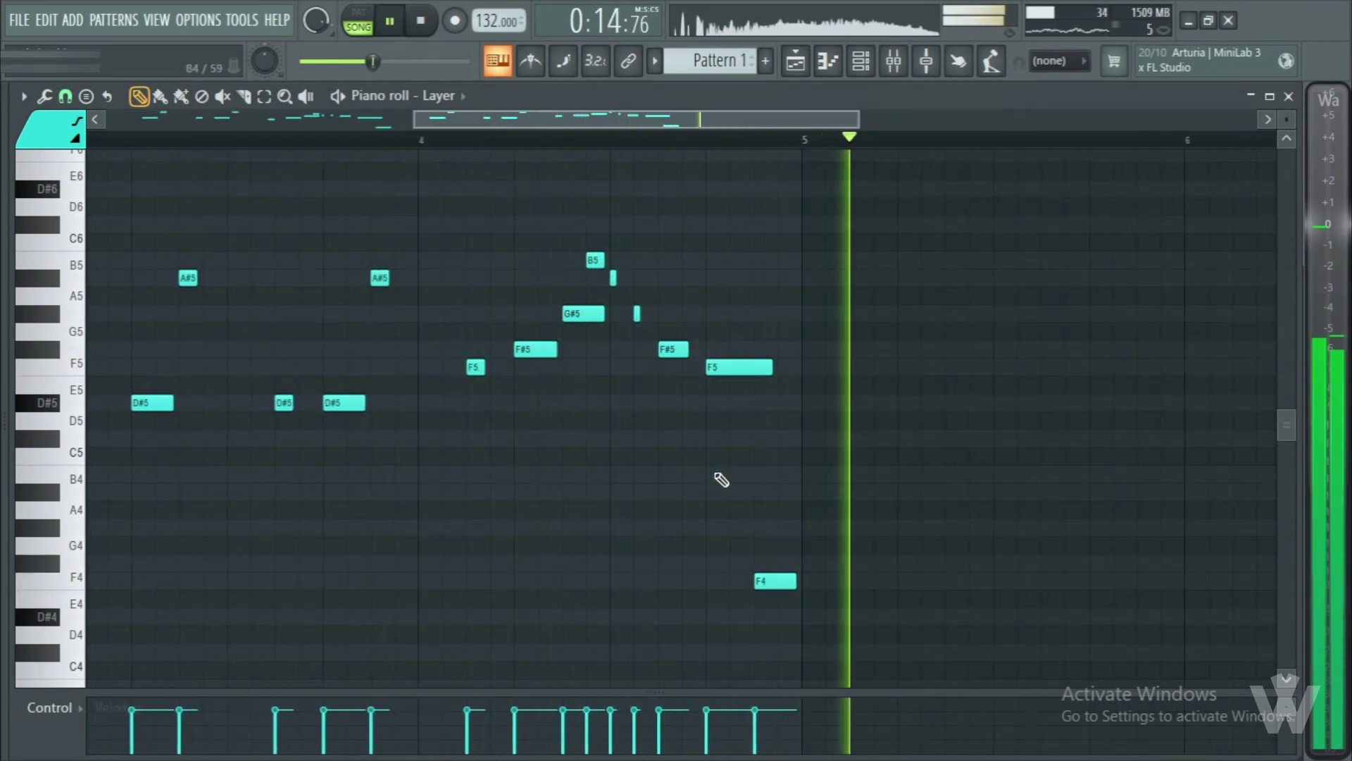
- Select all notes of the four-bar lead melody and duplicate them directly after bar 4
scroll(722, 480, "down", 1)
key("space")
scroll(716, 449, "down", 2)
left_click_drag(753, 215, 124, 694)
key("ctrl+b")
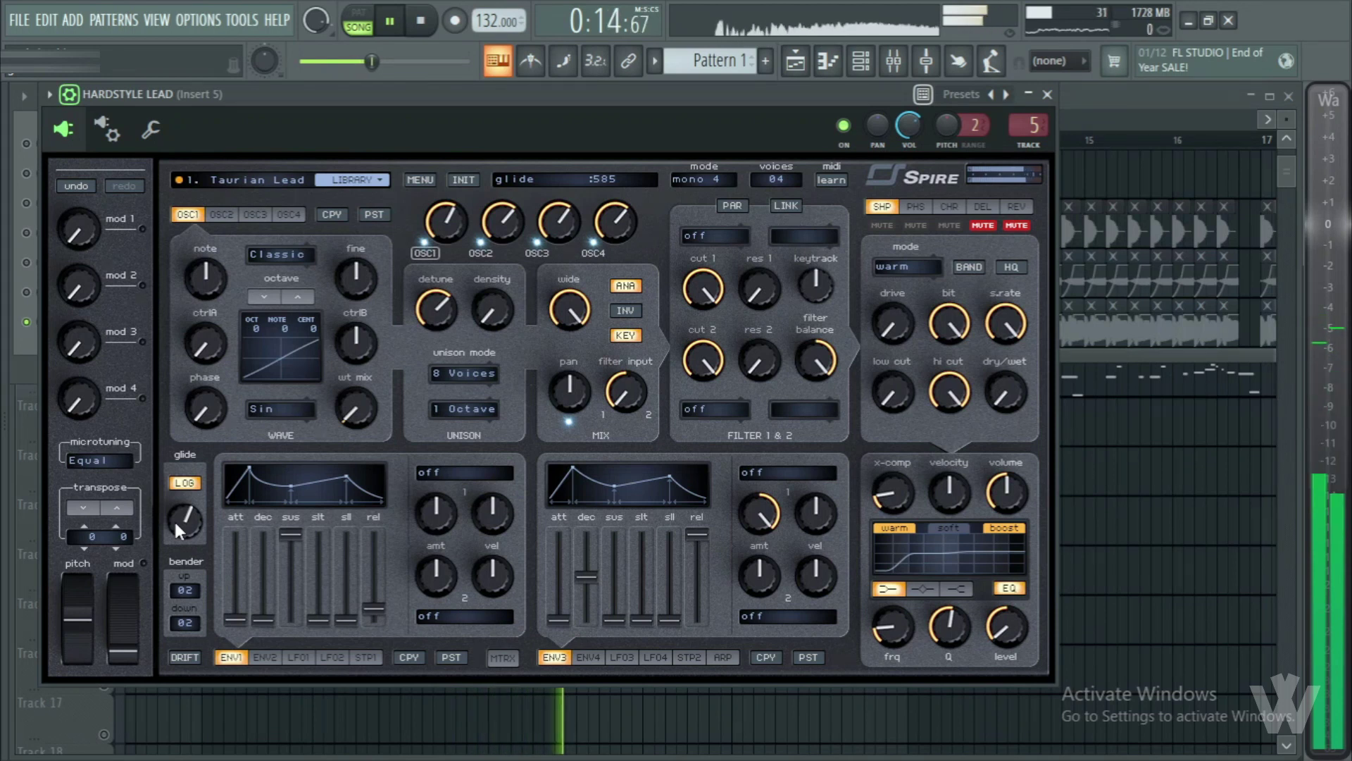
- Close the HARDSTYLE LEAD Spire window, stop playback and take Track 10 out of solo so all playlist tracks are active
left_click(1047, 94)
right_click(26, 322)
right_click(432, 459)
scroll(425, 430, "down", 1)
key("space")
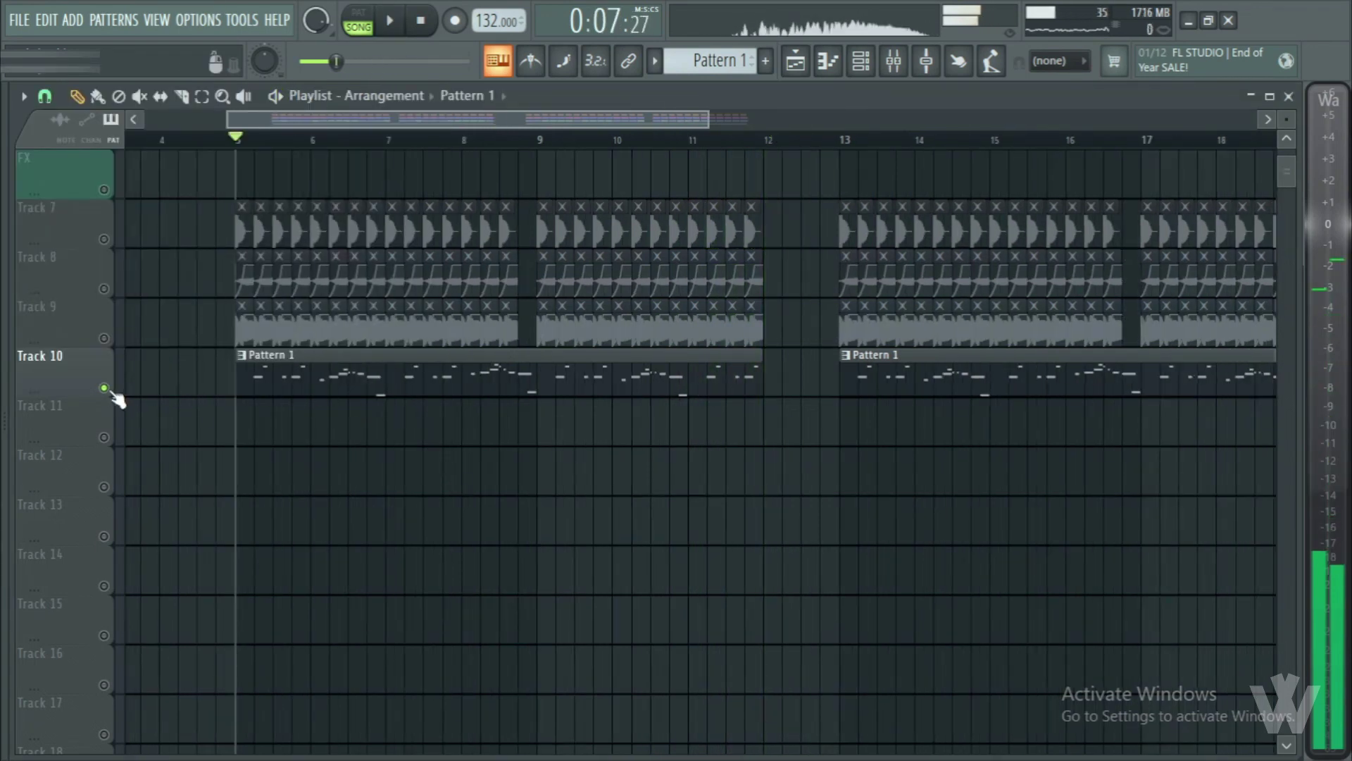
right_click(105, 388)
right_click(104, 388)
right_click(105, 388)
right_click(95, 386)
right_click(94, 386)
right_click(93, 386)
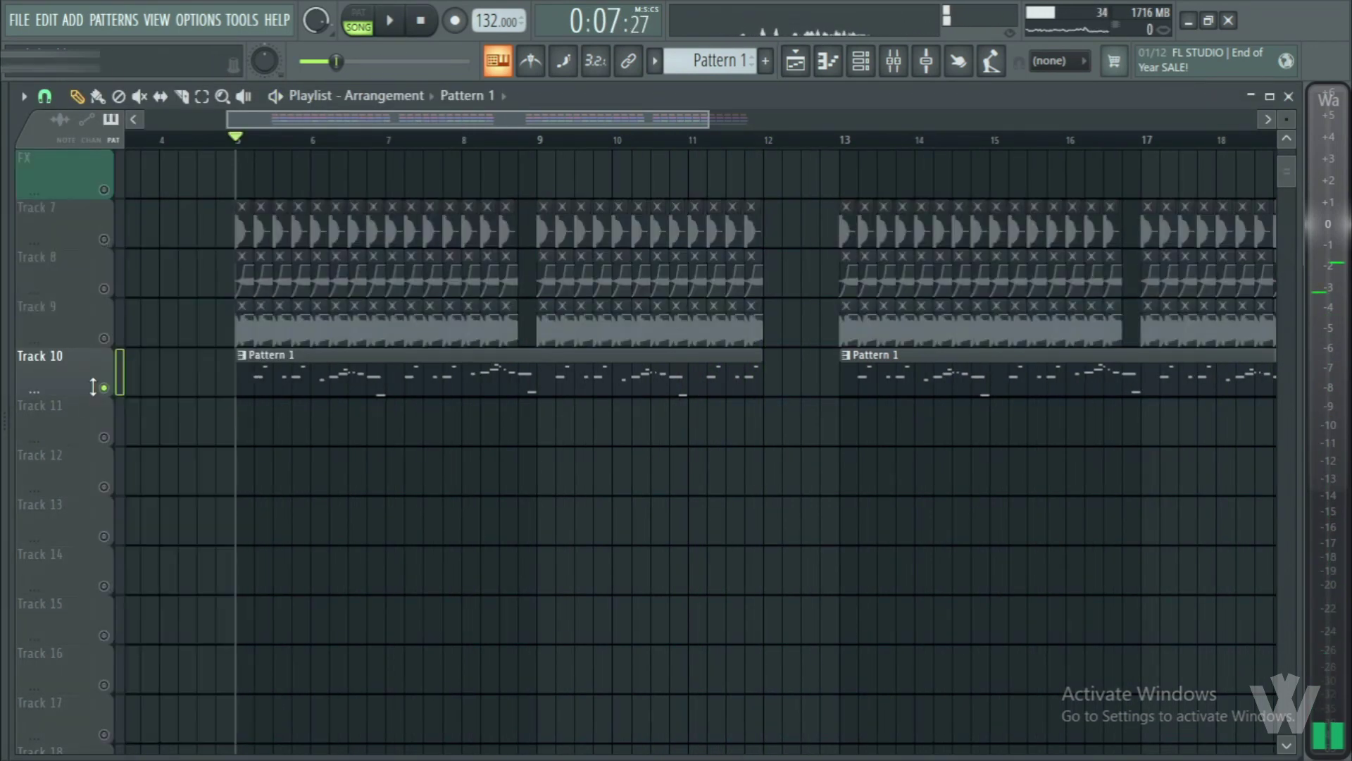
left_click(104, 387, "ctrl")
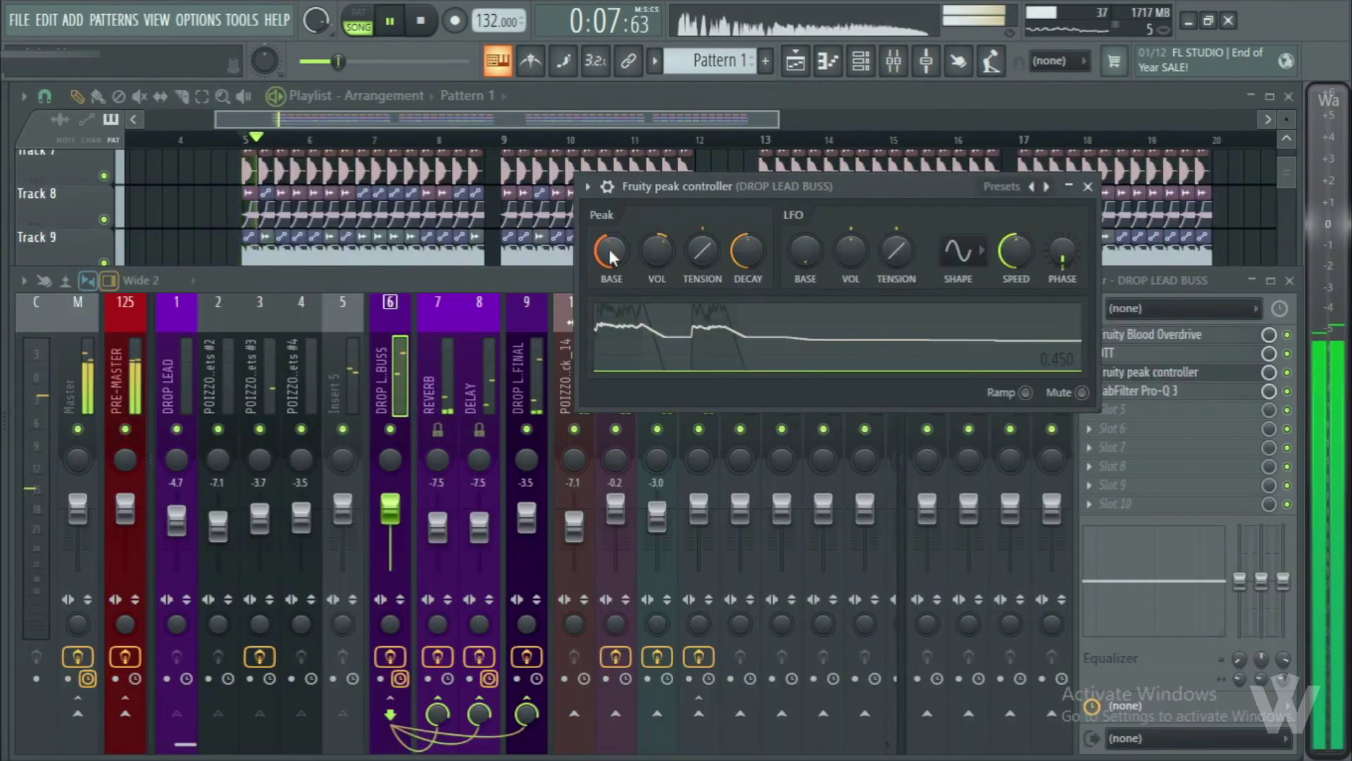
- Close the DROP LEAD BUSS peak controller and the mixer, and open the Drums folder of the POIZZONED sample pack
left_click(1088, 186)
key("F9")
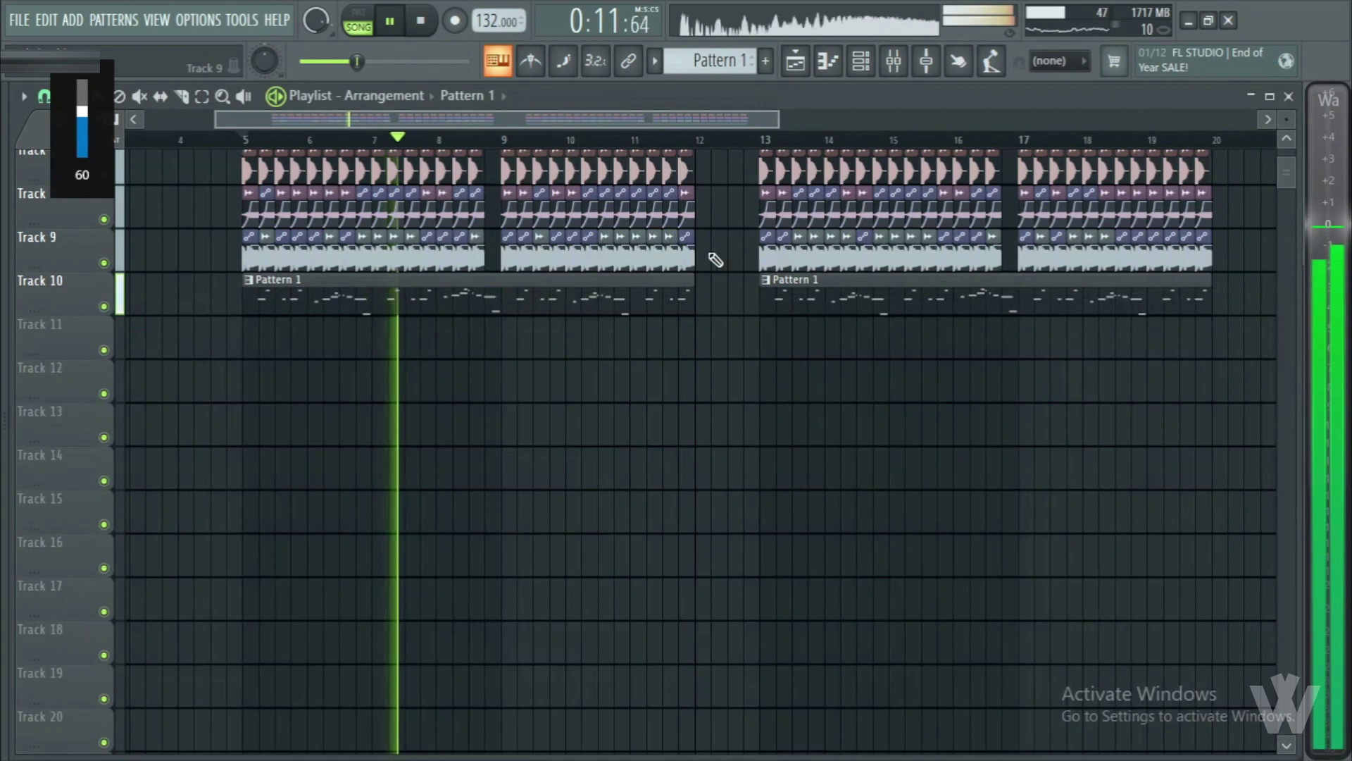
scroll(458, 395, "up", 3)
key("alt+F8")
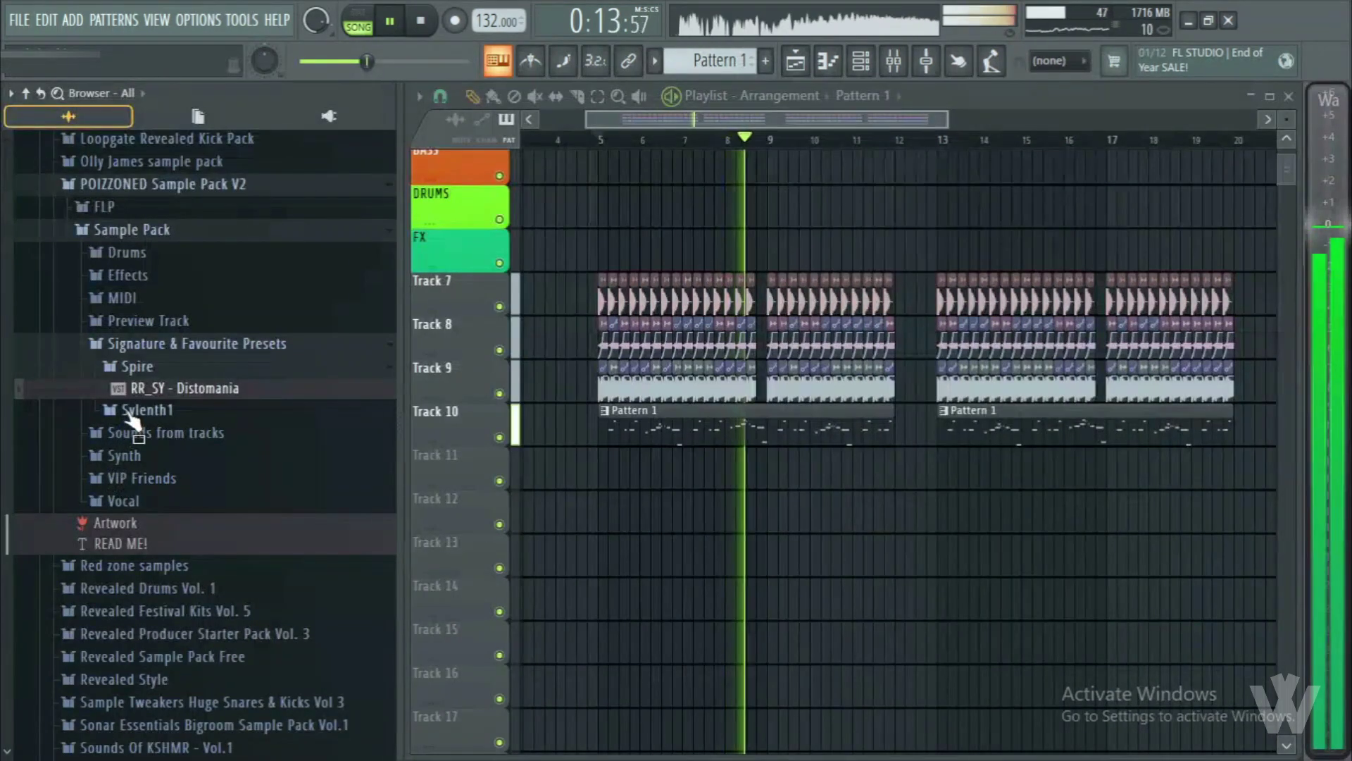
key("space")
left_click(131, 252)
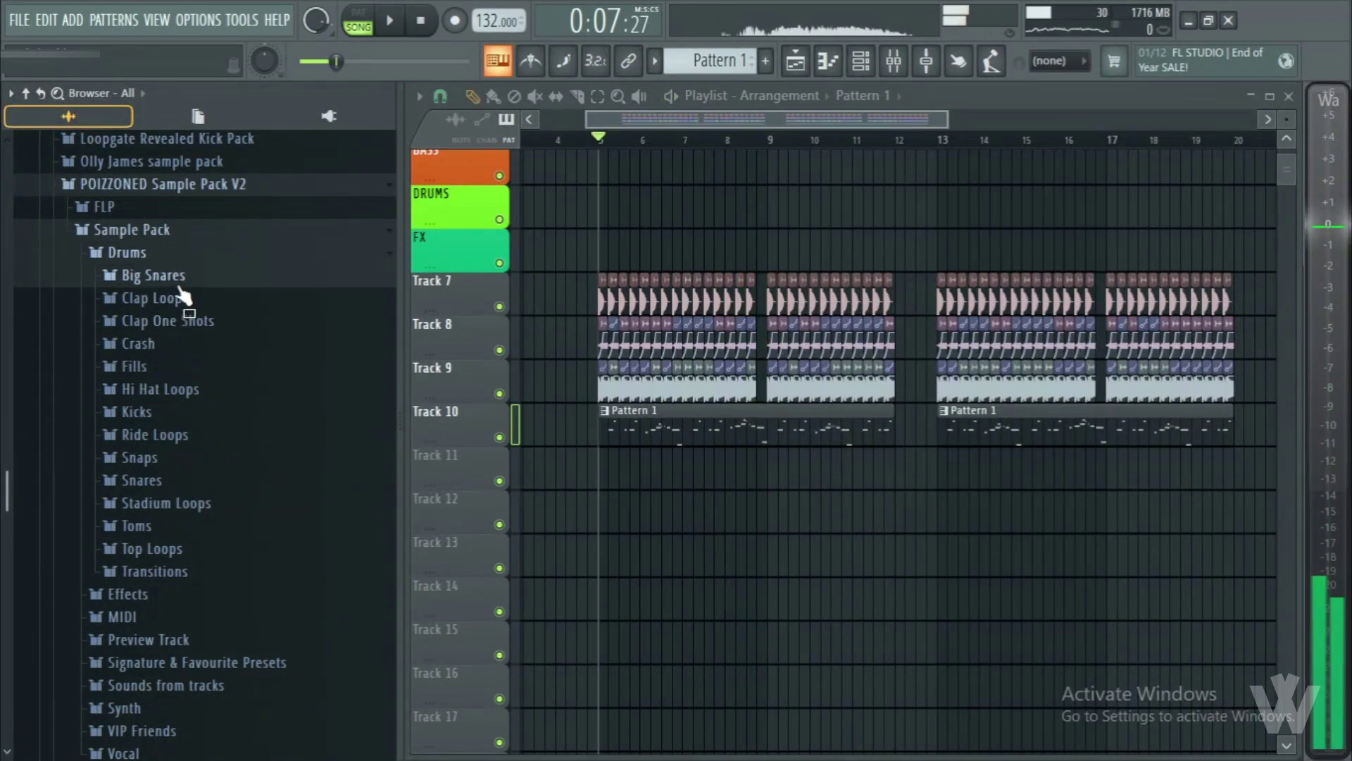
- Place POIZZONED_Big_Snare_2 on Track 11 in the kick gaps just before bars 9 and 17
left_click(179, 282)
left_click(181, 299)
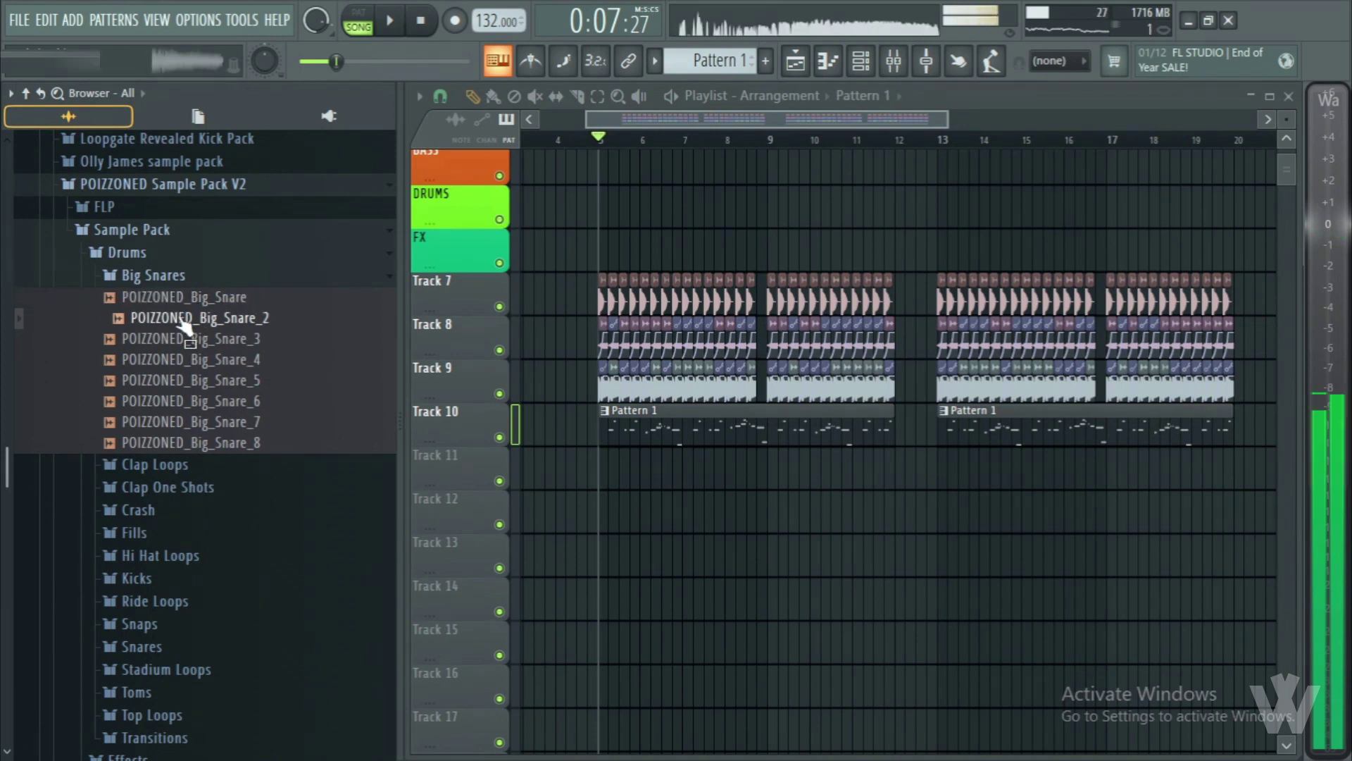
left_click_drag(703, 641, 477, 479)
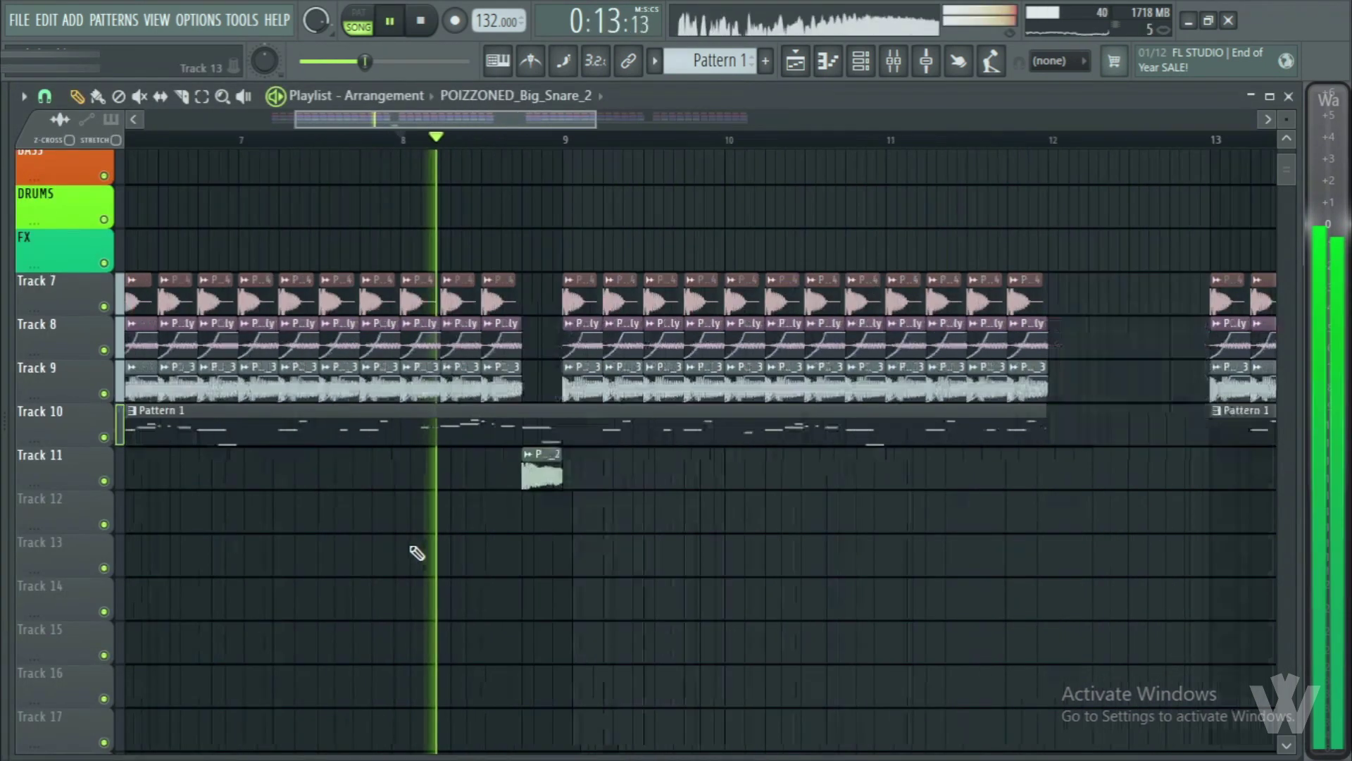
scroll(430, 567, "down", 2)
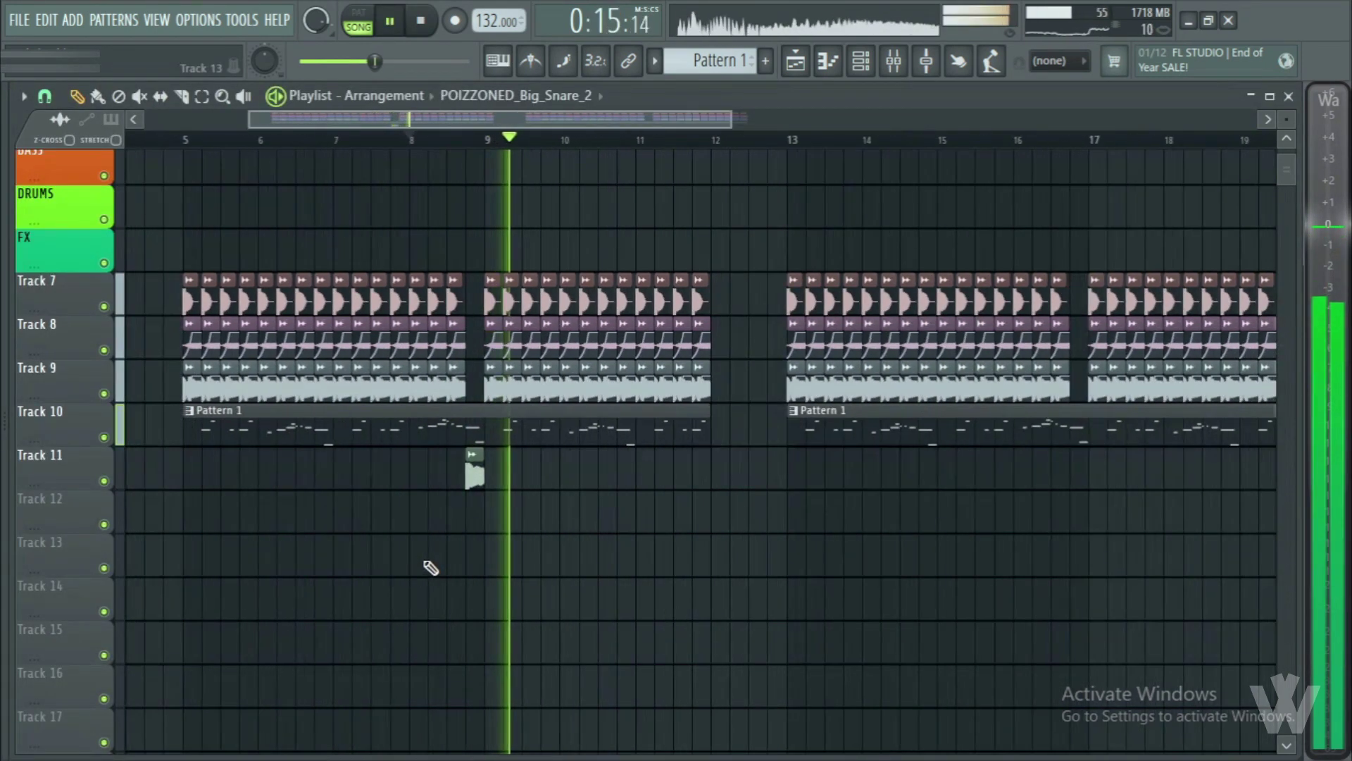
left_click(1078, 477)
scroll(750, 549, "down", 1)
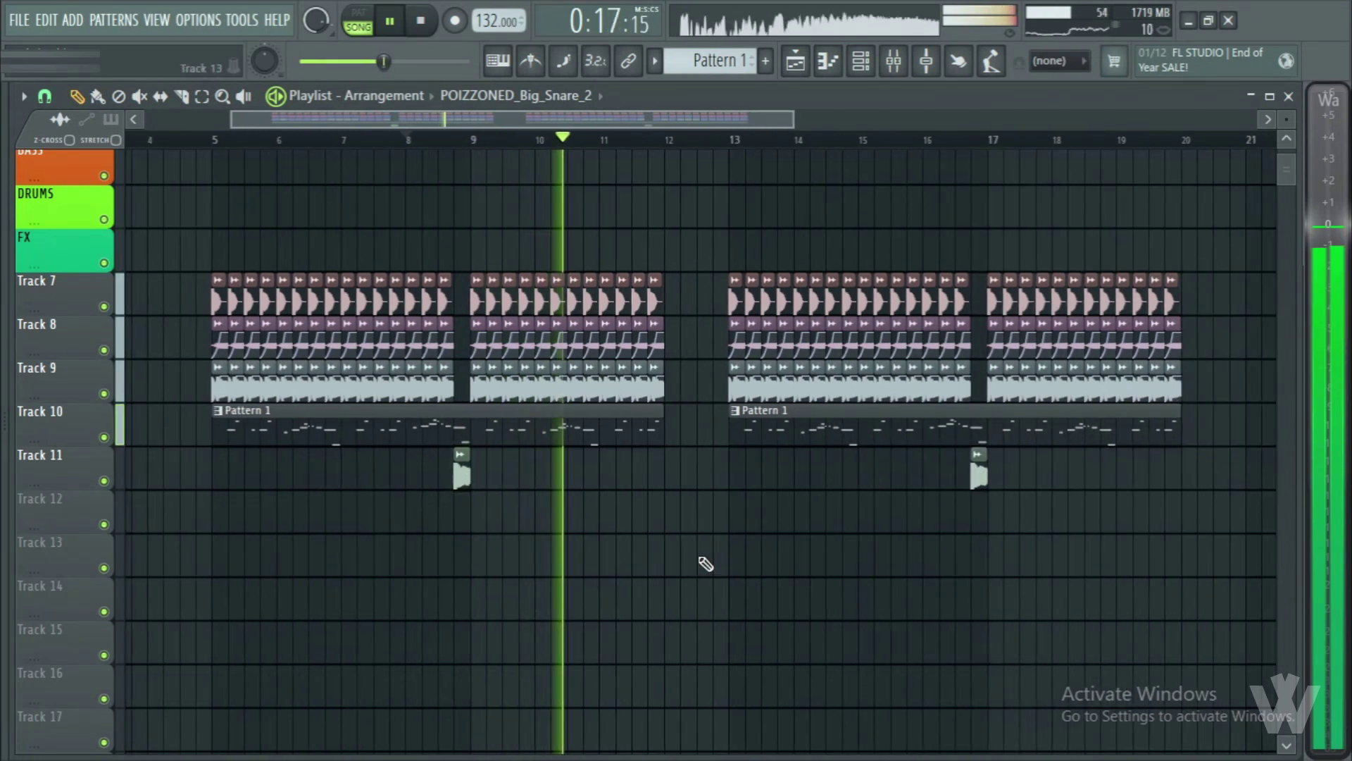
- Audition the pack's clap loops and one shots, and place POIZZONED_Drop_Claps_Loop_130 twice on Track 12 from bar 9 to bar 13
mouse_move(24, 509)
key("space")
left_click(172, 469)
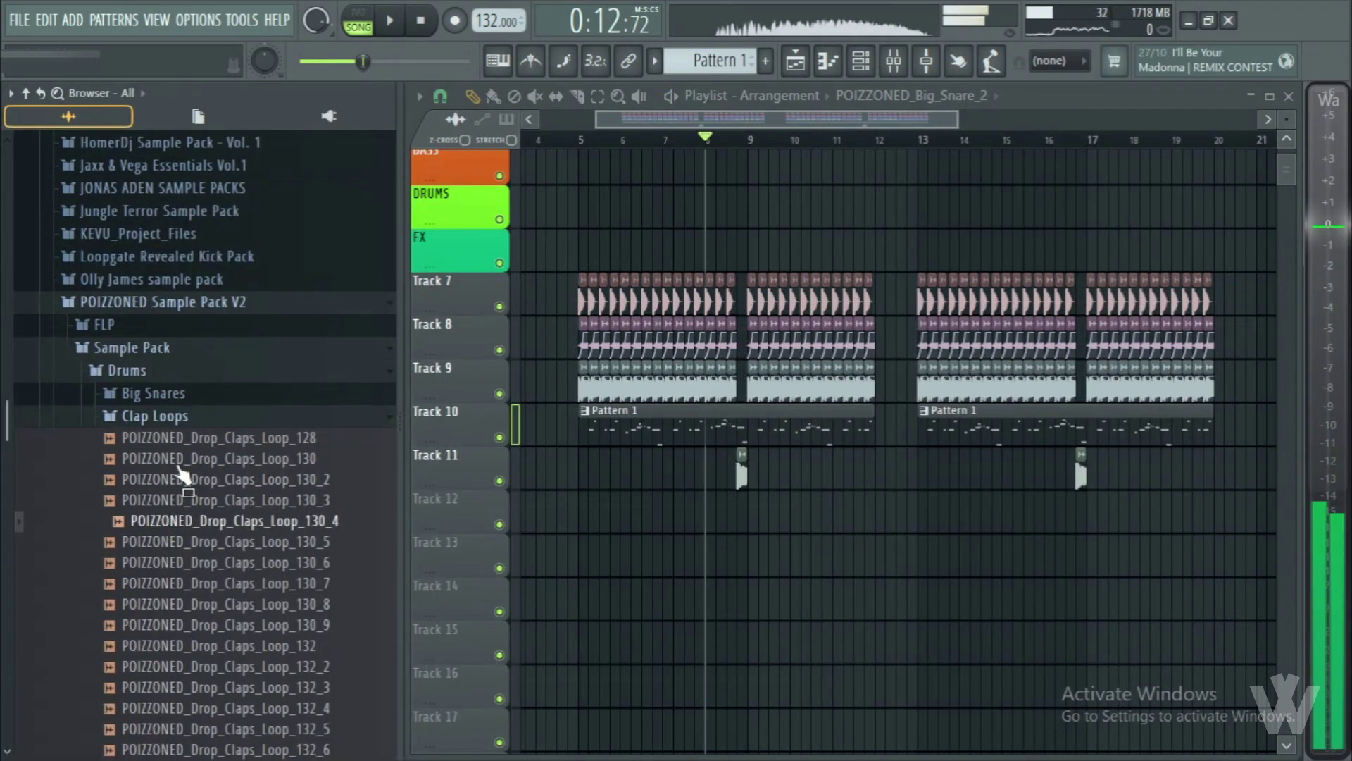
scroll(211, 422, "down", 2)
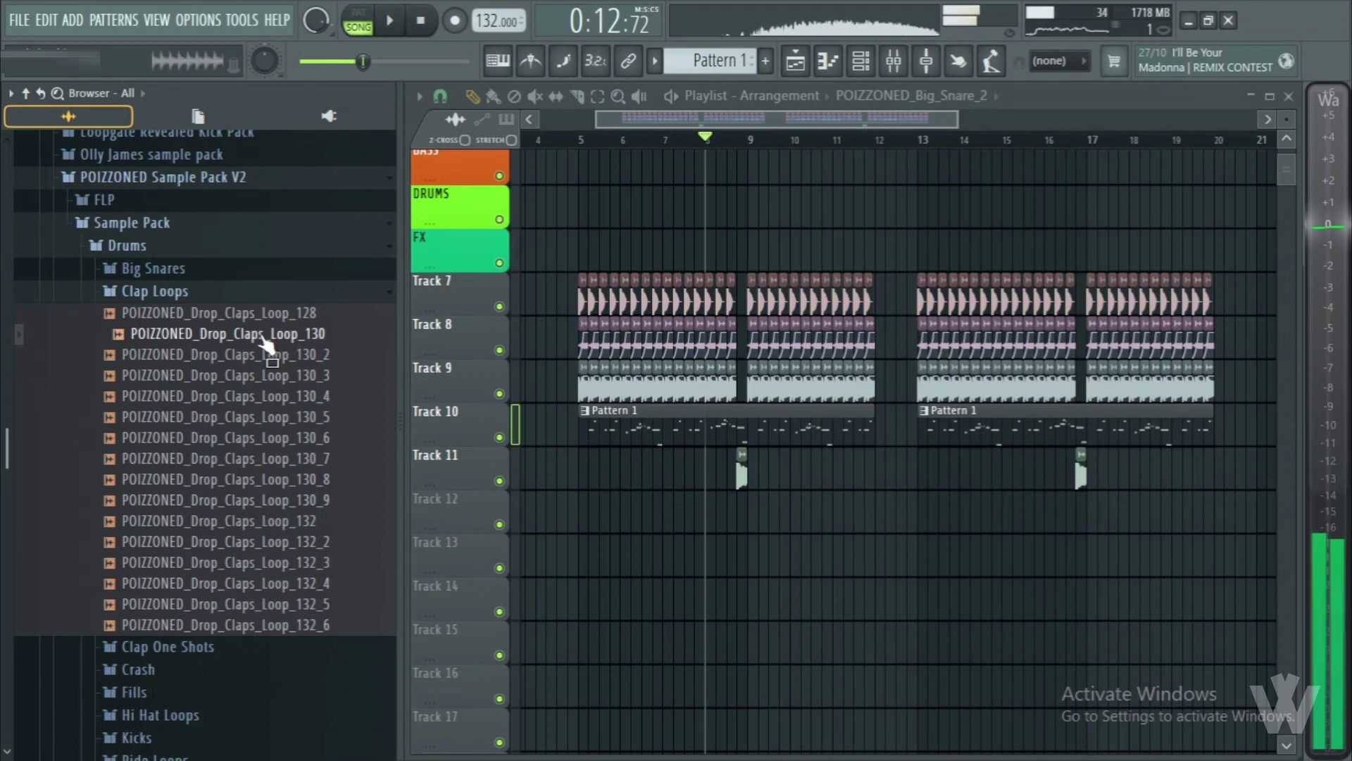
left_click(247, 375)
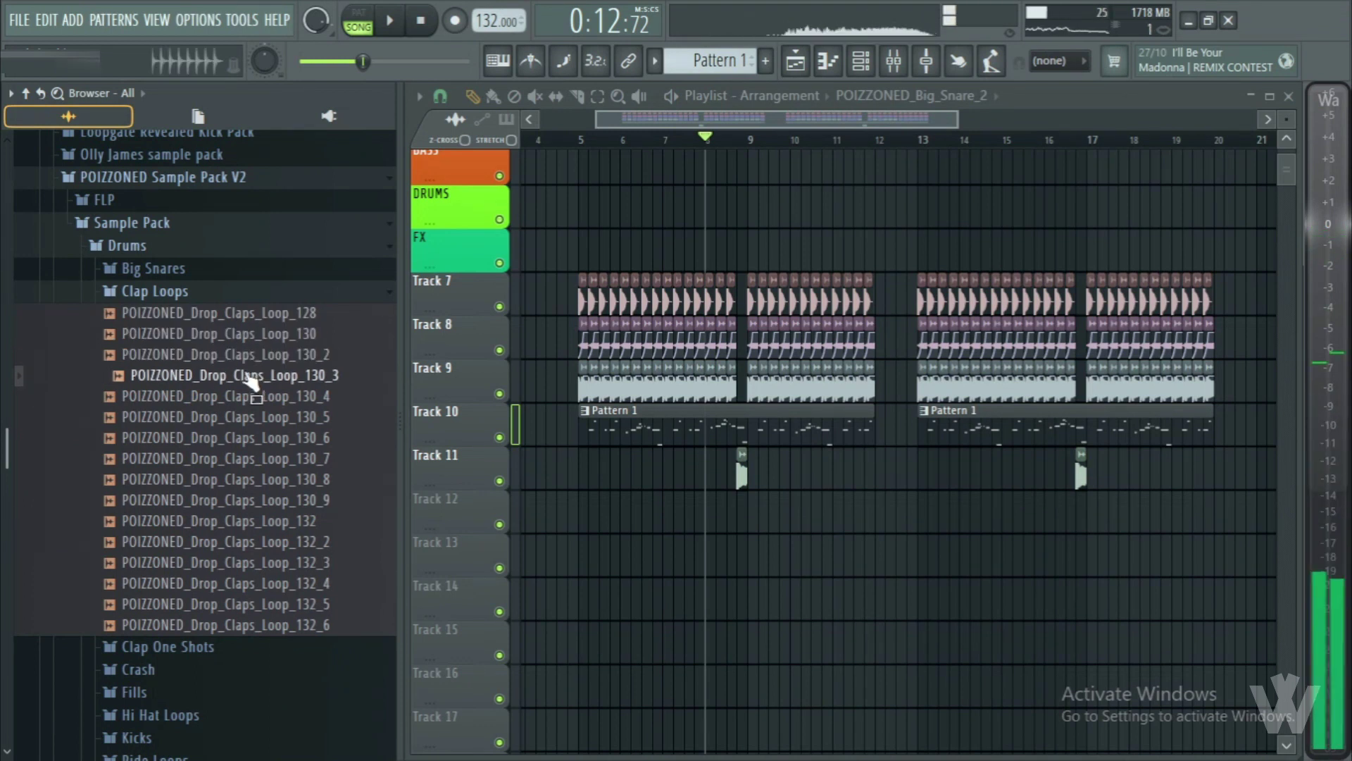
left_click(152, 646)
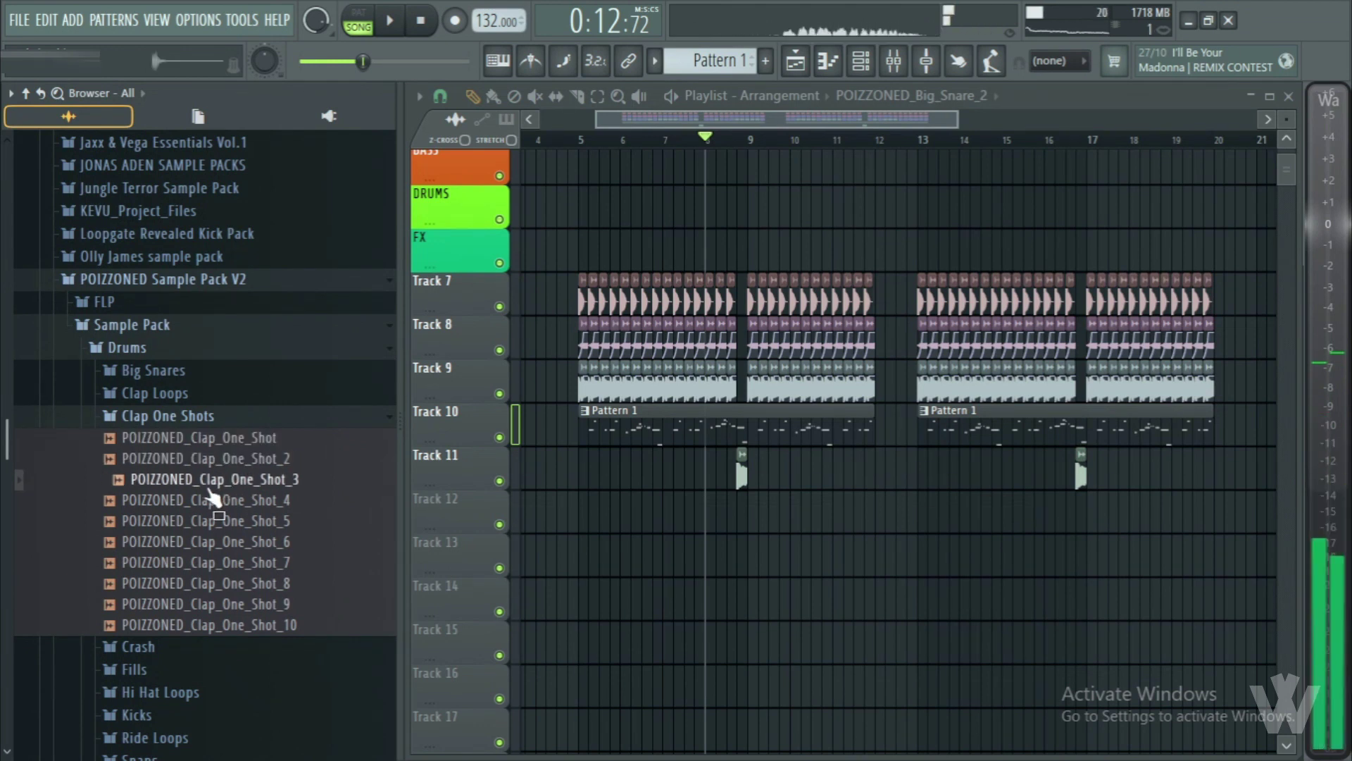
left_click_drag(215, 477, 577, 539)
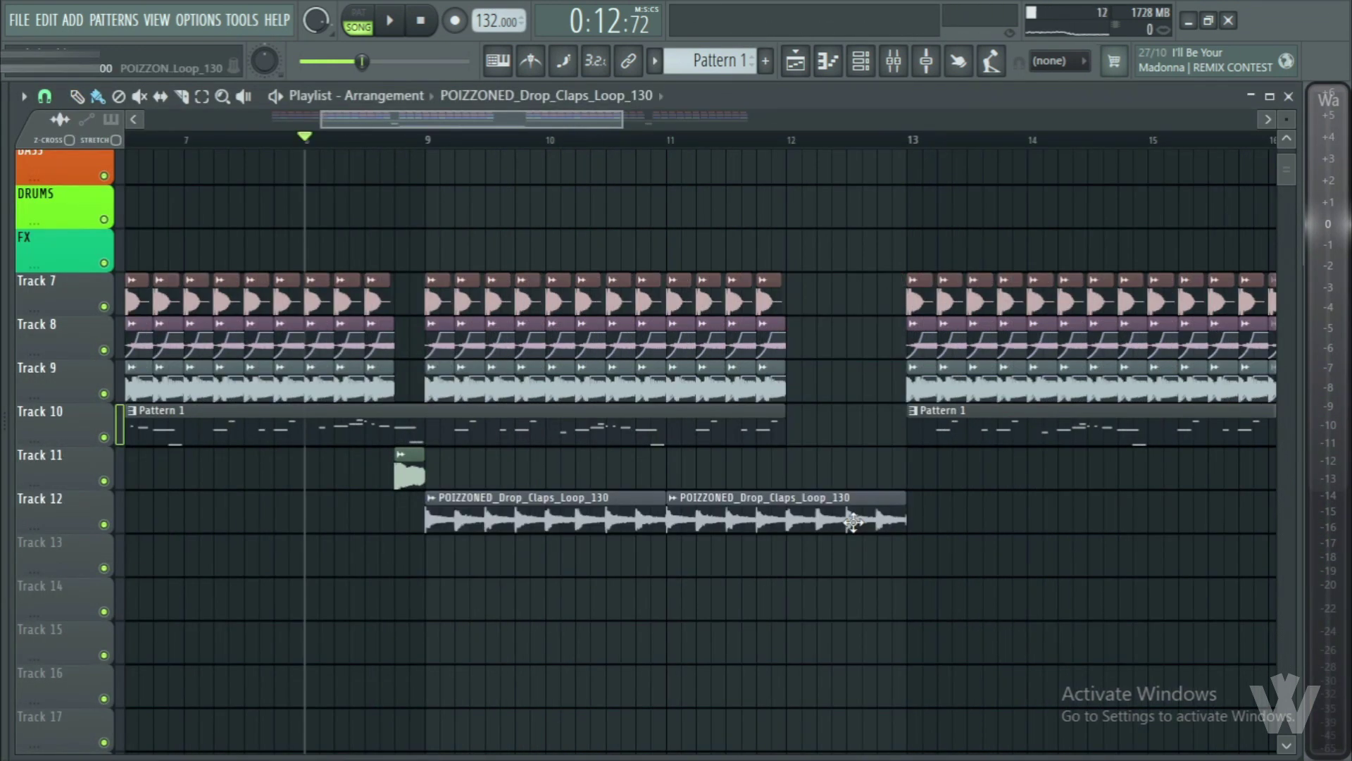
key("space")
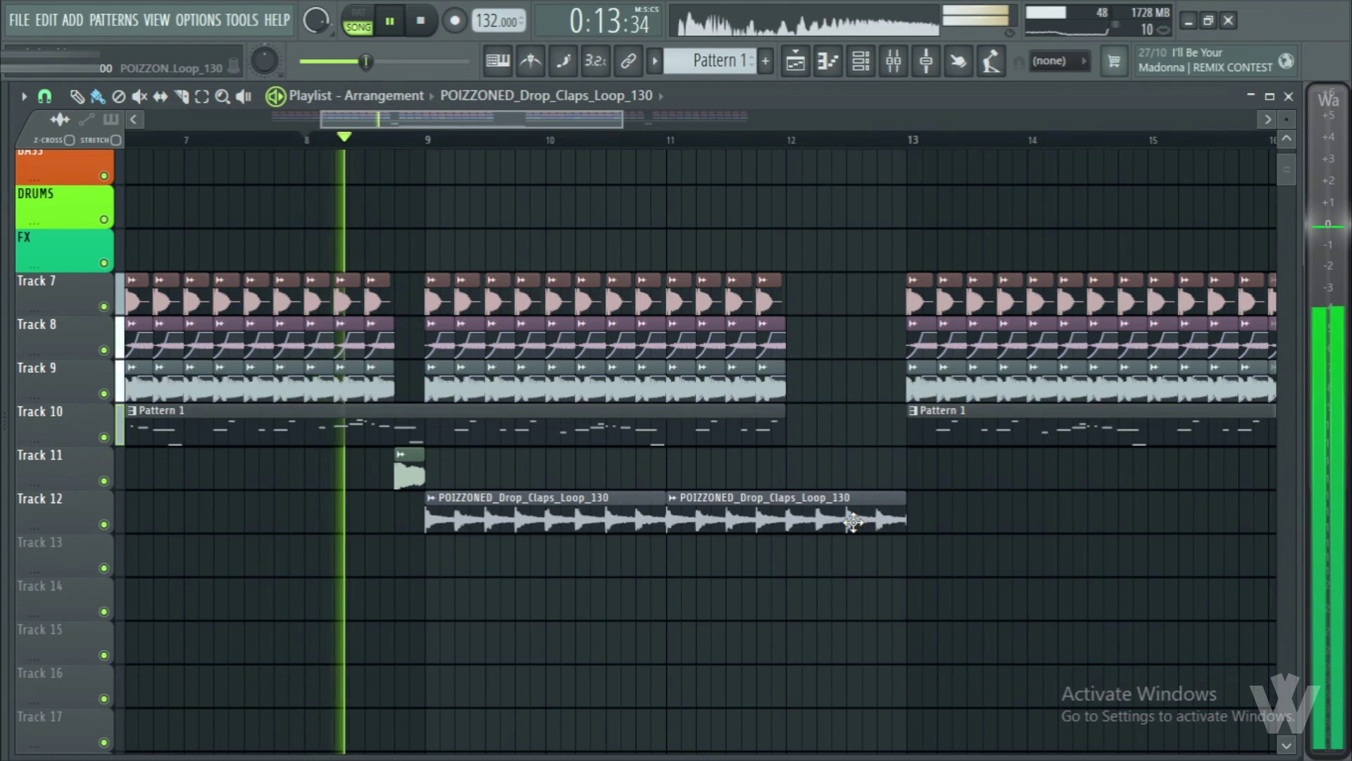
- Lower the clap loop's volume to 48% and trim its second clip to end at bar 12
double_click(853, 521)
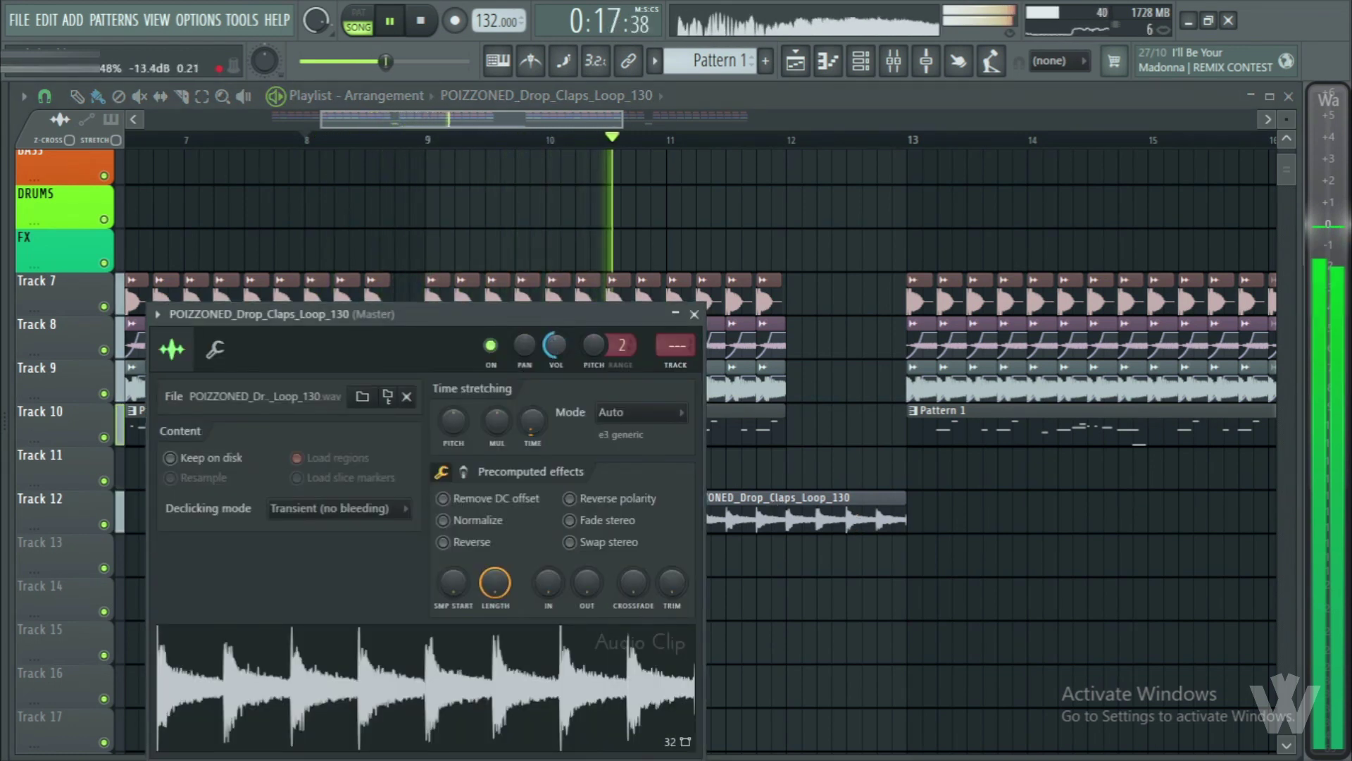
right_click(814, 206)
left_click_drag(905, 497, 789, 497)
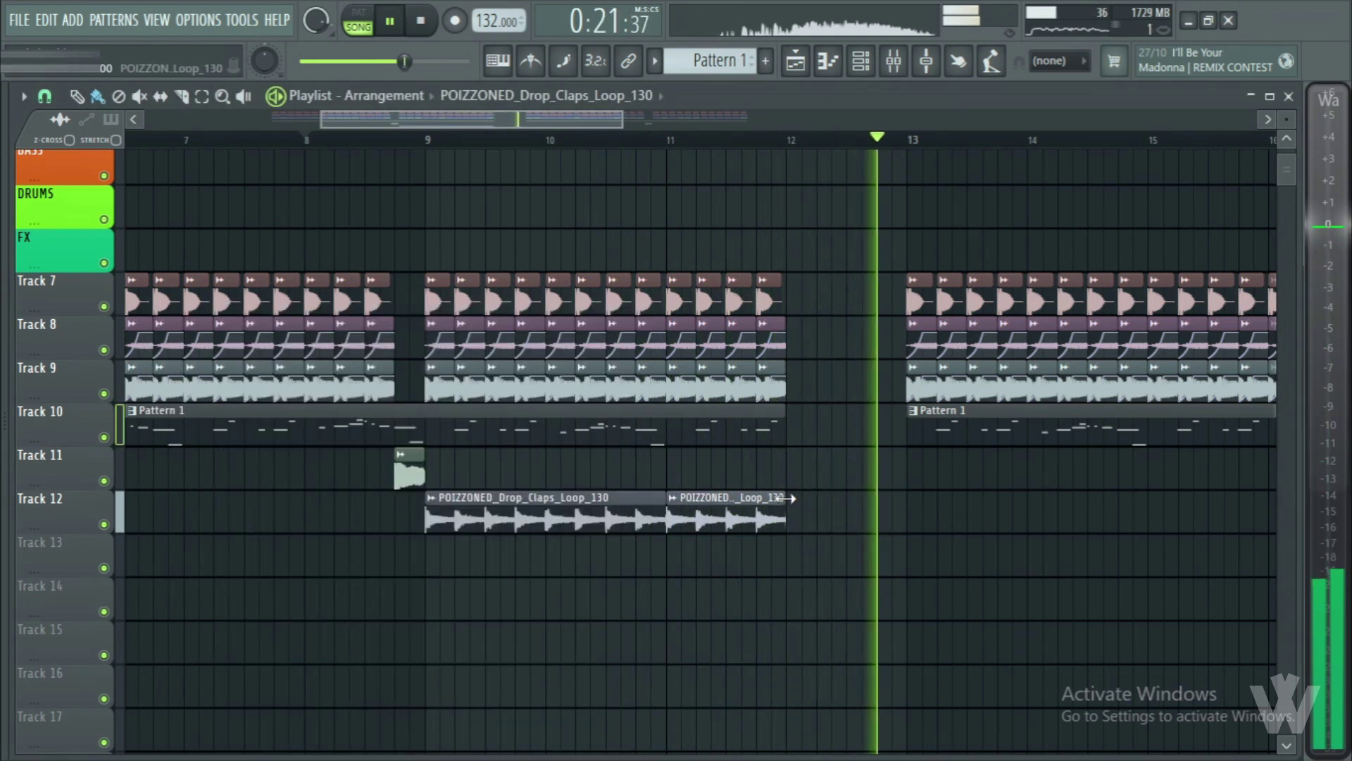
- Add clap loops on Track 12 from bar 13 up to the second big snare, and copy the bar 9 clap clips to bar 17
scroll(736, 496, "down", 3)
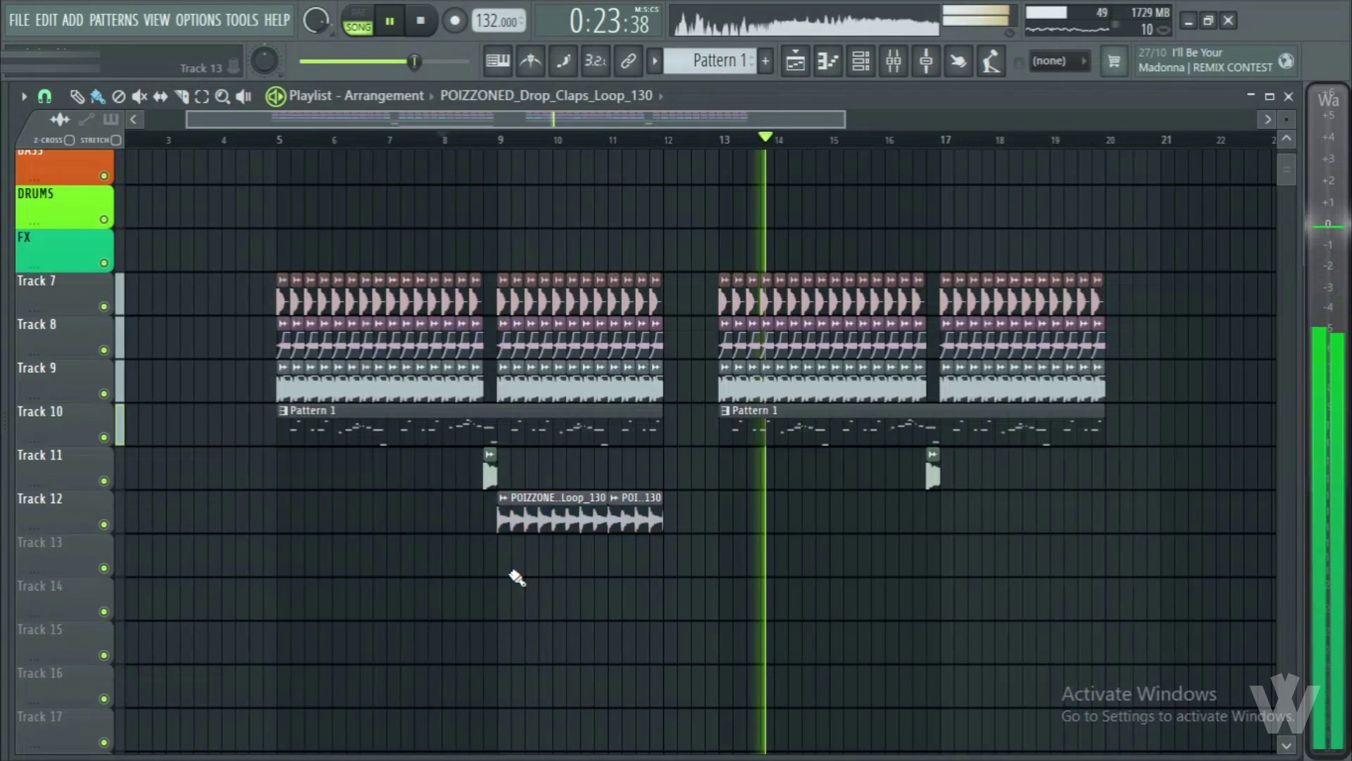
left_click(729, 514)
left_click(845, 519)
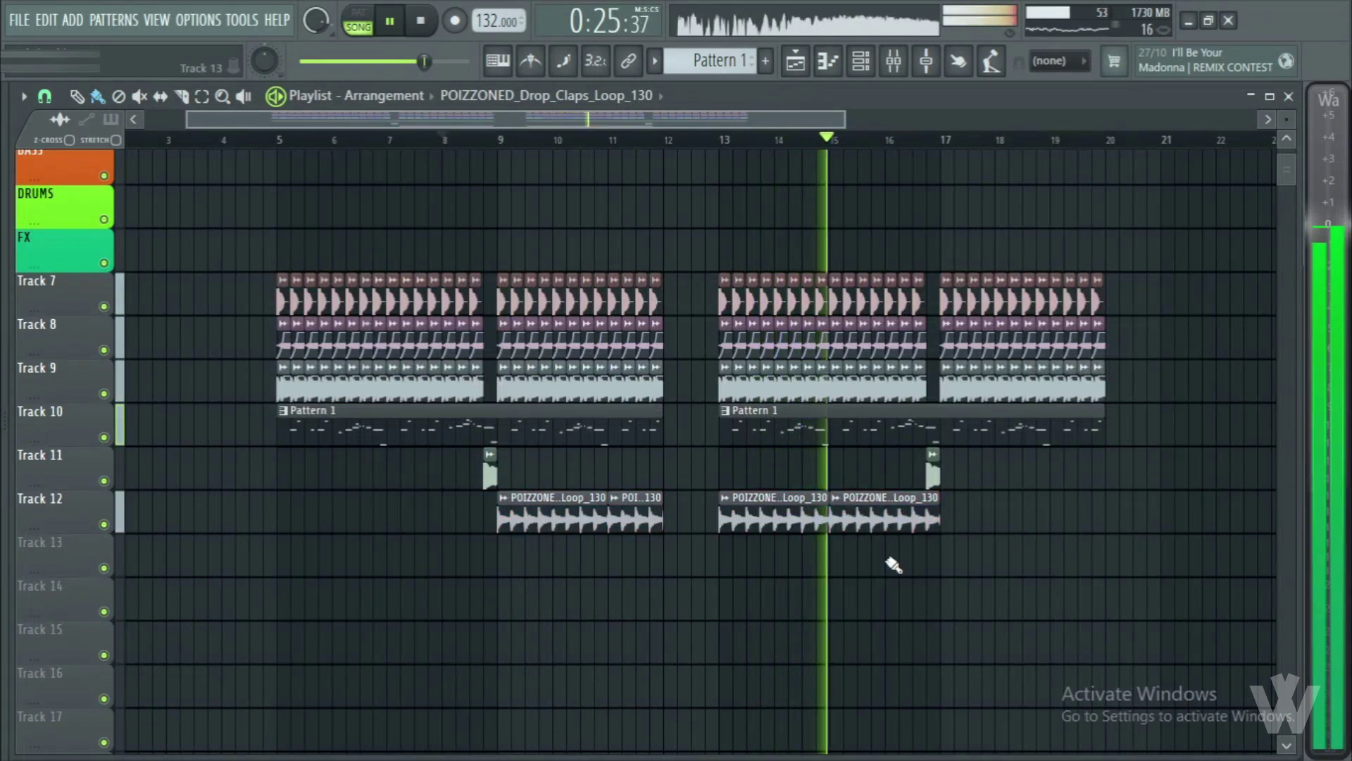
left_click(497, 528)
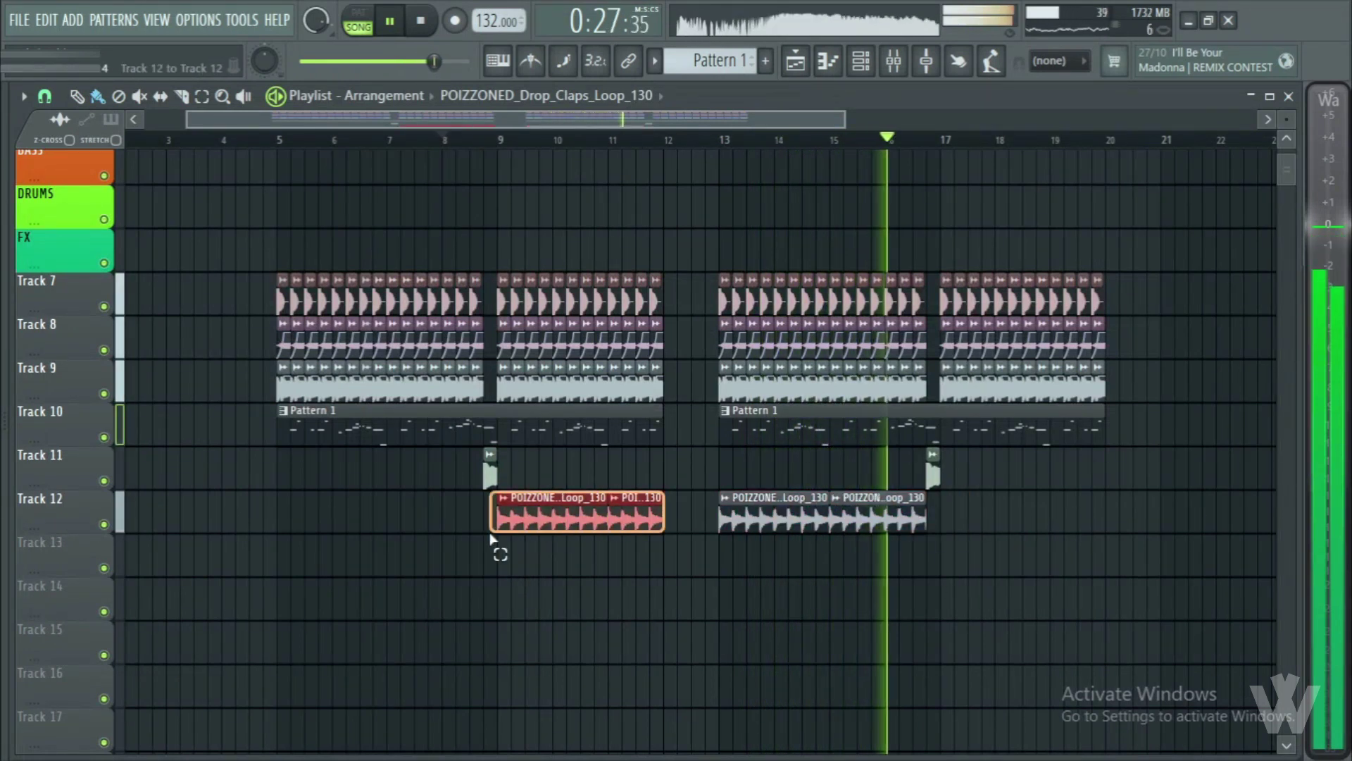
left_click(951, 532)
left_click(969, 537, "ctrl")
scroll(616, 559, "down", 2)
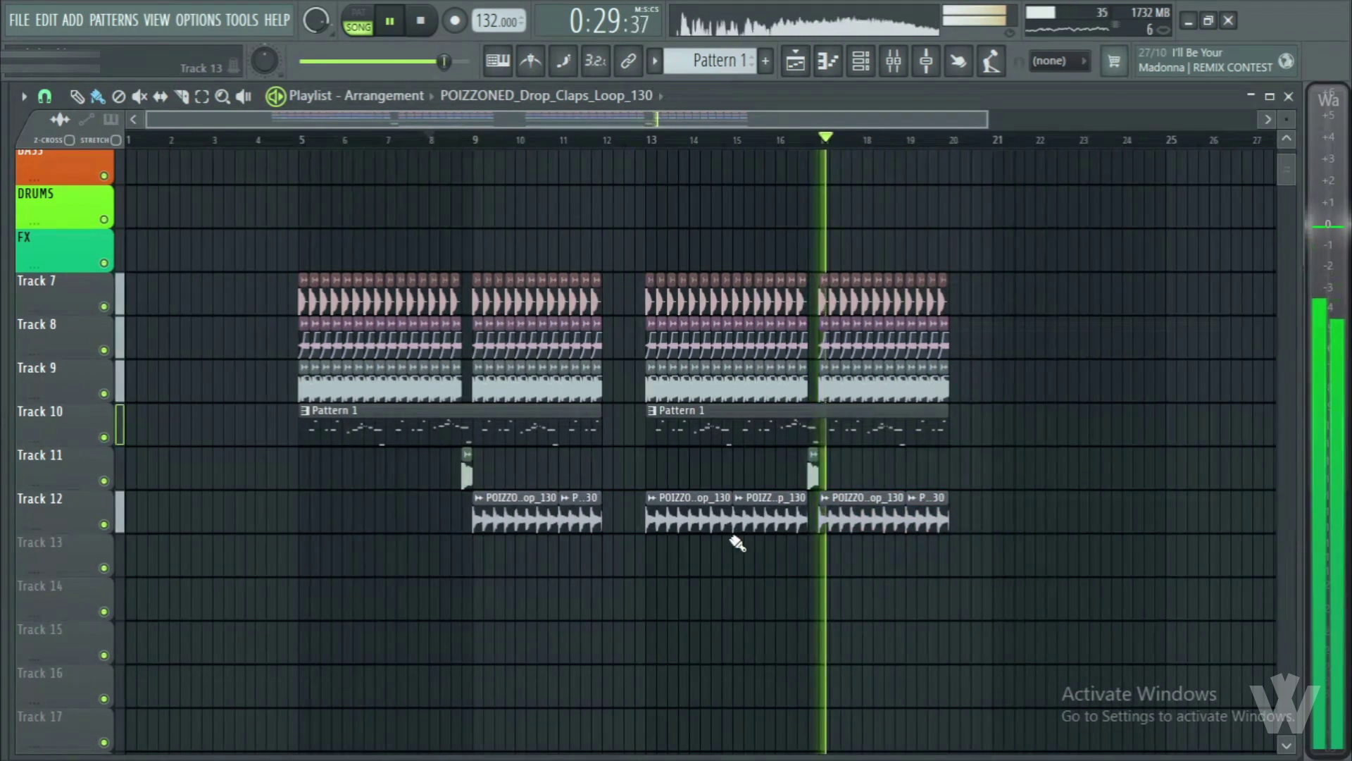
- Set the clap loop's declicking mode to Generic (bleeding)
scroll(734, 540, "up", 3)
double_click(793, 513)
left_click(338, 508)
left_click(334, 586)
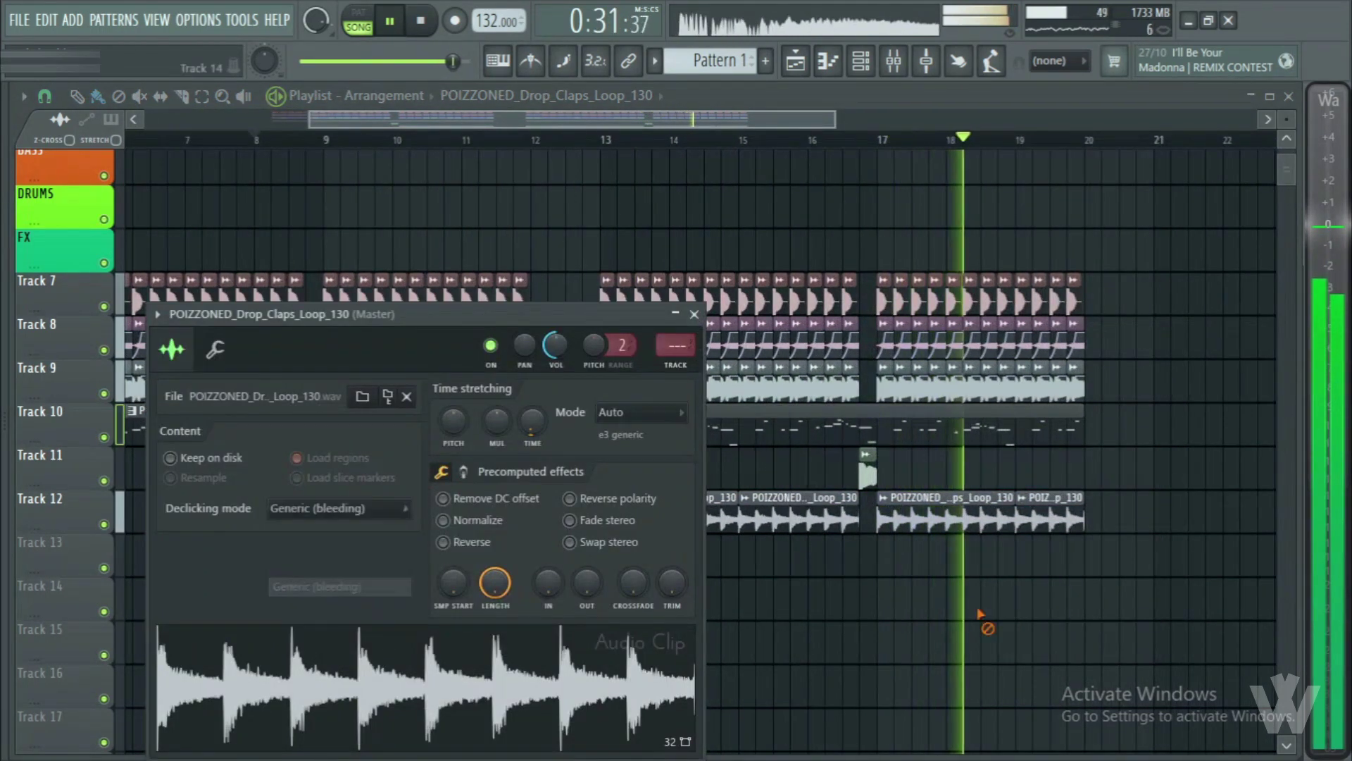
key("Escape")
- Select all clap loop clips on Track 12 and trim their ends slightly, so they stop just short of the big snare
left_click_drag(1117, 519, 381, 529)
scroll(810, 617, "up", 8)
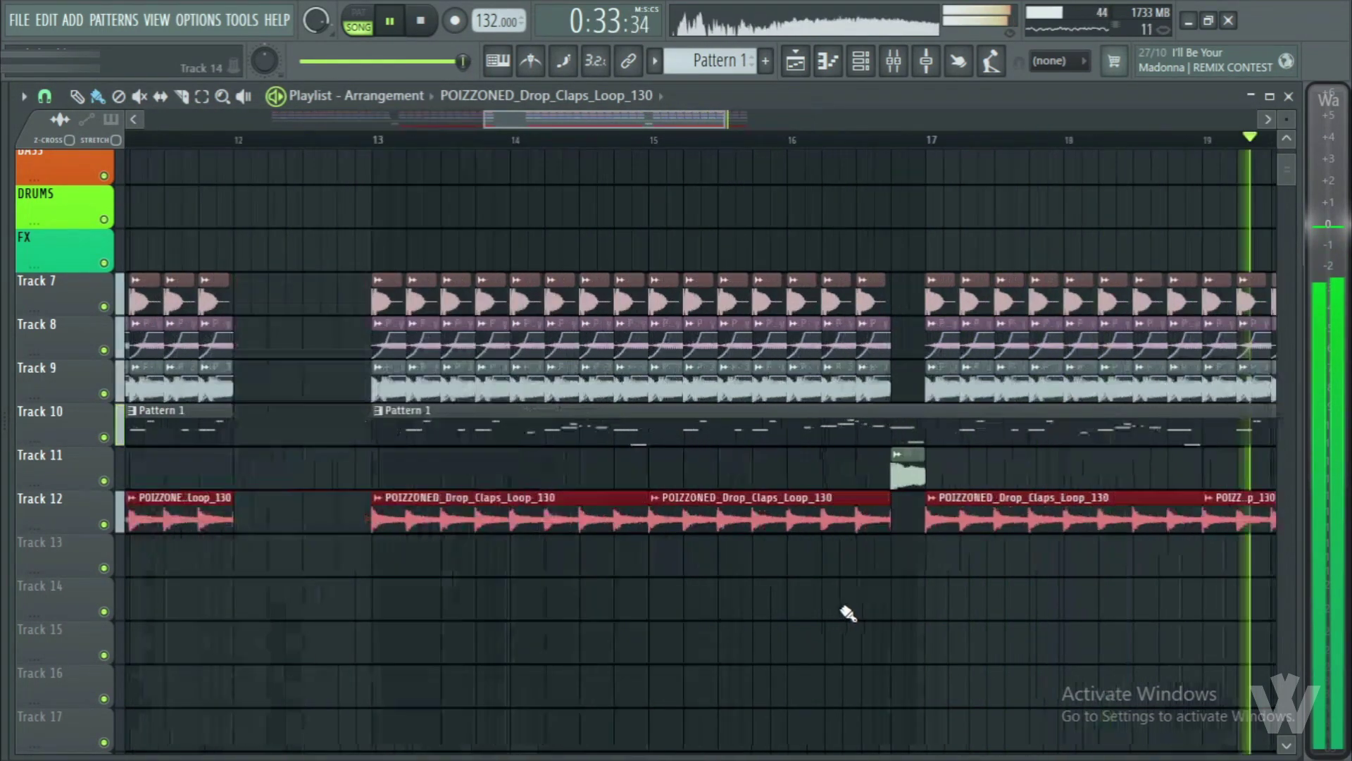
key("space")
left_click(899, 601, "ctrl")
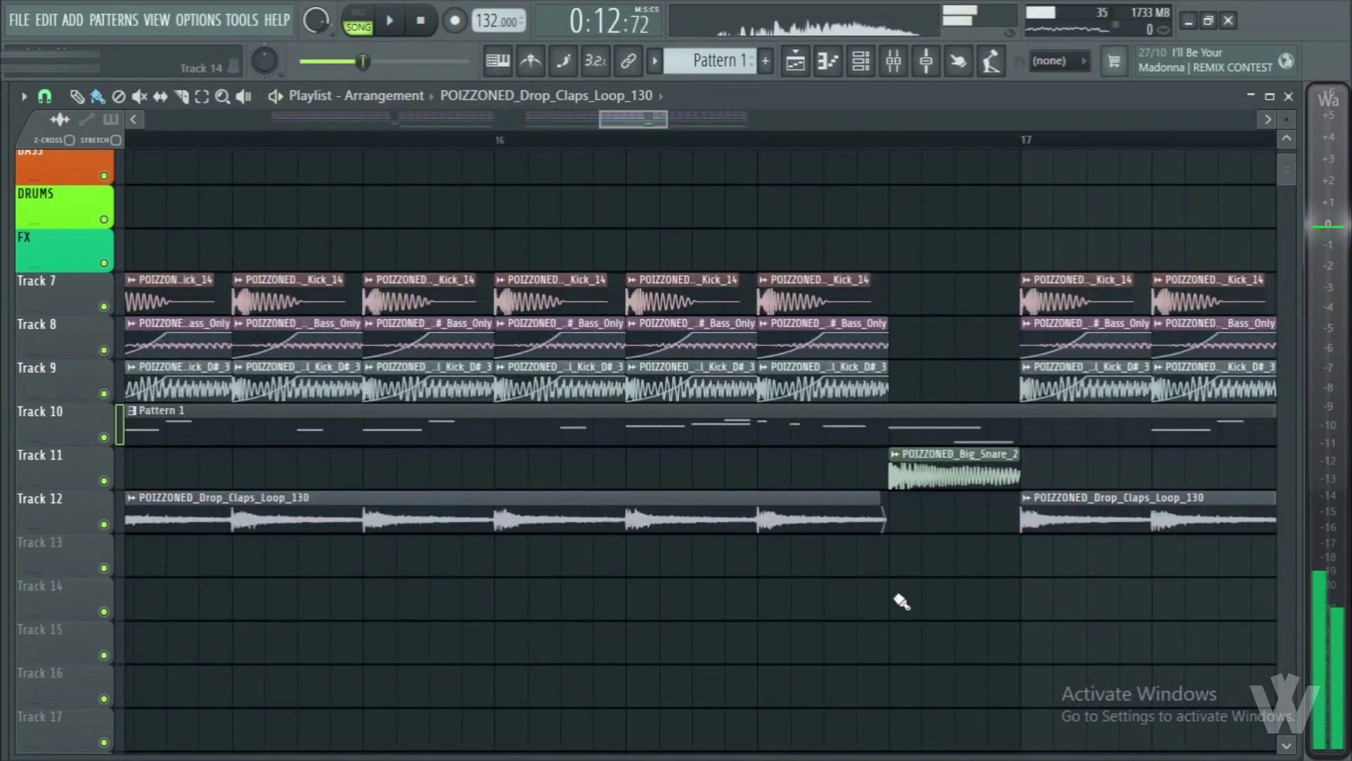
scroll(896, 598, "down", 8)
- Place POIZZONED_Crash clips at reduced volume along Track 13, and add POIZZONED_Fill_132_6 on Track 14 in bar 12
mouse_move(46, 596)
scroll(159, 574, "down", 4)
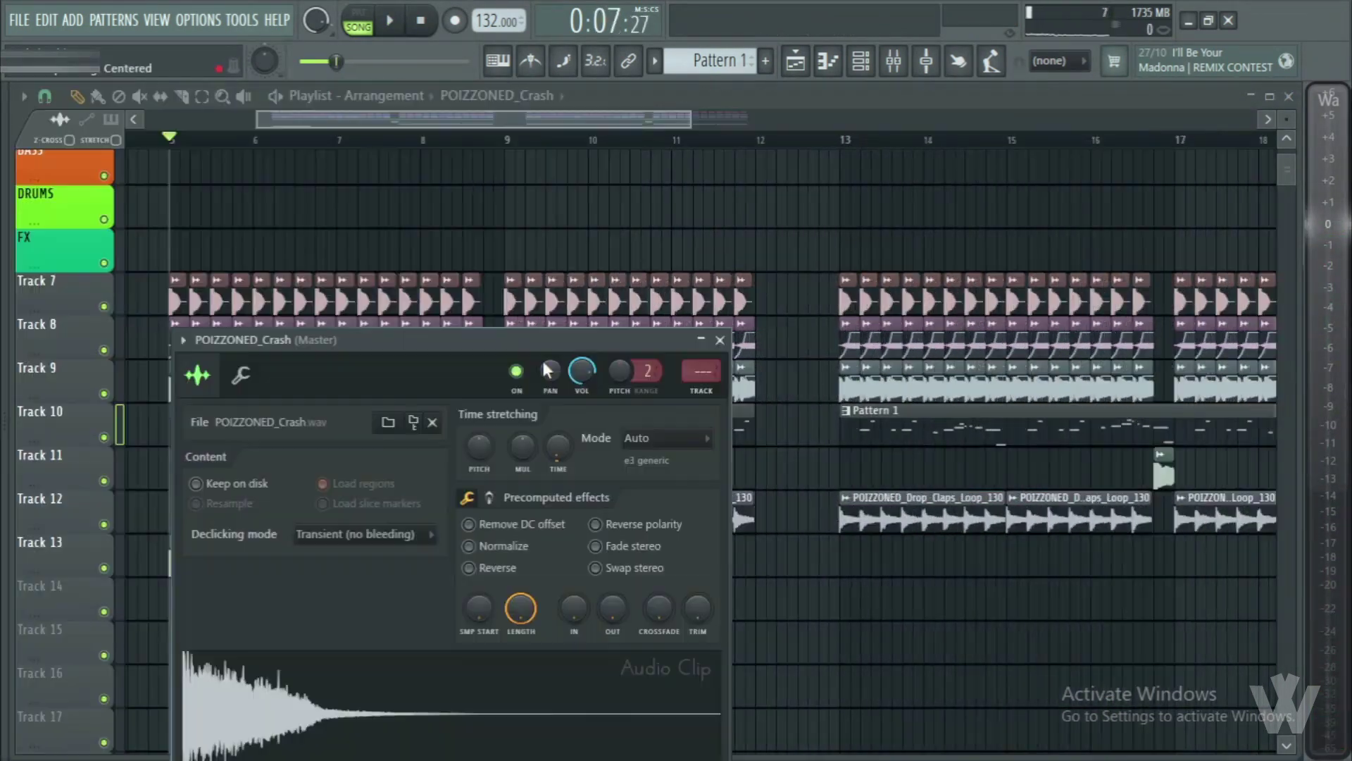
left_click_drag(581, 371, 581, 405)
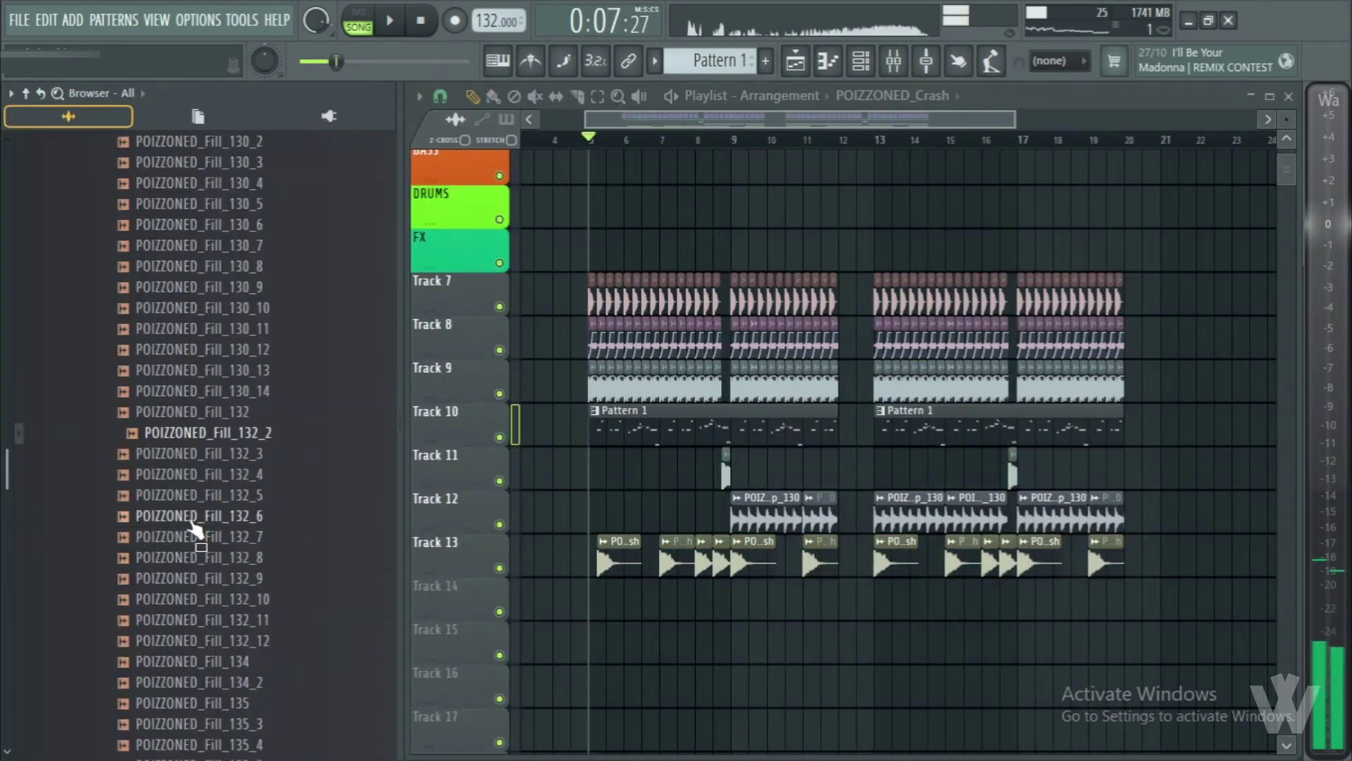
left_click_drag(201, 287, 789, 624)
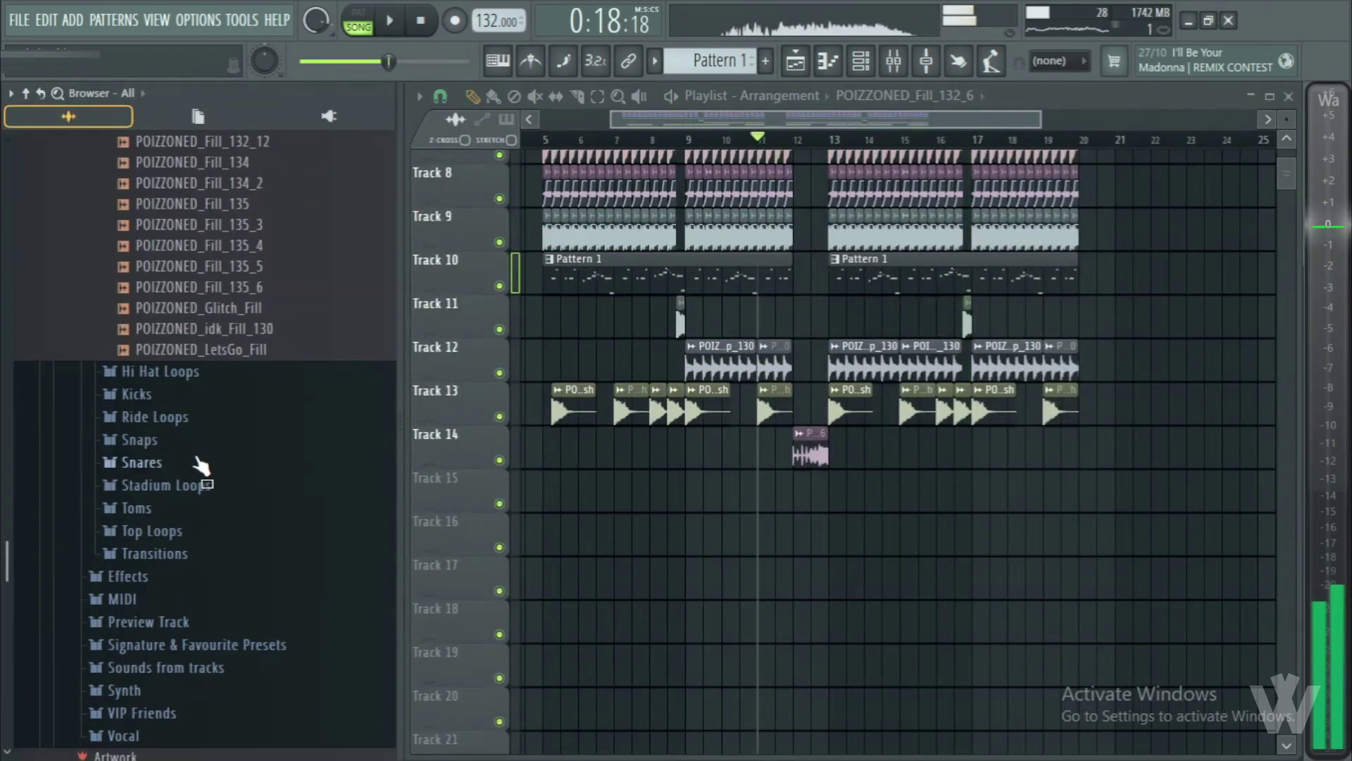
- Audition the hi-hat and ride loops, and place POIZZONED_Ride_Loop_132_4 on Track 15 across bars 13 to 19, leaving the big snare gap empty
left_click(161, 371)
left_click(200, 477)
left_click(197, 498)
scroll(183, 459, "down", 2)
left_click(172, 437)
left_click(188, 480)
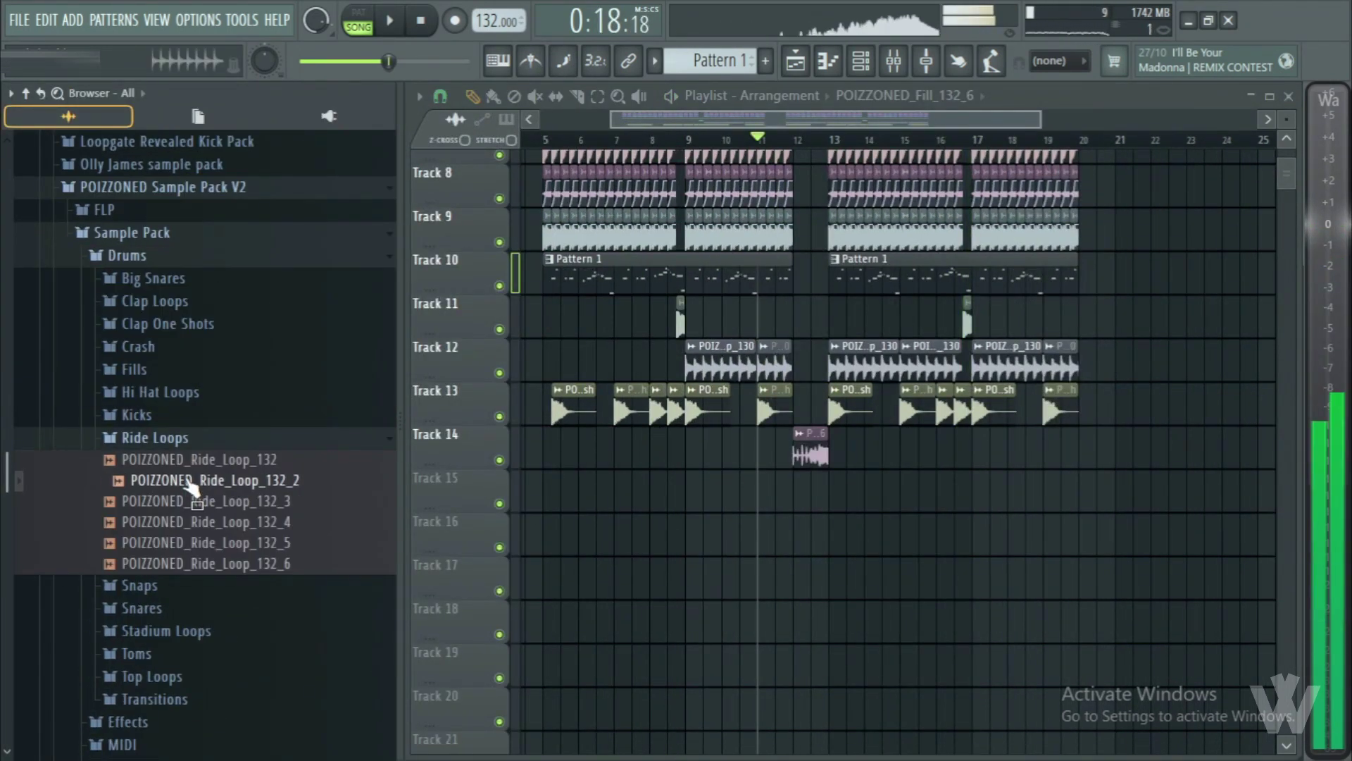
left_click(204, 543)
left_click(205, 523)
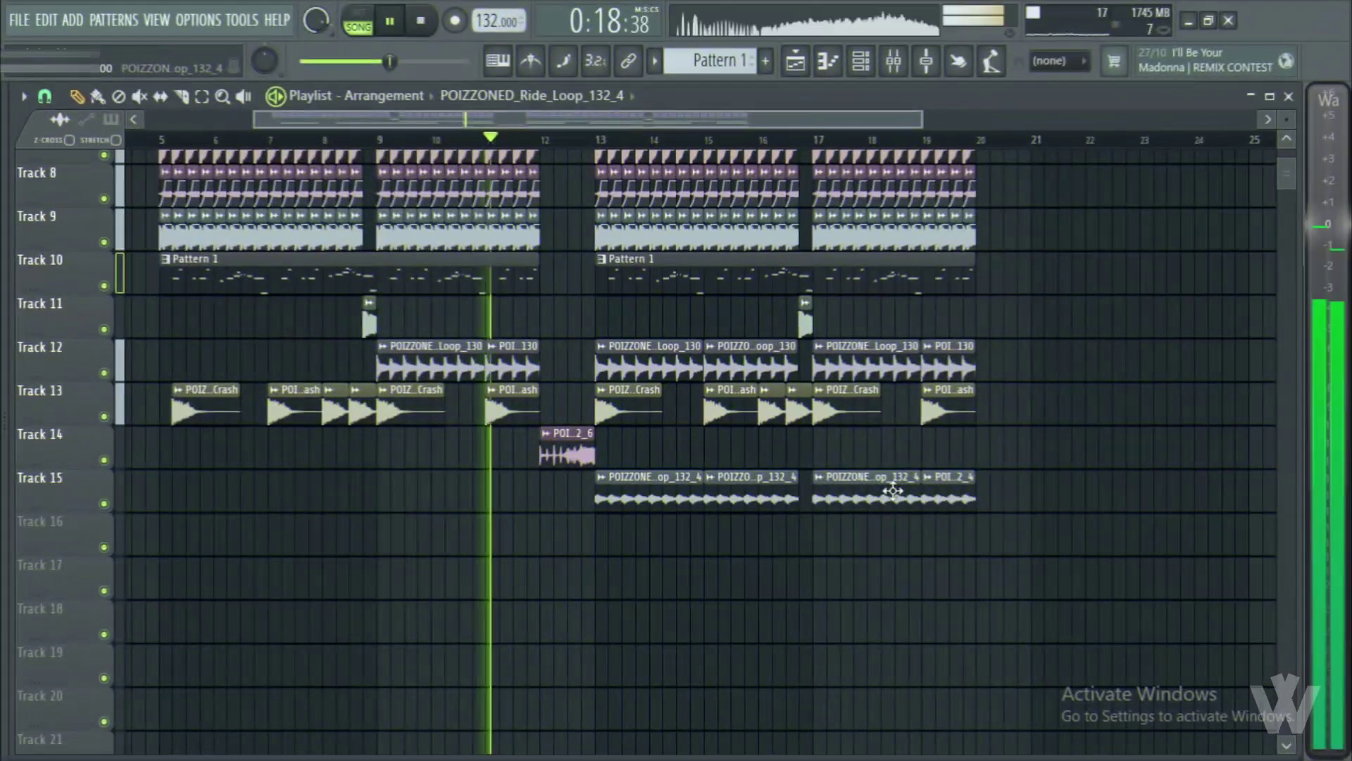
- Route the ride loop to mixer track 15 and lower its fader to -9.2 dB
double_click(893, 491)
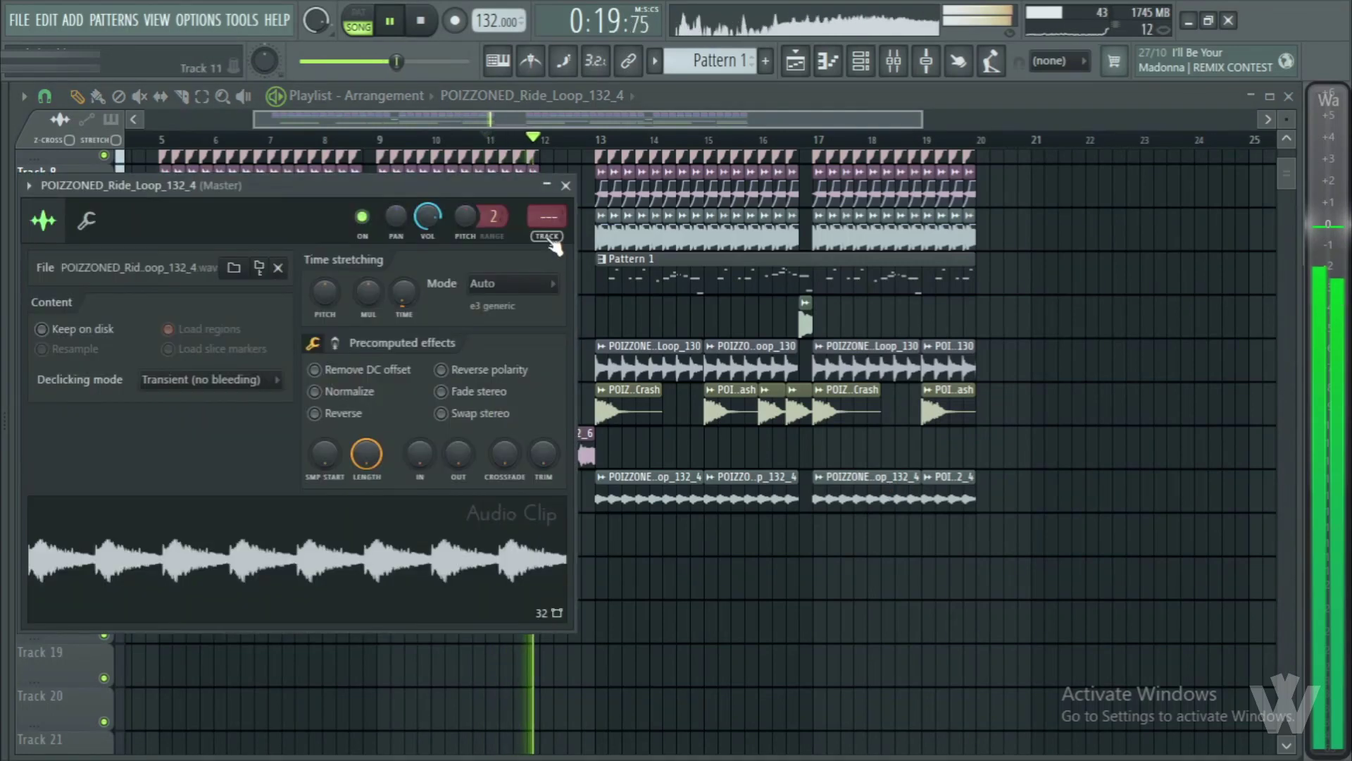
left_click_drag(556, 247, 544, 383)
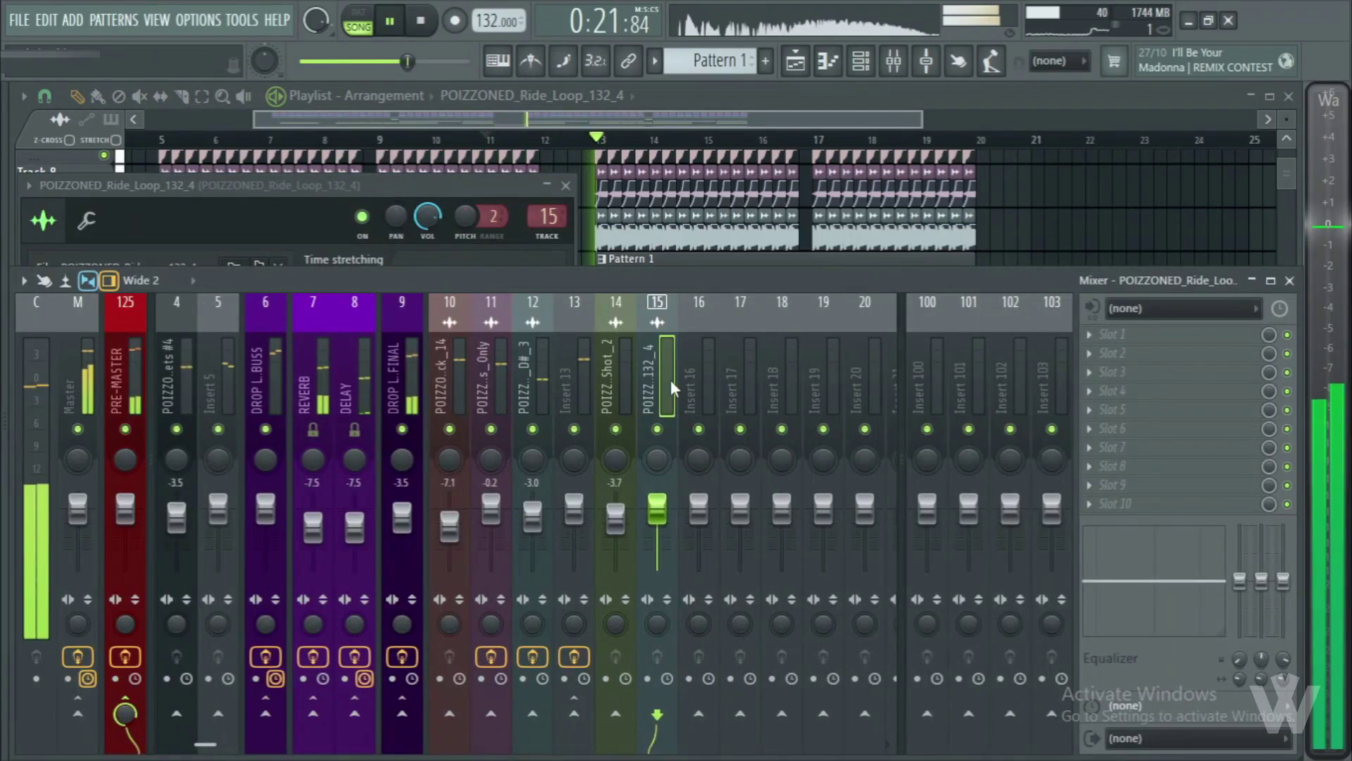
left_click_drag(657, 548, 659, 572)
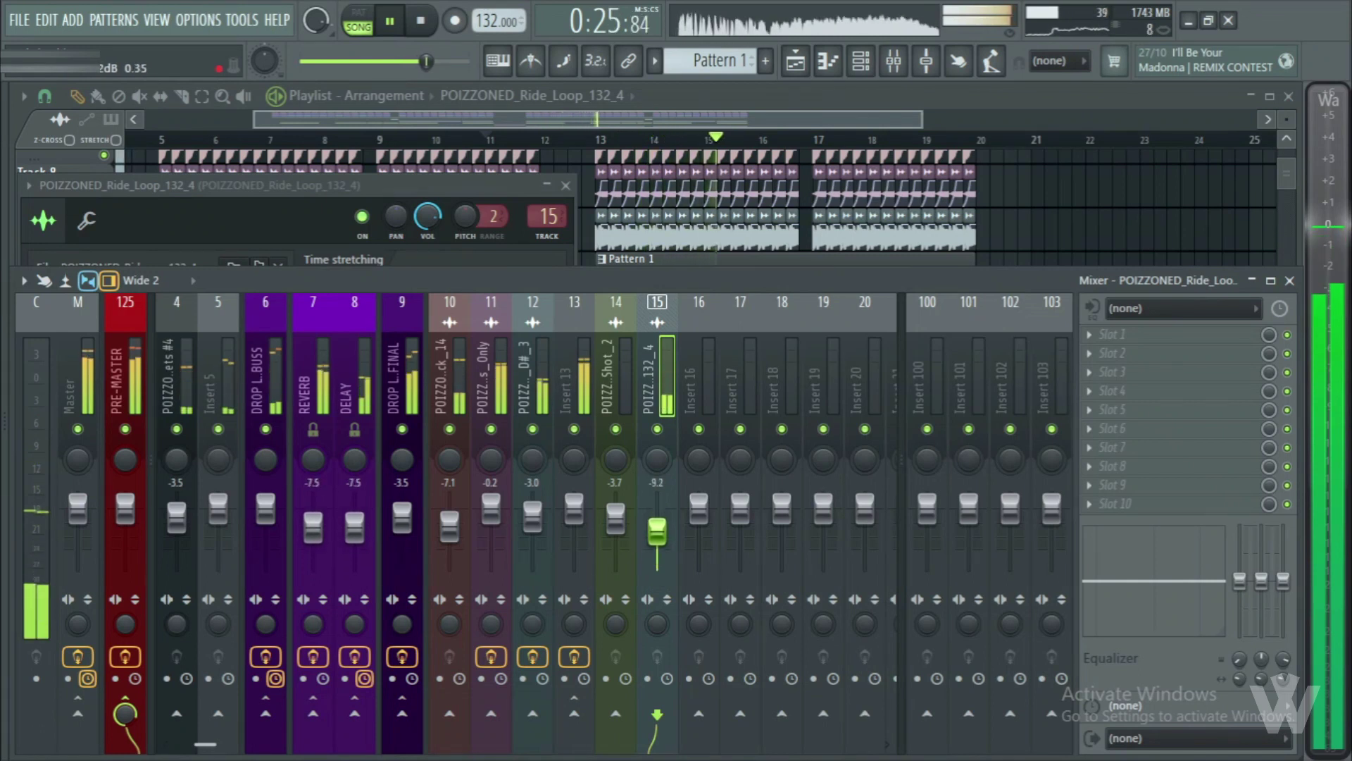
right_click(1111, 254)
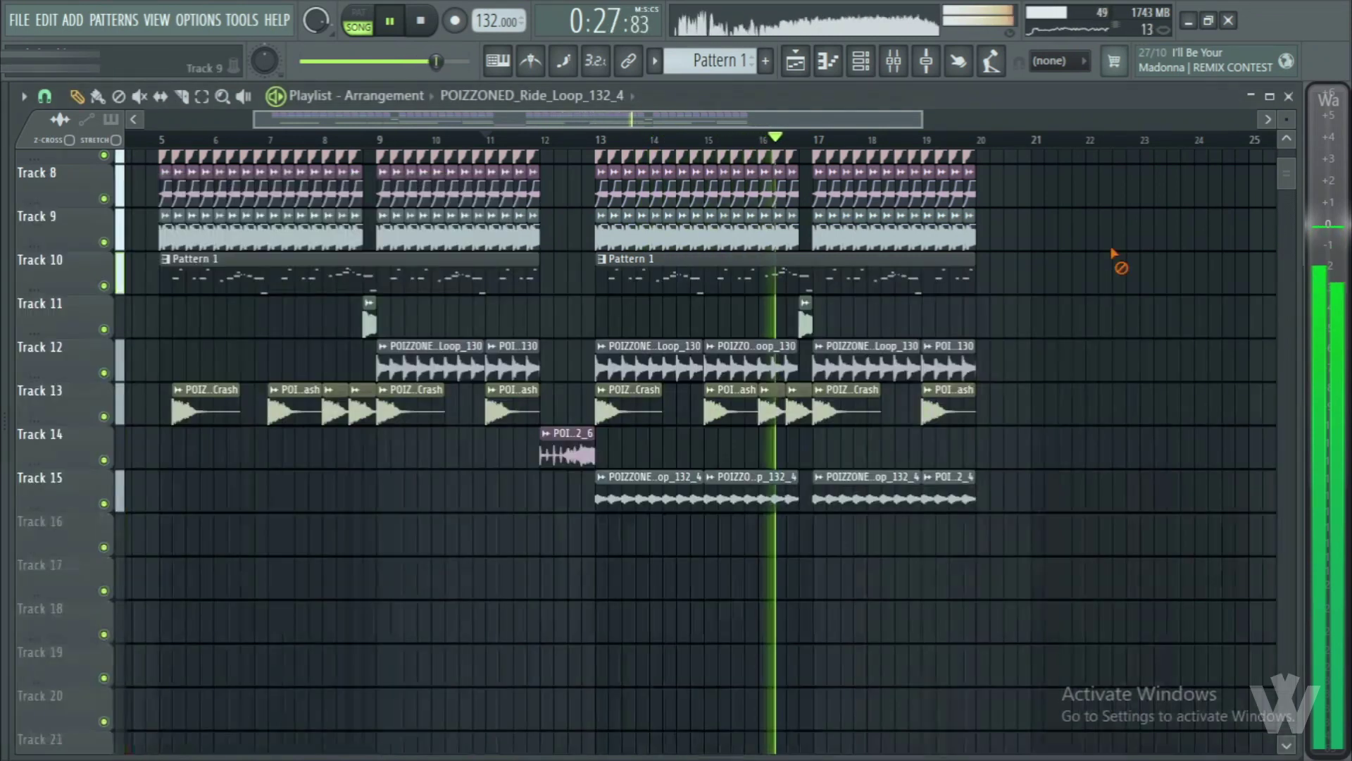
- Find POIZZONED_Tom_Loop_130_2 in the sample pack's Toms folder and place it on Track 16 starting at bar 13
scroll(1107, 259, "down", 2)
mouse_move(16, 373)
left_click(164, 439)
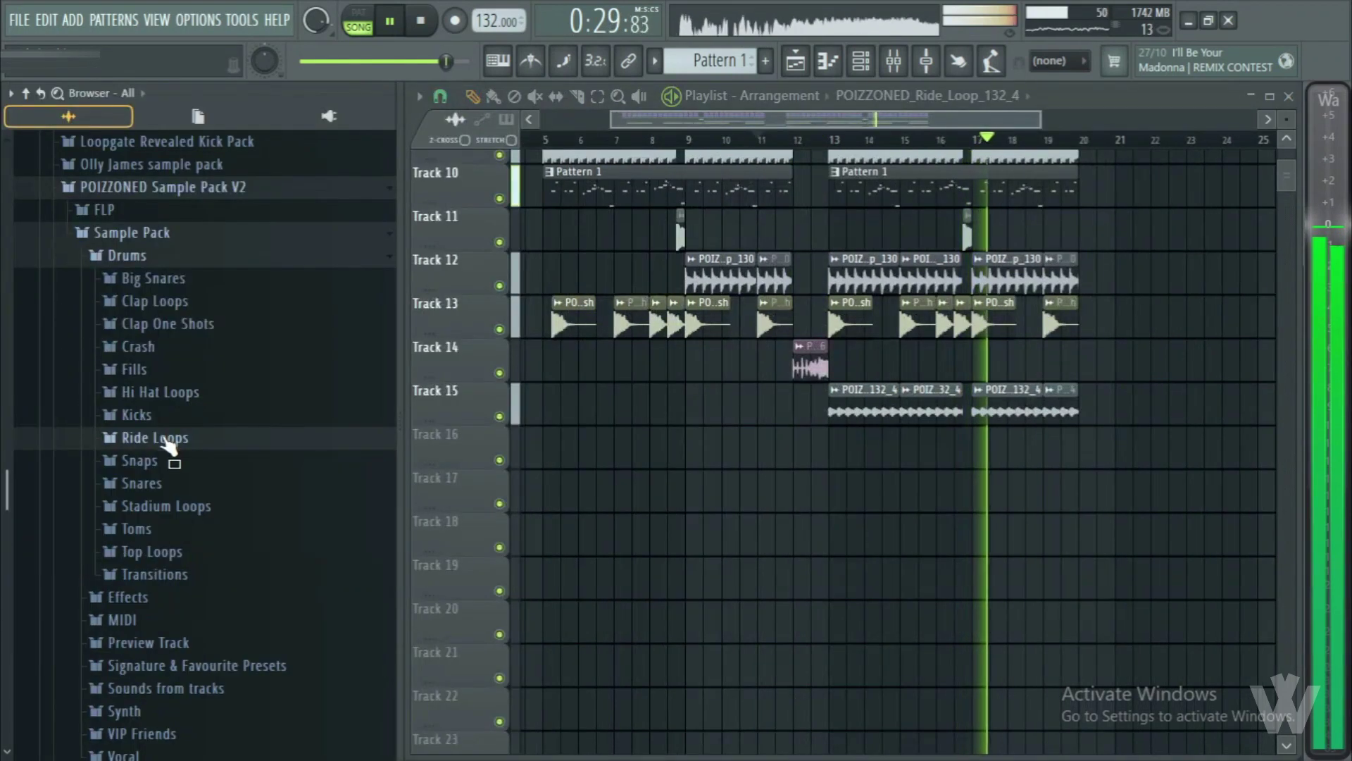
scroll(176, 462, "down", 3)
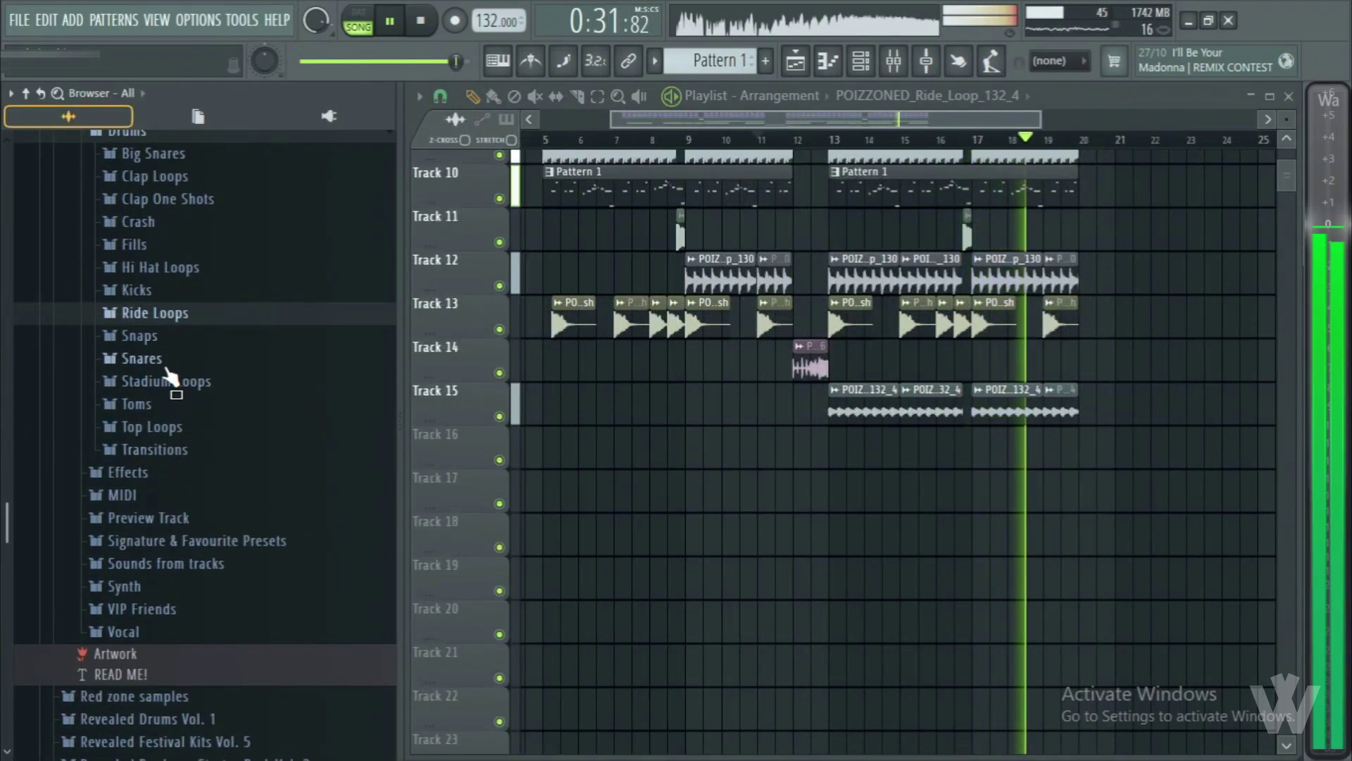
key("space")
left_click(164, 429)
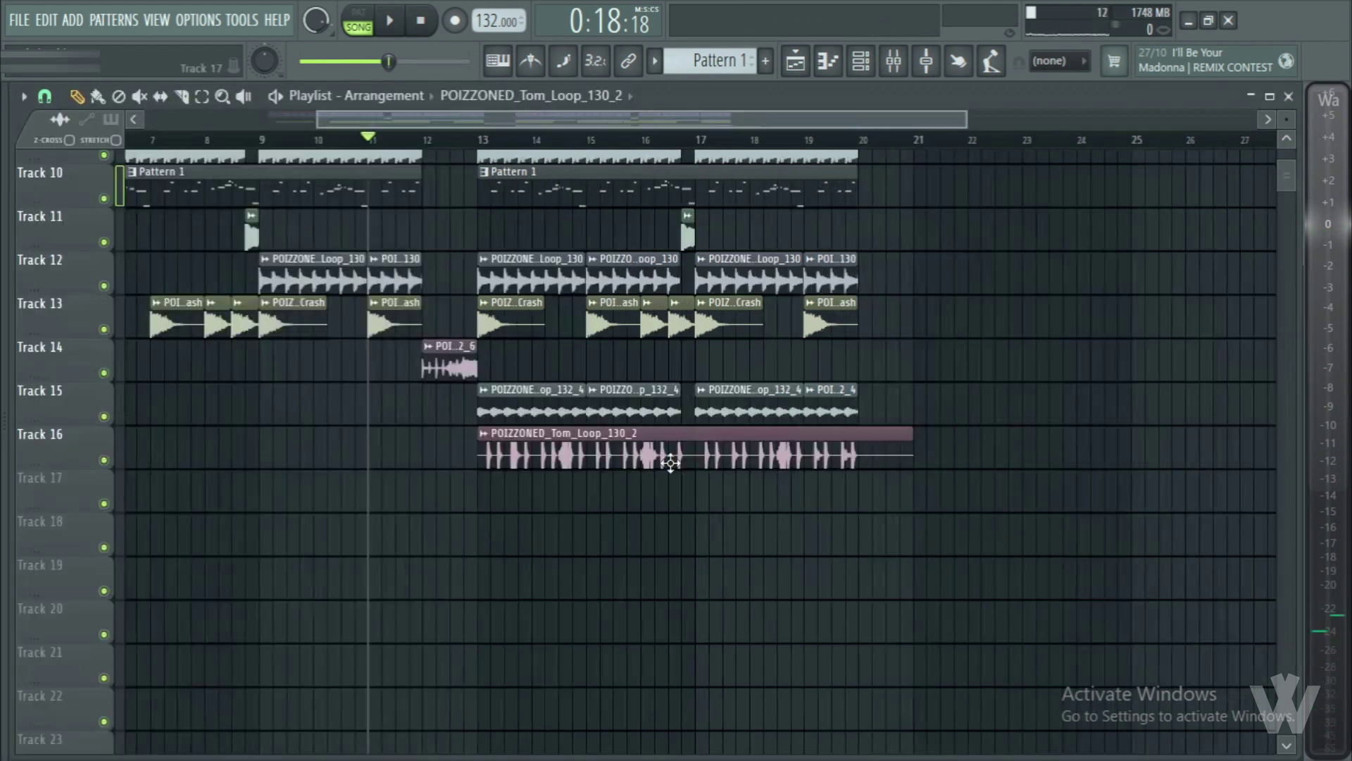
- Route the tom loop to mixer track 16 and lower its fader to about -7.5 dB during playback
key("space")
double_click(652, 432)
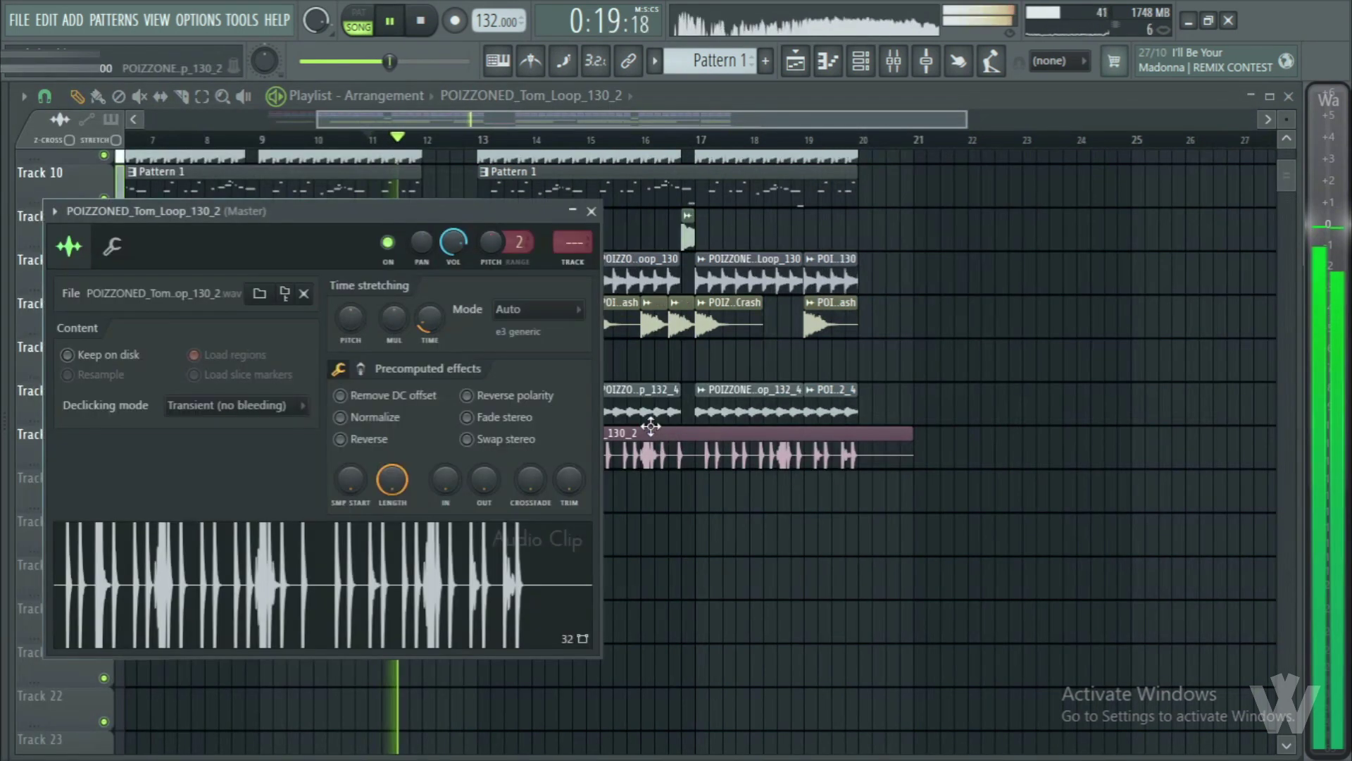
left_click(575, 264)
mouse_move(697, 508)
left_mouse_down()
mouse_move(698, 572)
mouse_move(699, 527)
left_mouse_up()
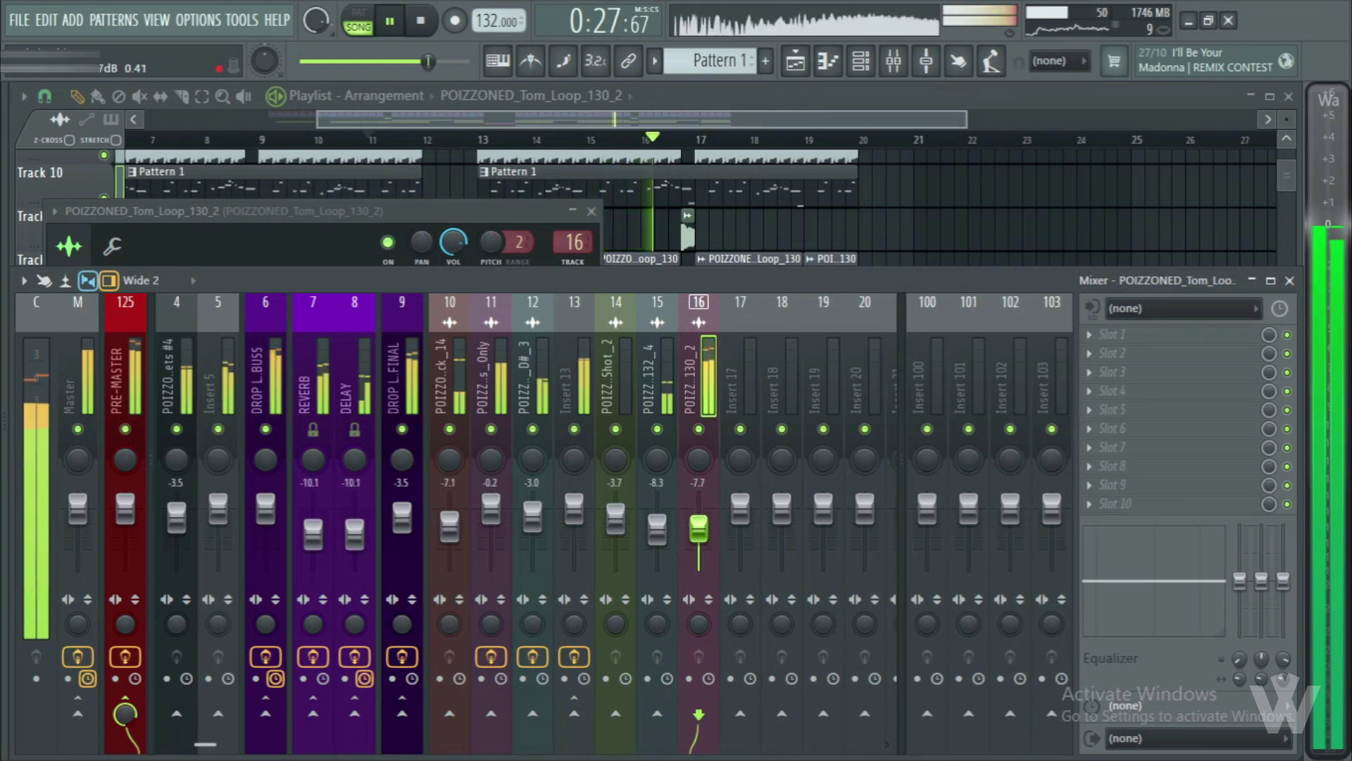
left_click_drag(699, 529, 699, 528)
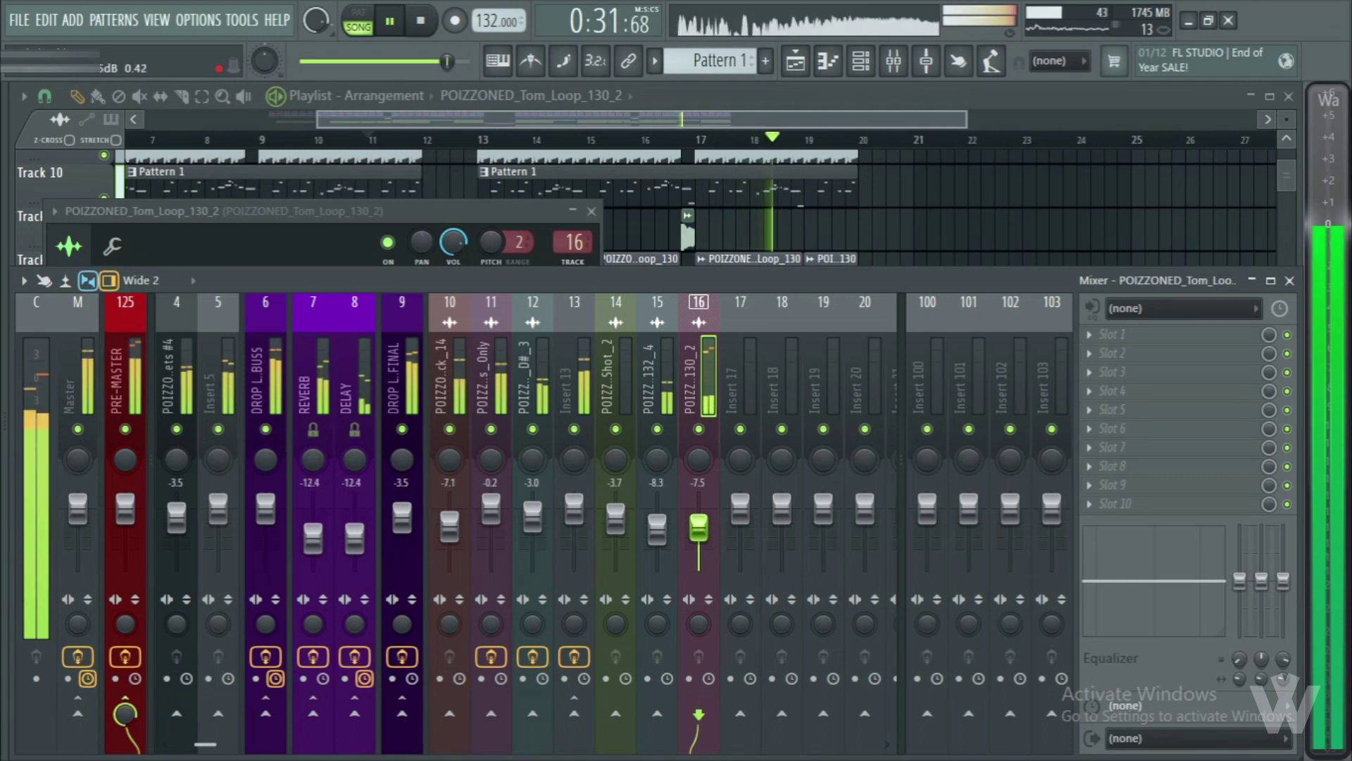
right_click(954, 256)
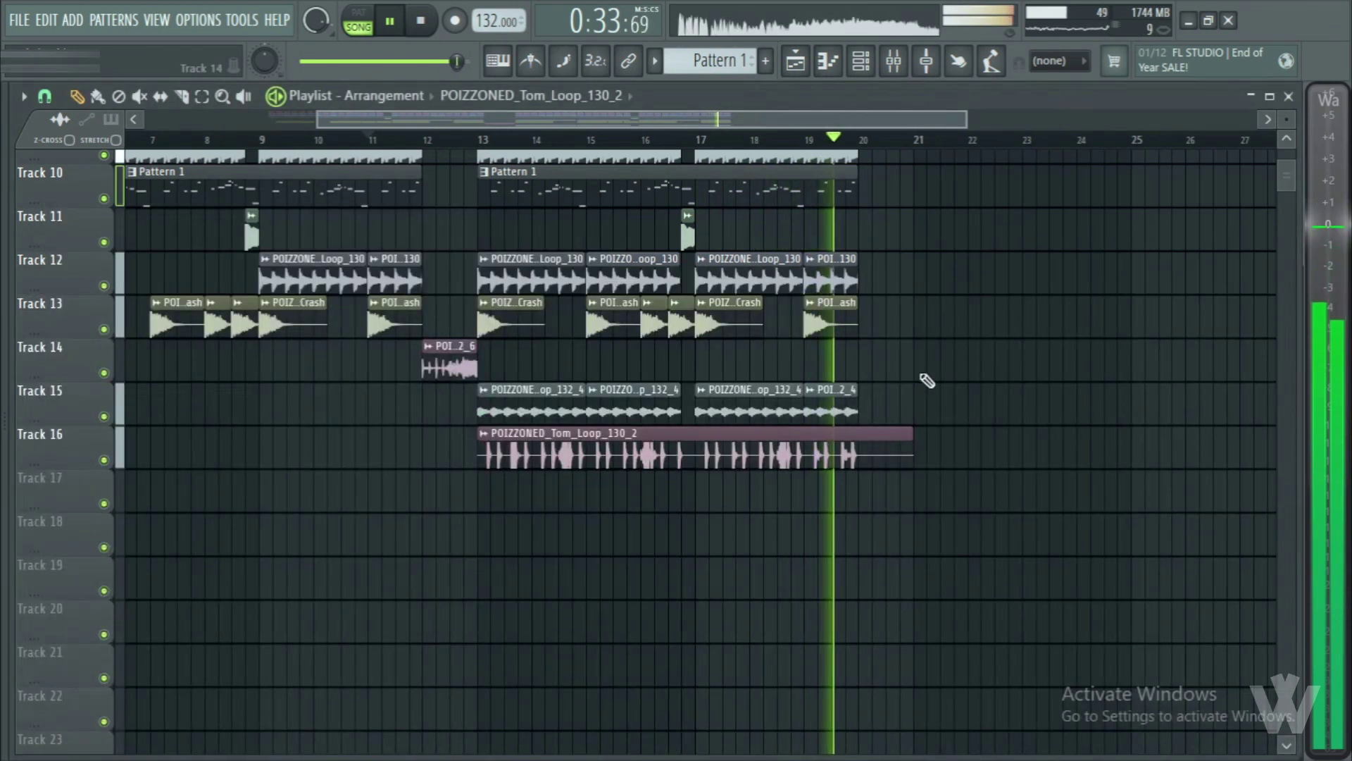
scroll(928, 401, "down", 3)
scroll(256, 466, "up", 3)
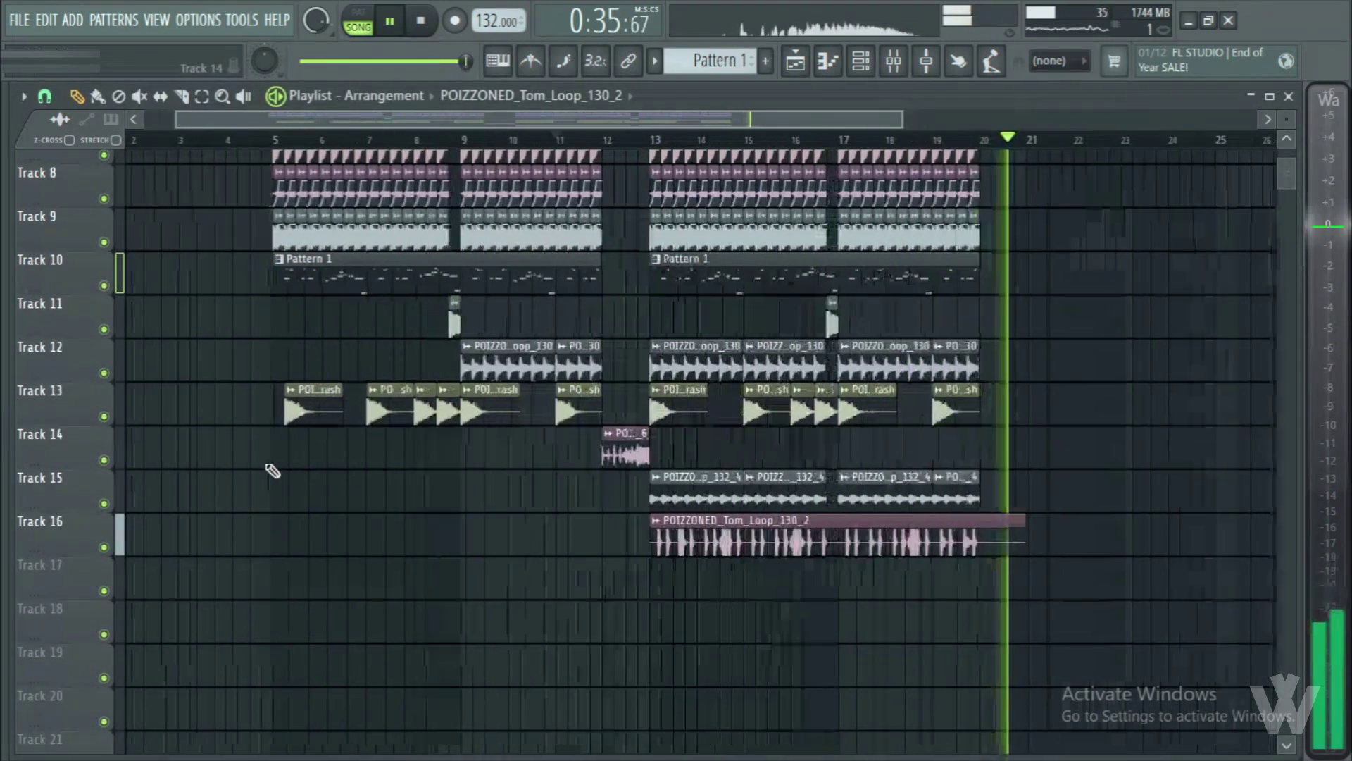
- Place POIZZONED_Cymbal_Transition_132 on Track 17 beneath each of the two big snares on Track 11
key("space")
left_click(5, 486)
scroll(149, 451, "down", 2)
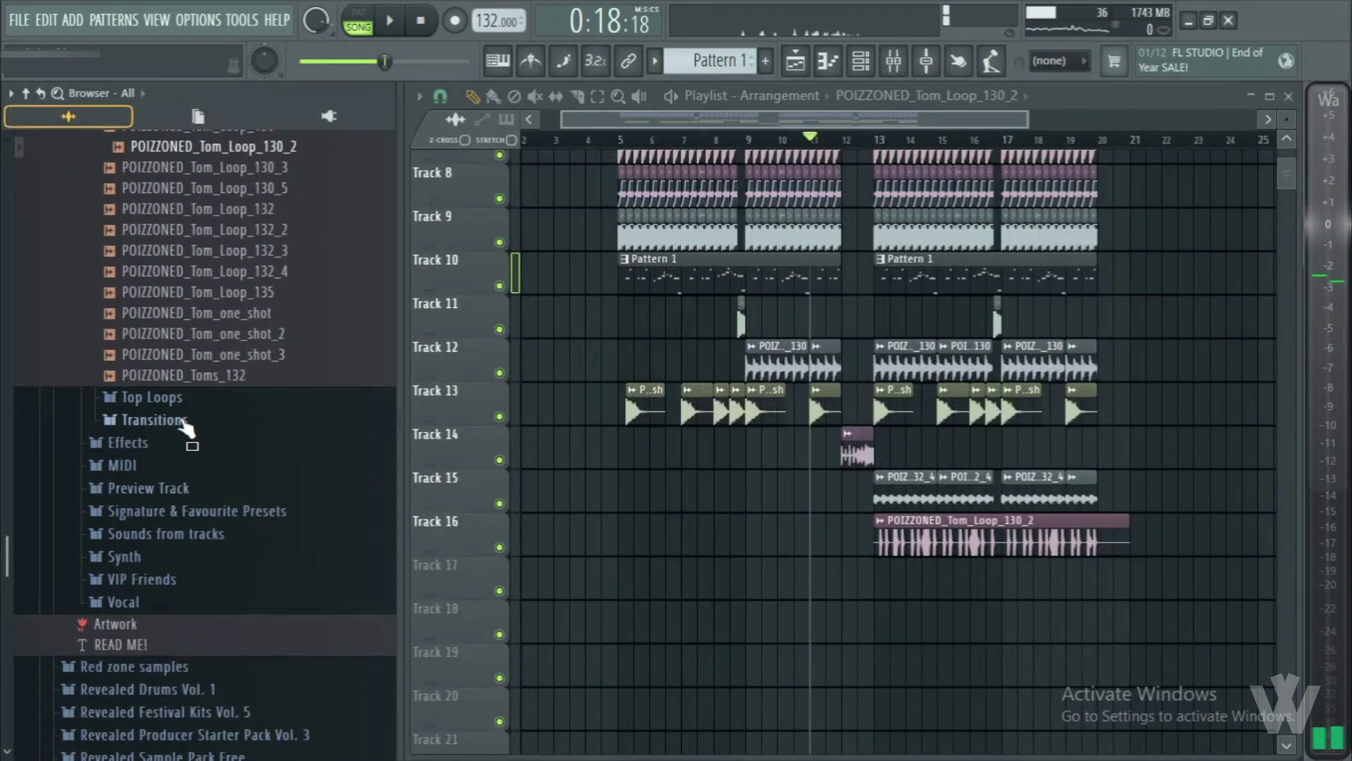
left_click(185, 421)
left_click_drag(205, 504, 461, 578)
key("space")
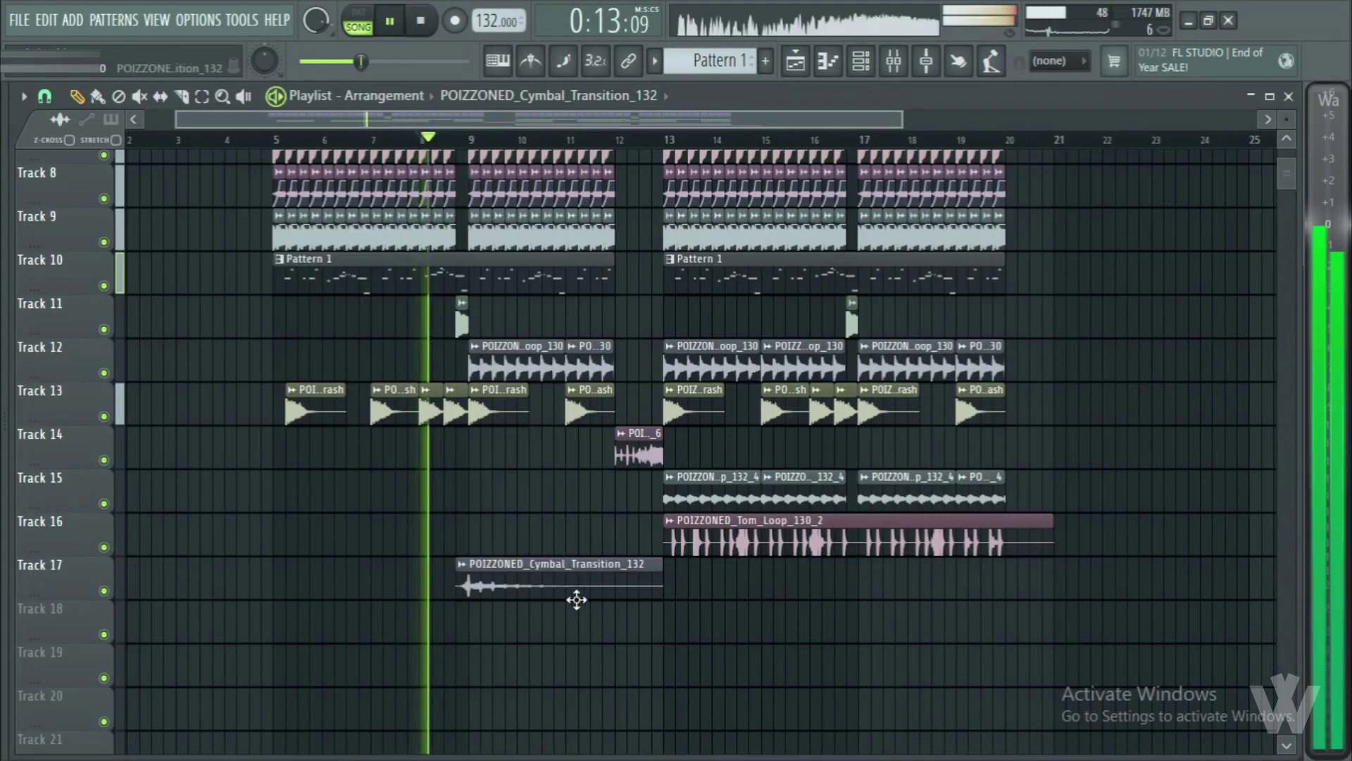
left_click(854, 591)
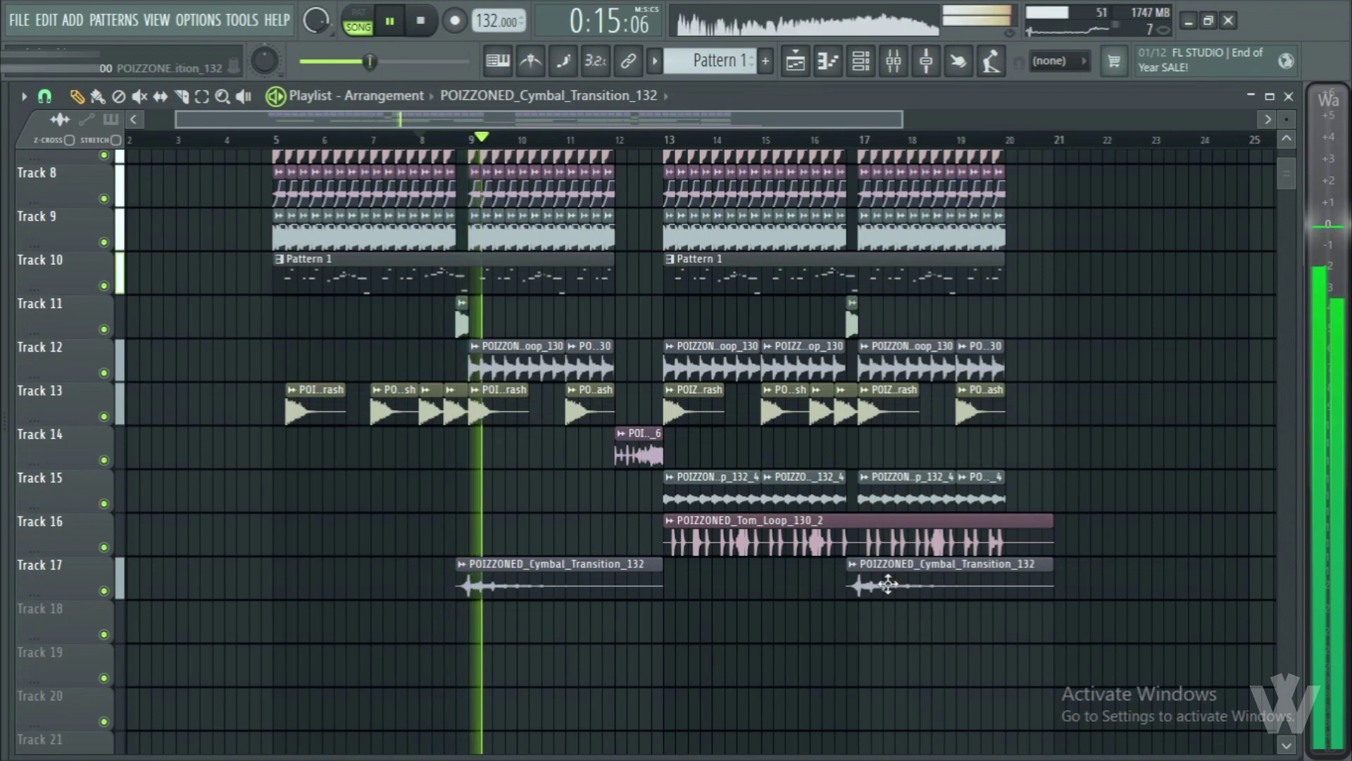
- Lower the cymbal transition's channel volume to 34% (-17.9 dB)
double_click(538, 565)
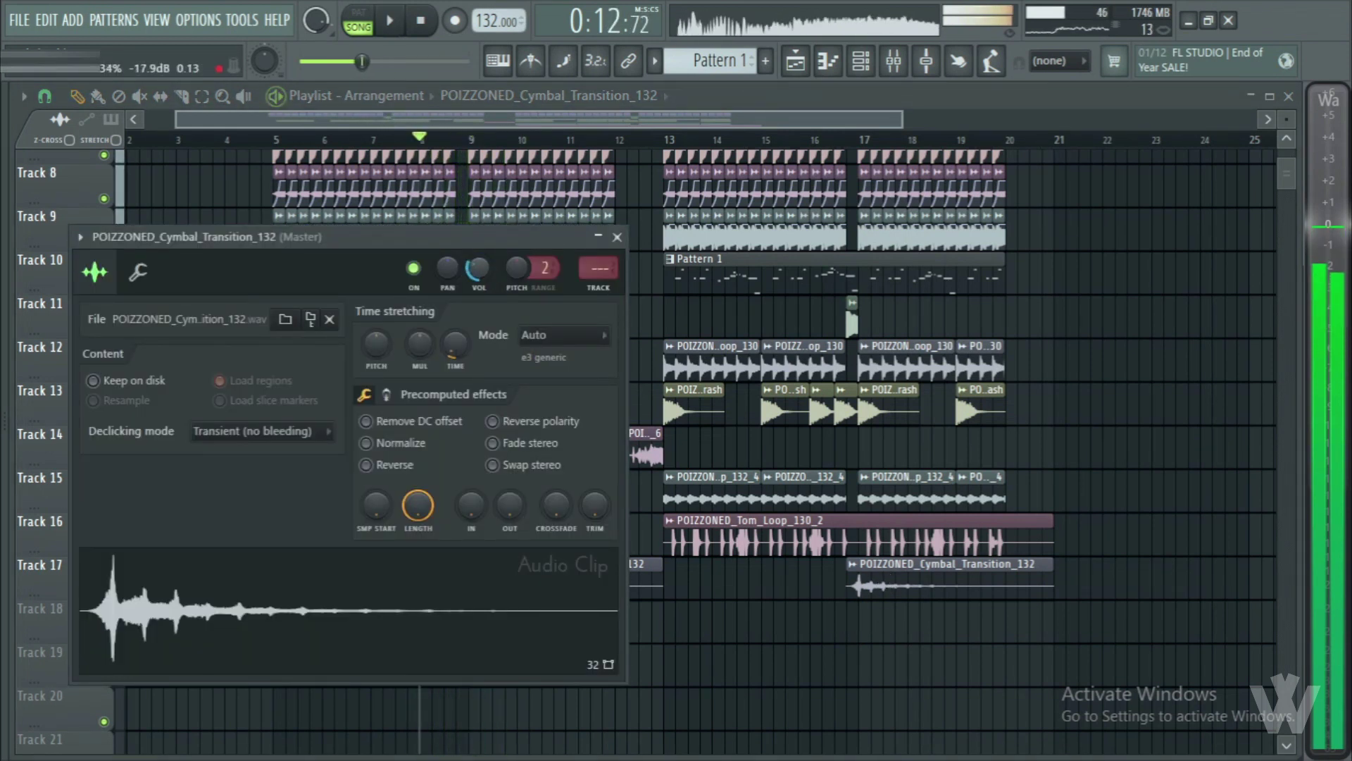
key("Escape")
scroll(1156, 306, "down", 1)
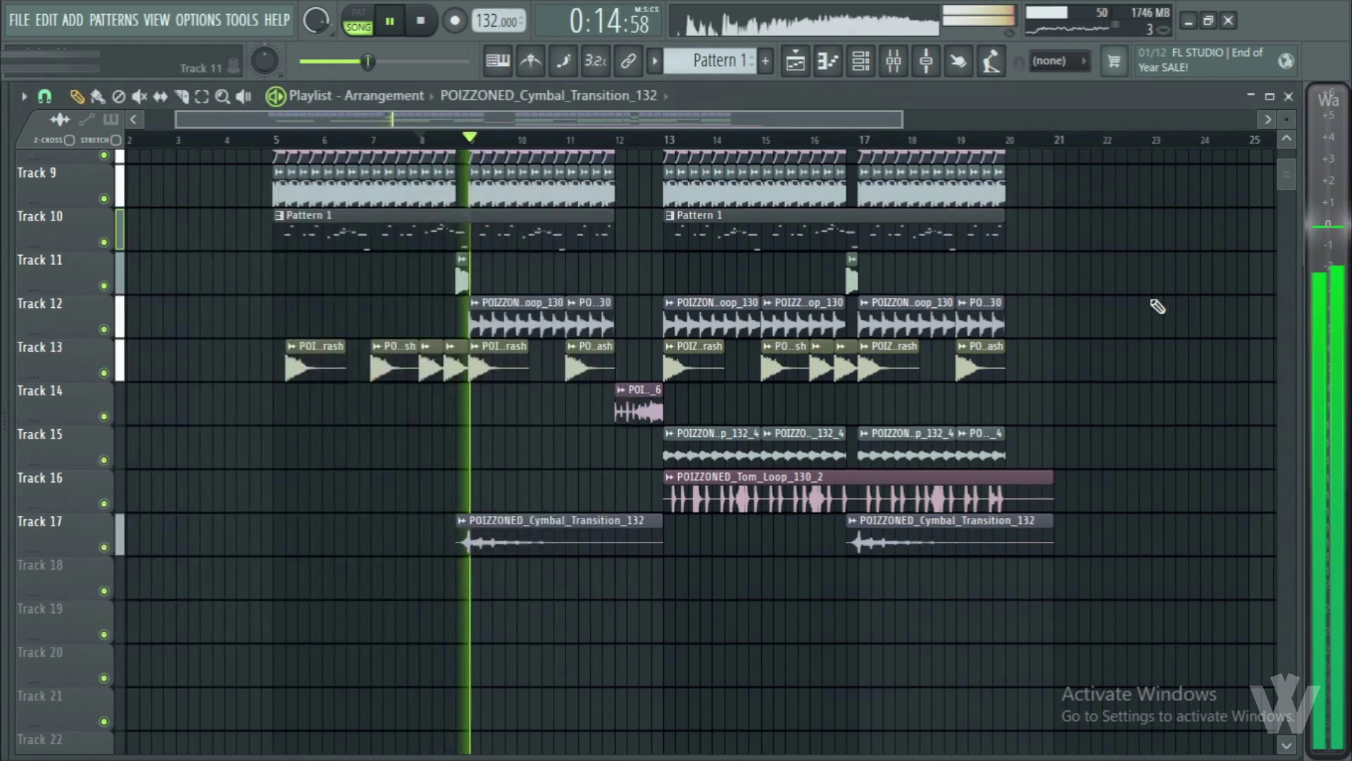
- Audition the ambiance and crowd effects, and place POIZZONED_Crowd_3 on Track 18 under both melody sections
mouse_move(21, 496)
scroll(169, 465, "down", 4)
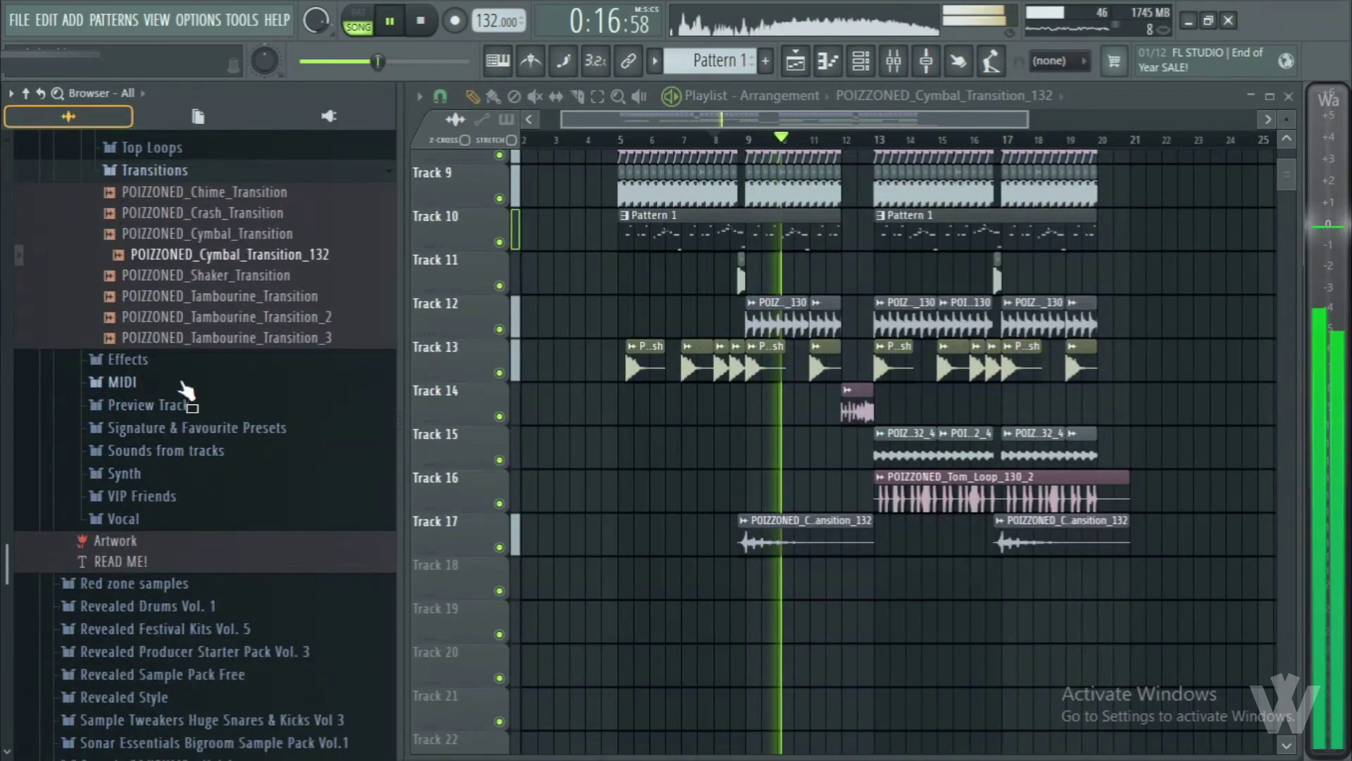
key("space")
left_click(160, 368)
left_click(149, 376)
left_click(185, 320)
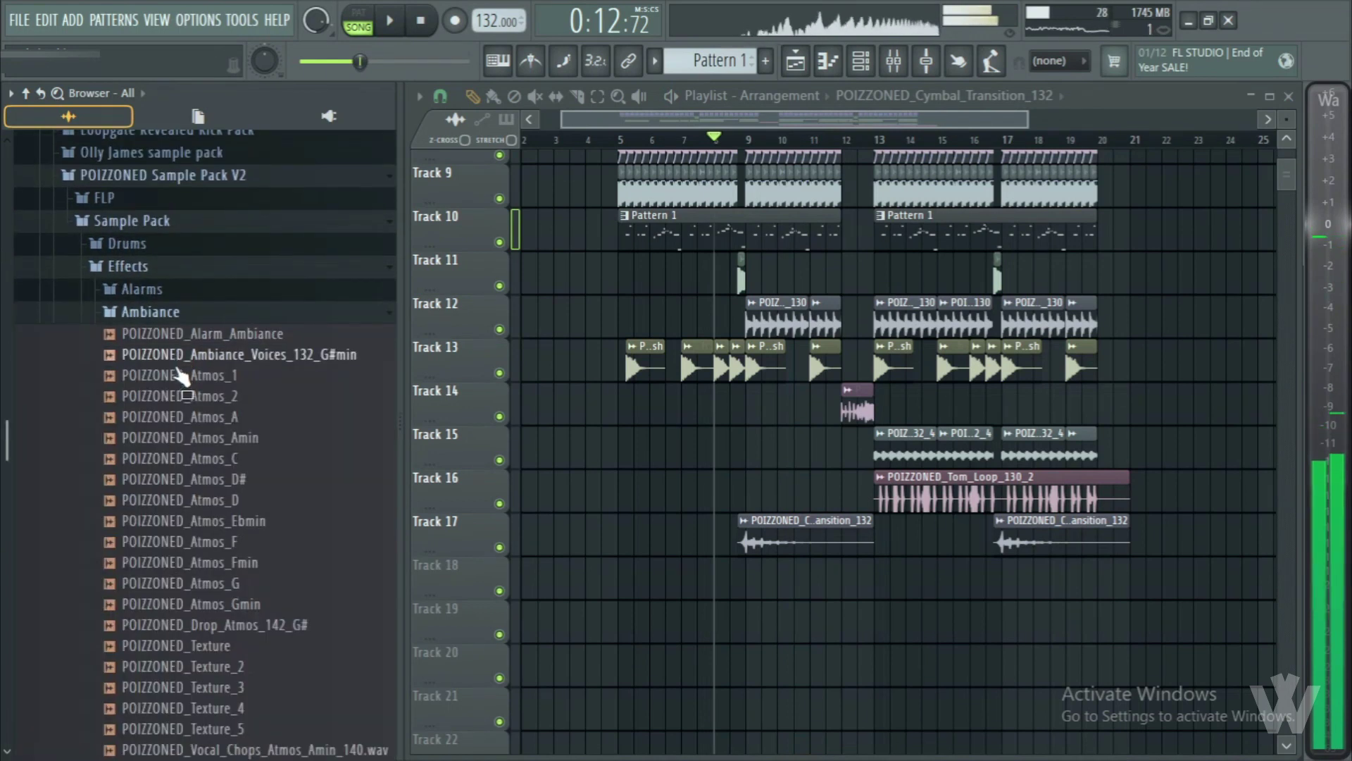
left_click(176, 314)
left_click(176, 332)
left_click(181, 383)
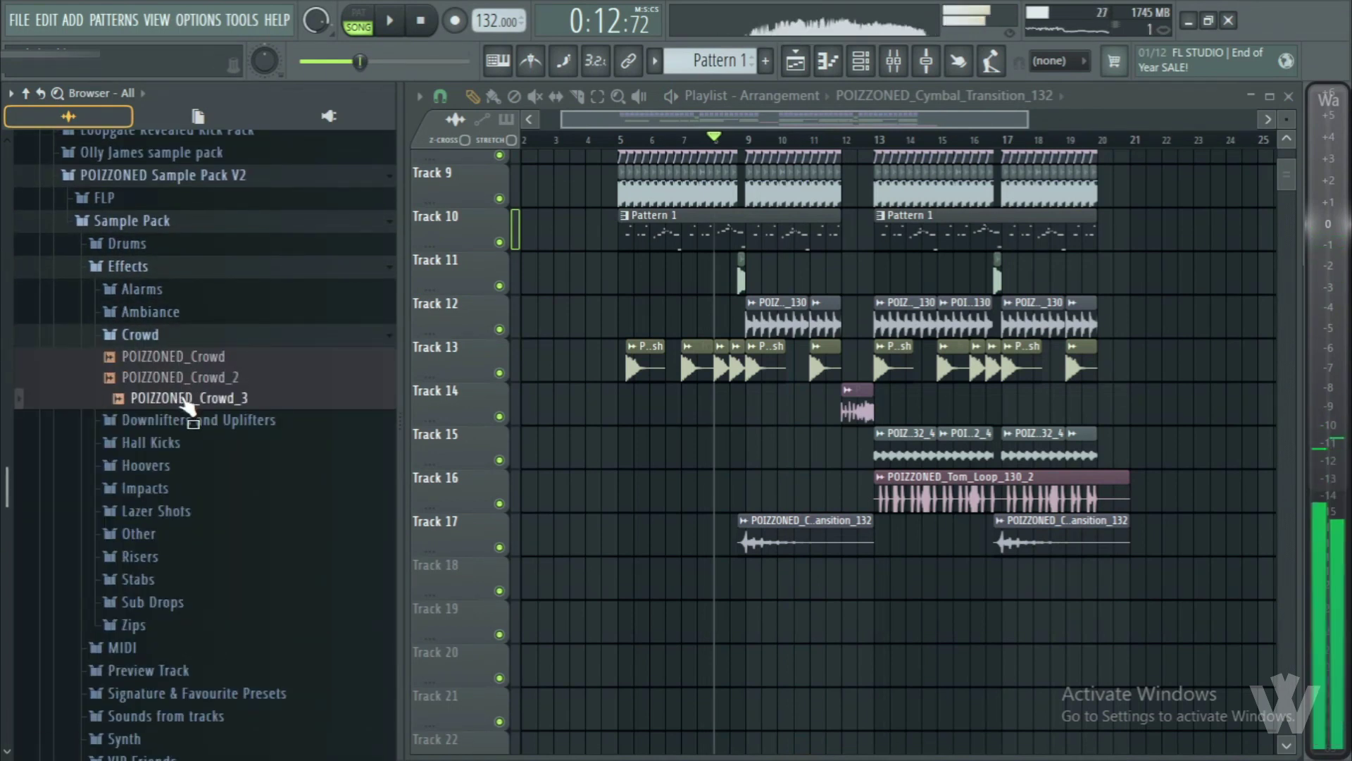
left_click_drag(510, 616, 654, 600)
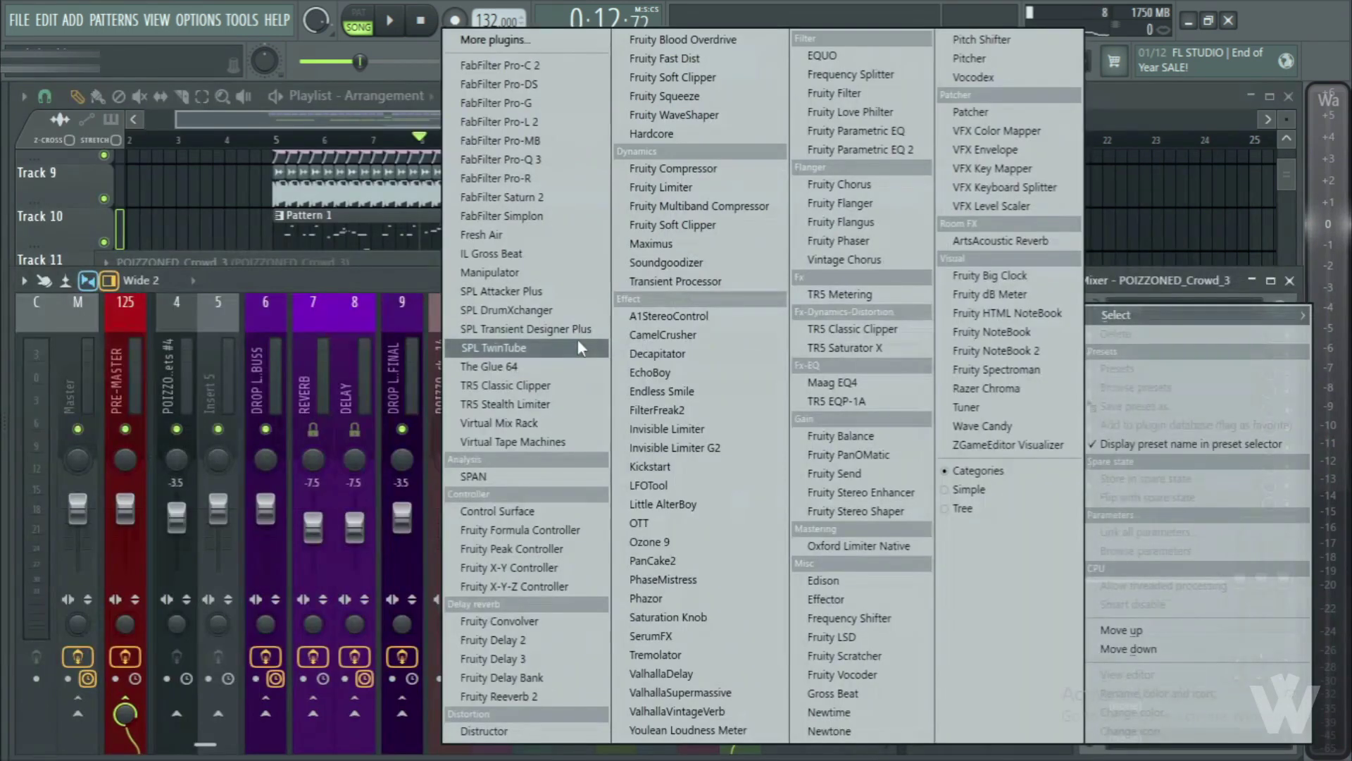
- Add Kickstart to the crowd's mixer track 17 and lower its fader to about -14 dB
left_click(649, 466)
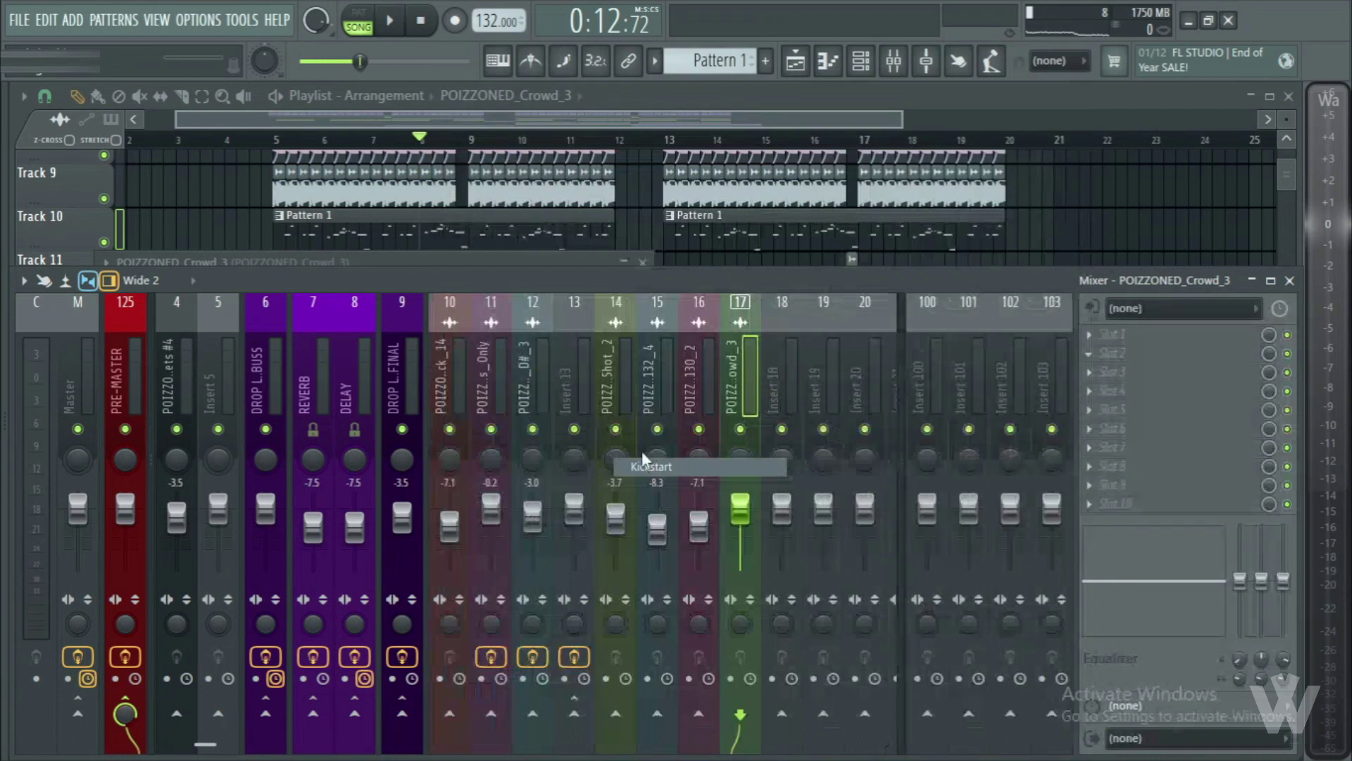
mouse_move(321, 358)
left_mouse_down()
mouse_move(321, 437)
mouse_move(321, 358)
left_mouse_up()
key("space")
mouse_move(740, 520)
left_mouse_down()
mouse_move(743, 570)
mouse_move(740, 531)
left_mouse_up()
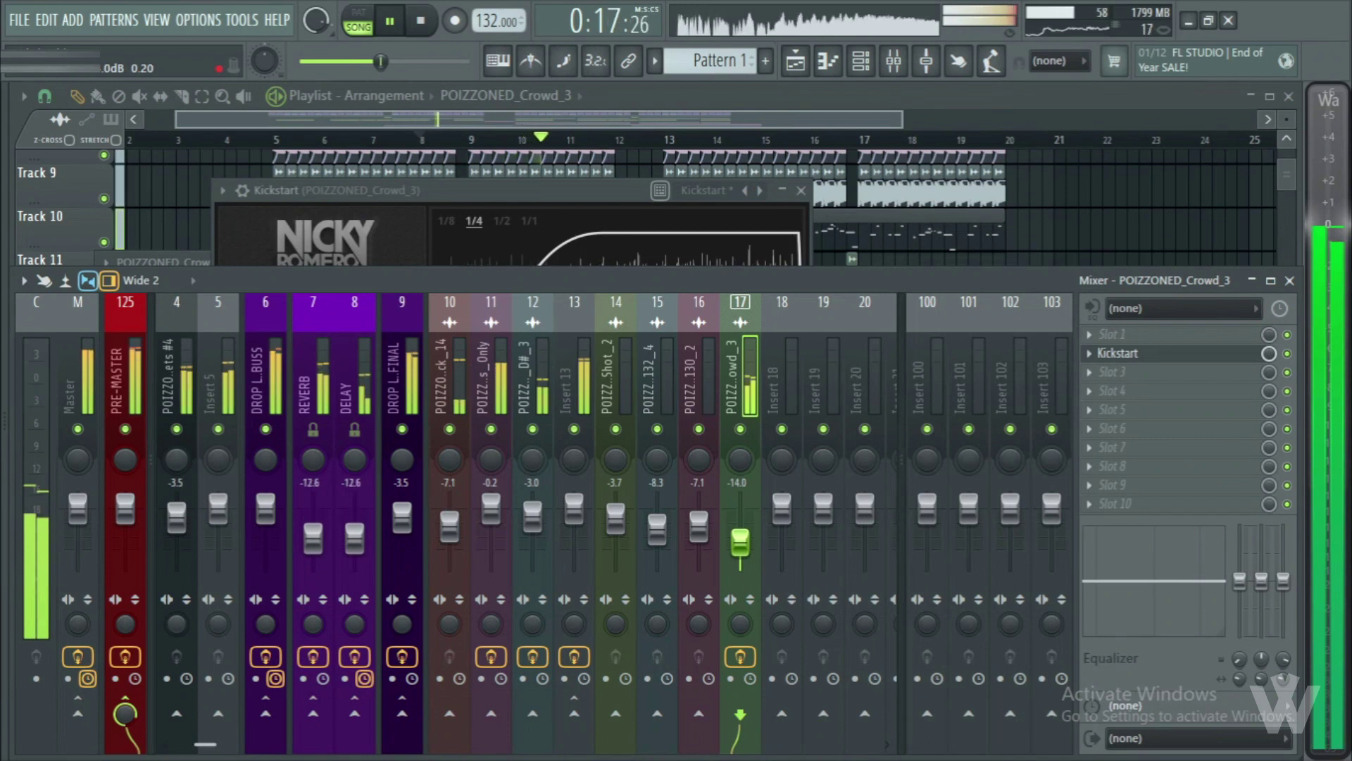
left_click(1129, 203)
scroll(1130, 205, "down", 2)
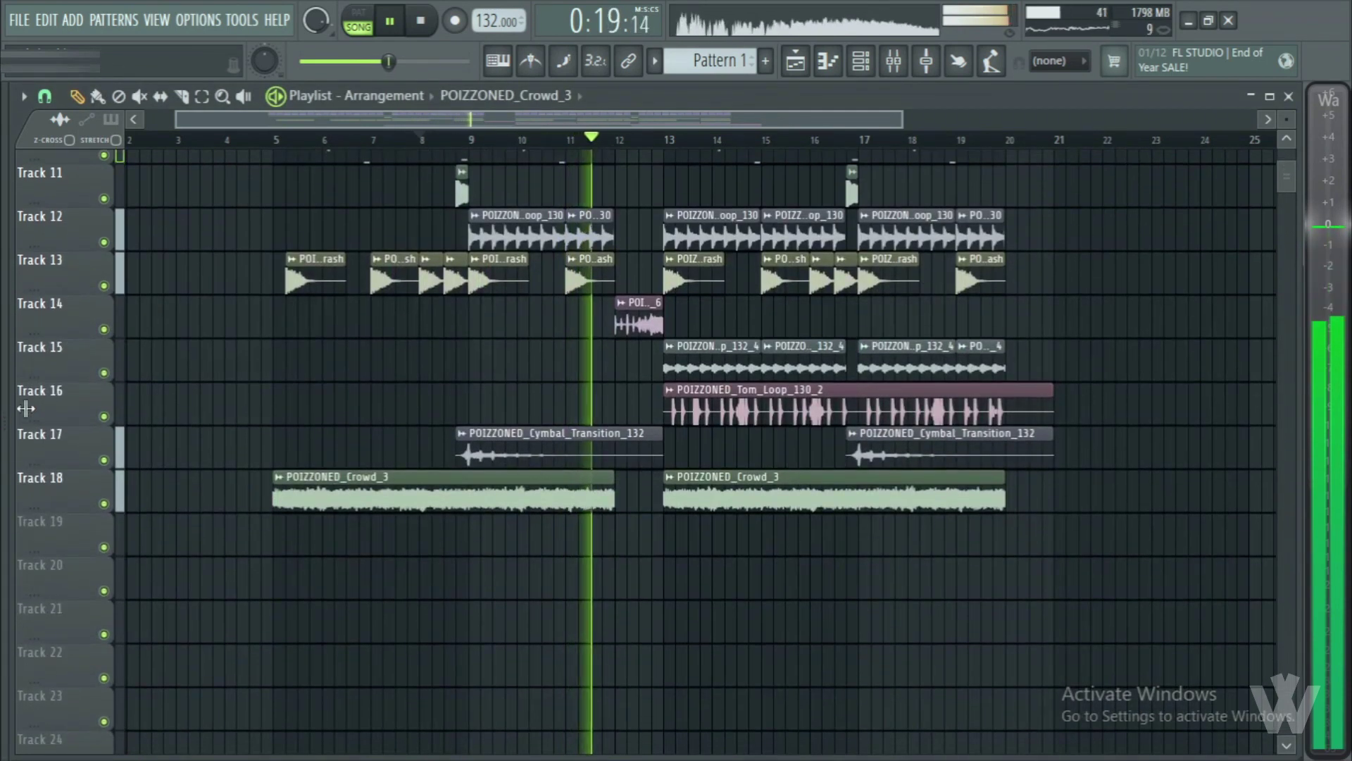
- Place POIZZONED_Stab_D# clips along Track 19 from bar 5 to bar 12, following the crash rhythm
left_click(14, 409)
key("space")
left_click(169, 430)
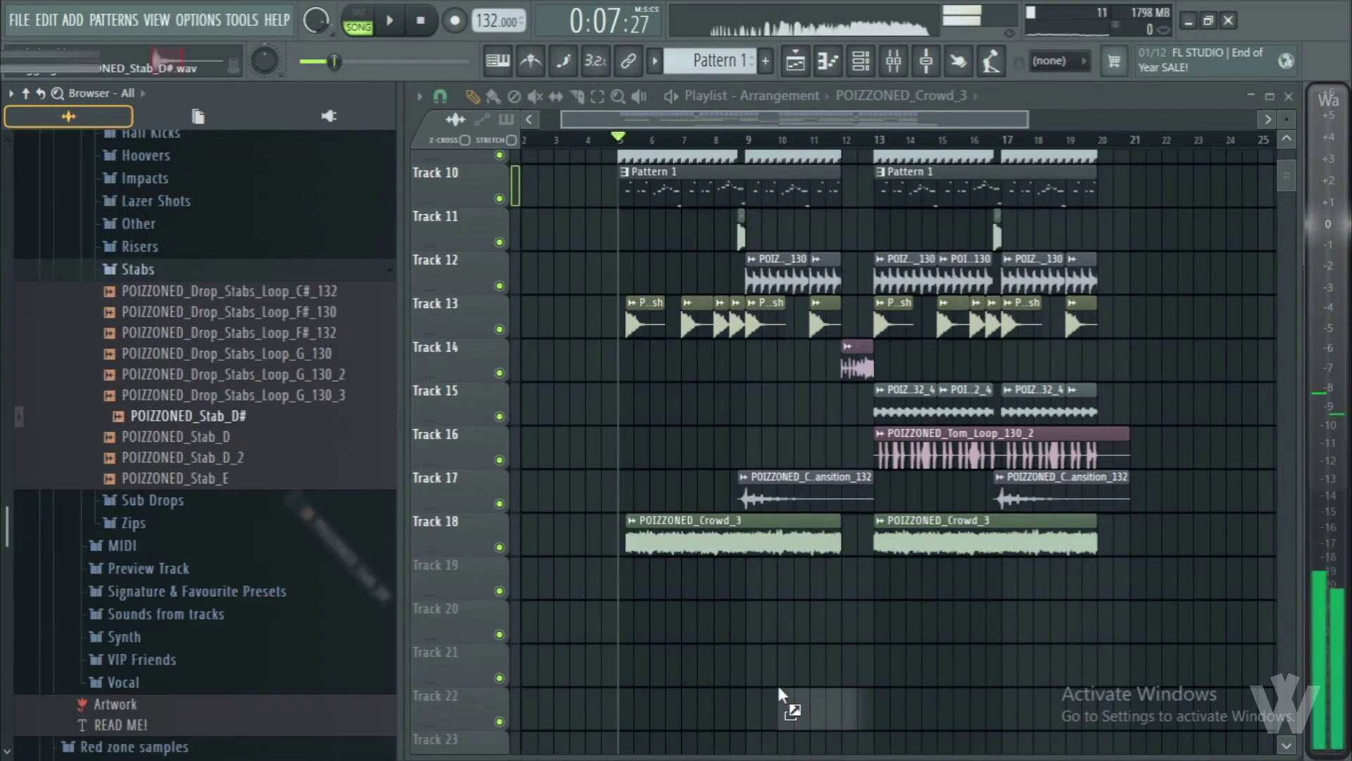
left_click_drag(779, 686, 507, 624)
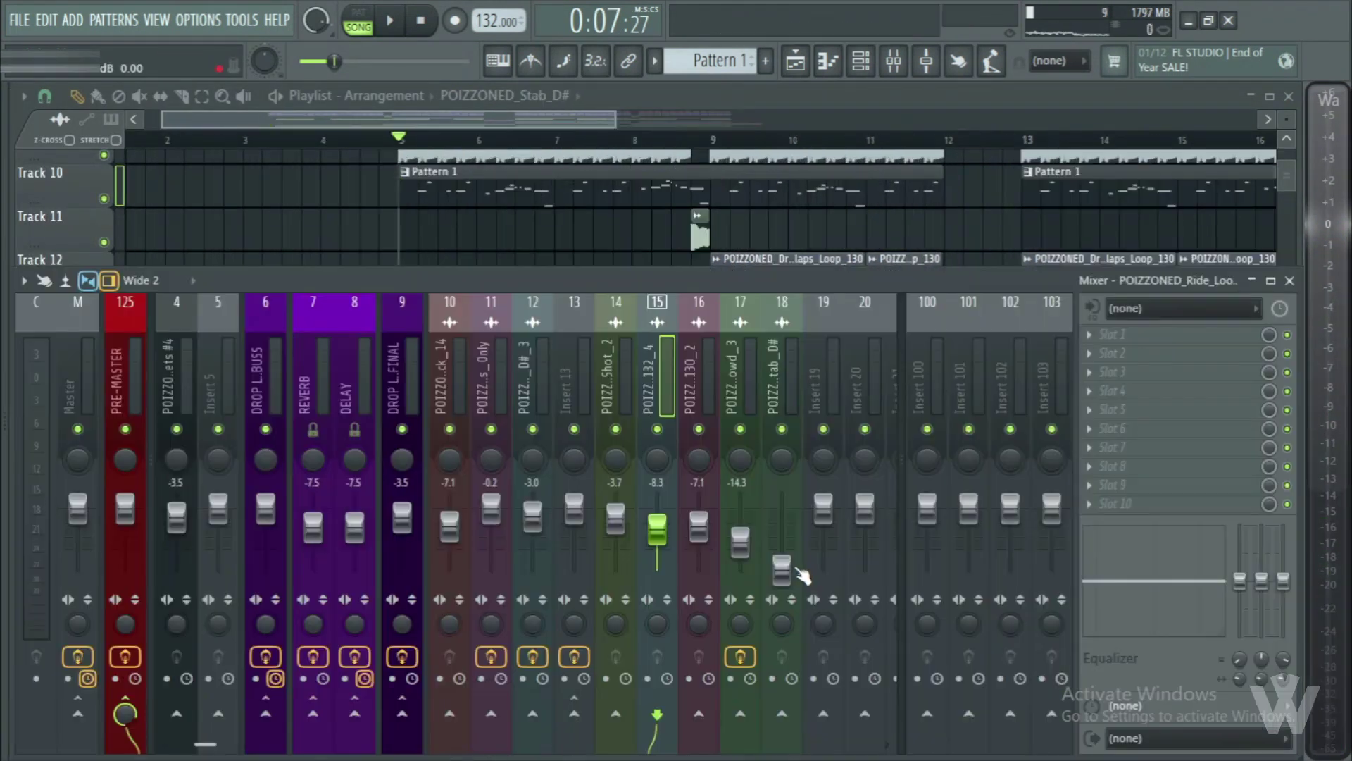
- Balance the stab on mixer track 18 against the drop, setting its fader to -10.7 dB
key("space")
left_click_drag(782, 560, 781, 535)
key("space")
key("space")
key("space")
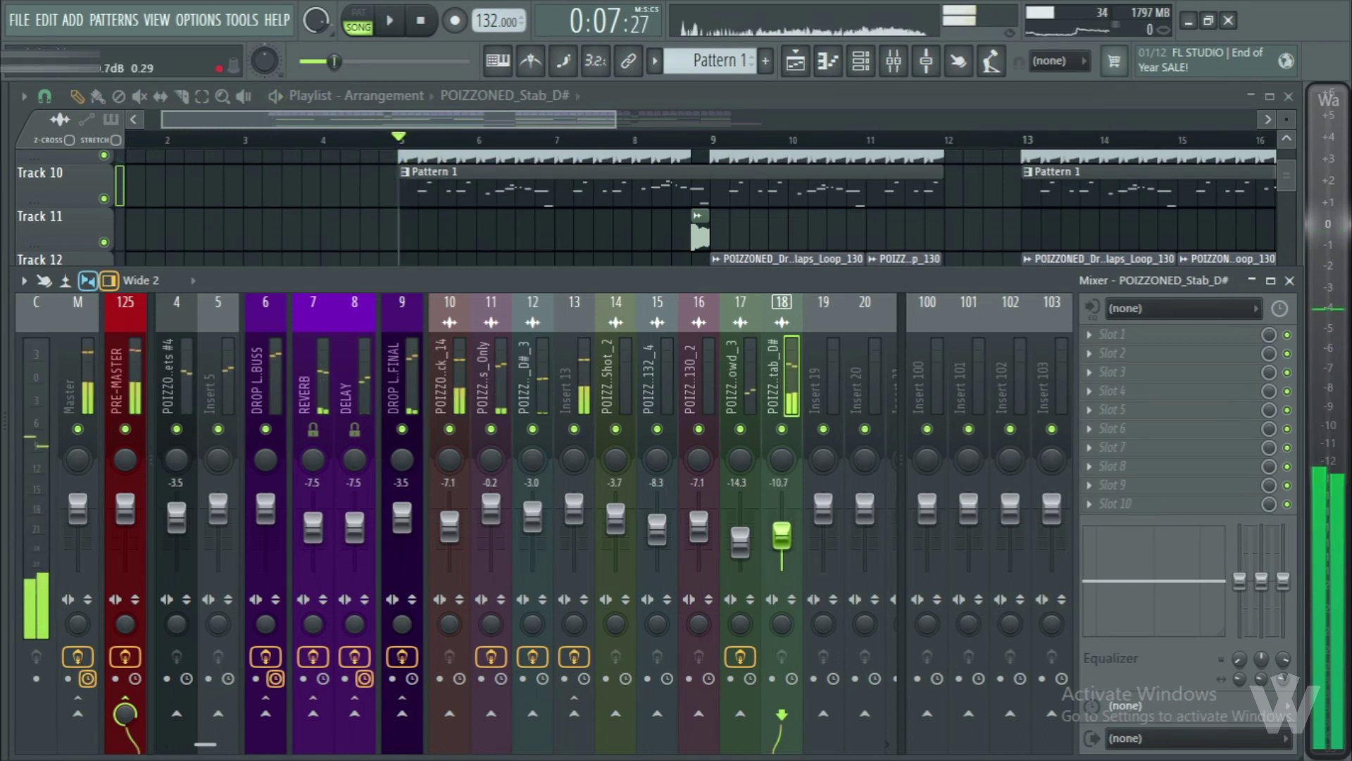
key("space")
key("F9")
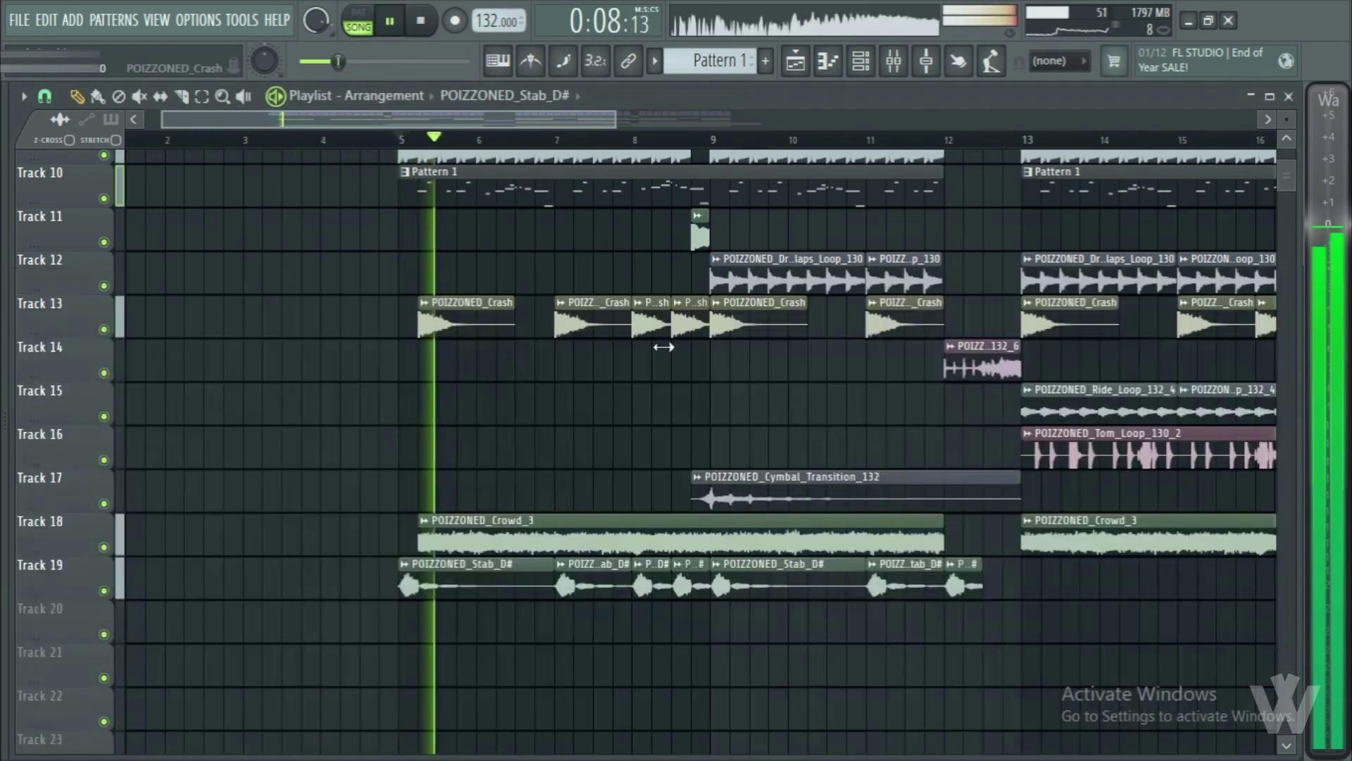
- Delete the extra stab clip in bar 12 and repeat the stab sequence on Track 19 across bars 13 to 19
scroll(324, 546, "down", 2)
scroll(331, 550, "down", 2)
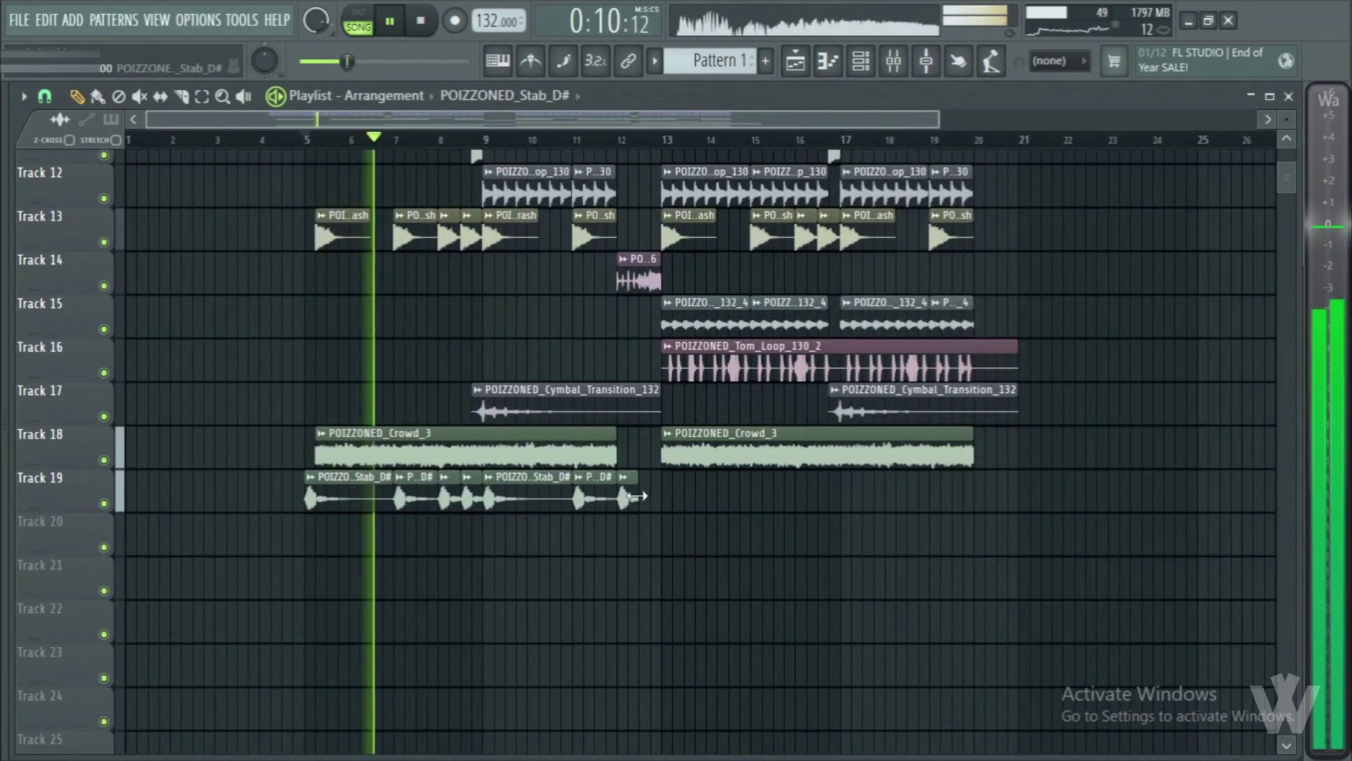
right_click(640, 498)
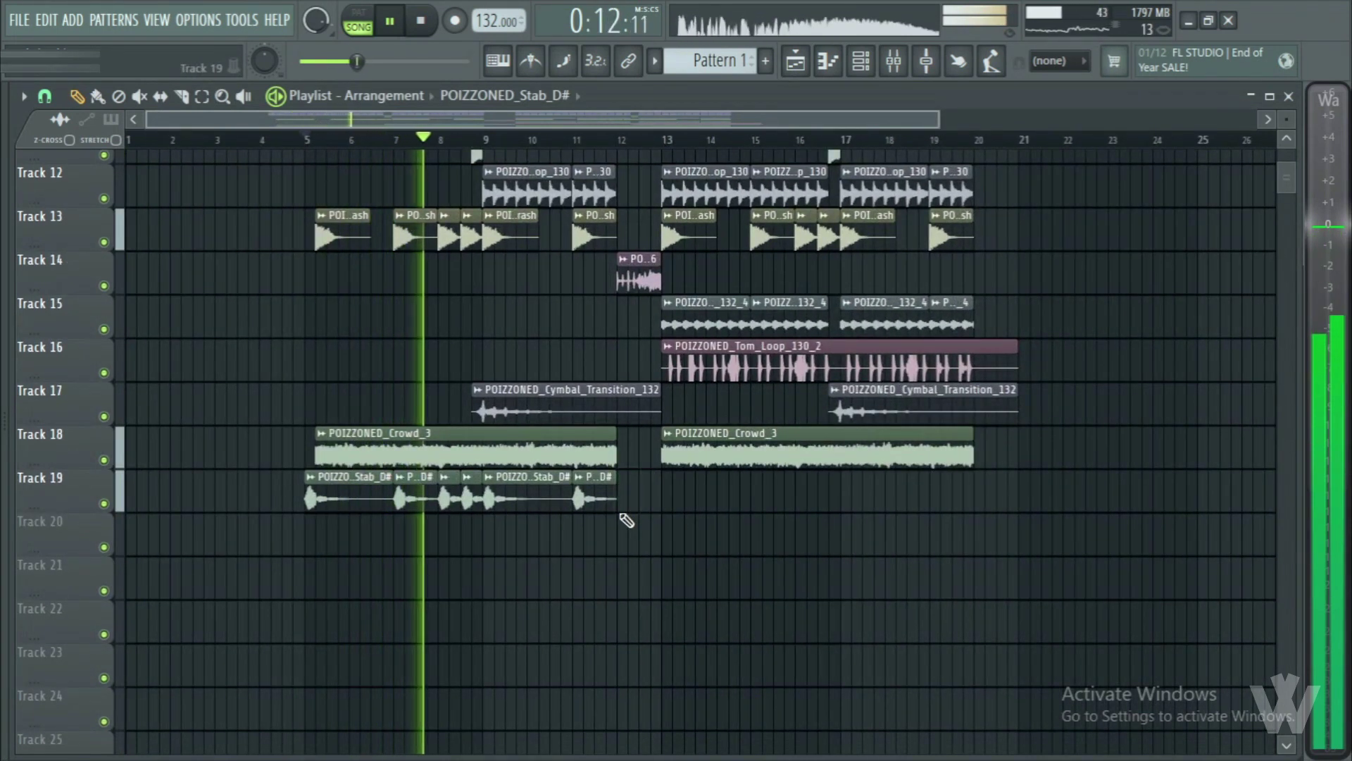
left_click_drag(332, 486, 713, 519)
right_click(382, 574)
scroll(418, 575, "up", 2)
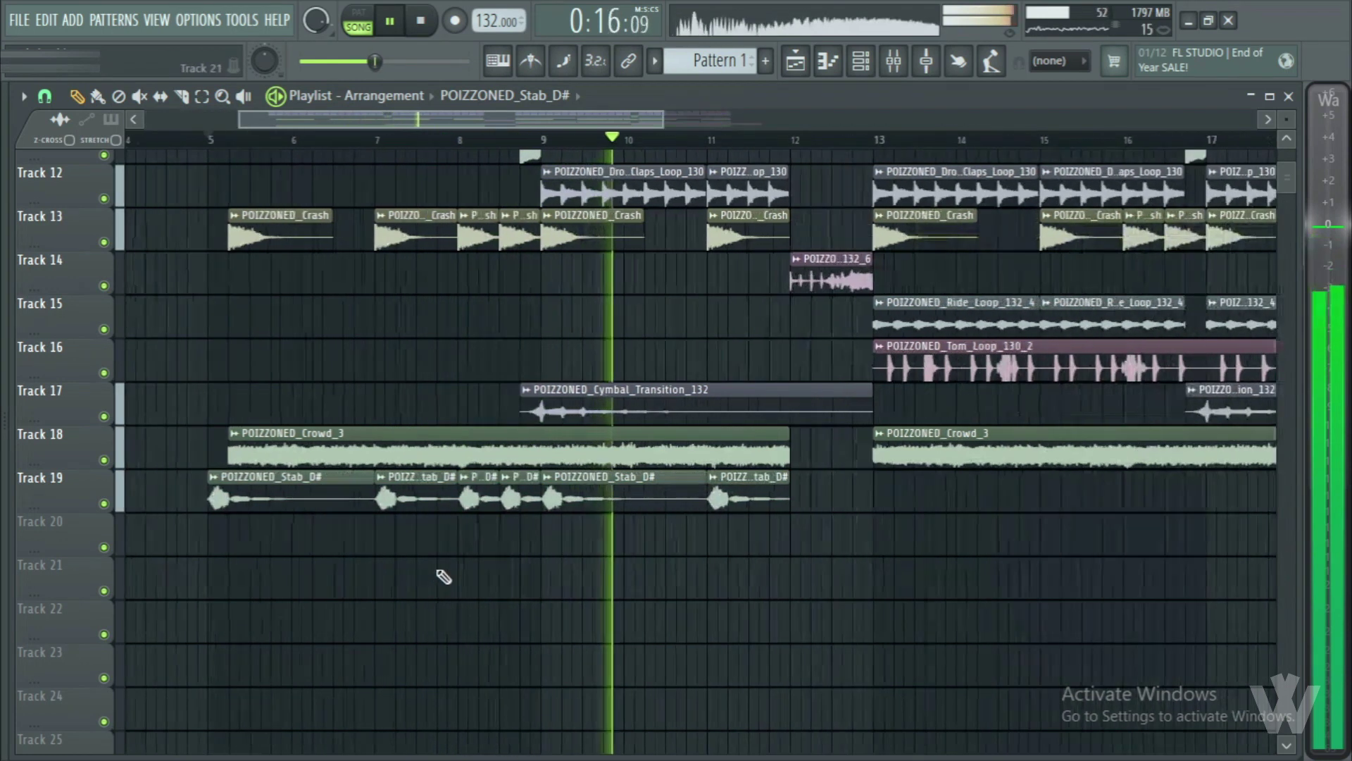
key("space")
left_click(472, 482)
left_click(532, 627)
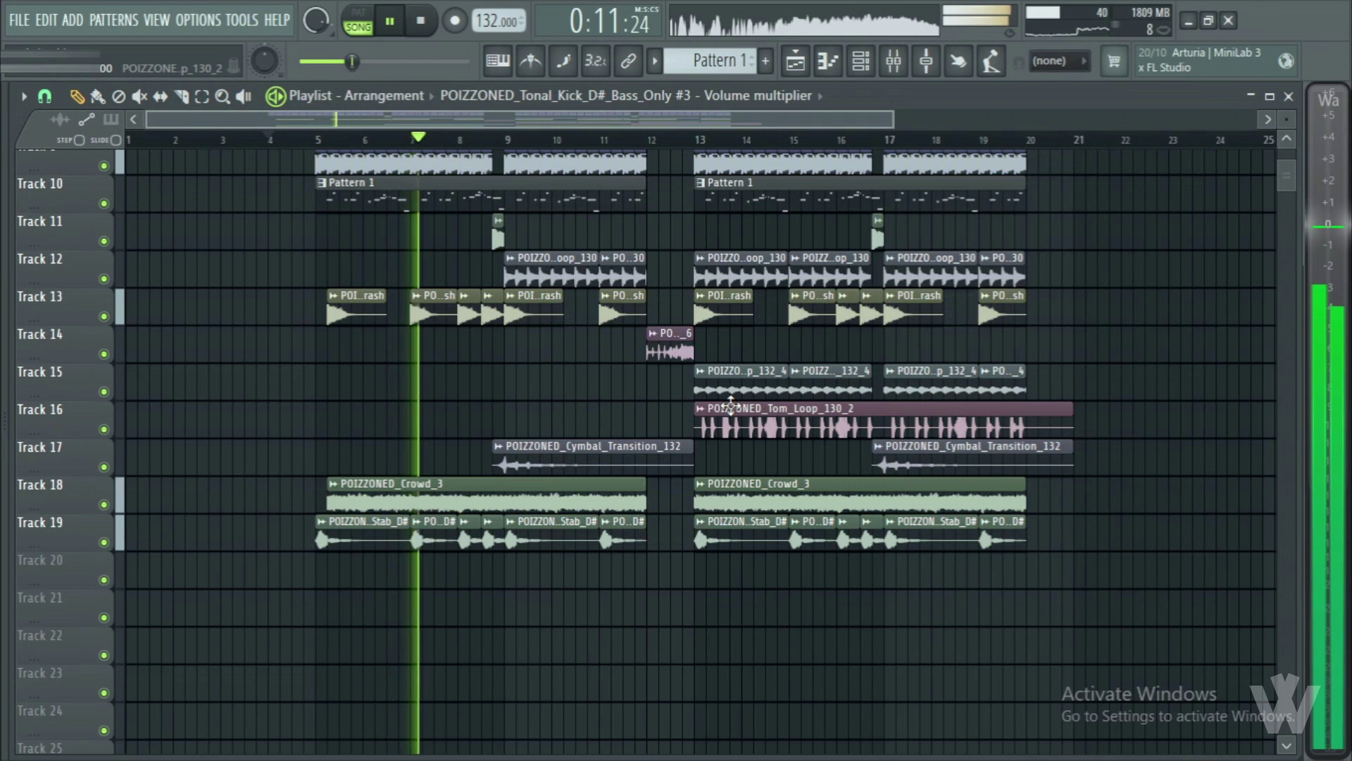
- Route the crash to mixer track 19 and lower its fader to -3.5 dB
double_click(536, 302)
left_click(702, 391)
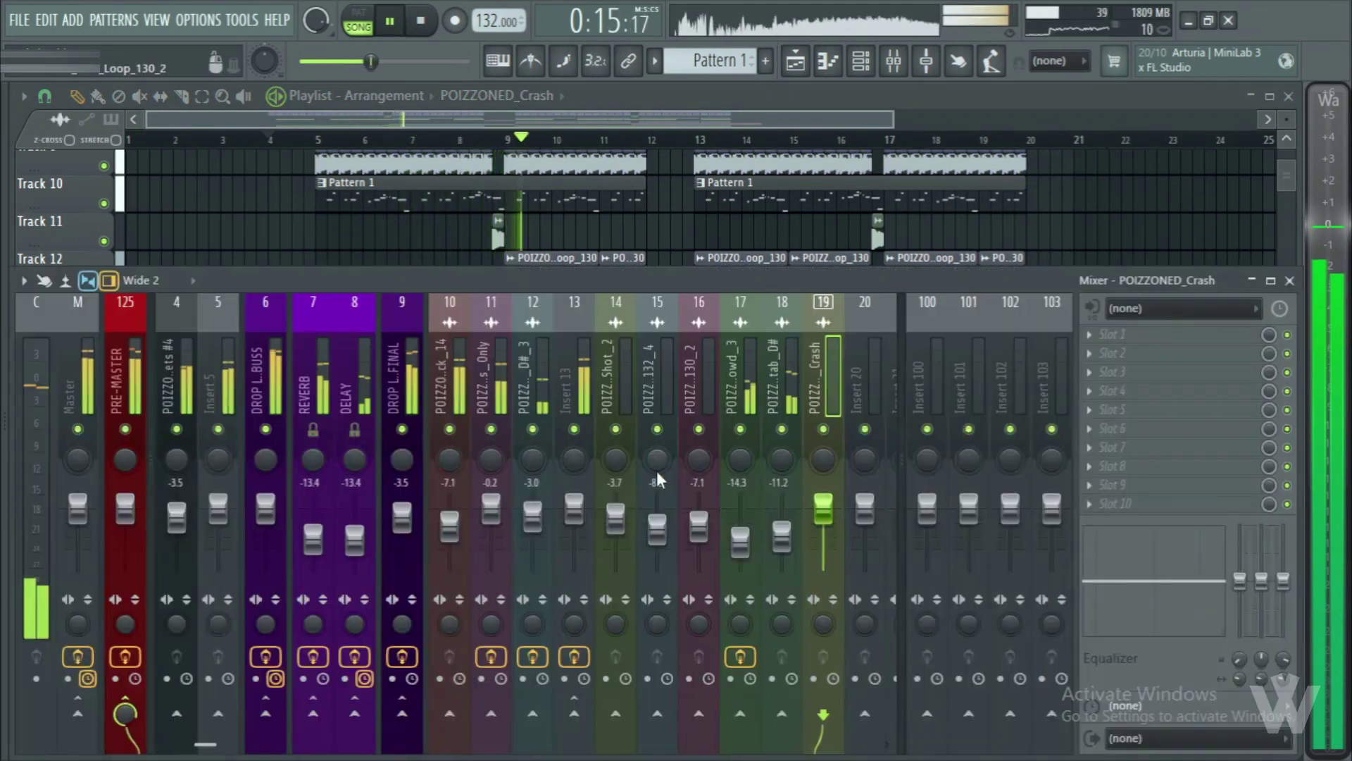
scroll(719, 389, "down", 1)
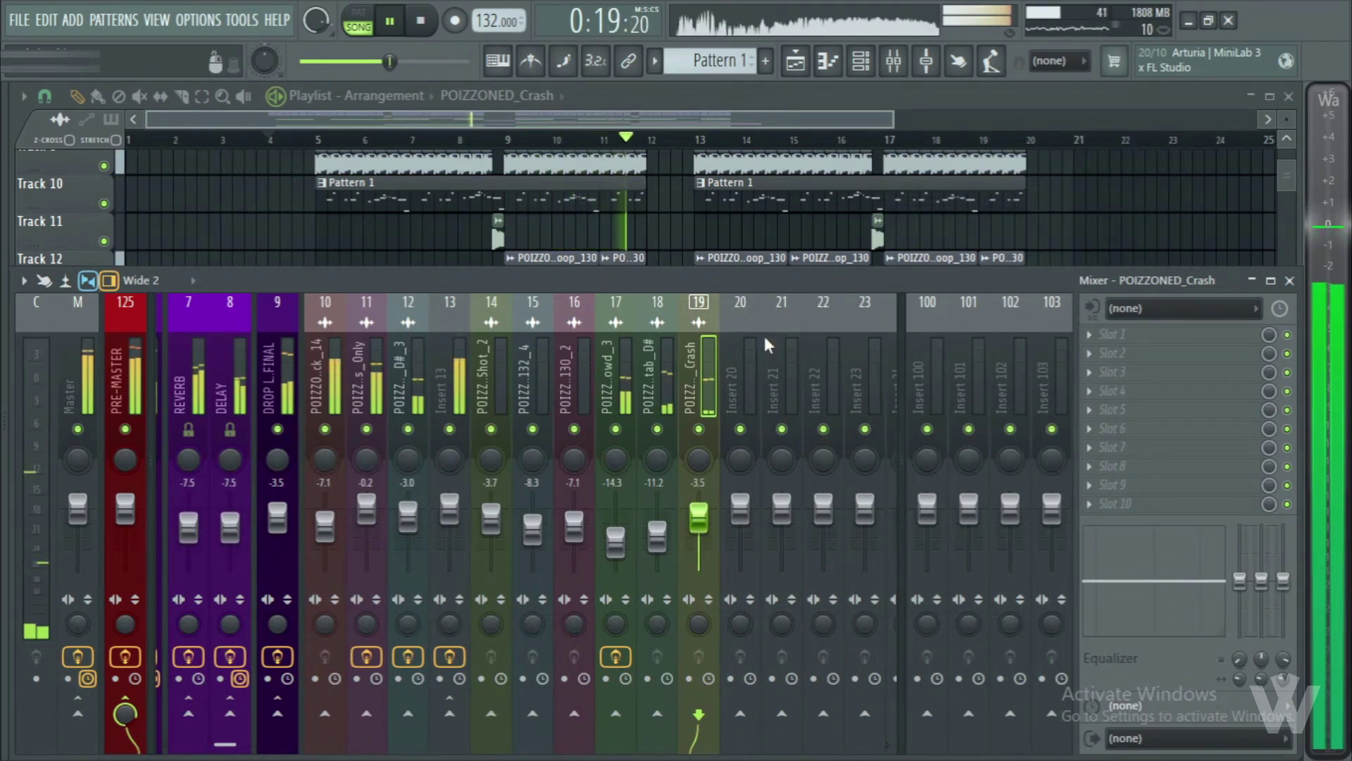
key("F9")
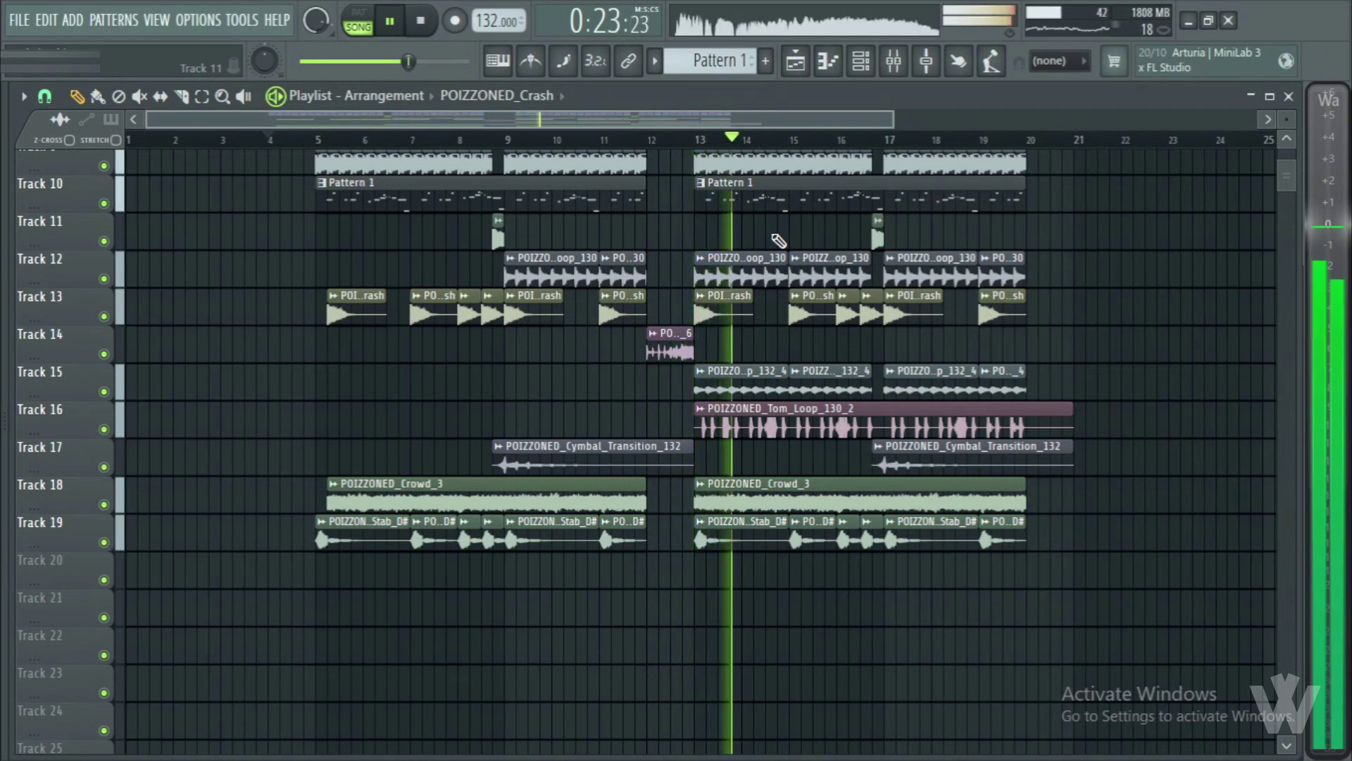
- Reduce the tom loop's fader on mixer track 16 to -8.5 dB
key("F9")
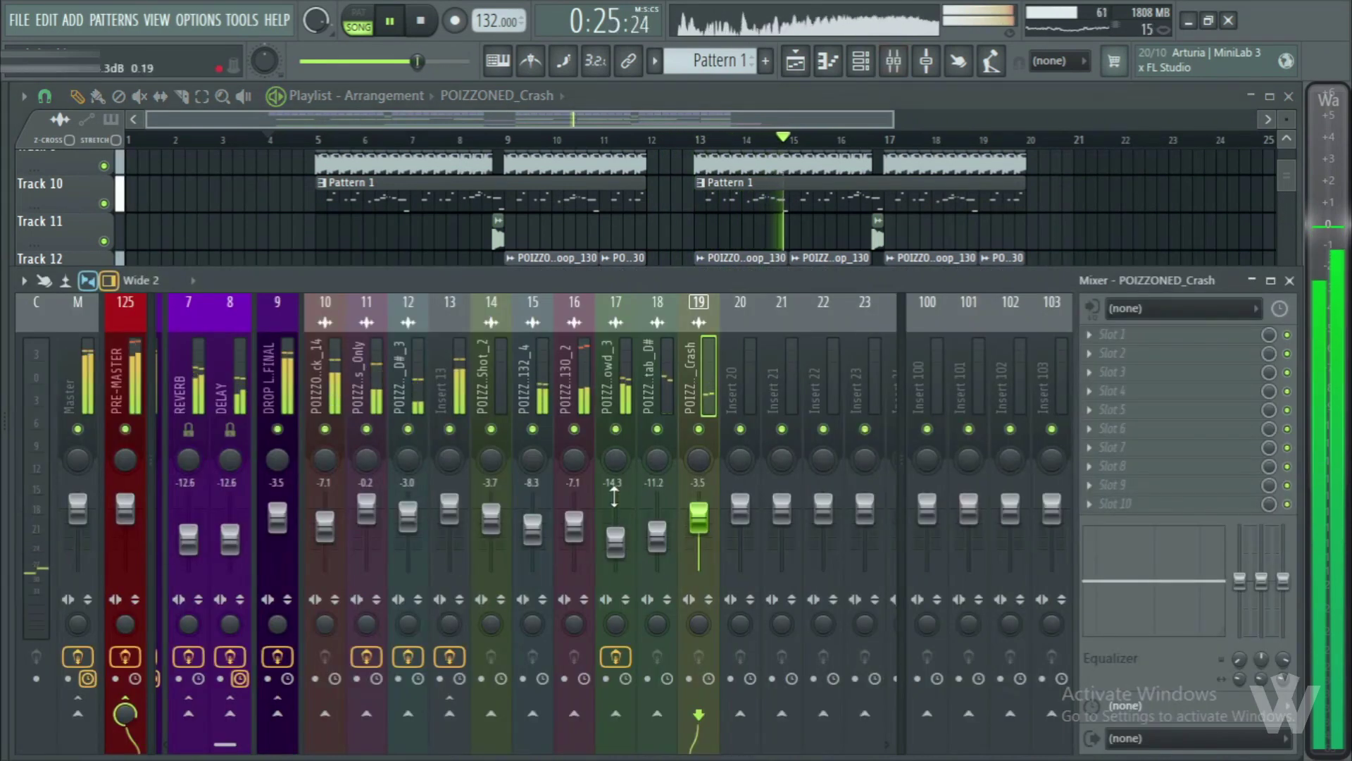
left_click_drag(573, 547, 572, 574)
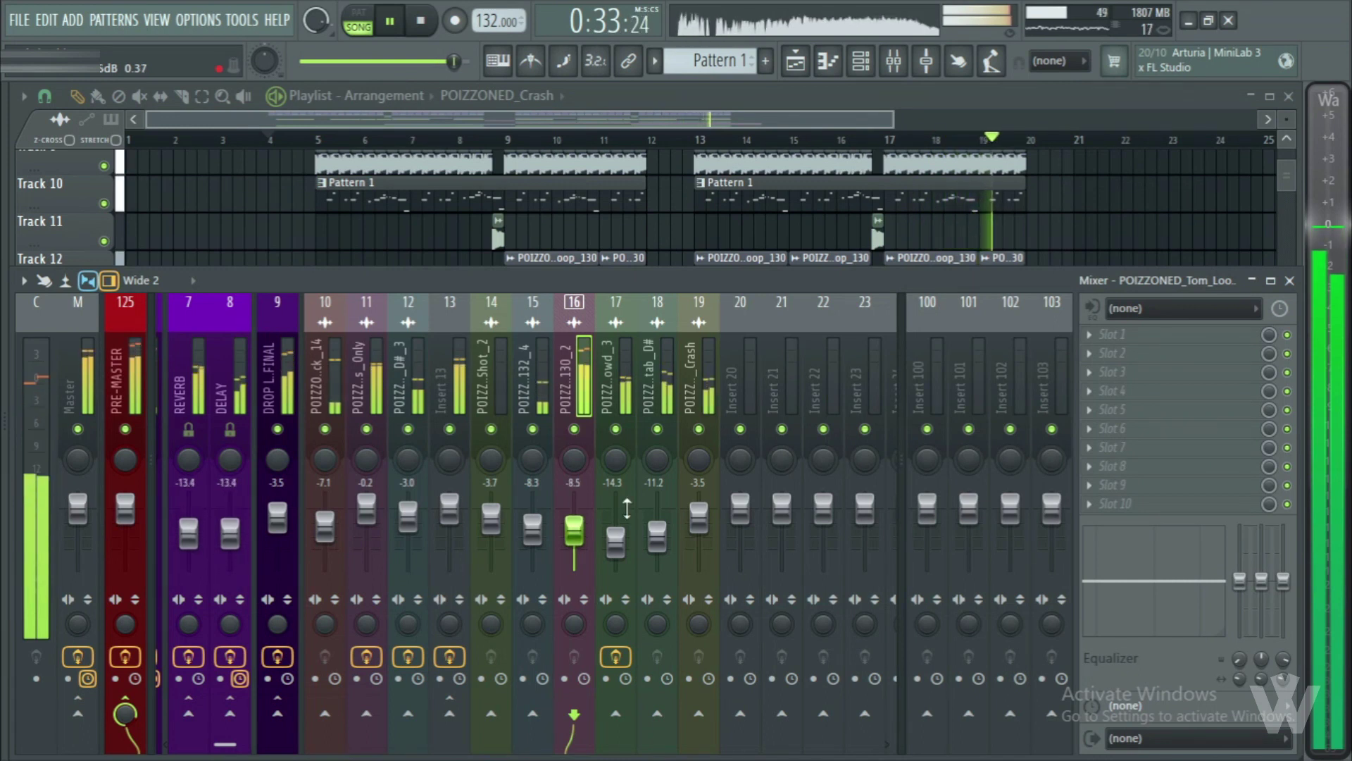
key("F9")
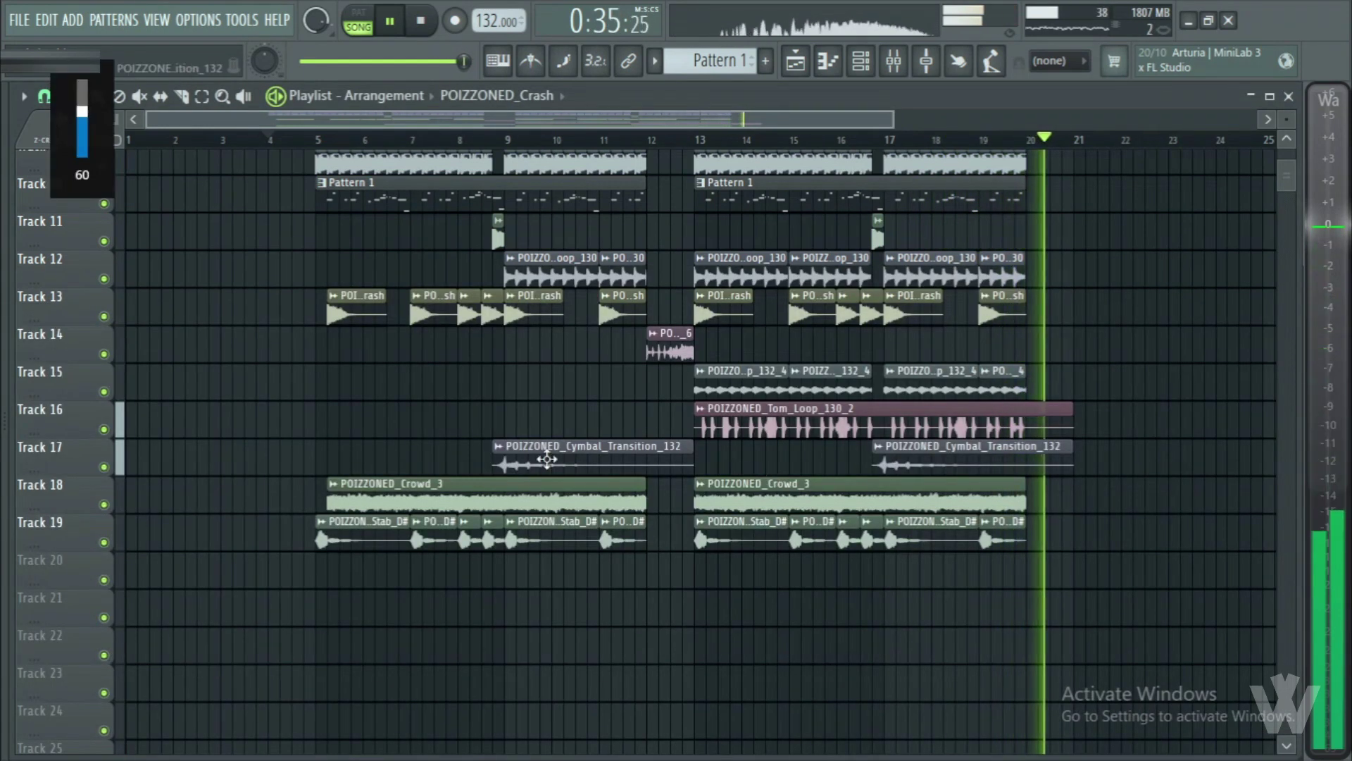
- Stop playback and open the sample browser at the pack's effects folders
key("space")
scroll(365, 403, "down", 2)
key("alt+F8")
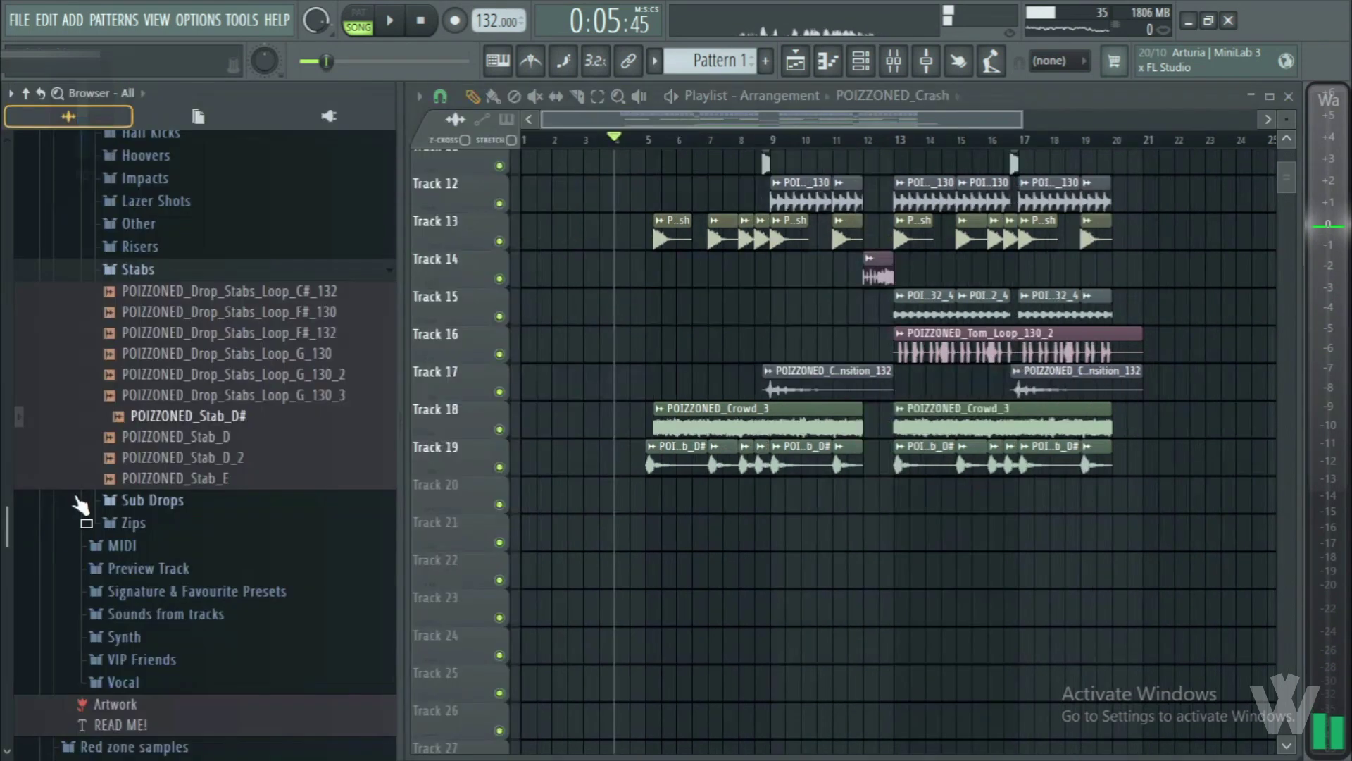
scroll(456, 308, "up", 2)
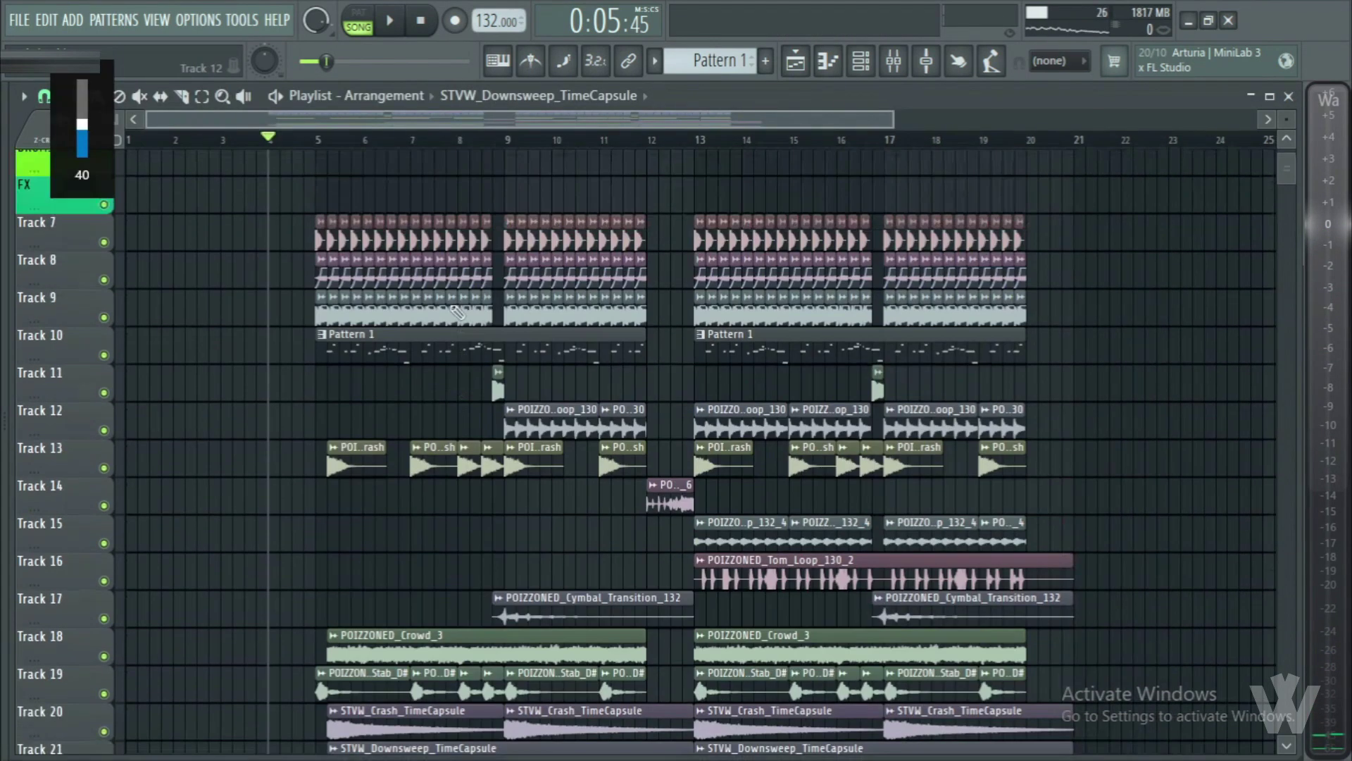
- Review the kick and bass clips in bars 5 to 8 and close the POIZZONED_Tonal_Kick_D#_3 clip settings
scroll(426, 311, "up", 3)
scroll(222, 336, "up", 3)
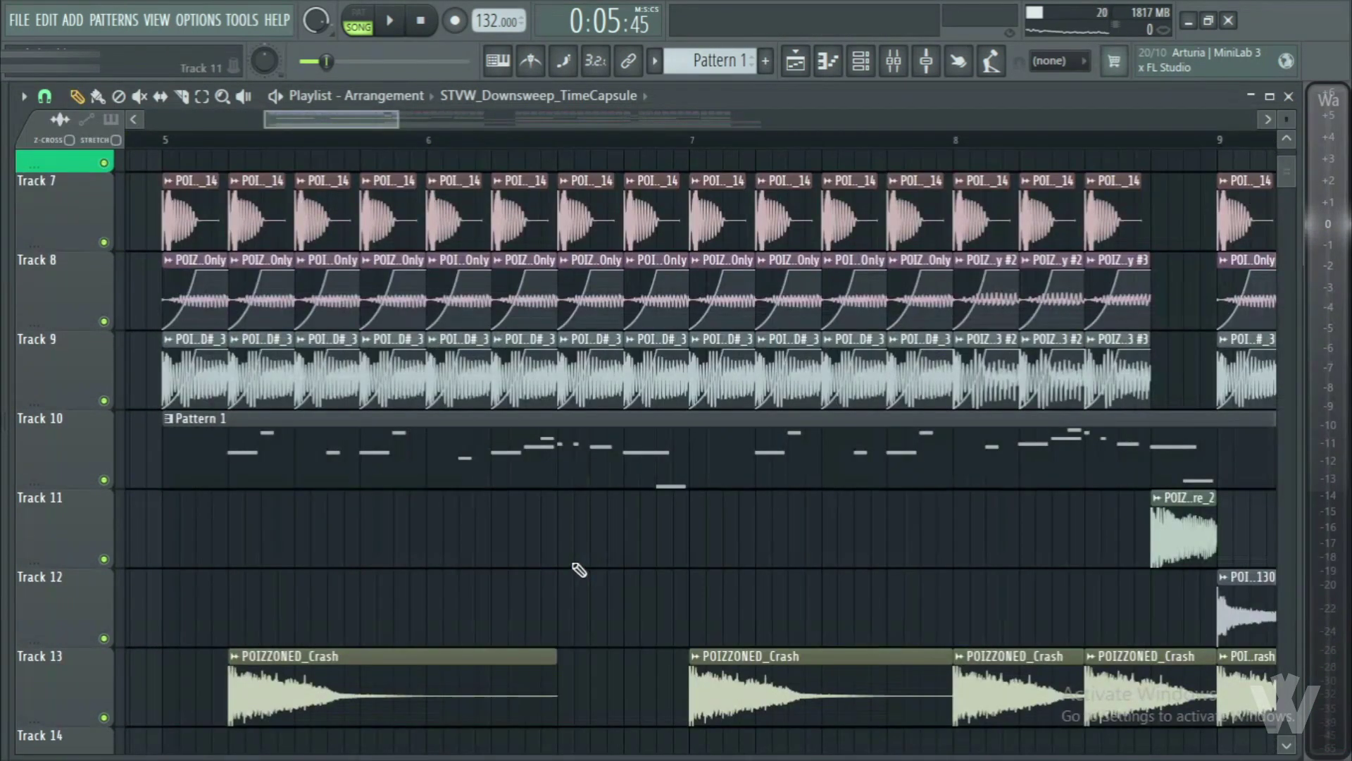
scroll(579, 569, "up", 1)
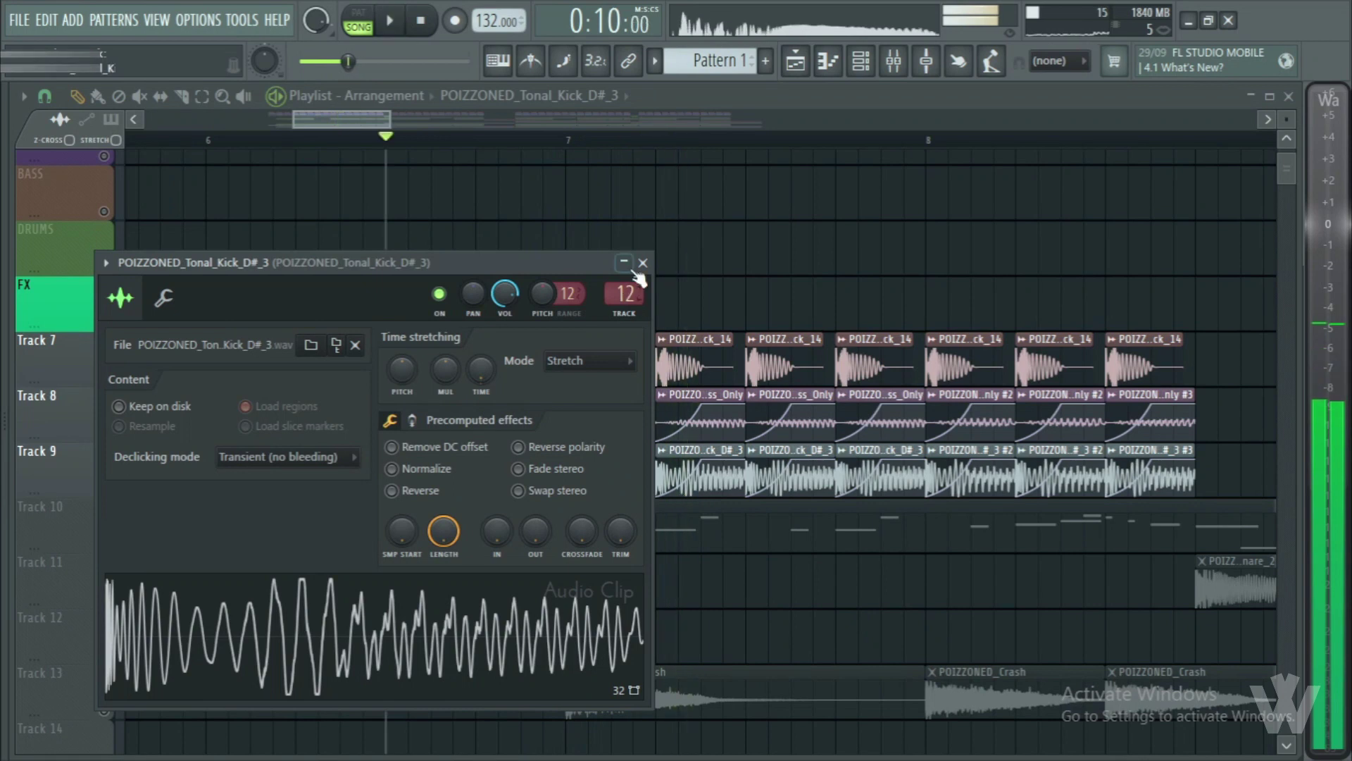
left_click(642, 263)
key("space")
- Audition the POIZZONED_Texture samples in the pack's Ambiance folder
scroll(607, 387, "down", 4)
key("space")
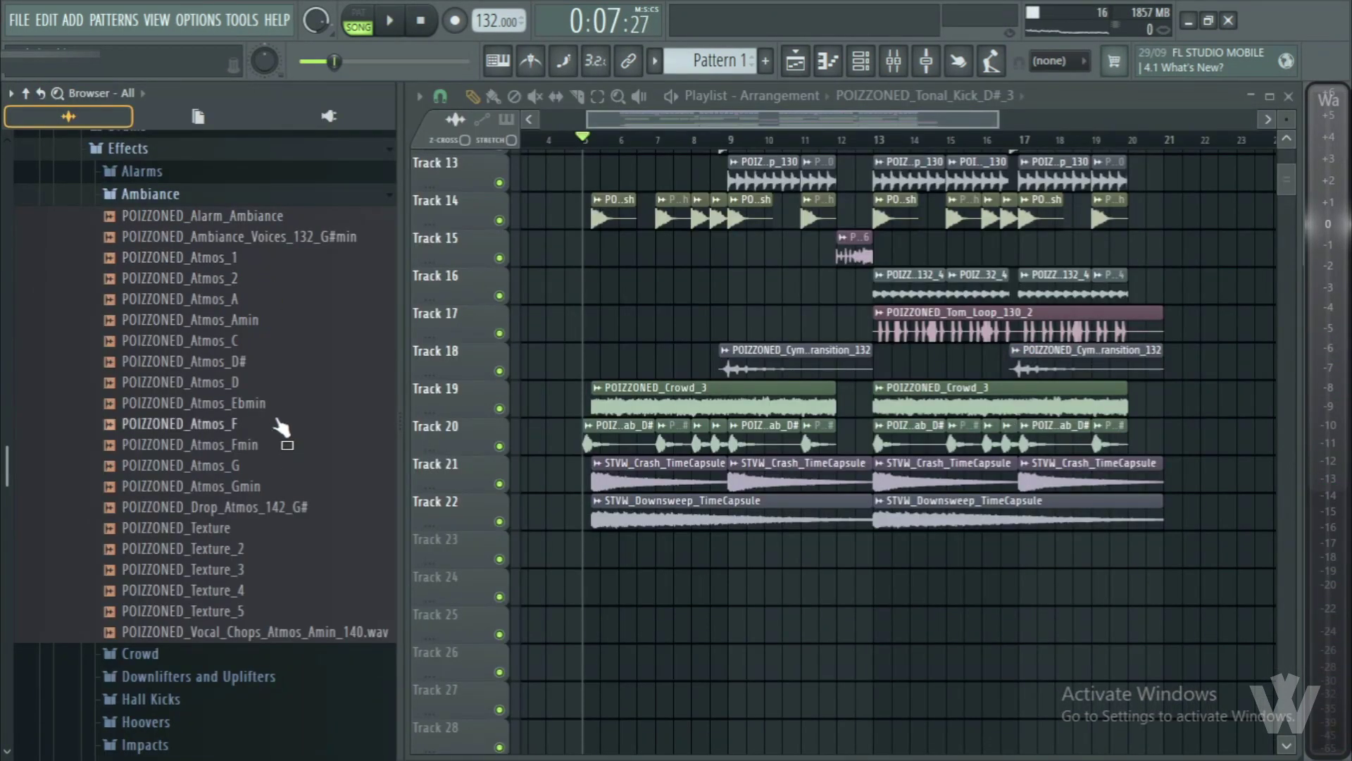
scroll(236, 510, "down", 2)
left_click(210, 424)
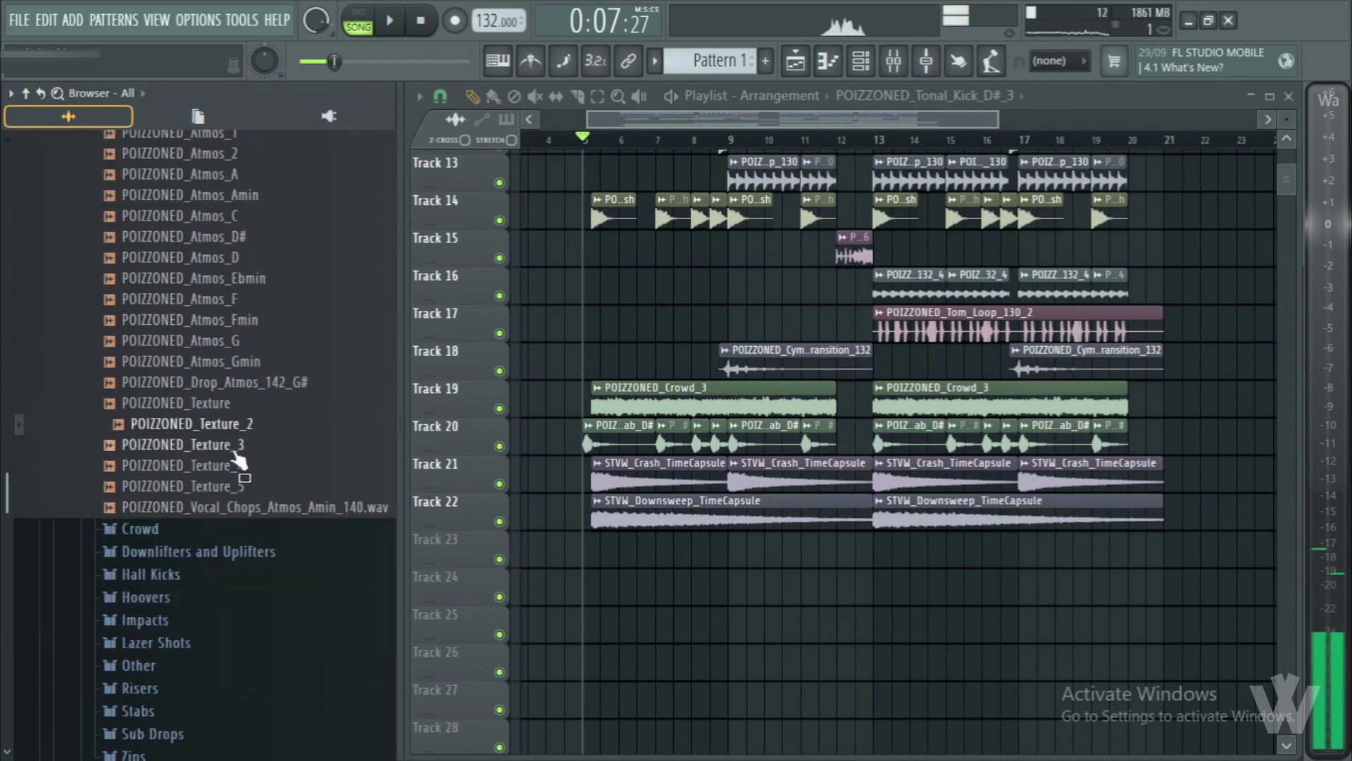
left_click(236, 468)
left_click(243, 486)
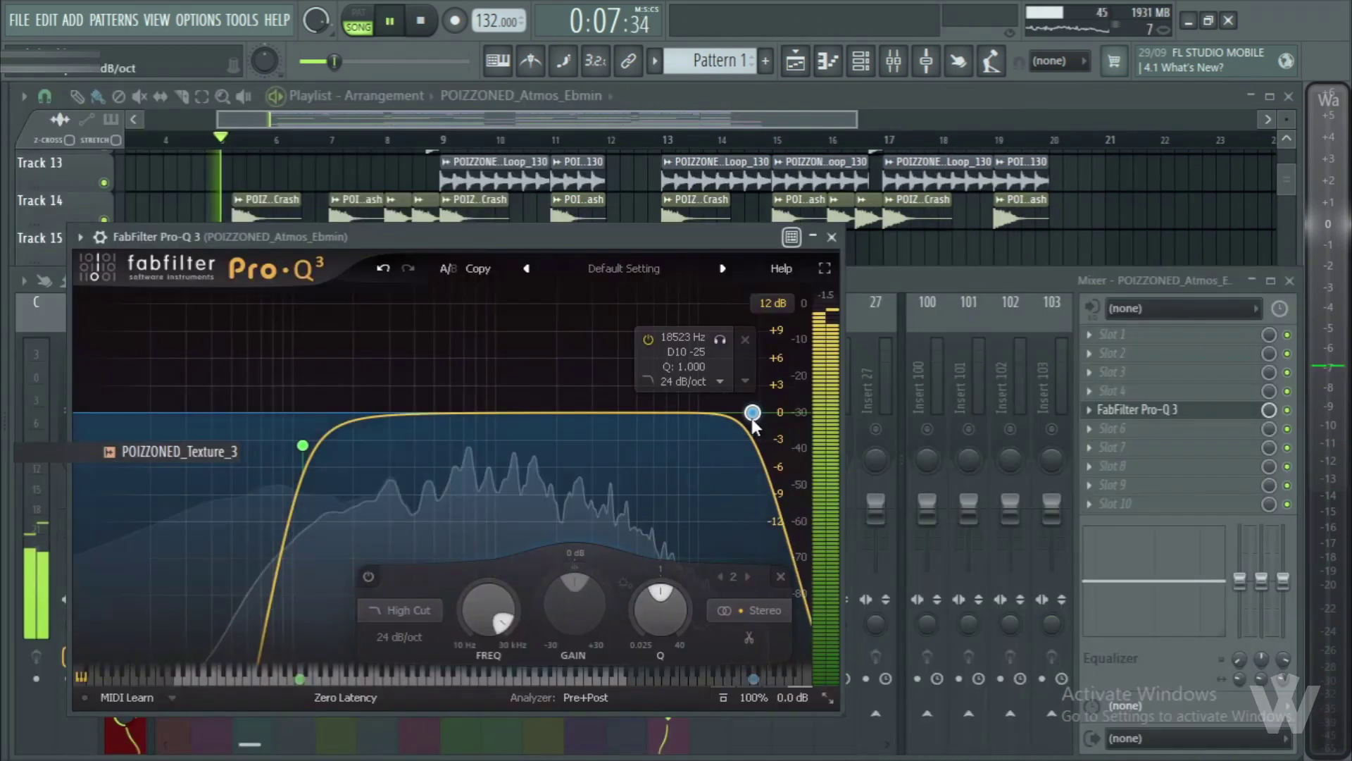
- On the POIZZONED_Atmos_Ebmin mixer track, lower Pro-Q 3's high cut with a 30 dB/oct slope and set Kickstart's mix to 70%
left_click_drag(754, 414, 662, 431)
right_click(666, 422)
left_click(693, 602)
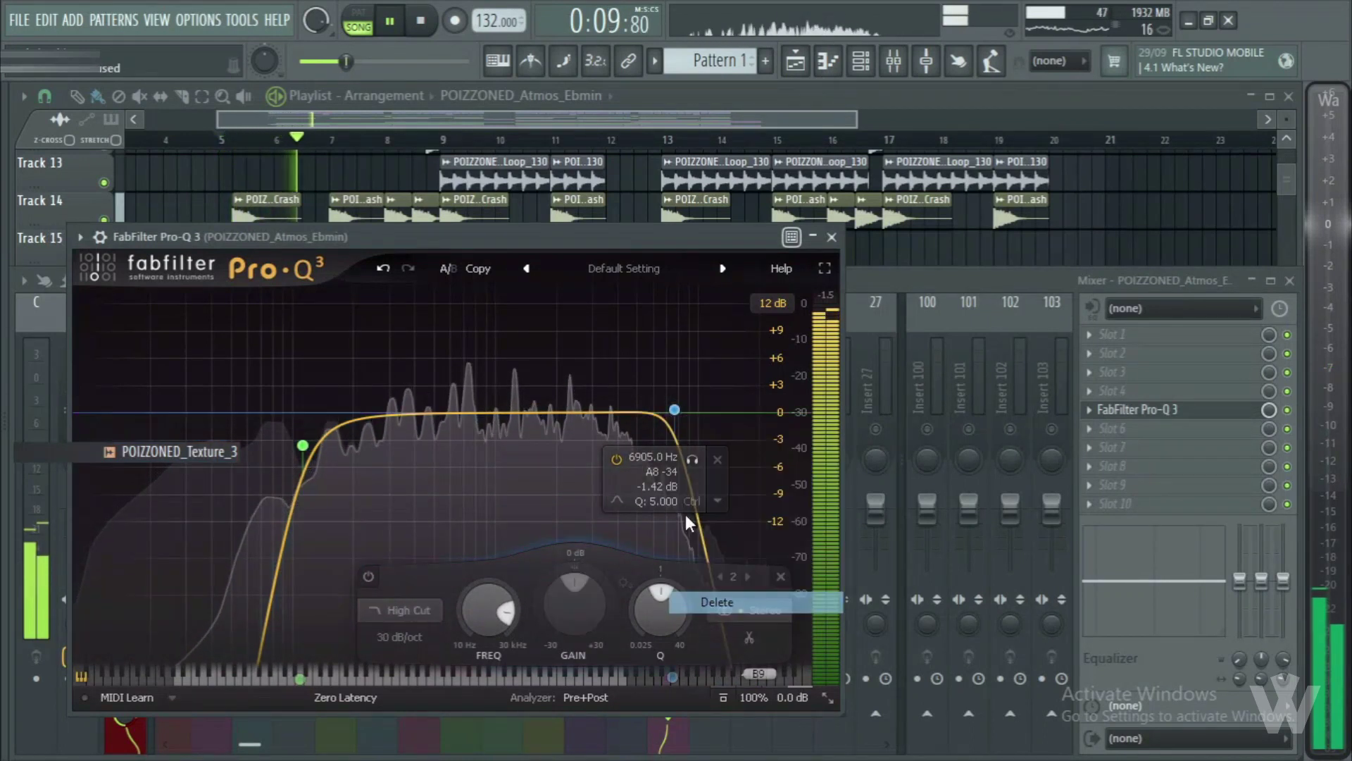
key("space")
left_click(831, 237)
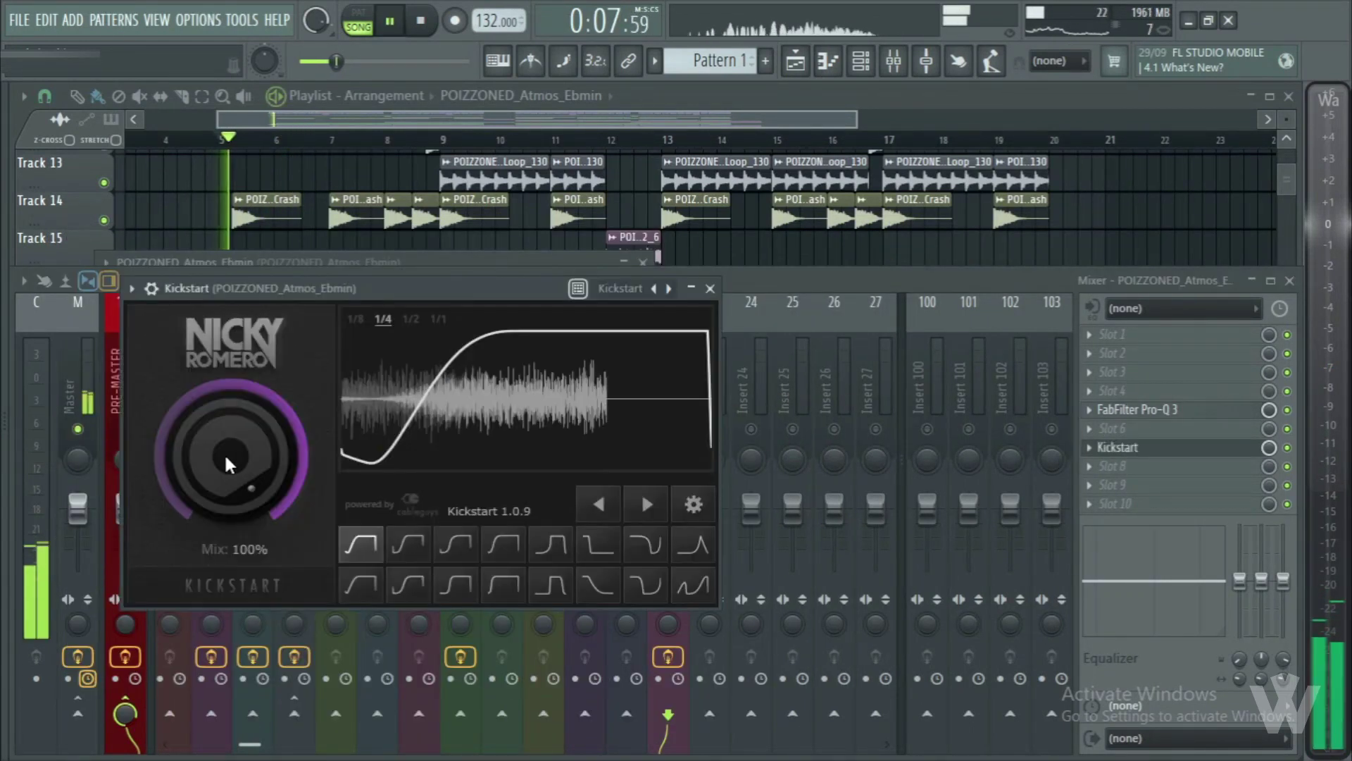
mouse_move(224, 458)
left_mouse_down()
mouse_move(224, 500)
mouse_move(225, 449)
left_mouse_up()
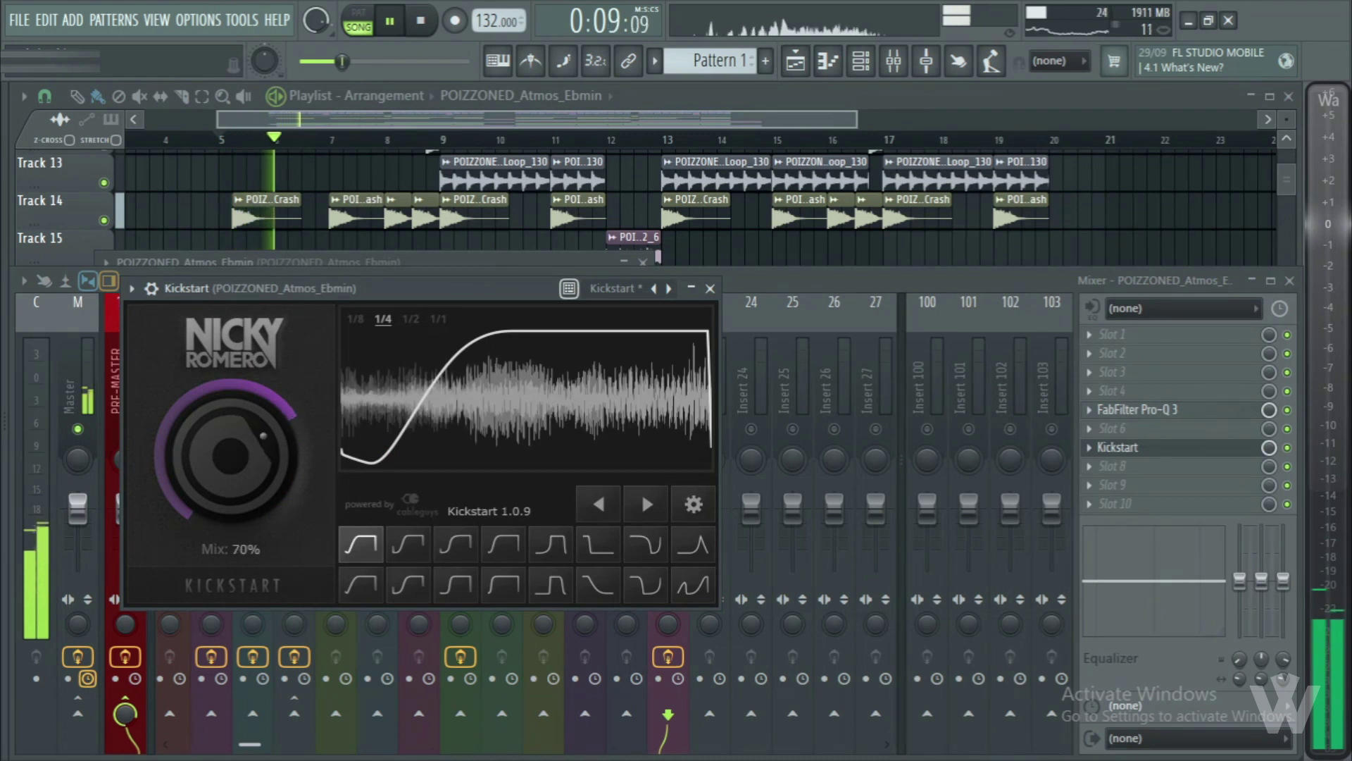
left_click(710, 289)
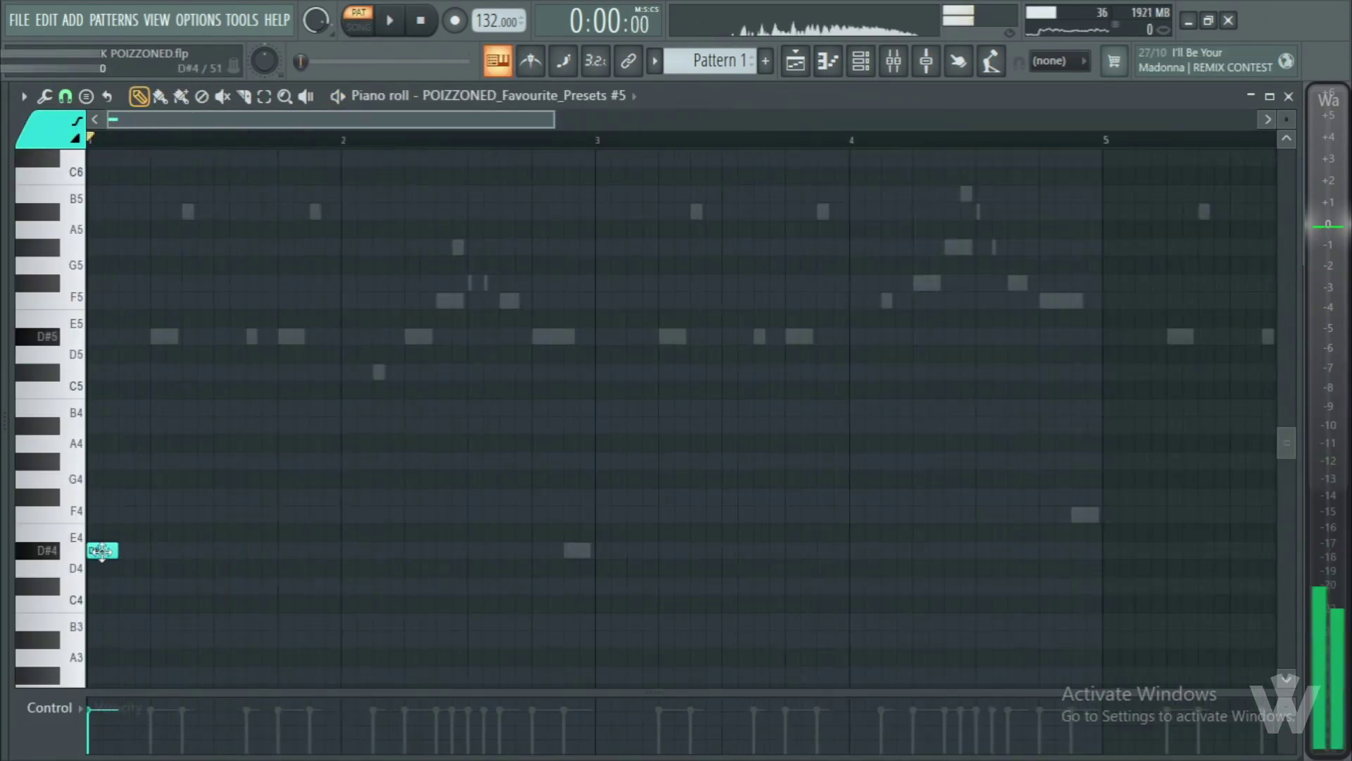
- Write three-note chords for POIZZONED_Favourite_Presets #5: D#4-F#4-A#4 at bars 1 and 3, with C#4-F4-G#4 at the end of bar 2
key("space")
key("space")
left_click(560, 374)
left_click(606, 336)
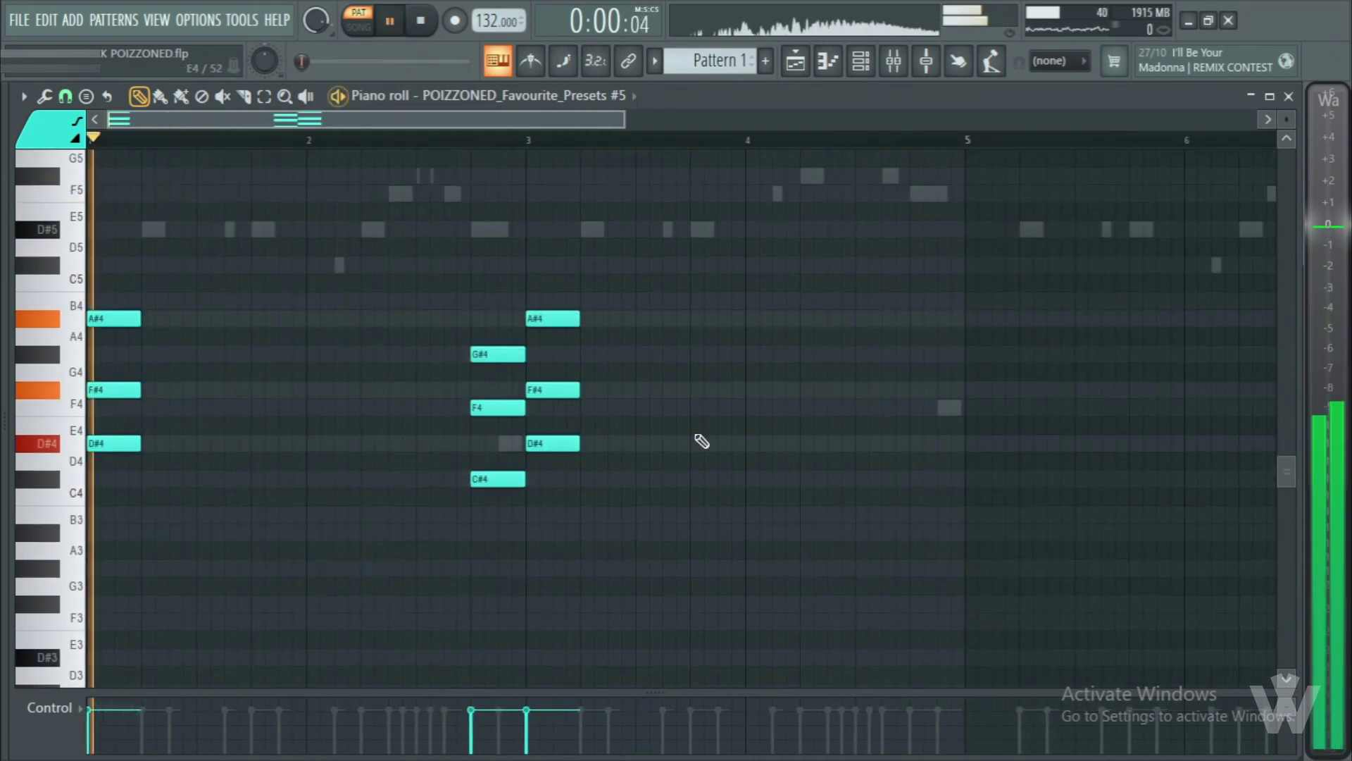
scroll(695, 442, "down", 2)
key("space")
scroll(366, 410, "up", 2)
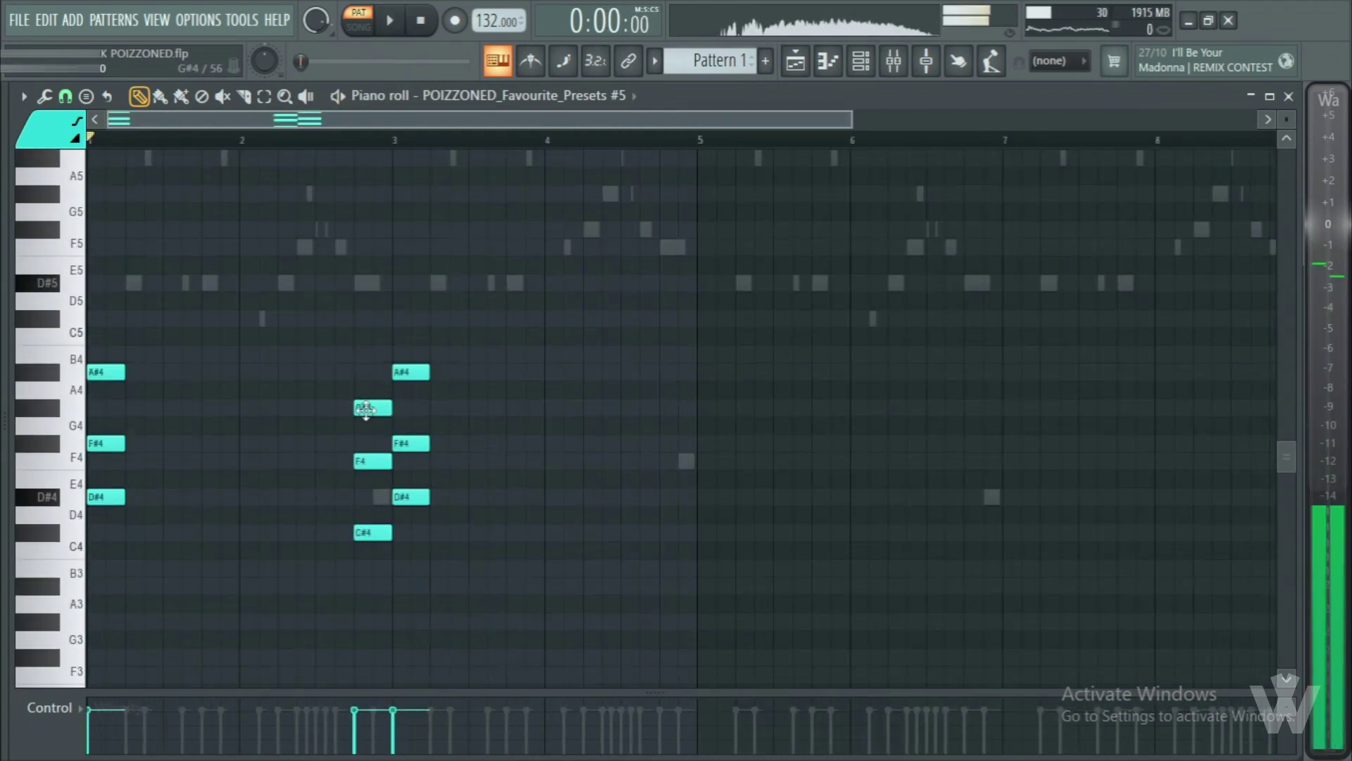
- Move the notes of the chord ending bar 4 to F4, G#4 and C#5, and duplicate the four-bar chord progression
left_click_drag(679, 493, 679, 462)
left_click_drag(674, 390, 674, 407)
left_click_drag(673, 336, 673, 317)
key("space")
scroll(550, 275, "down", 2)
left_click_drag(550, 274, 95, 542)
key("ctrl+b")
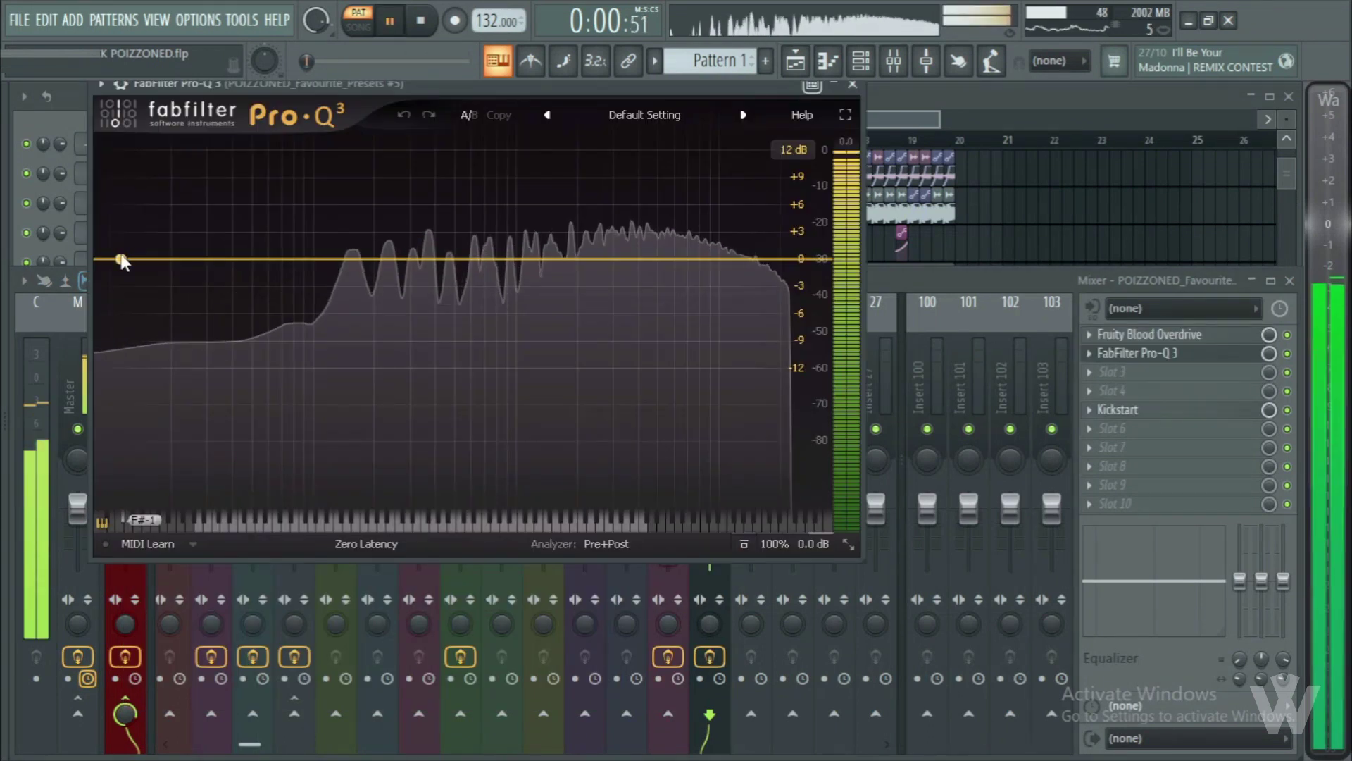
- Cut the low frequencies of the POIZZONED_Favourite_Presets #5 chords with a Pro-Q 3 band
left_click_drag(121, 261, 326, 296)
key("space")
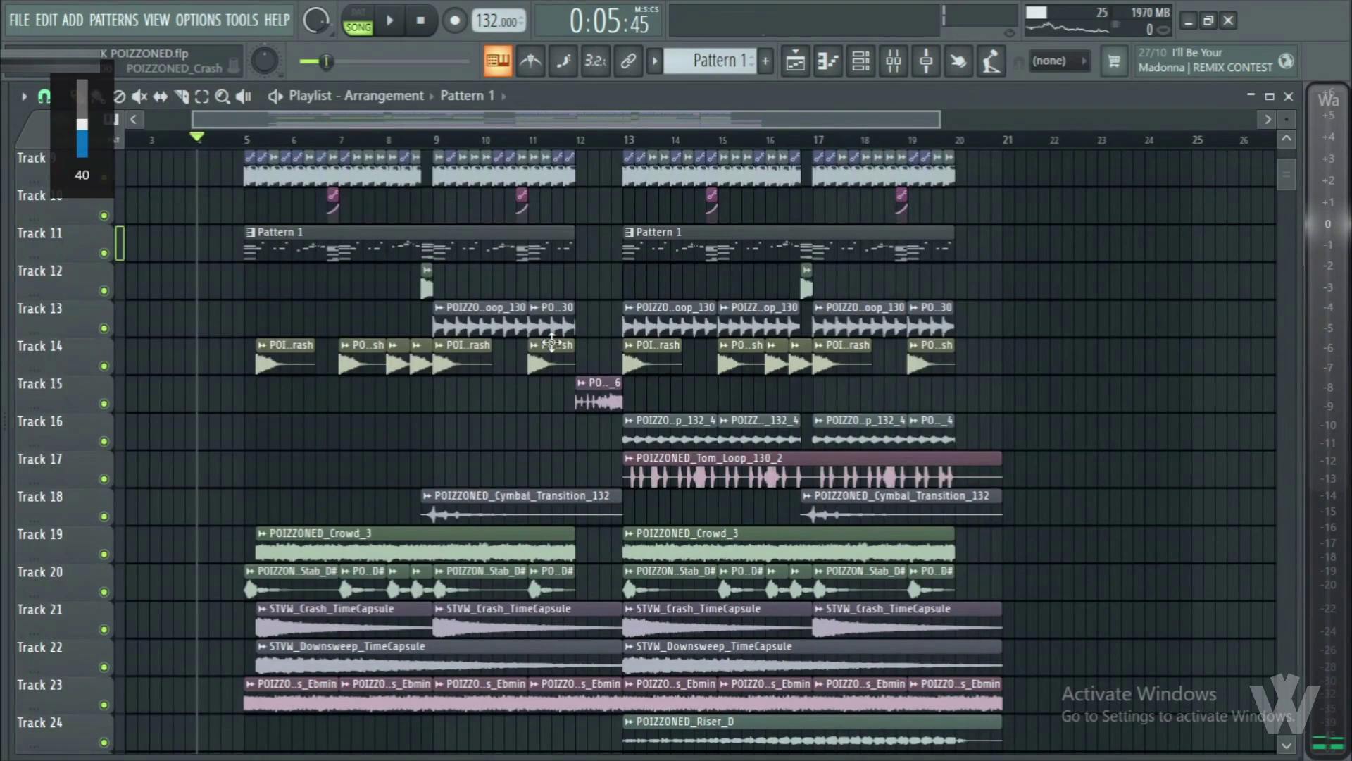
- Play the drop arrangement from bar 5 to hear the chord layer against the other tracks
scroll(551, 343, "down", 1)
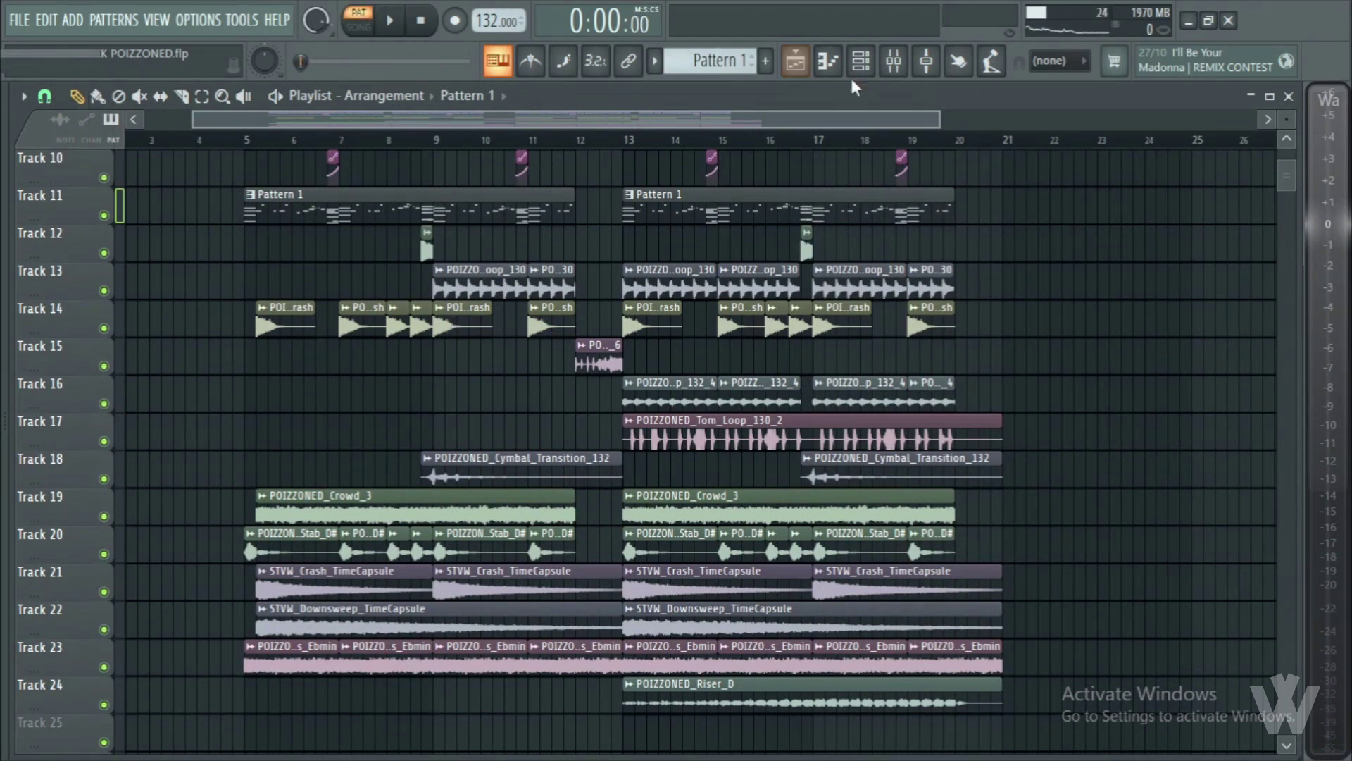
left_click(861, 61)
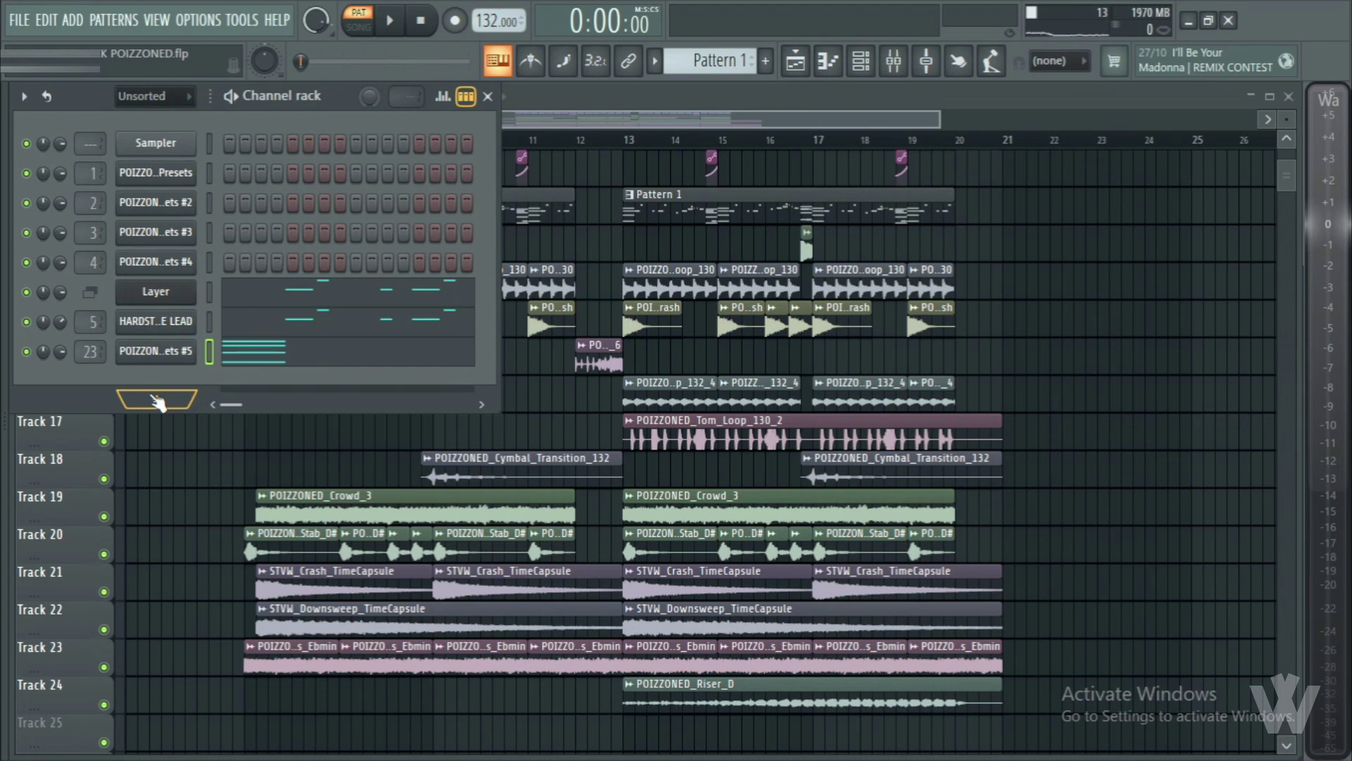
key("F6")
scroll(188, 311, "up", 3)
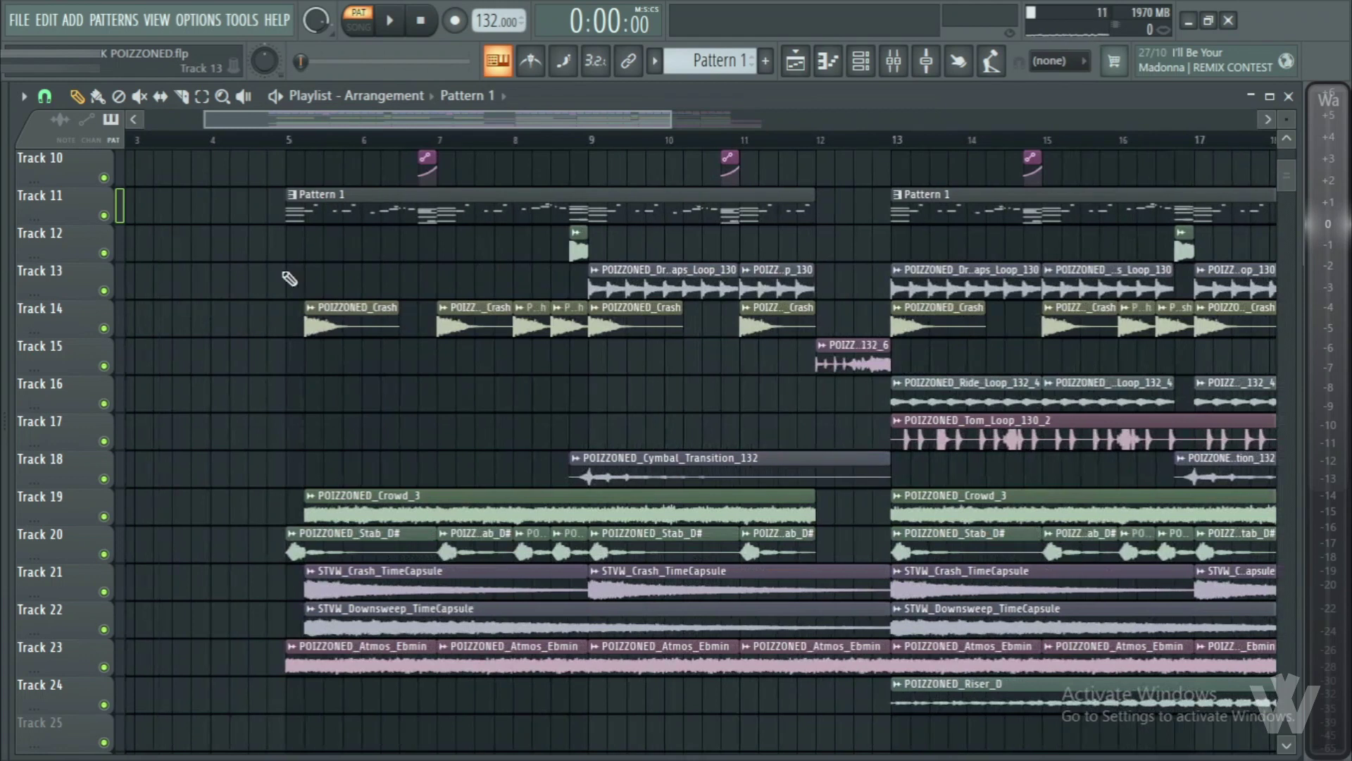
key("space")
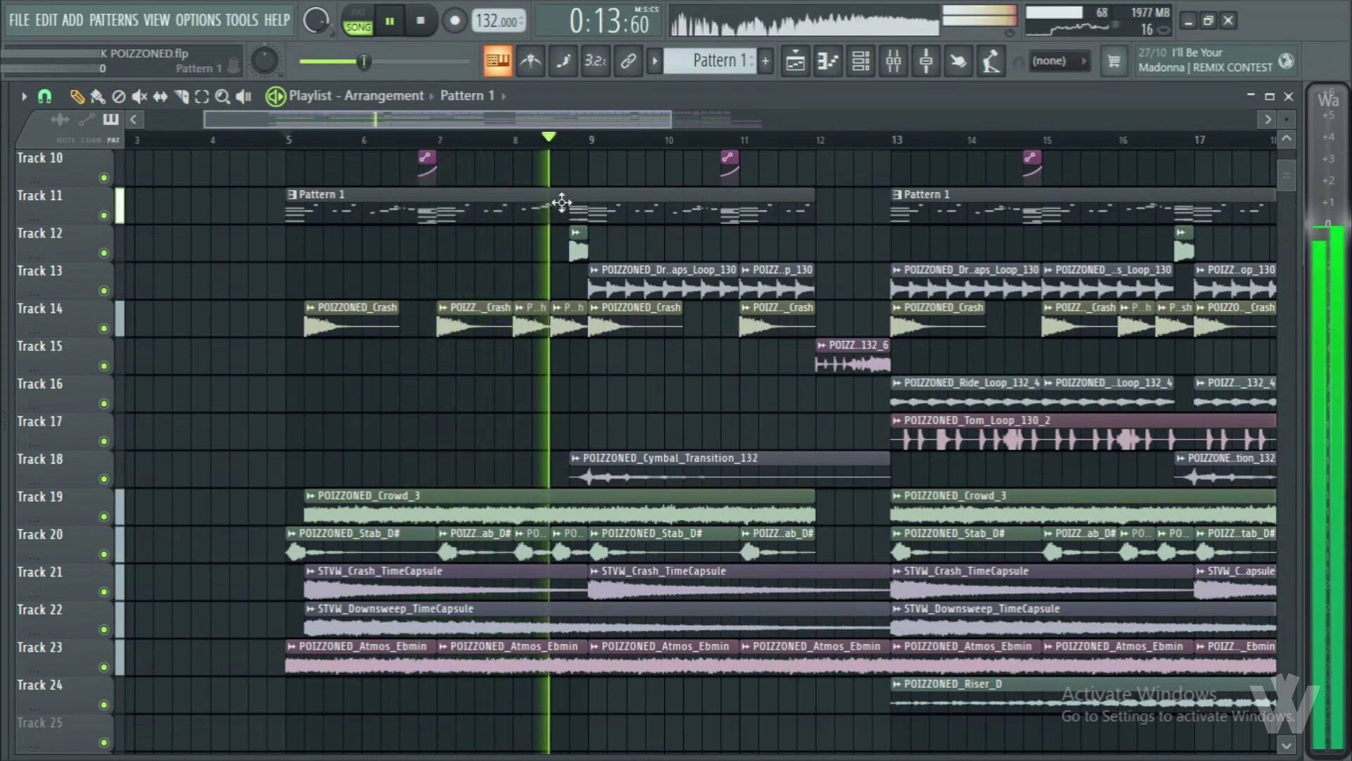
key("space")
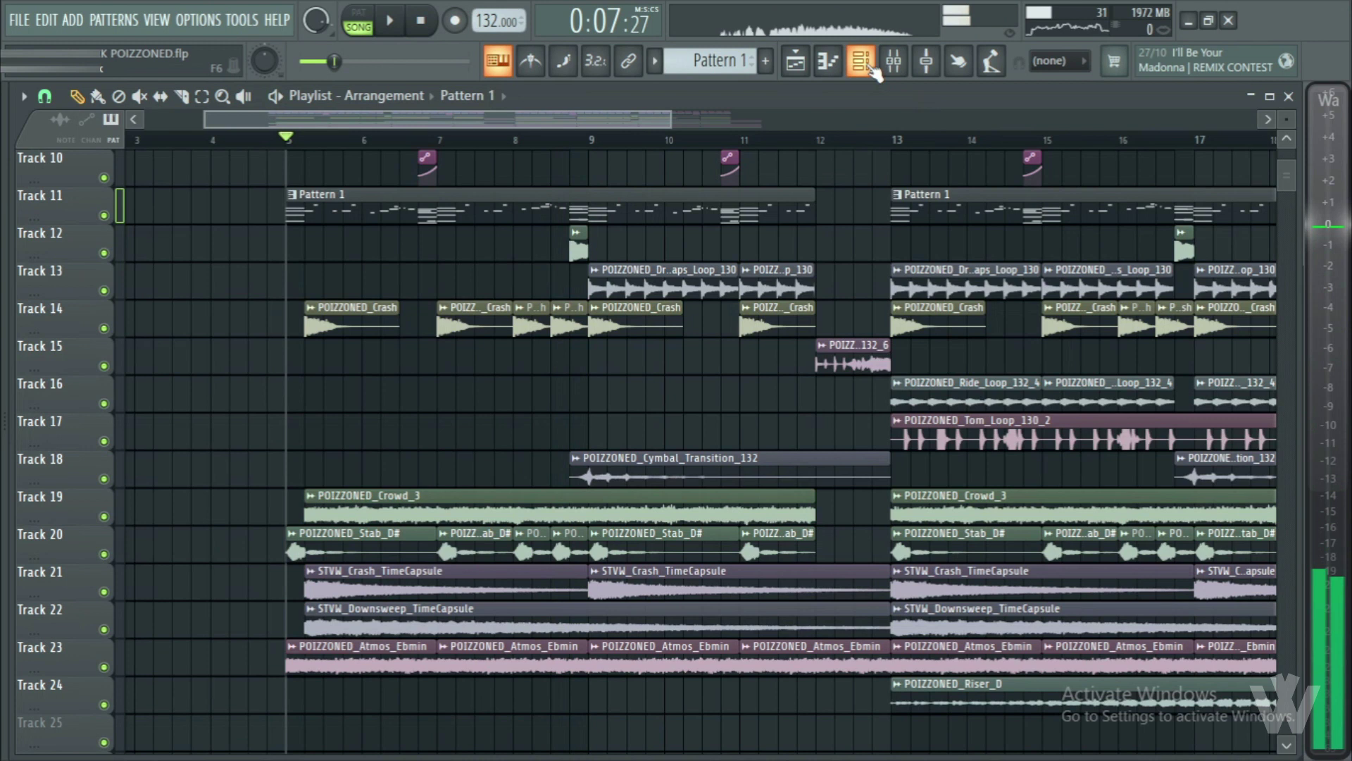
- Stack upper harmony notes on the JAXX & VEGA SOUNDBANK melody in bar 4, using A#5, C#6, D#6 and F6
left_click(868, 66)
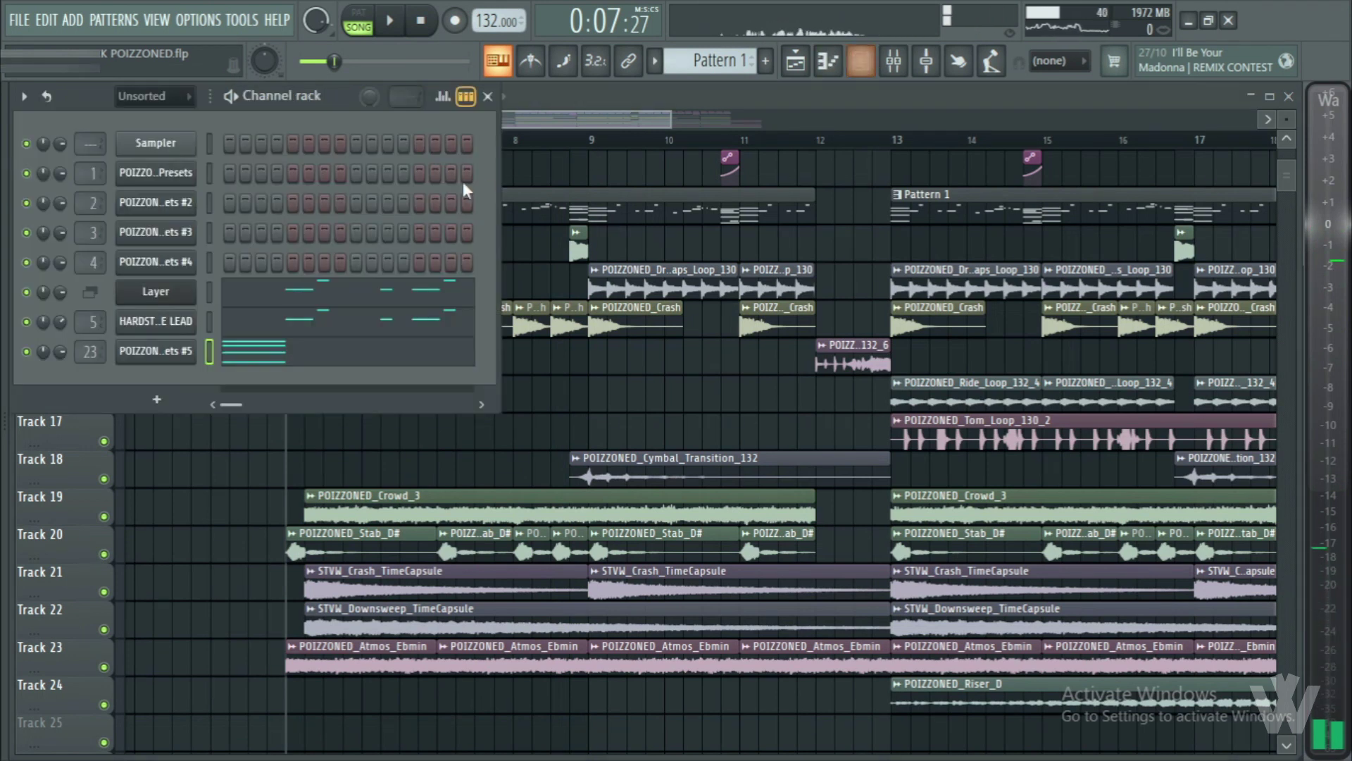
left_click(409, 317)
left_click(381, 393)
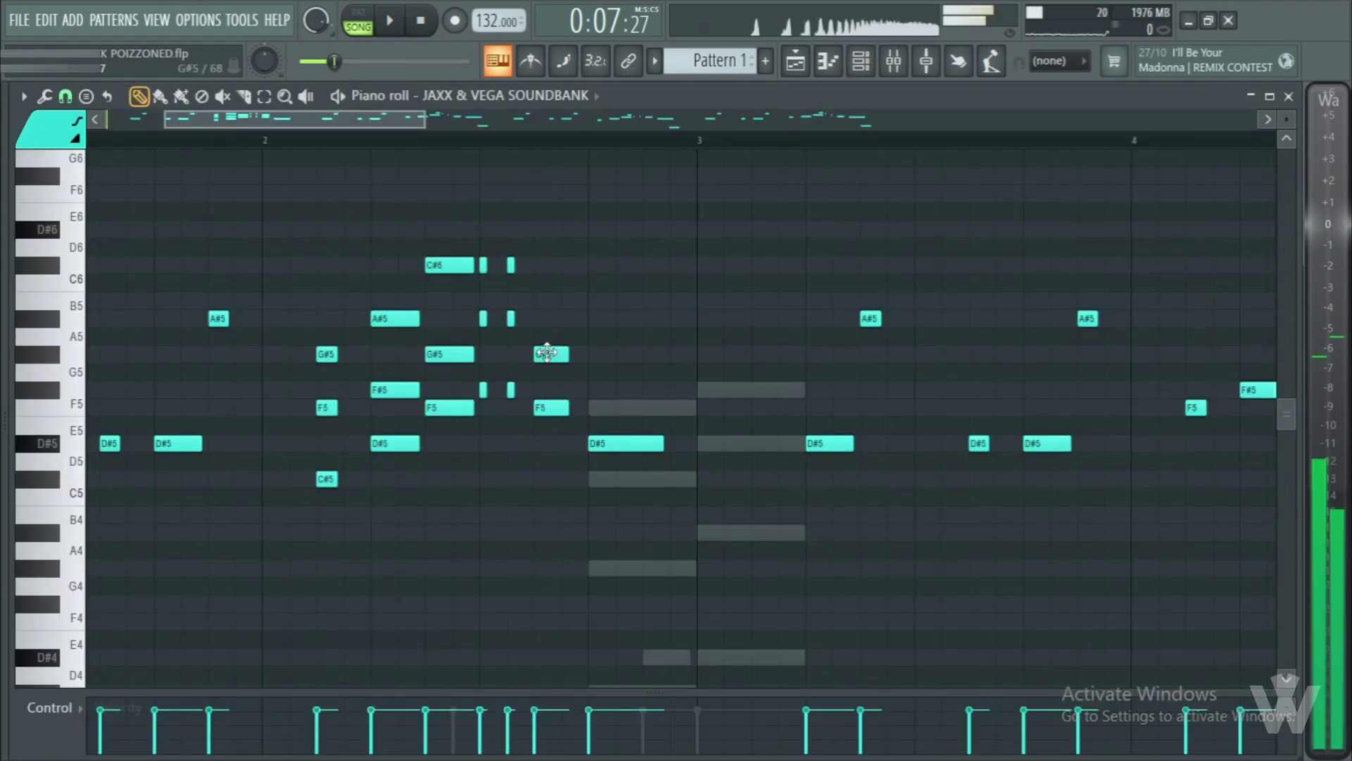
key("space")
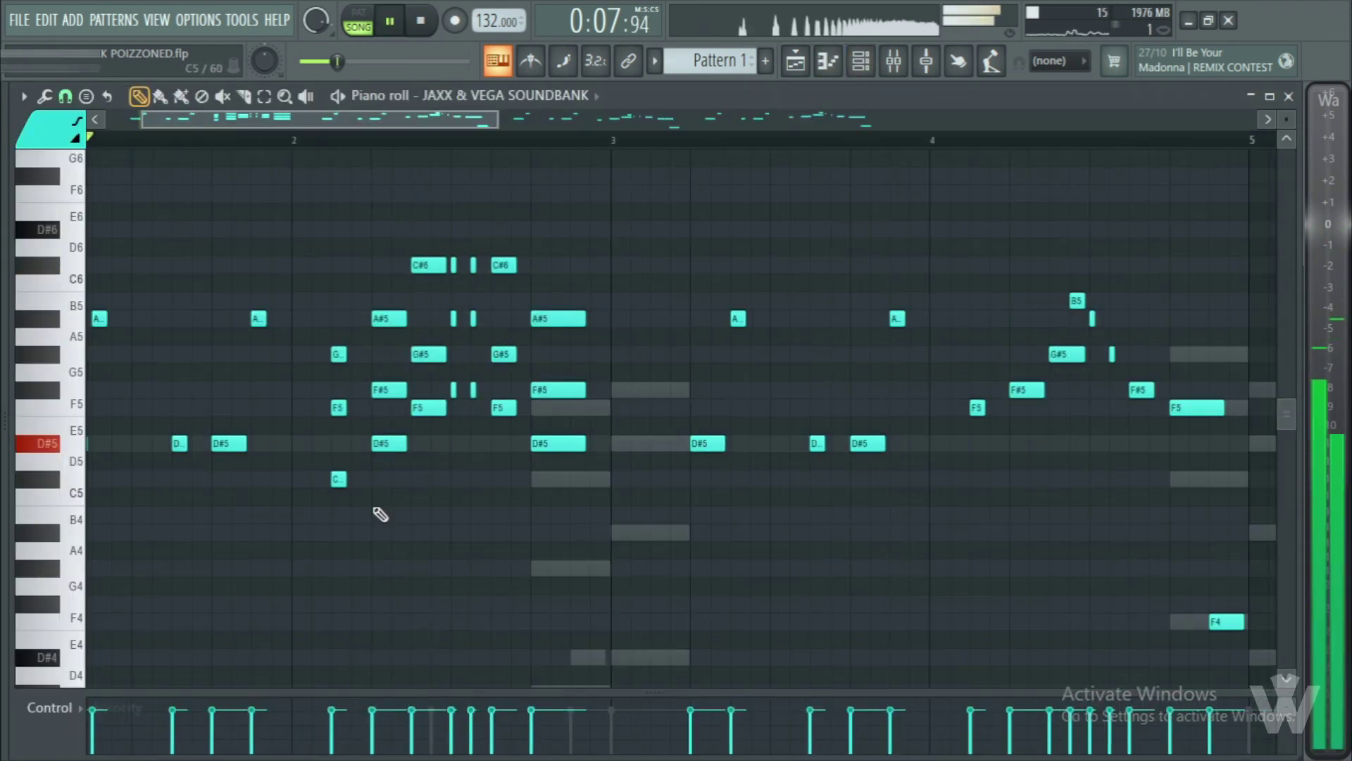
key("space")
left_click(561, 265)
left_click(561, 318)
left_click(625, 229)
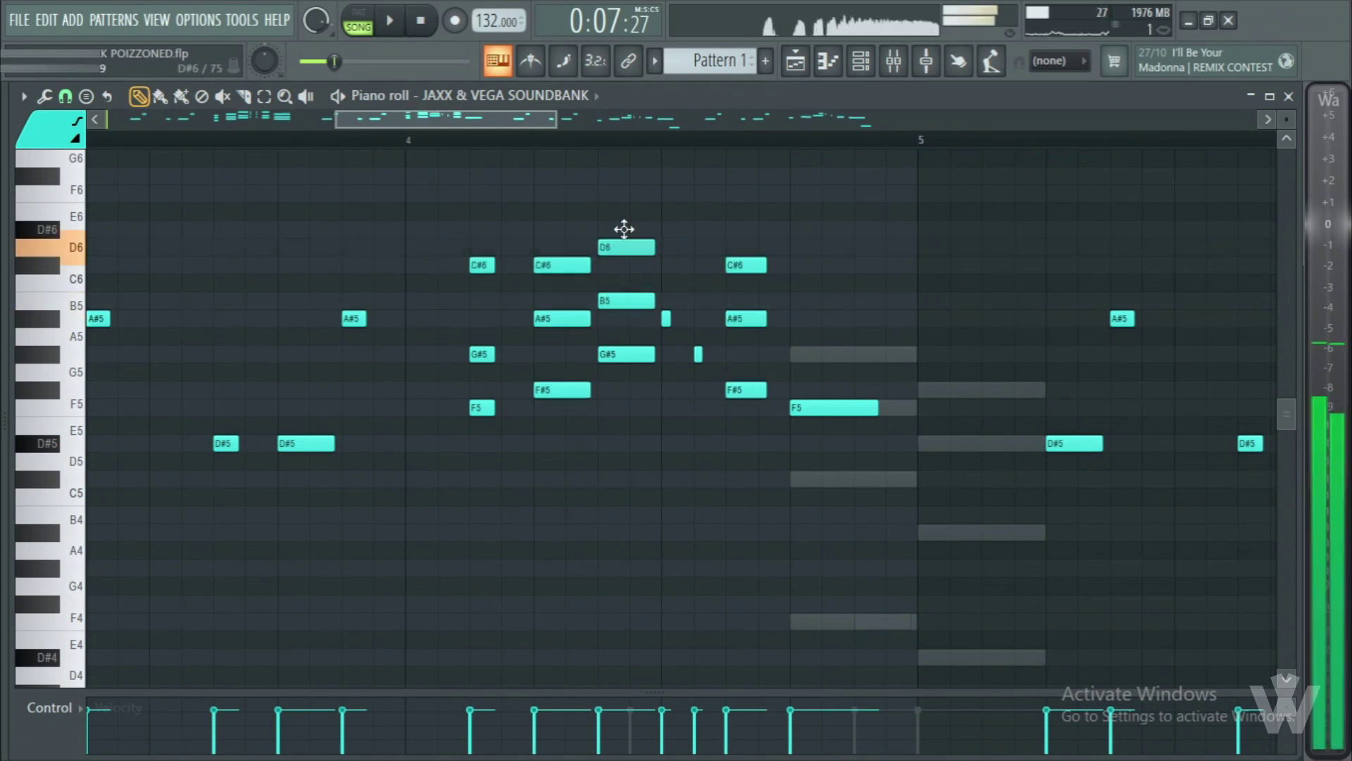
left_click(666, 193)
left_click(666, 265)
left_click(697, 230)
left_click(834, 264)
- Delete the single unharmonised melody notes in bars 1, 3, 5 and 7 of the JAXX & VEGA SOUNDBANK part
scroll(697, 335, "down", 3)
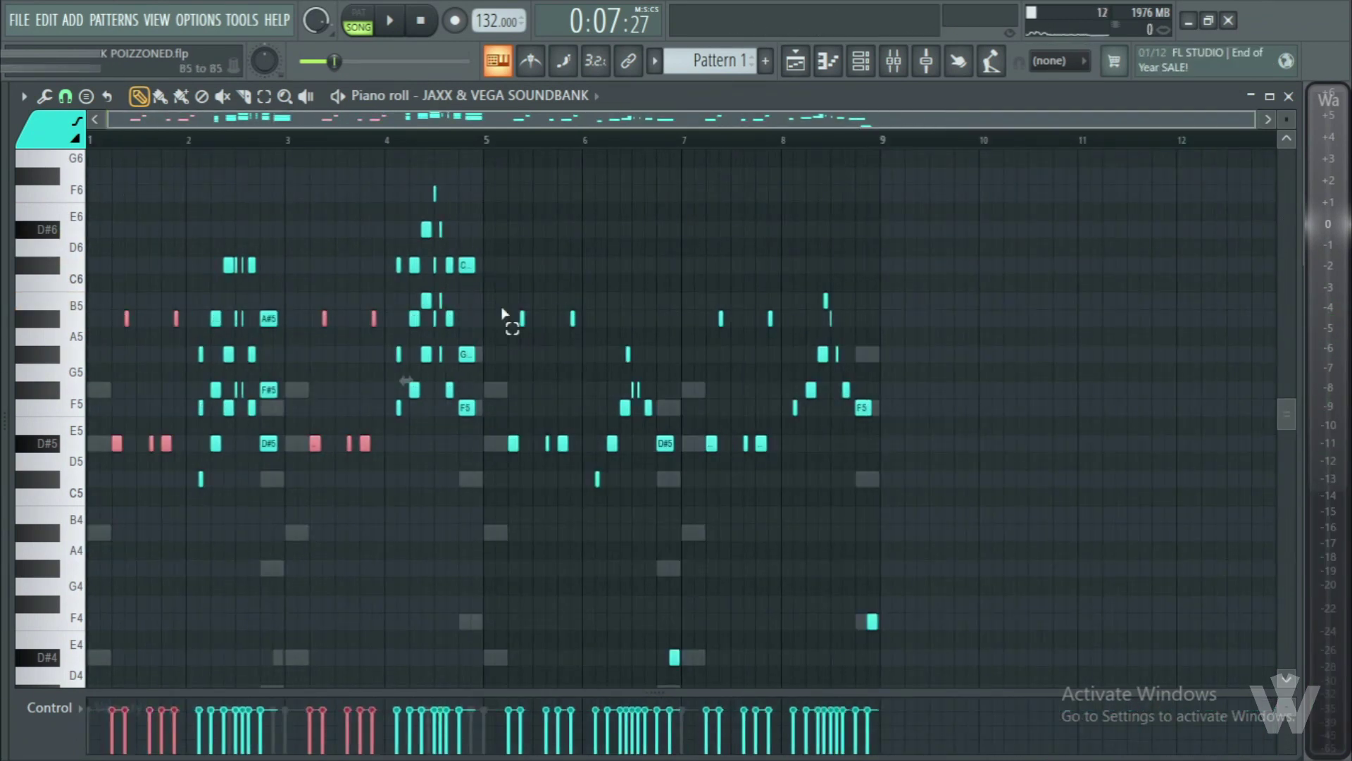
left_click_drag(503, 310, 579, 468)
left_click_drag(706, 303, 781, 517)
key("Delete")
scroll(721, 553, "up", 1)
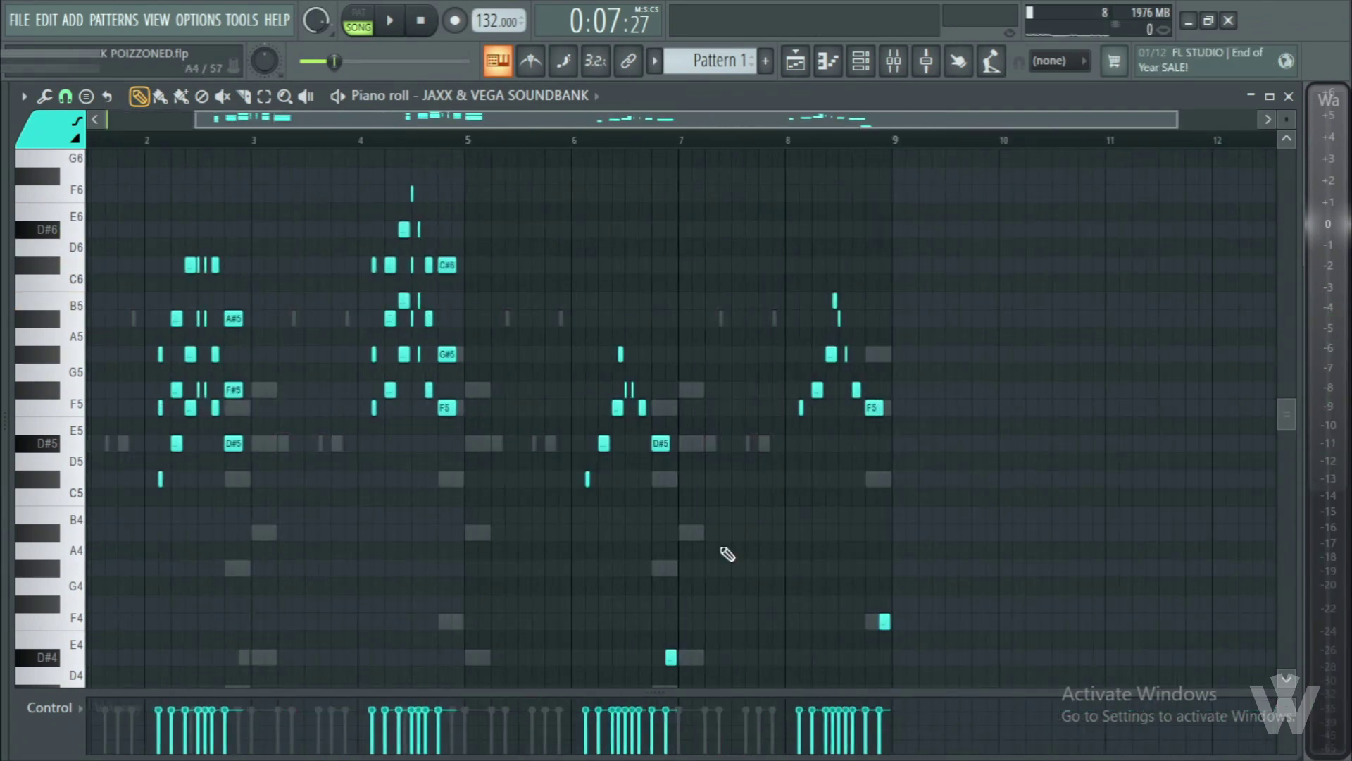
- Remove the low D#4 and F4 notes and the topmost G#5 and B5 melody notes from bars 6 and 8
scroll(705, 554, "up", 4)
right_click(1177, 621)
right_click(1062, 301)
right_click(554, 354)
right_click(679, 658)
scroll(489, 468, "down", 1)
scroll(489, 437, "up", 1)
- Copy the melody notes in bars 6 and 8 to higher pitches to build stacked harmonies like those in bars 2 and 4
mouse_move(1162, 396)
left_mouse_down()
mouse_move(502, 412)
mouse_move(512, 350)
left_mouse_up()
left_click_drag(512, 350, 512, 261, "shift")
scroll(488, 519, "down", 1)
scroll(542, 493, "up", 3)
left_click_drag(667, 386, 667, 345, "shift")
scroll(541, 525, "down", 3)
scroll(986, 493, "up", 3)
left_click_drag(707, 386, 707, 260, "shift")
left_click_drag(772, 350, 771, 296, "shift")
left_click_drag(771, 296, 771, 225, "shift")
left_click_drag(810, 314, 813, 272, "shift")
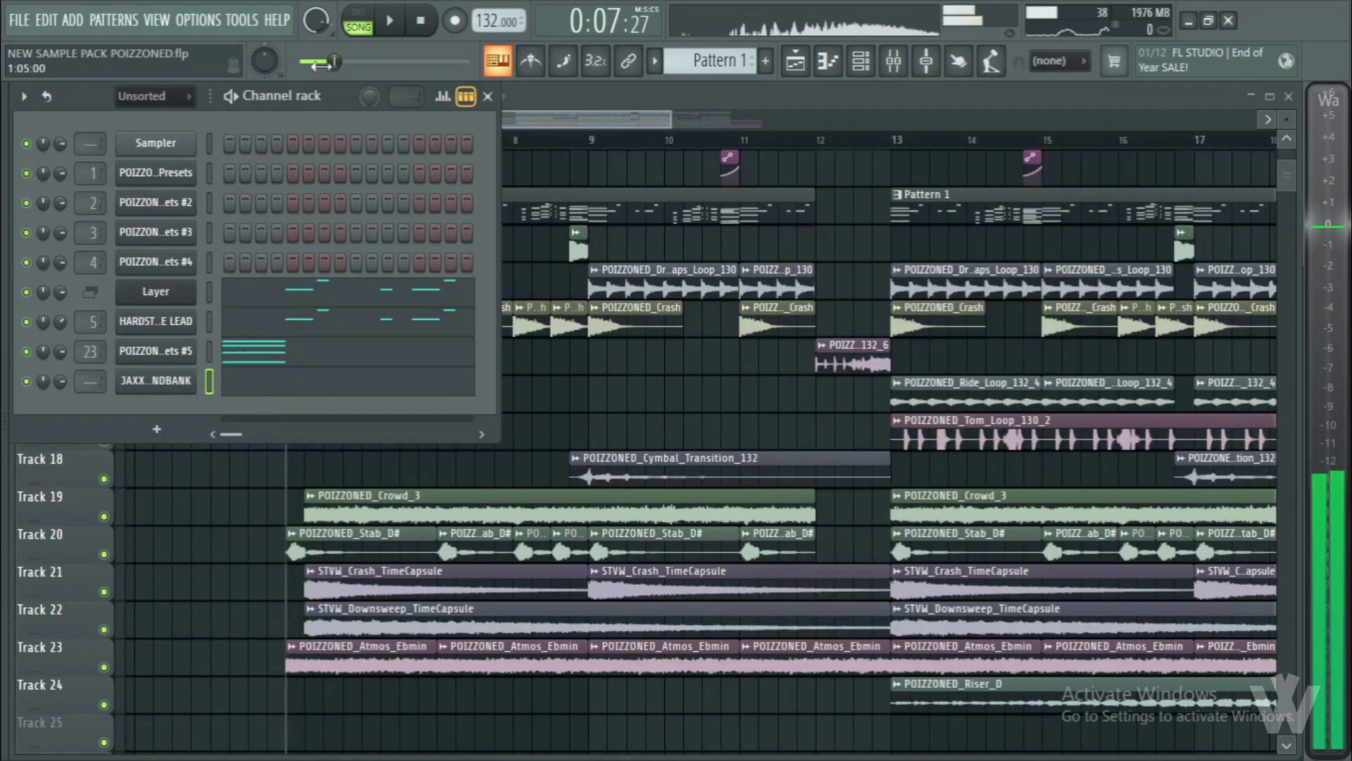
- Route the JAXX & VEGA SOUNDBANK channel to mixer track 24 and lower its fader to -7.1 dB
key("space")
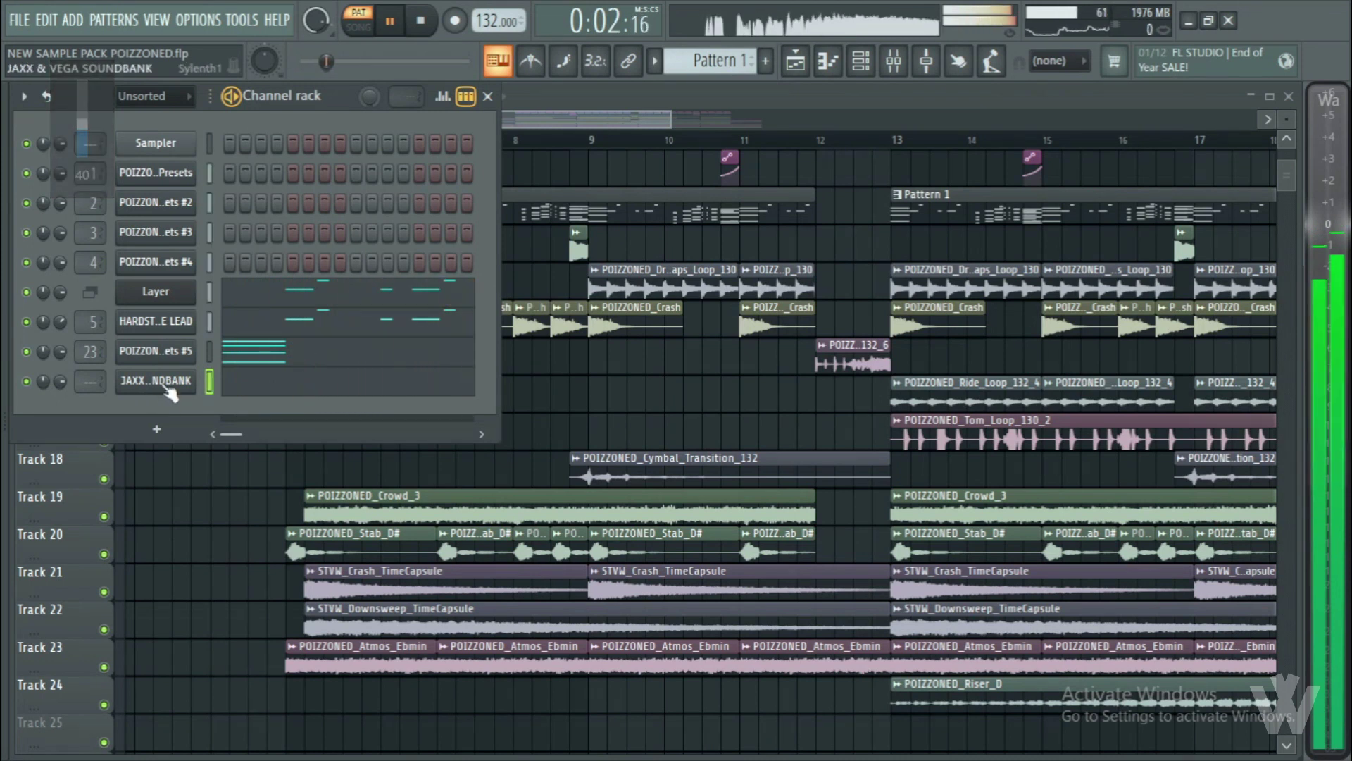
key("ctrl+l")
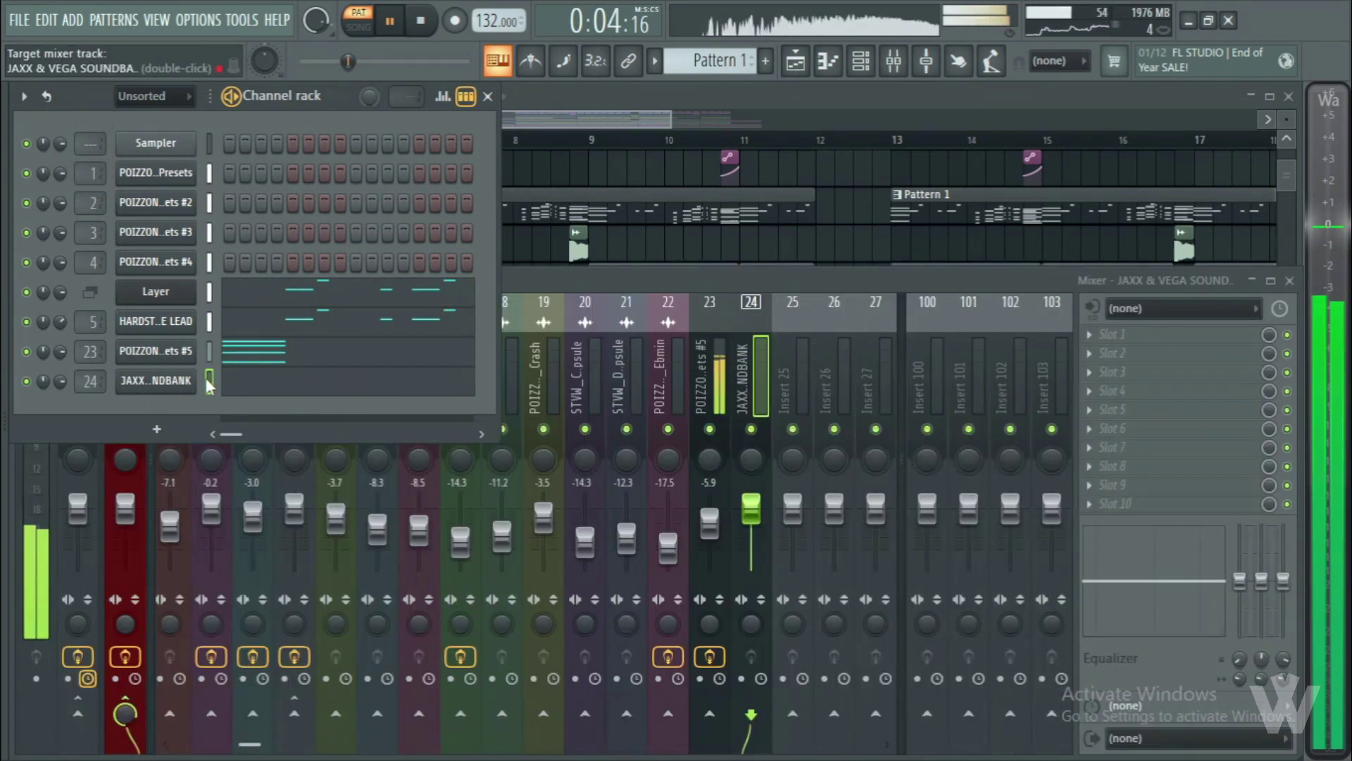
key("space")
left_click_drag(746, 506, 751, 535)
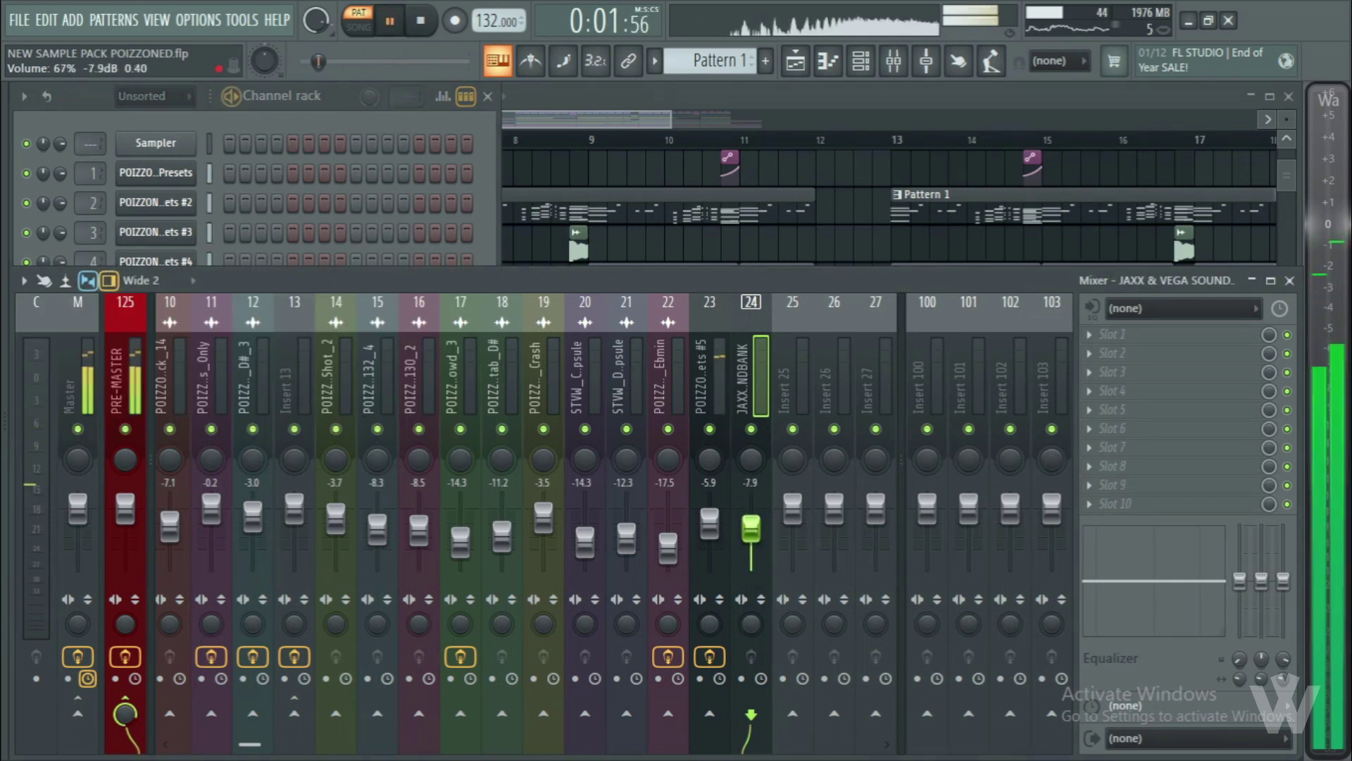
scroll(659, 377, "down", 3)
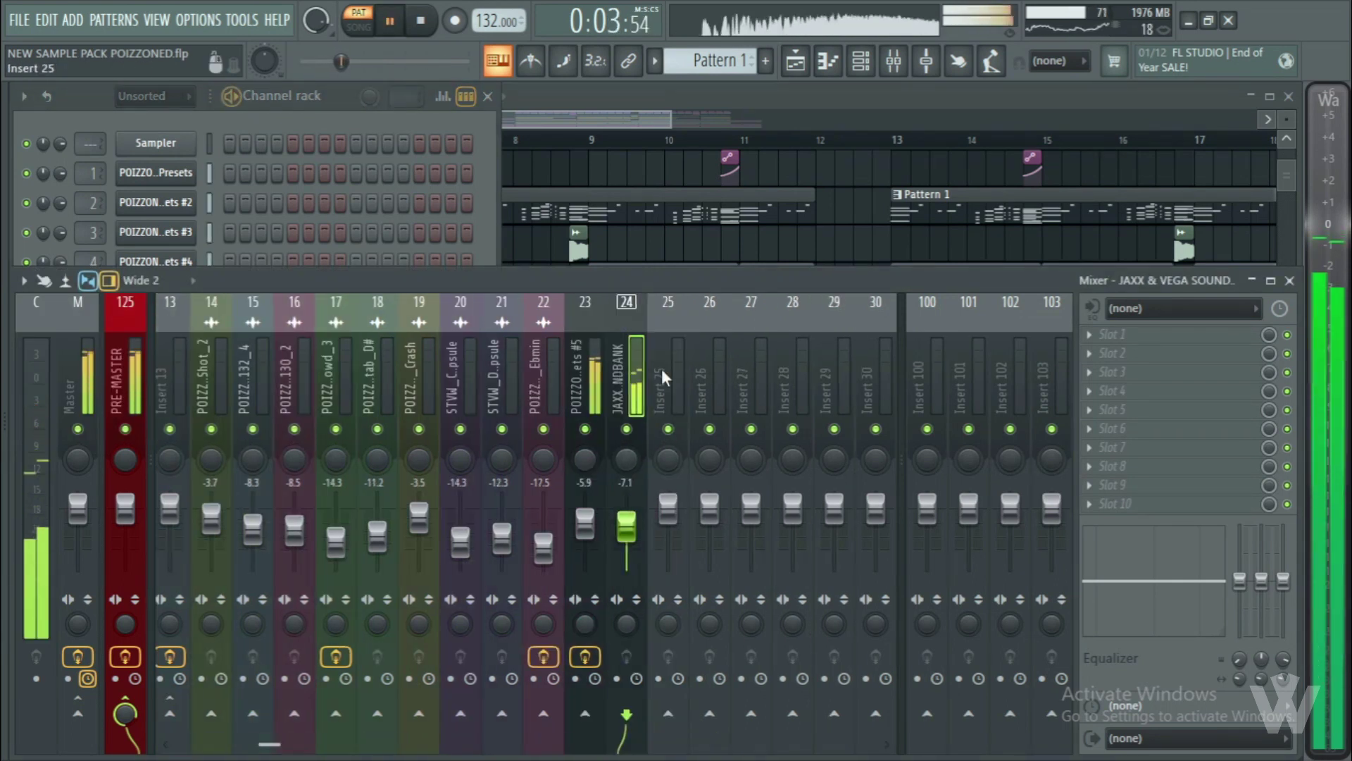
- Insert Fruity Blood Overdrive in the first effect slot of mixer track 24 to distort the JAXX & VEGA SOUNDBANK lead
left_click(1150, 338)
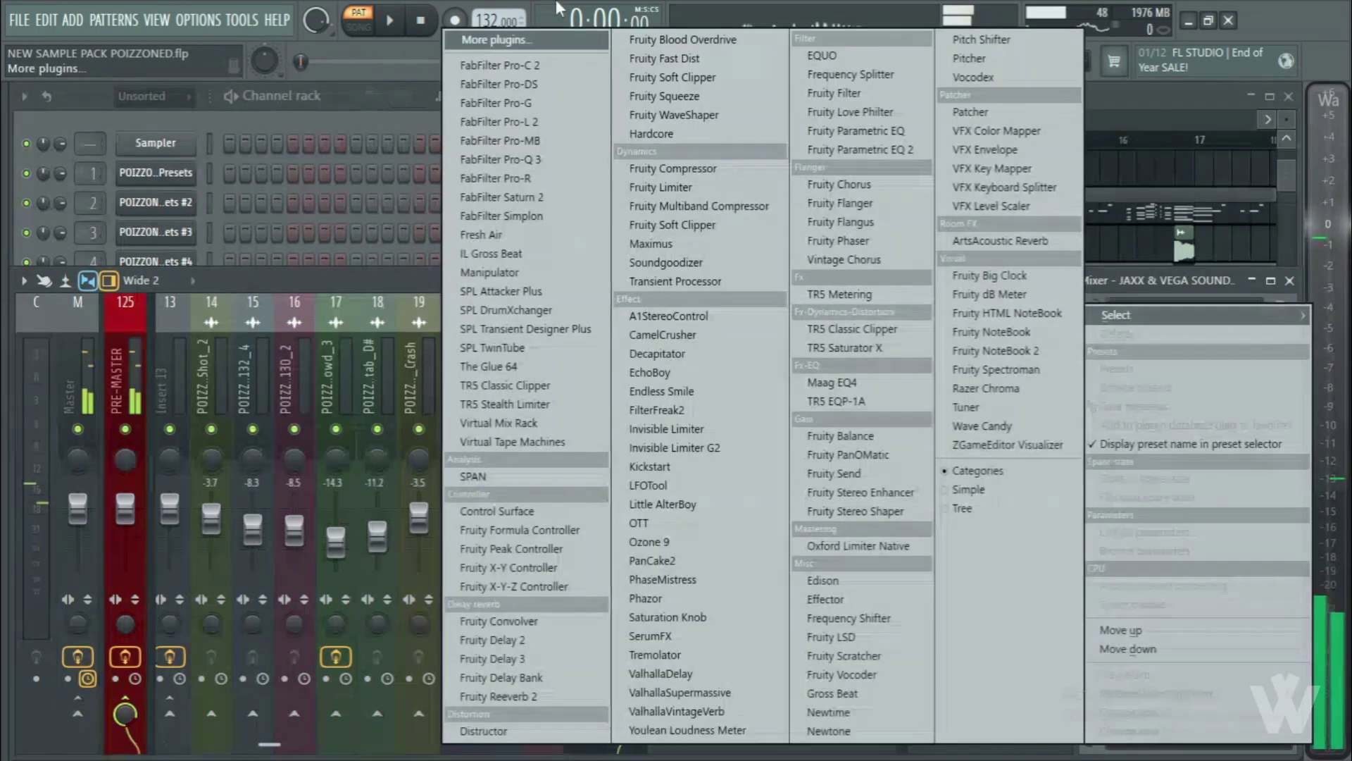
left_click(666, 44)
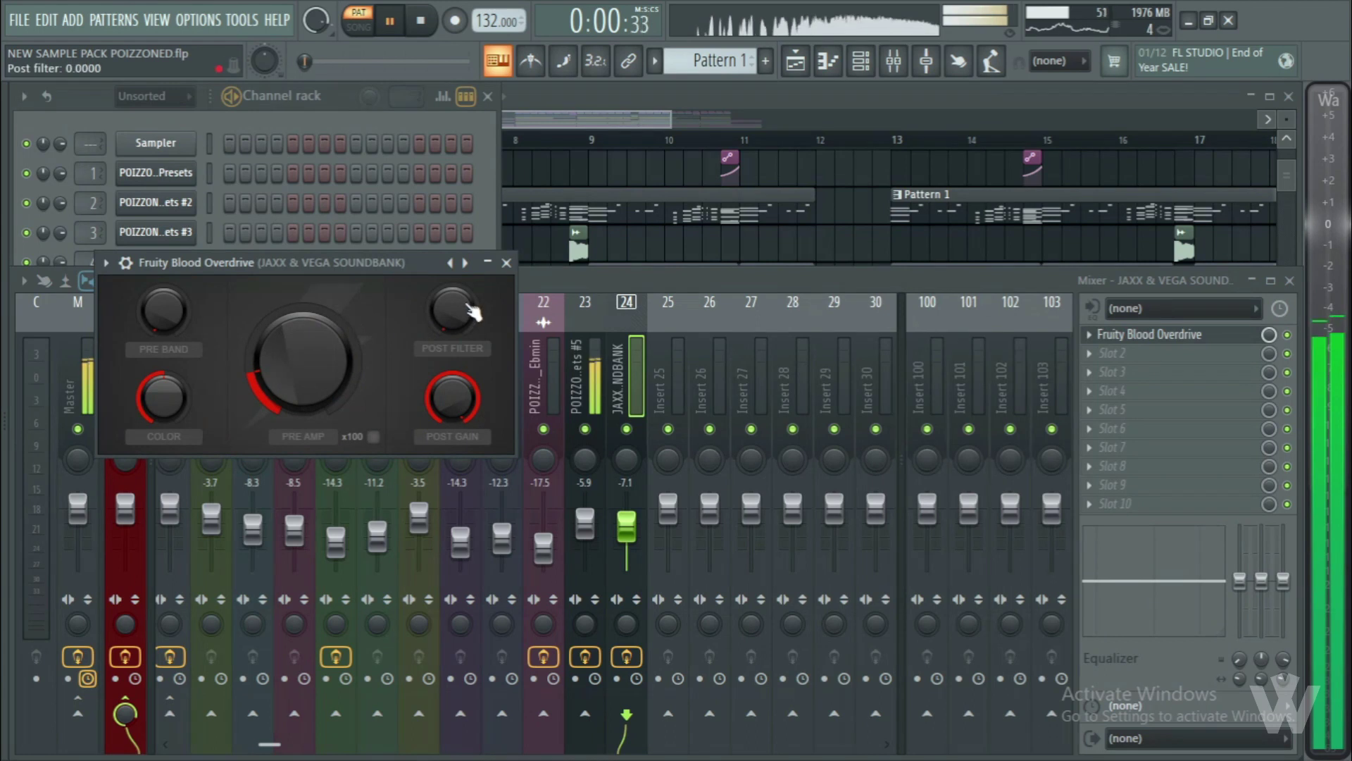
left_click(507, 267)
- Check the effects on mixer track 23 and insert FabFilter Pro-Q 3 in the third effect slot of mixer track 24
left_click(581, 393)
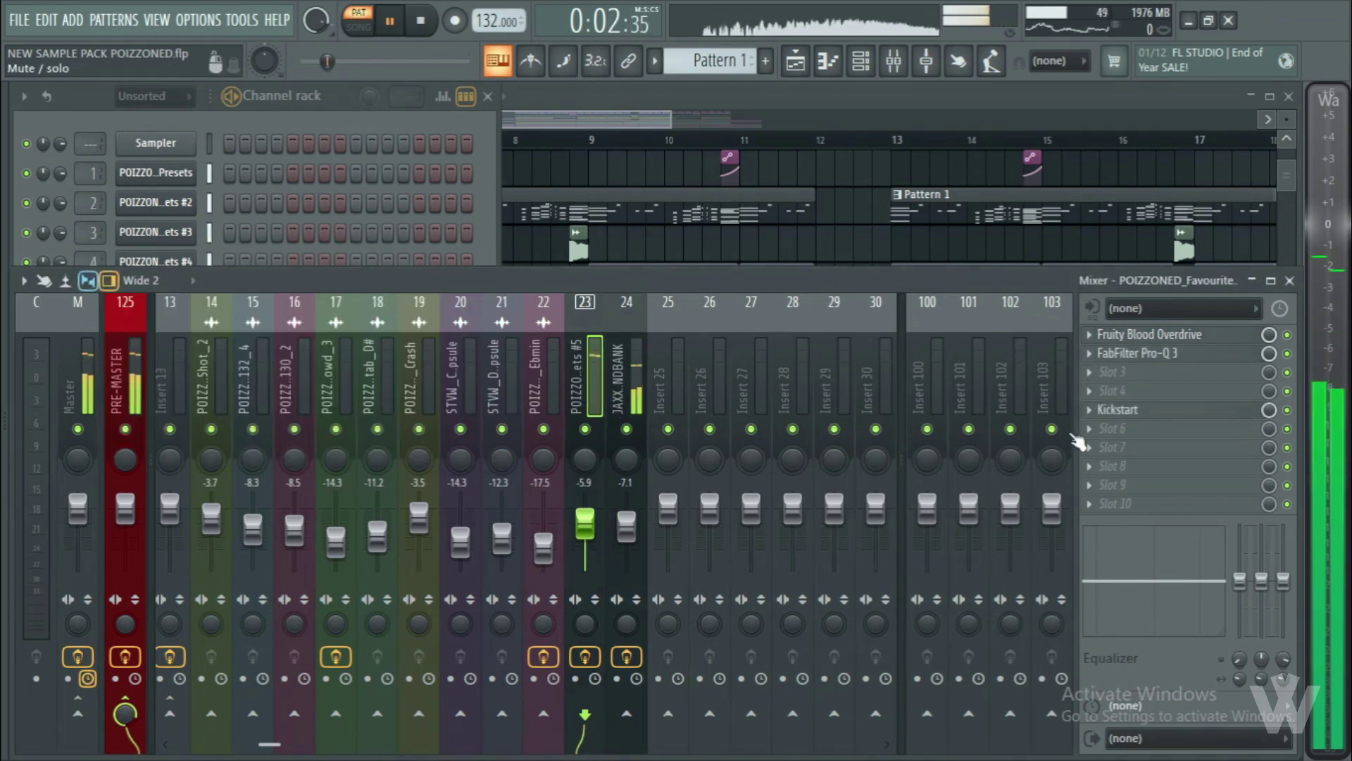
left_click(620, 366)
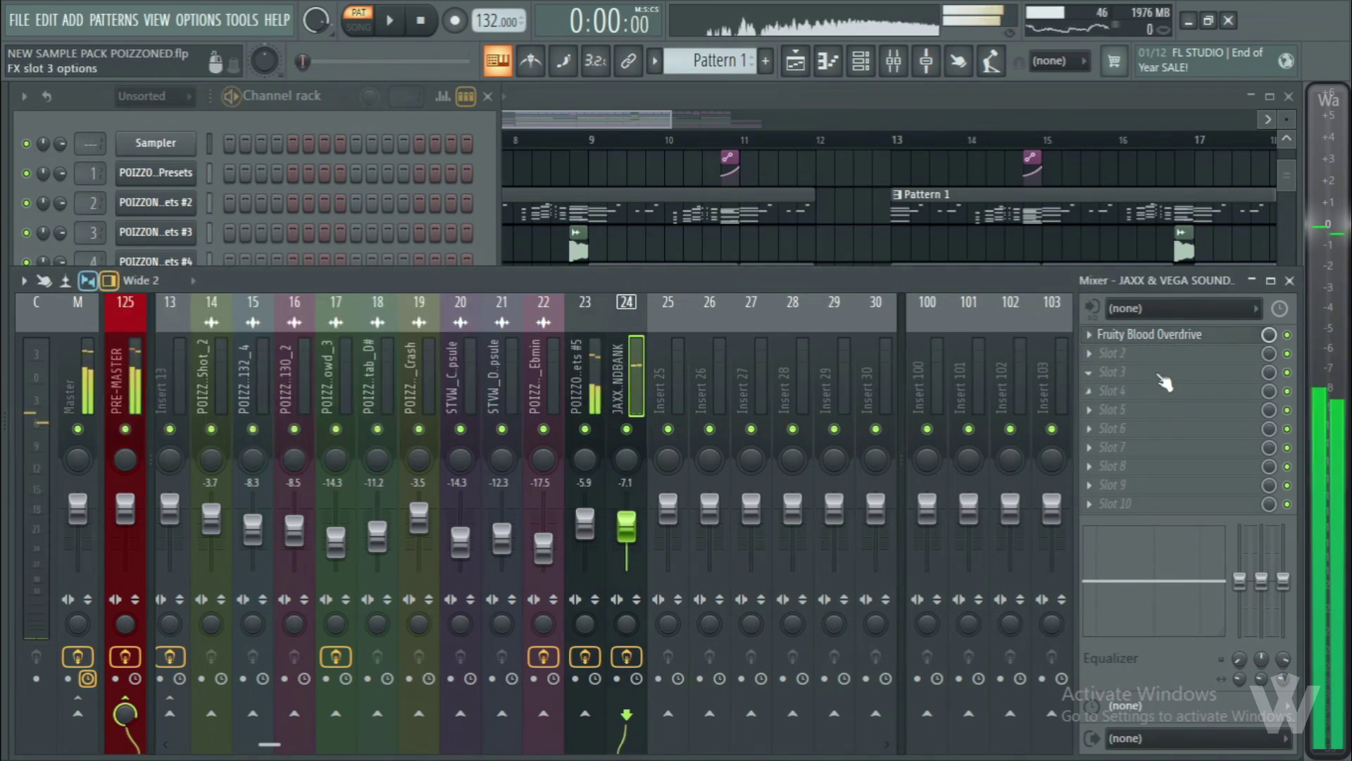
left_click(1164, 382)
left_click(542, 163)
left_click_drag(660, 286, 1183, 304)
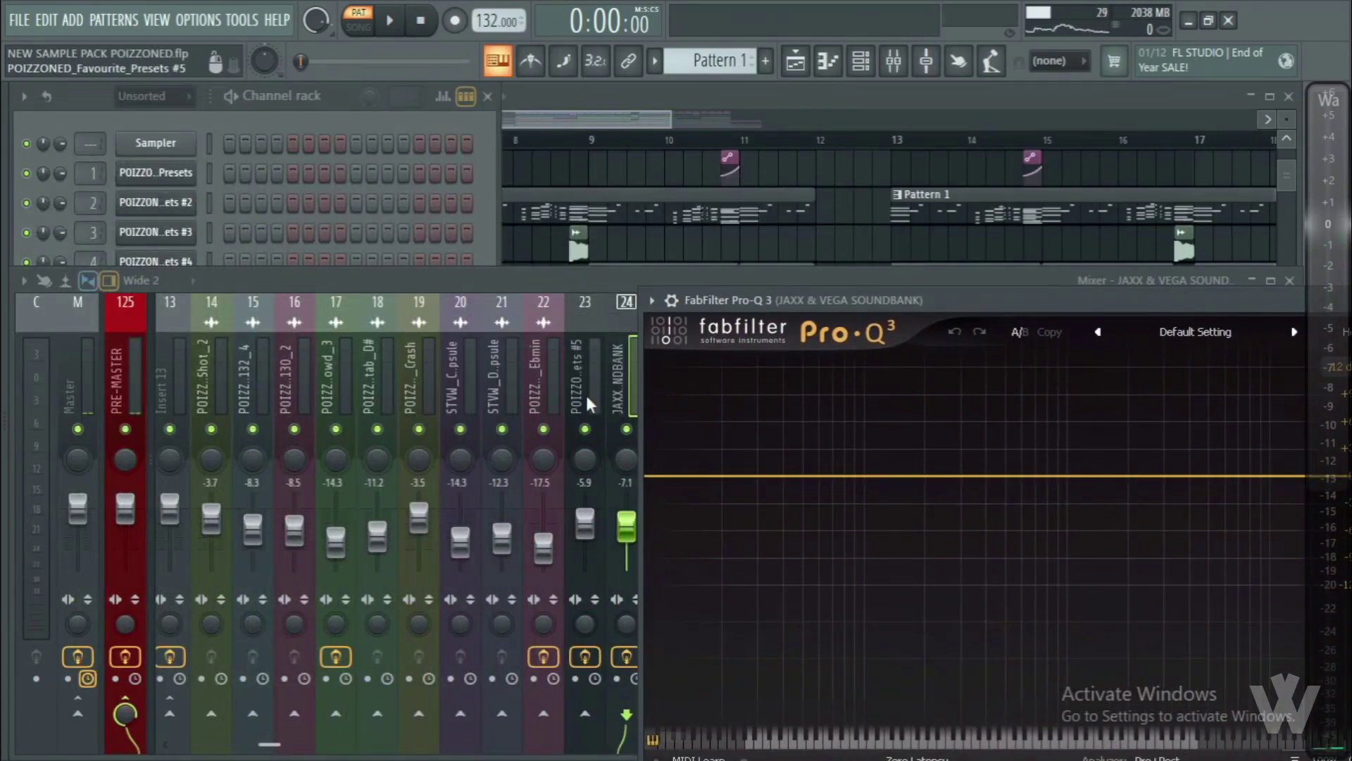
left_click_drag(858, 296, 582, 194)
- Overlay the POIZZONED_Favourite_Presets #5 spectrum in the Pro-Q 3 analyzer and play the pattern to compare it with the JAXX & VEGA SOUNDBANK lead
left_click(936, 232)
left_click(751, 252)
left_click(896, 662)
scroll(856, 504, "down", 1)
scroll(860, 509, "up", 1)
left_click_drag(723, 206, 601, 209)
scroll(695, 505, "down", 1)
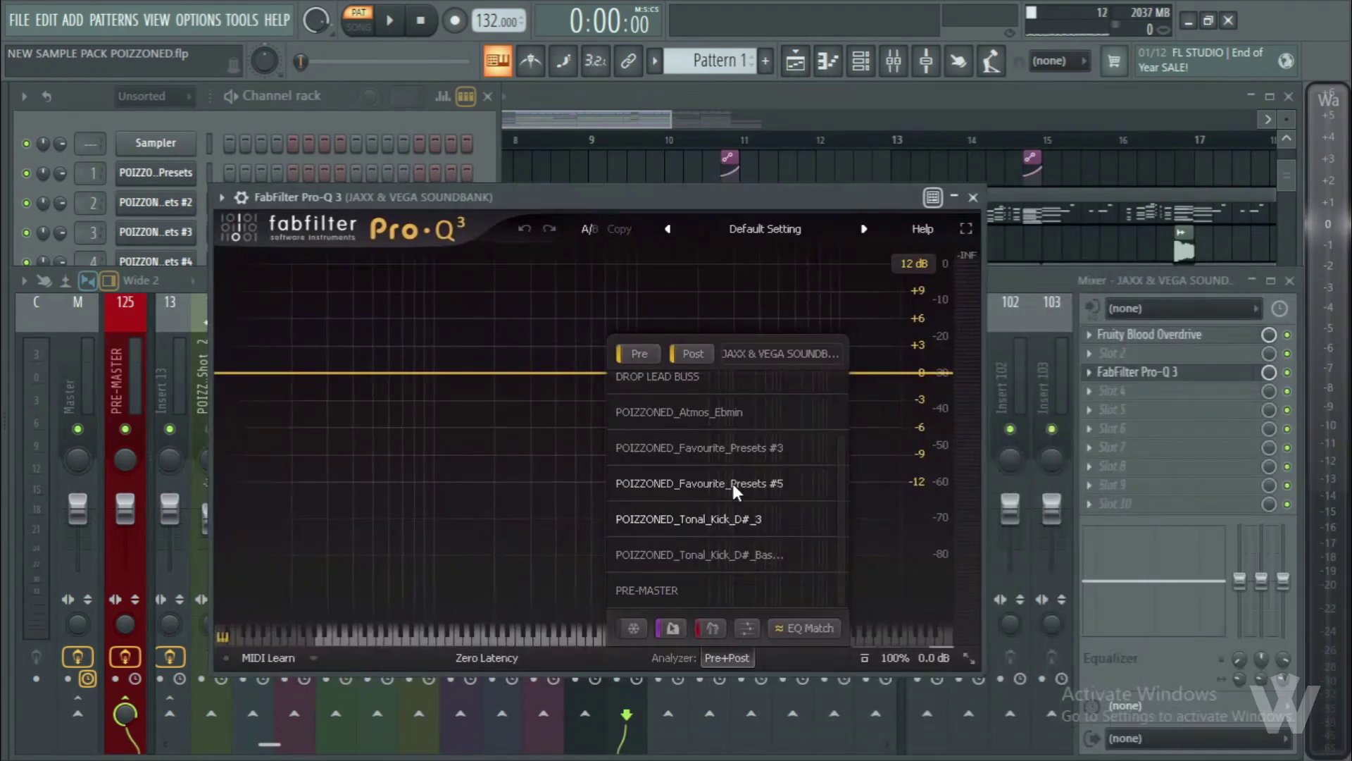
key("space")
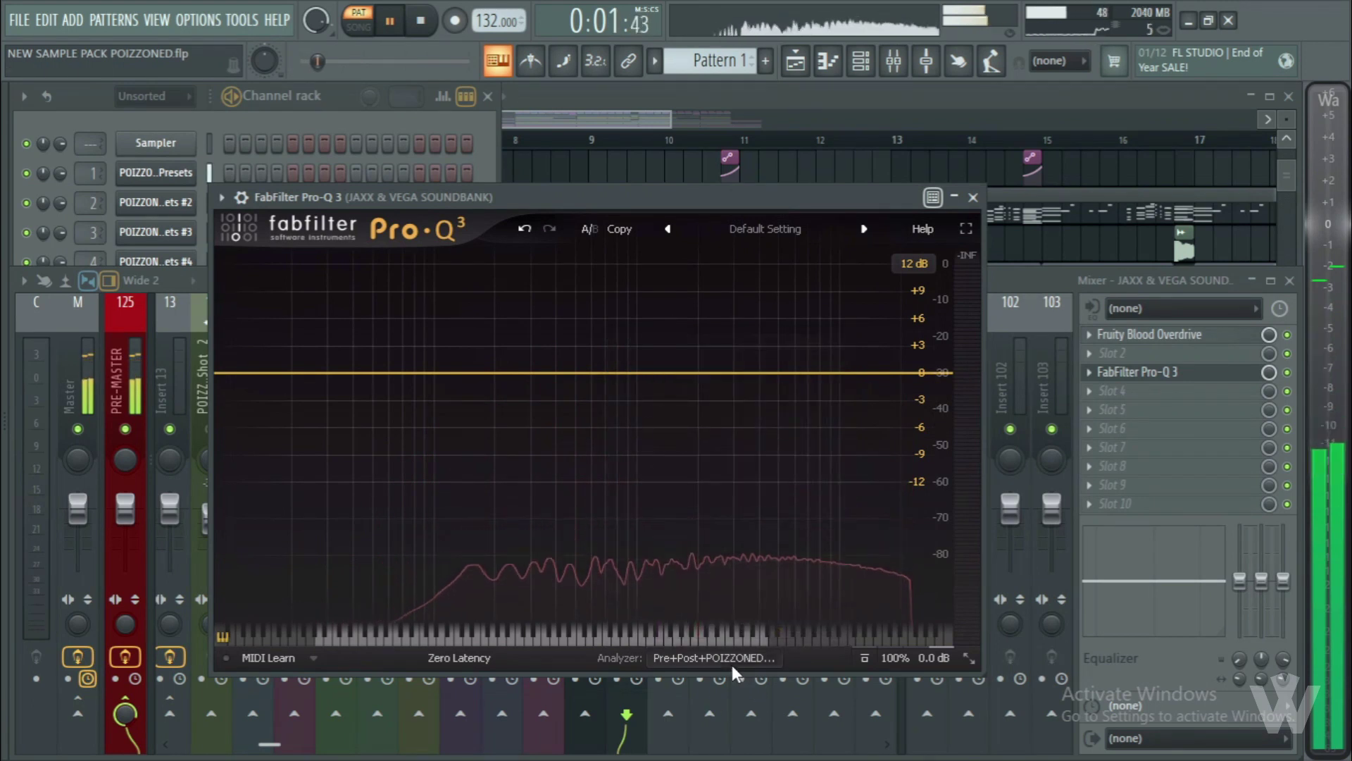
left_click(589, 193)
left_click_drag(589, 193, 561, 155)
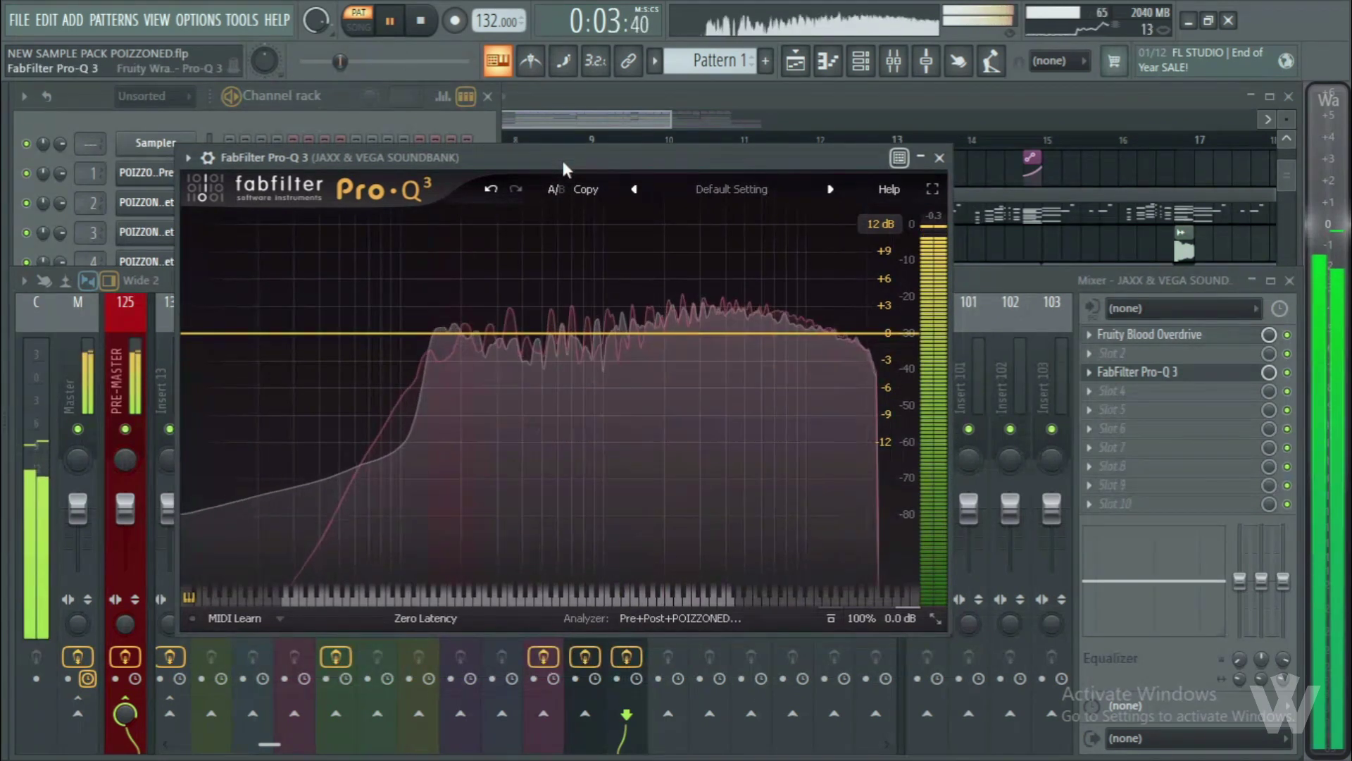
key("space")
- Shape the lead's EQ with a low-mid dip of about -7 dB, a small midrange boost and a 2.07 dB boost at 11183 Hz
left_click_drag(447, 332, 445, 403)
key("space")
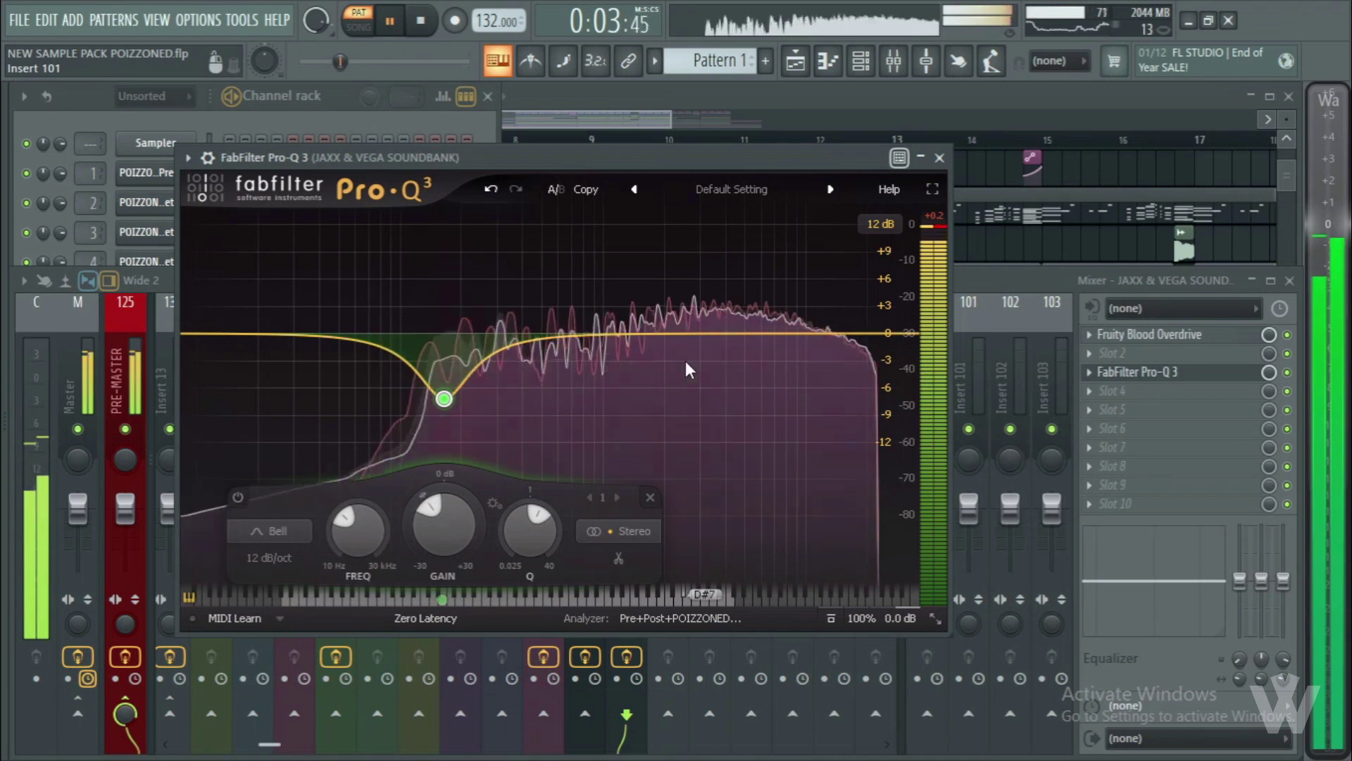
left_click_drag(617, 332, 566, 319)
left_click_drag(715, 332, 816, 315)
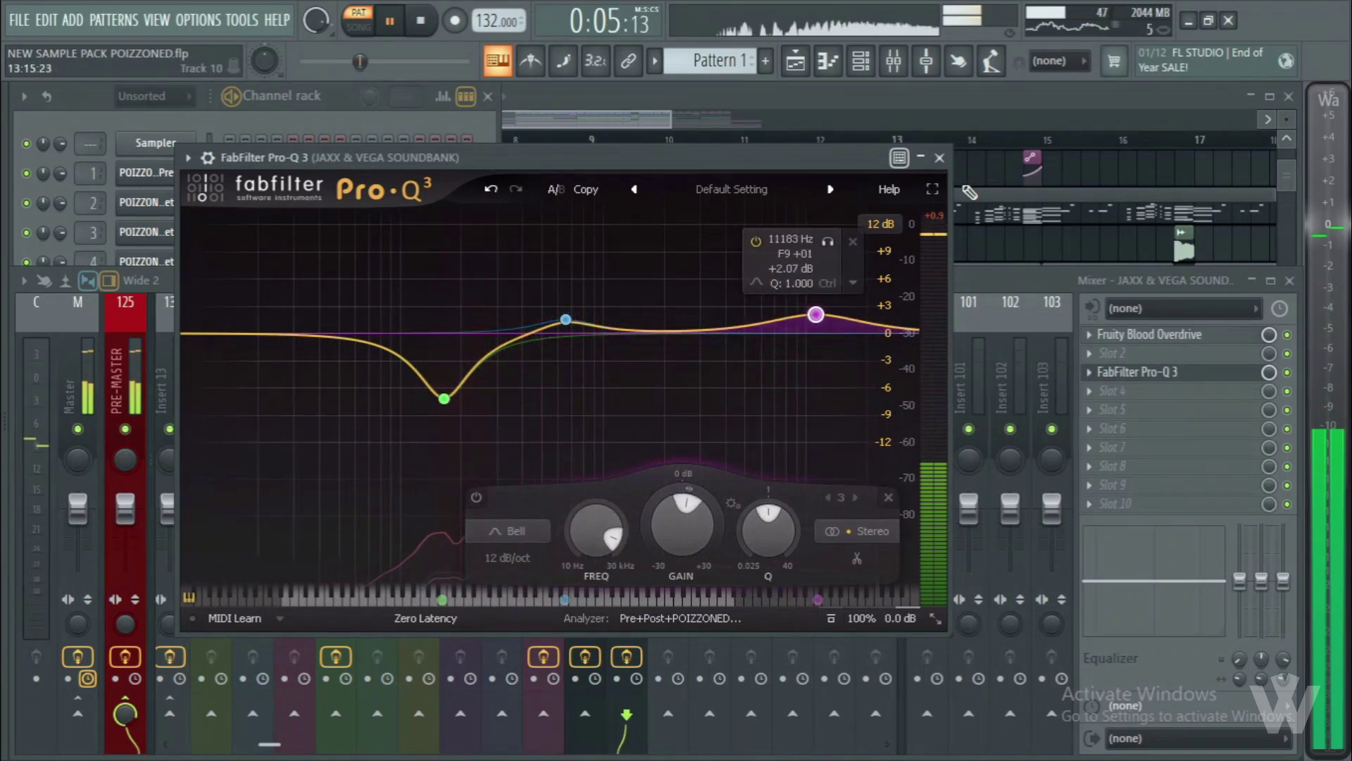
- Add a 48 dB/oct low cut at 112.69 Hz to the lead's EQ and close the Pro-Q 3 window
left_click_drag(188, 334, 410, 345)
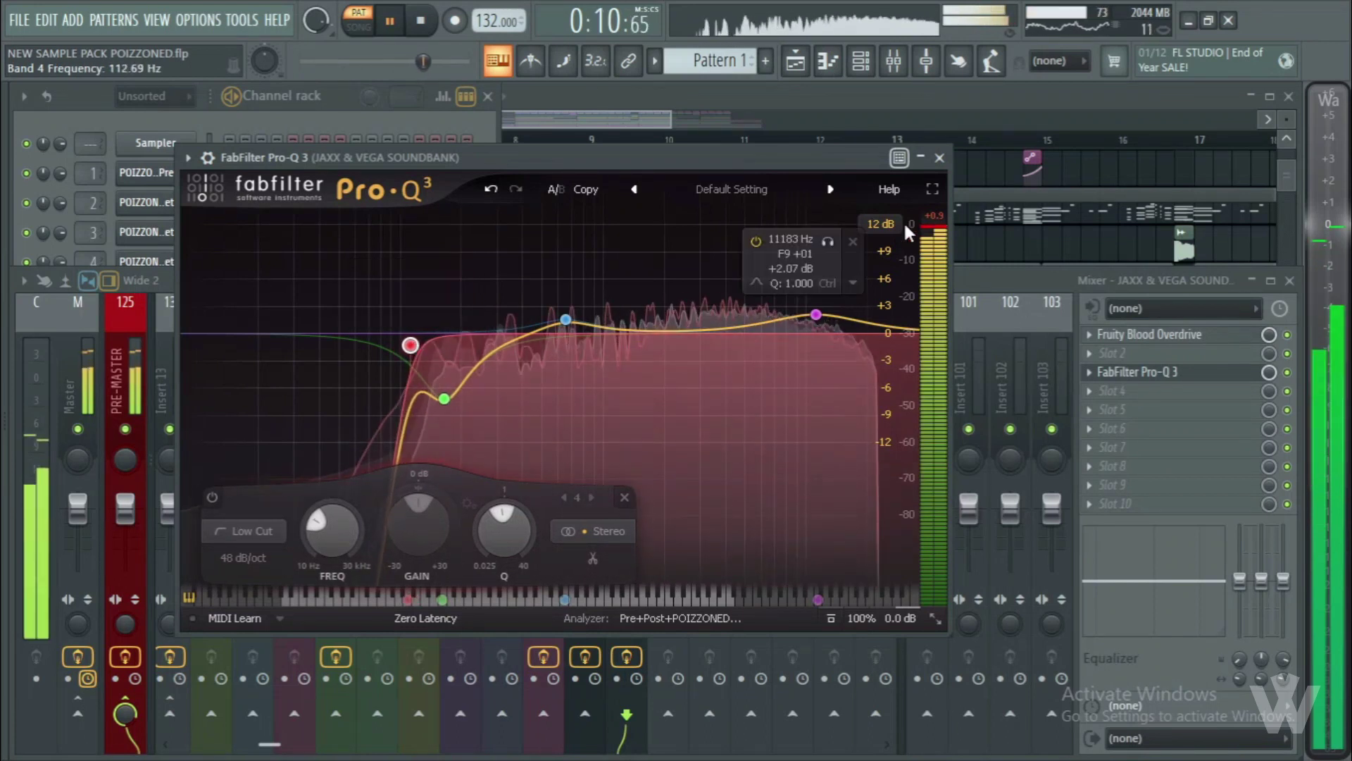
left_click(940, 158)
key("space")
- Insert Kickstart in the fourth effect slot of mixer track 24 and reduce its mix to about 91%
left_click(1112, 391)
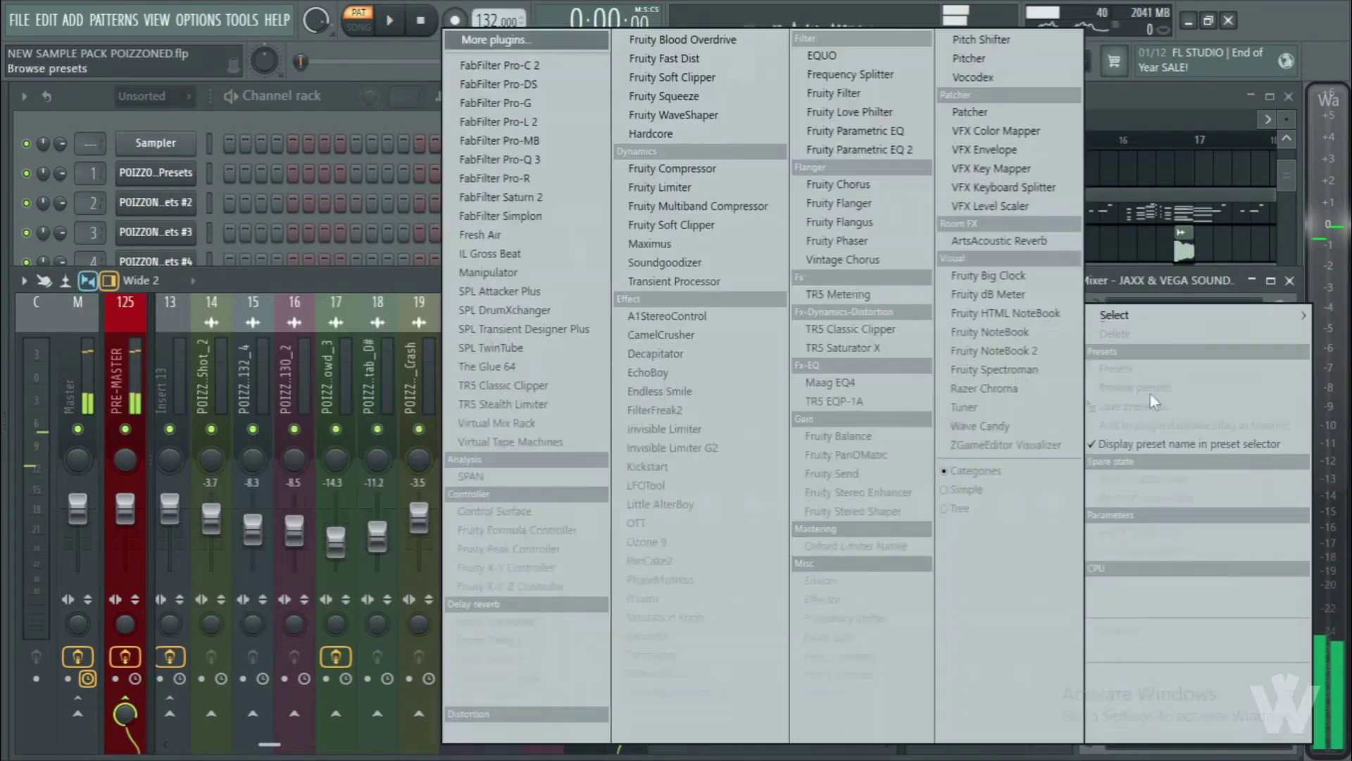
left_click(548, 182)
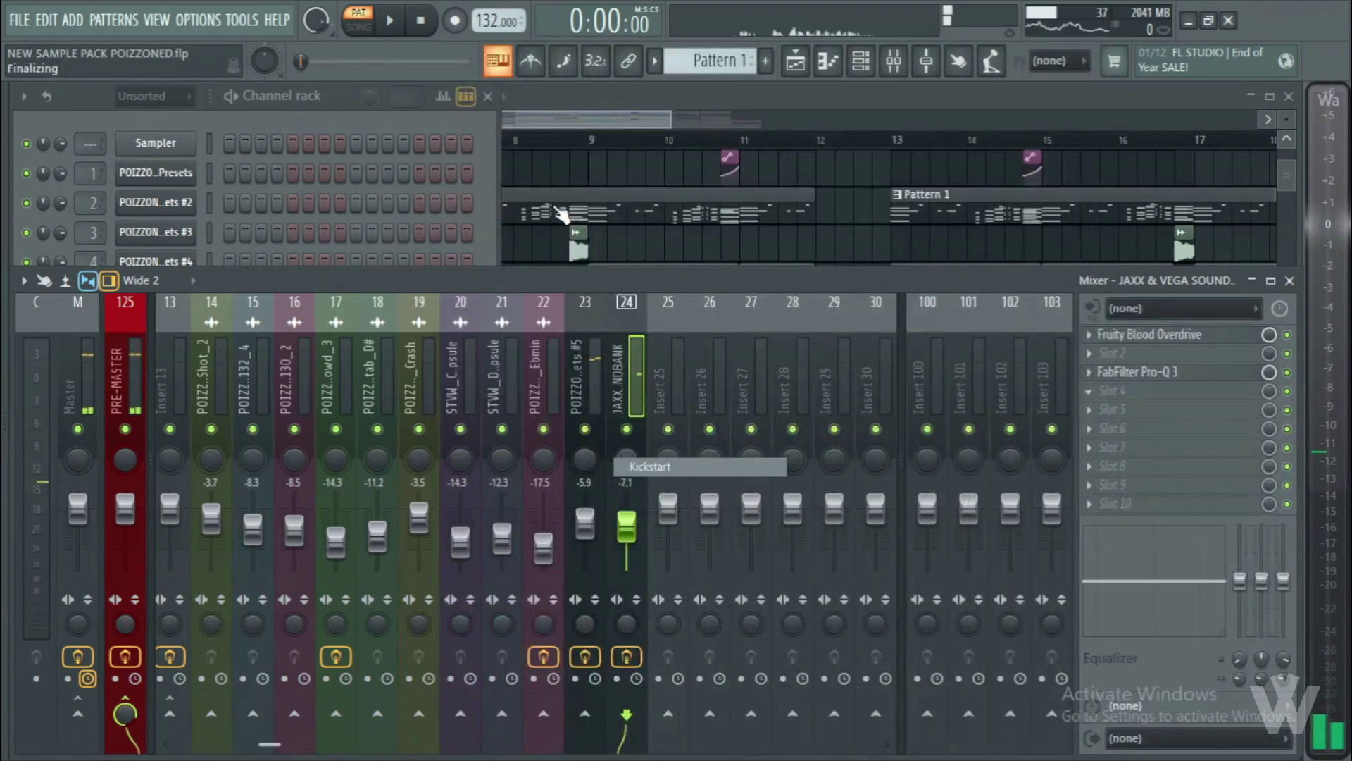
key("space")
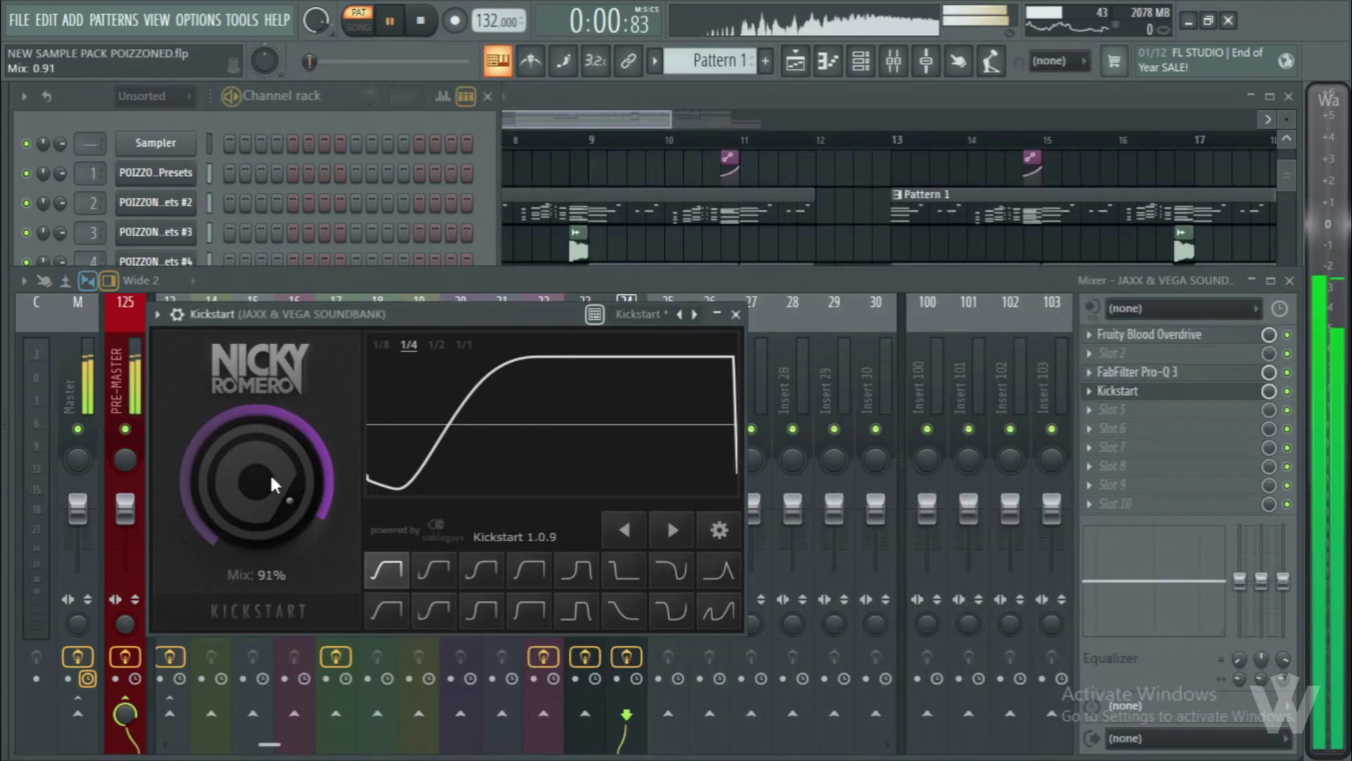
left_click(735, 315)
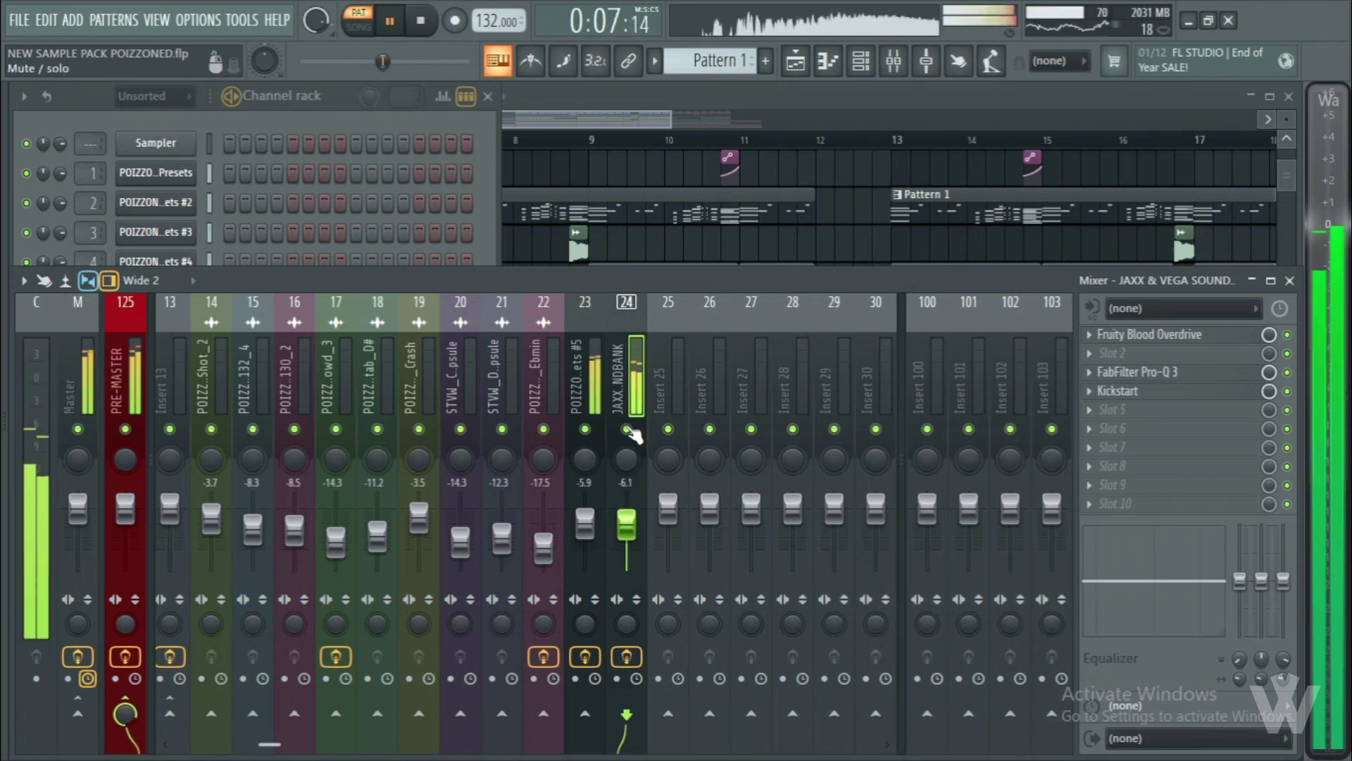
- Add an A#4 note to the long chord at the end of bar 6 in the JAXX & VEGA SOUNDBANK piano roll
scroll(628, 397, "up", 4)
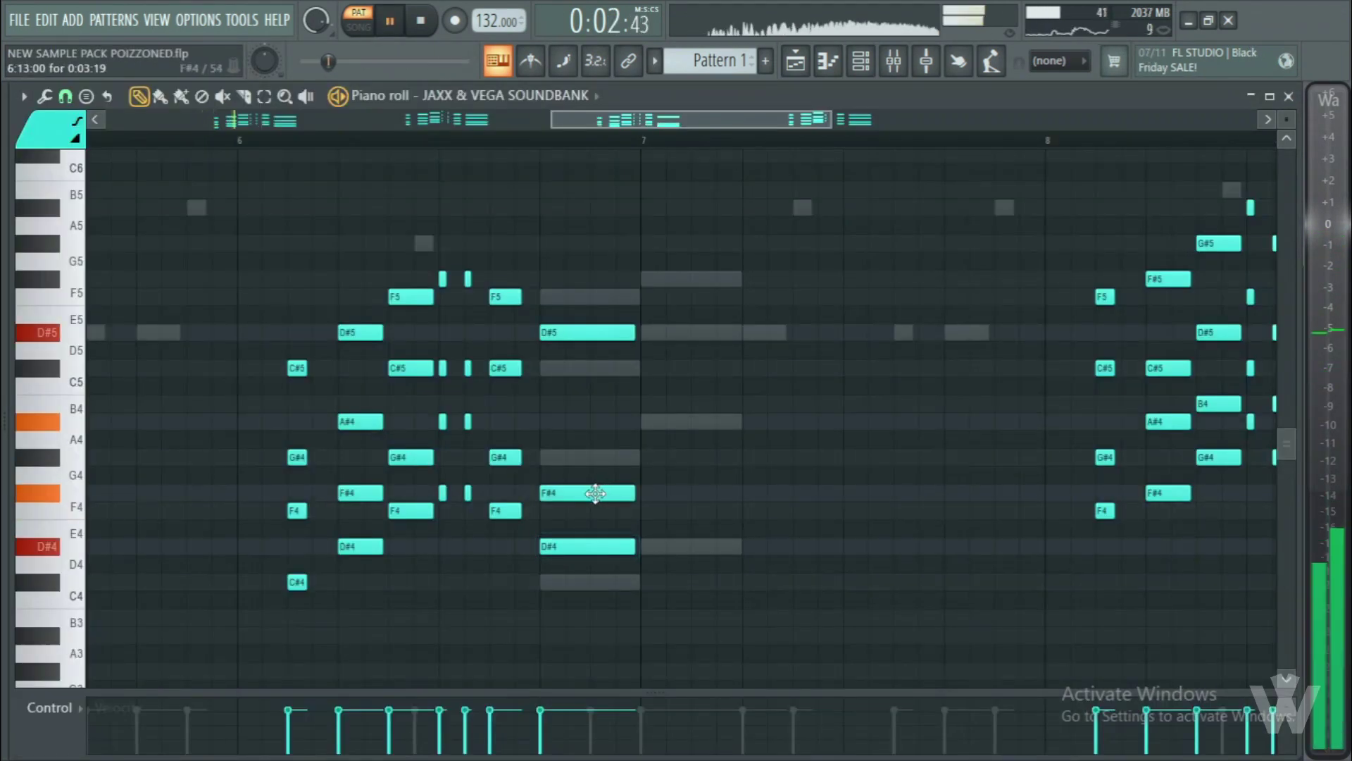
left_click(595, 421)
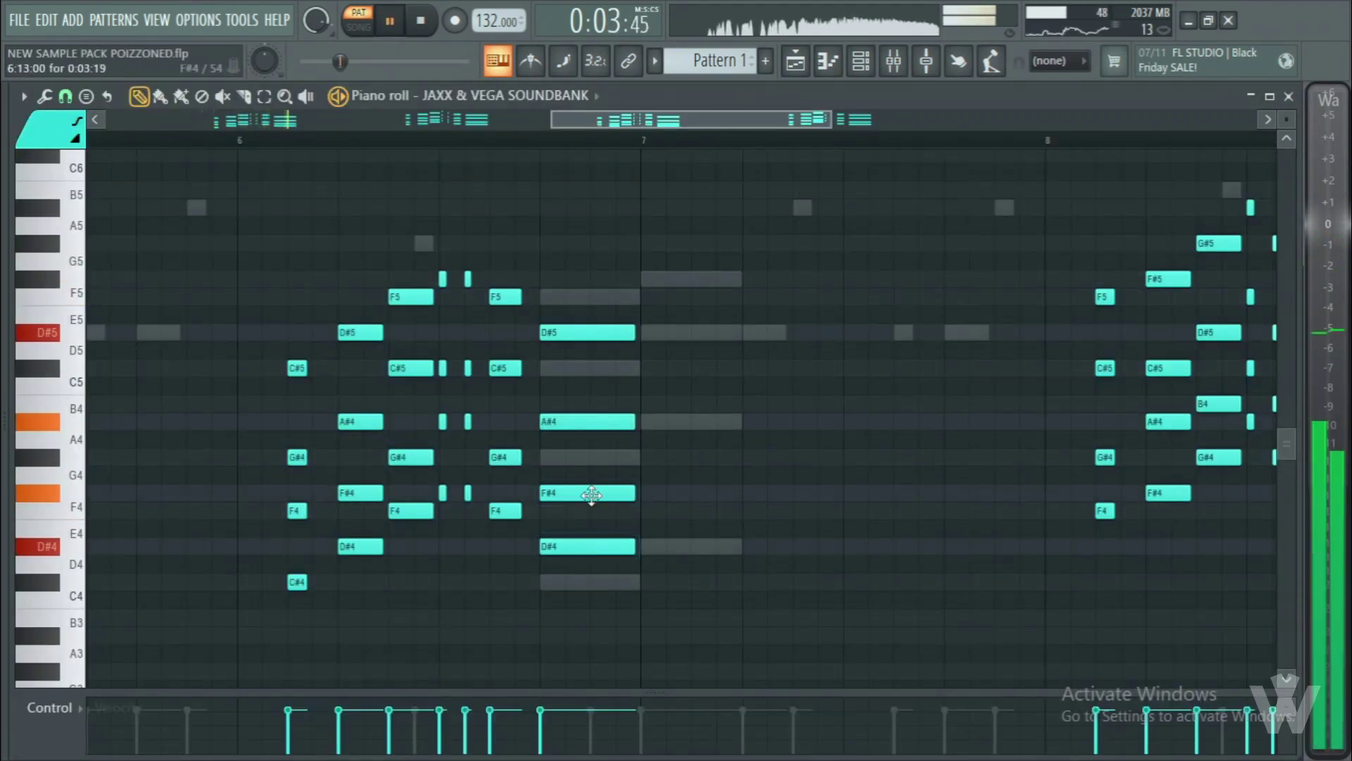
scroll(600, 512, "down", 3, "ctrl")
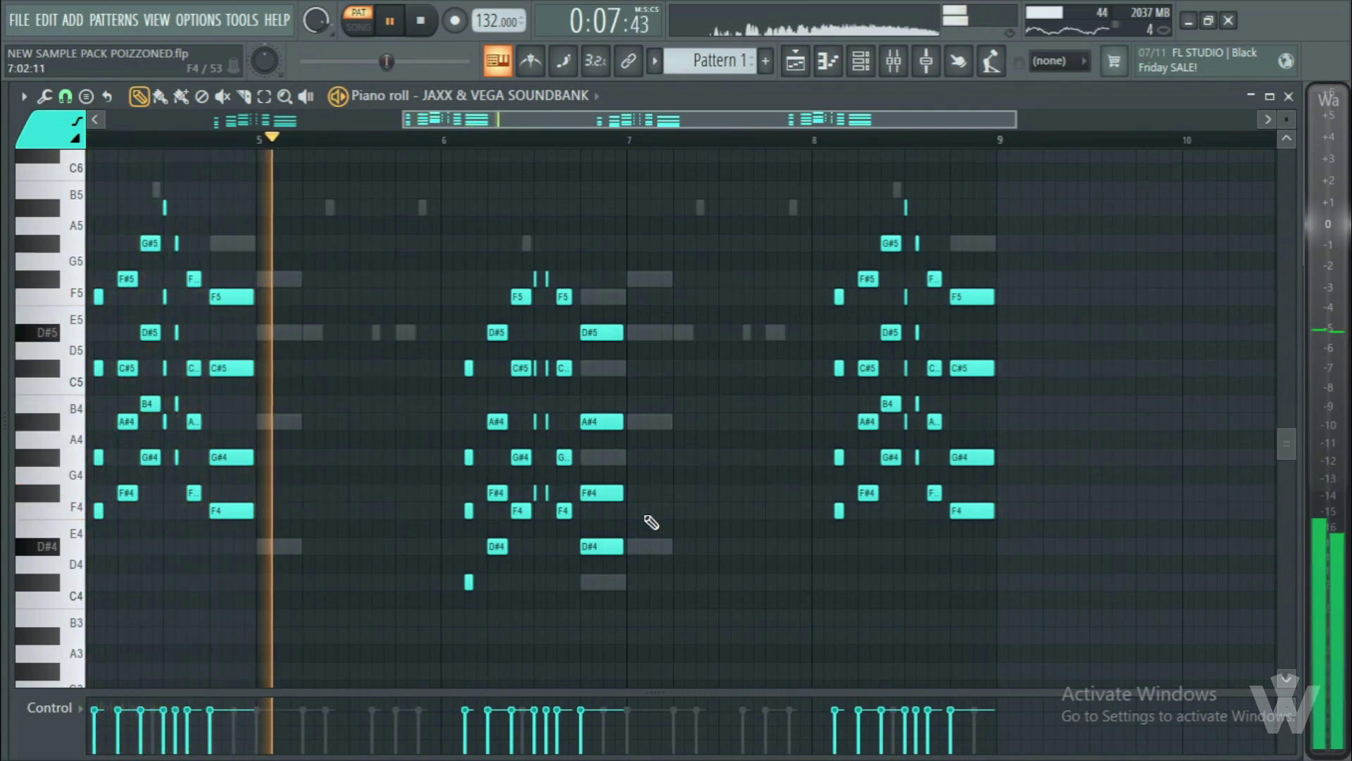
left_click(1288, 97)
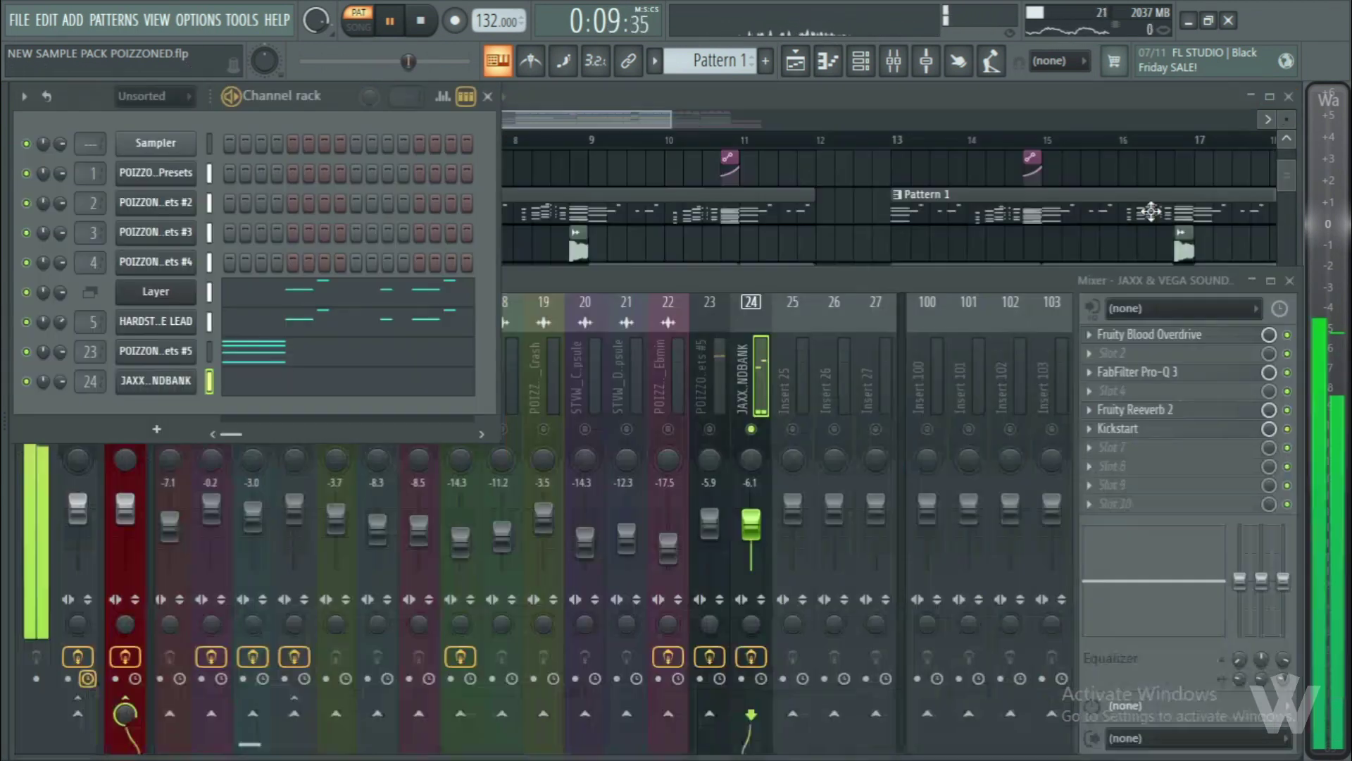
- Unsolo mixer track 24, lower its fader to -7.1 dB during playback and close the mixer
left_click(765, 424)
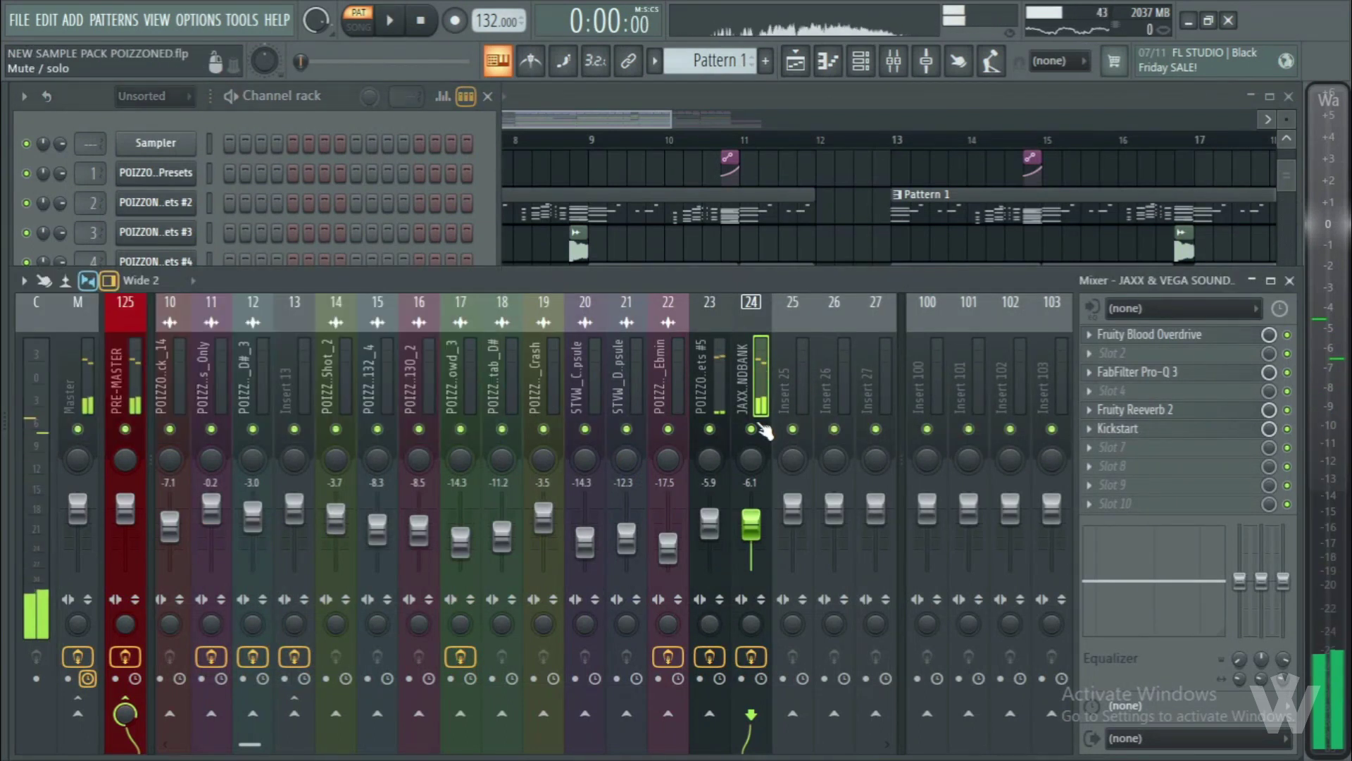
key("space")
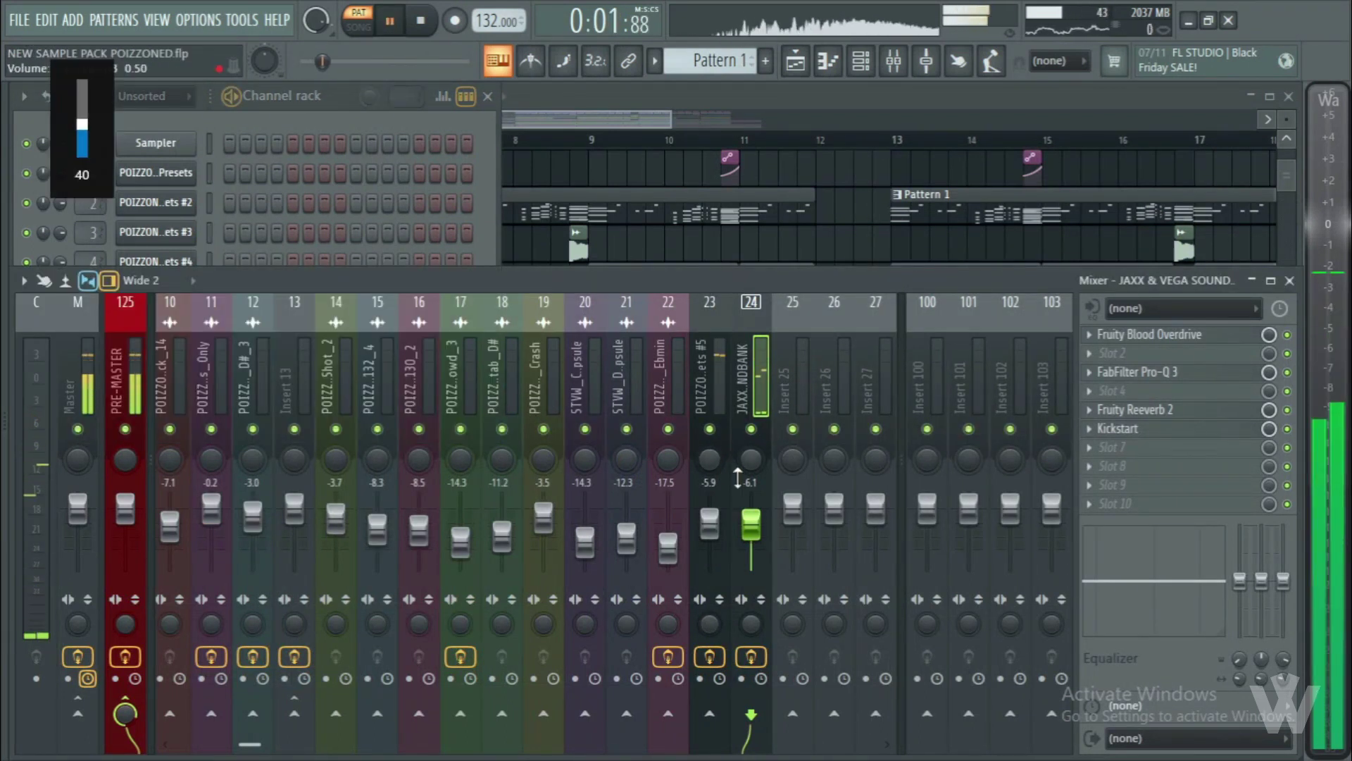
left_click_drag(753, 543, 752, 548)
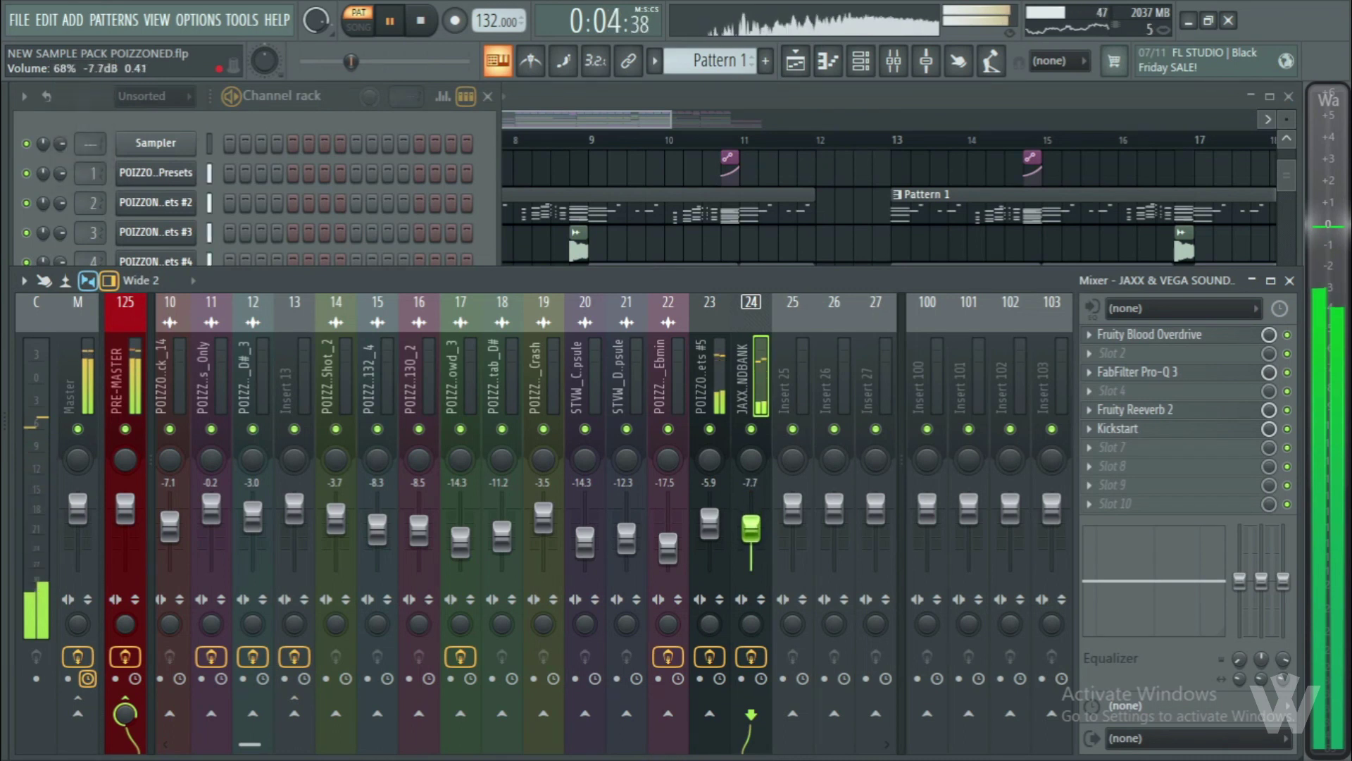
left_click(1290, 281)
key("F6")
- Play the arrangement through the bar 12 transition and inspect the settings of the POIZZONED_Vox_Chops_Loop_F#_130 clip on Track 26
scroll(510, 419, "down", 2)
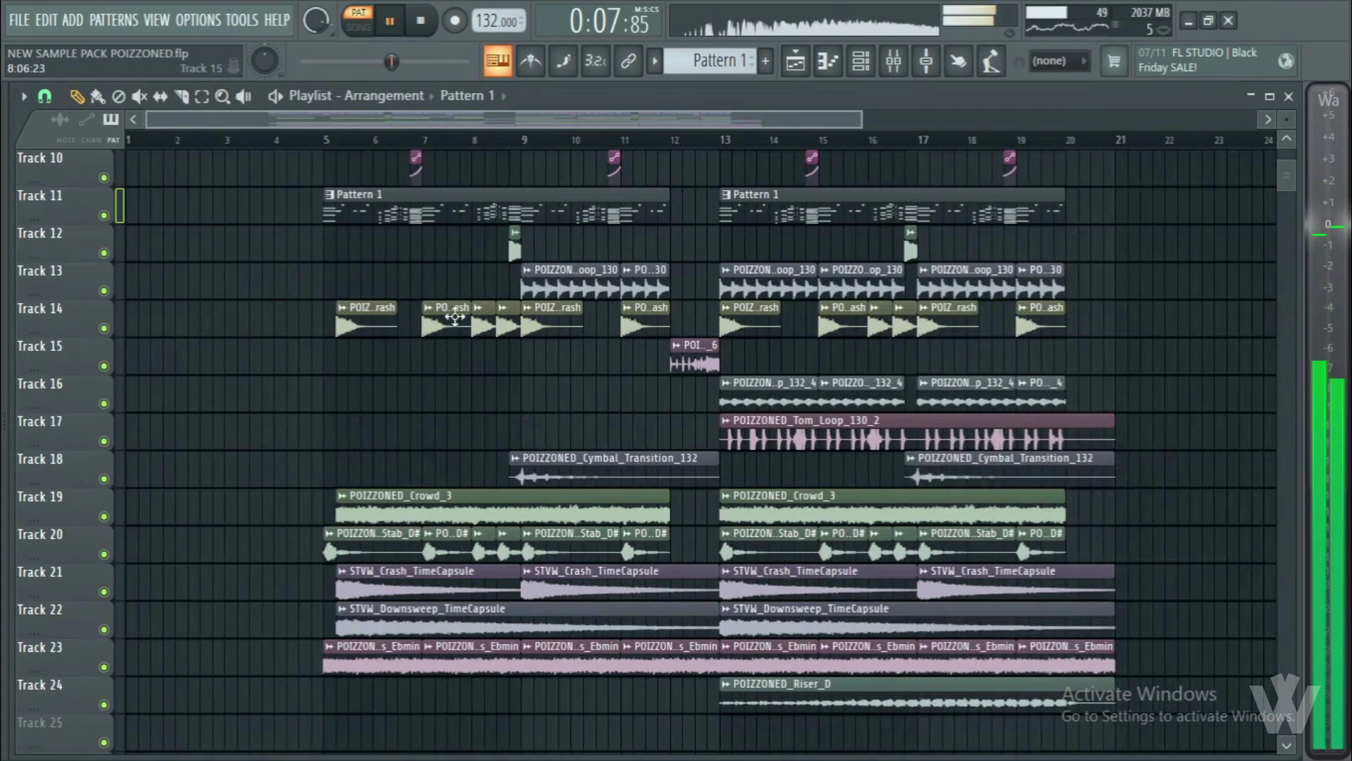
left_click(276, 141)
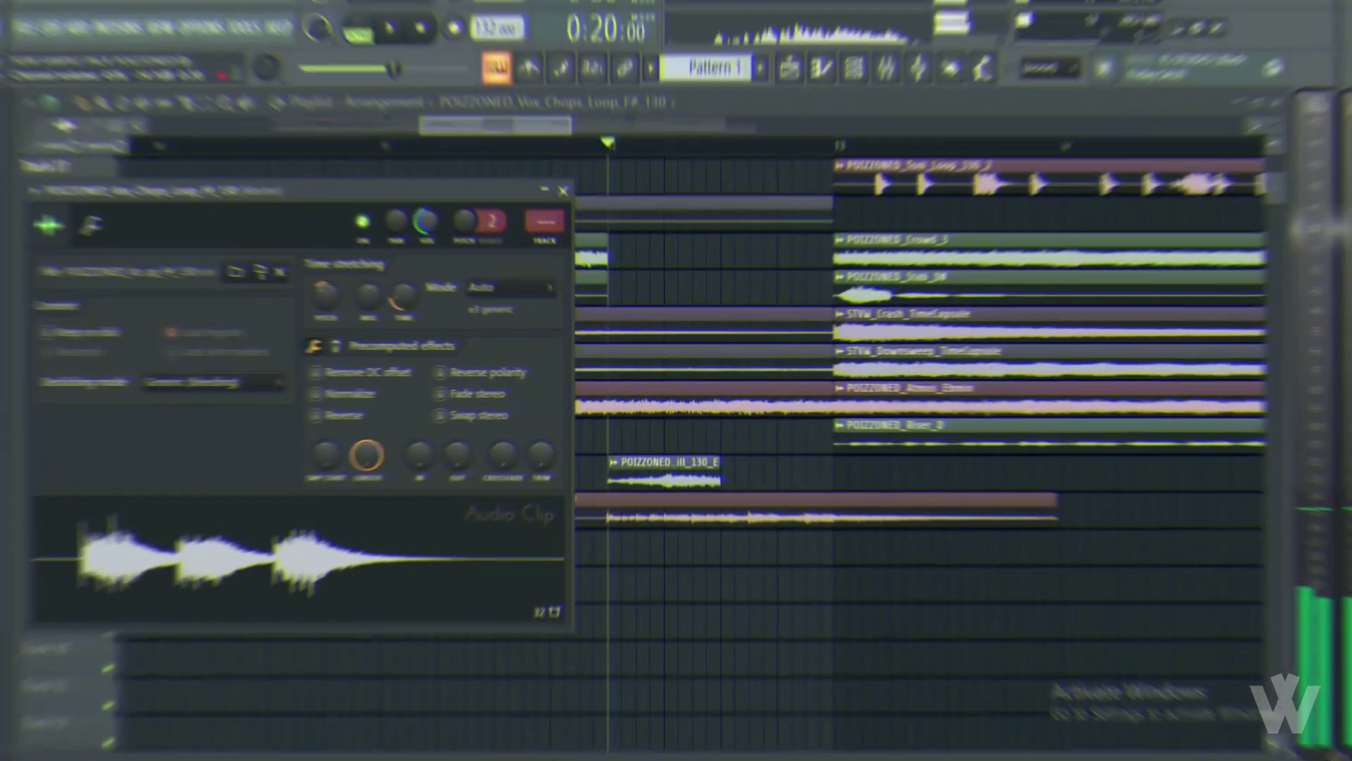
left_click(566, 185)
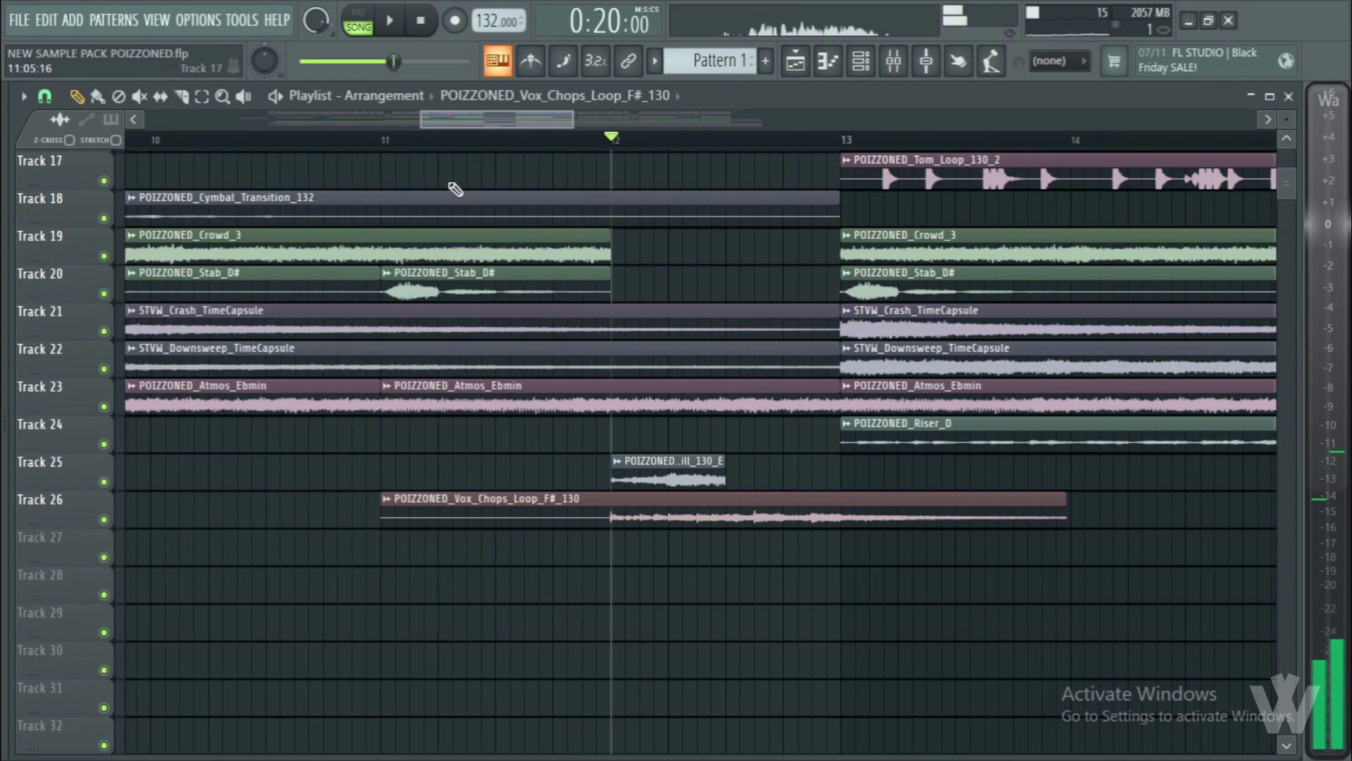
key("space")
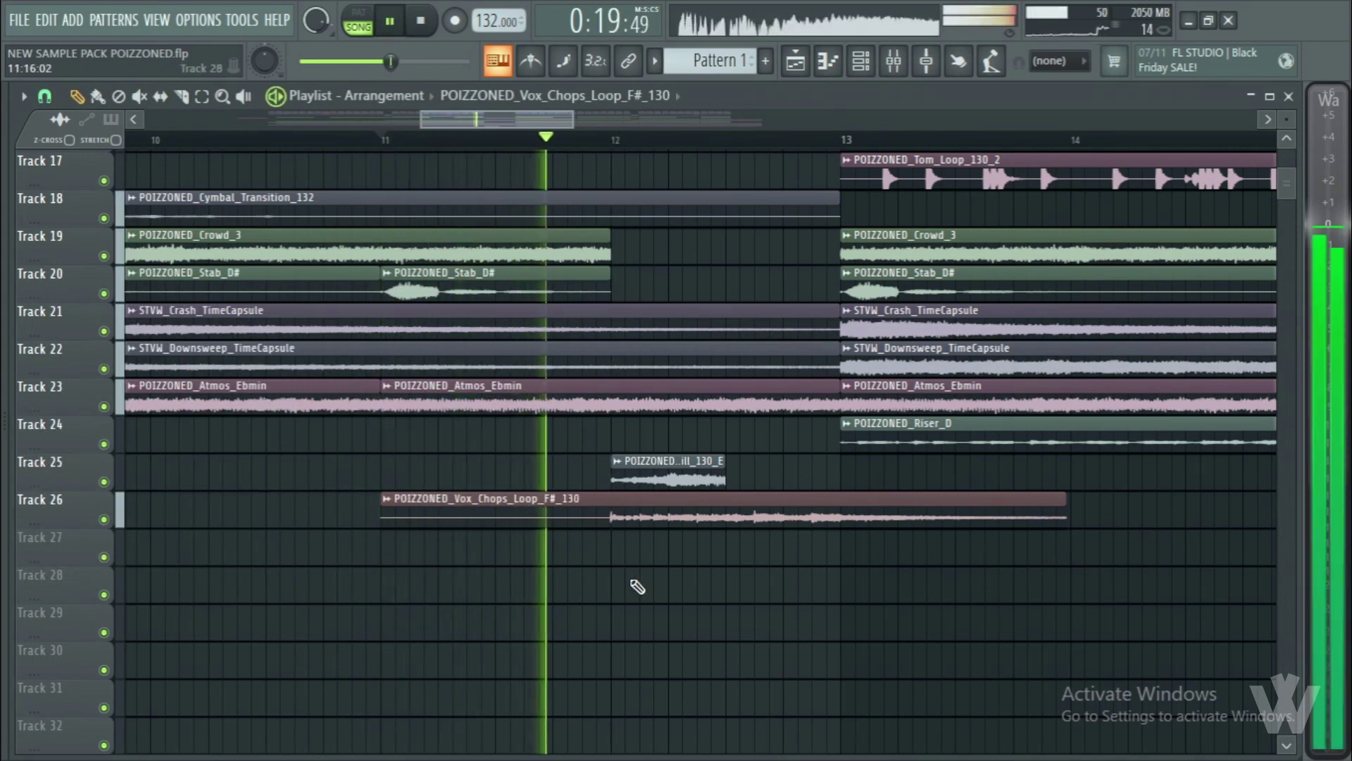
double_click(692, 512)
key("space")
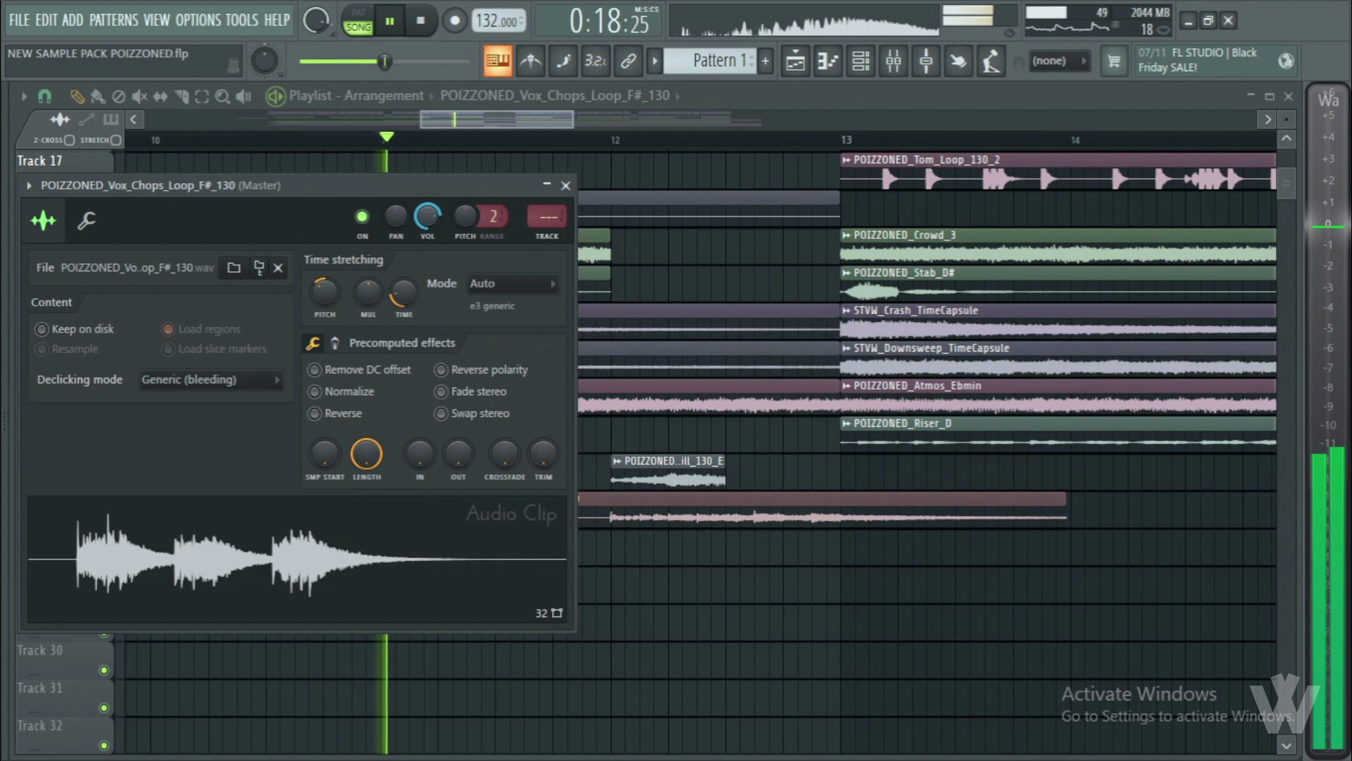
- Close the vox chops clip's settings and save the project
key("Escape")
scroll(336, 540, "down", 3)
key("ctrl+s")
scroll(547, 554, "down", 2)
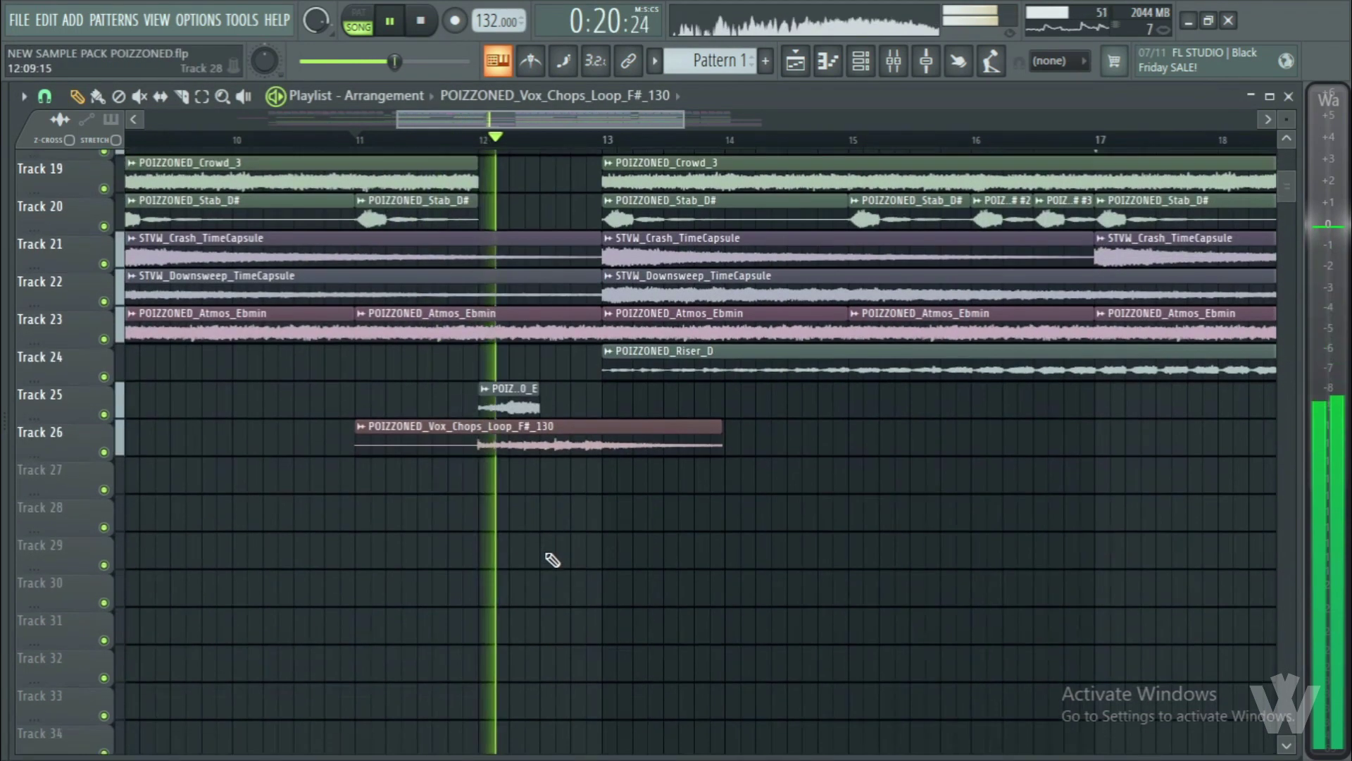
- Browse the POIZZONED Sample Pack V2 folders and audition the short drum fills for the bar 12 transition
key("alt+F8")
scroll(121, 467, "up", 5)
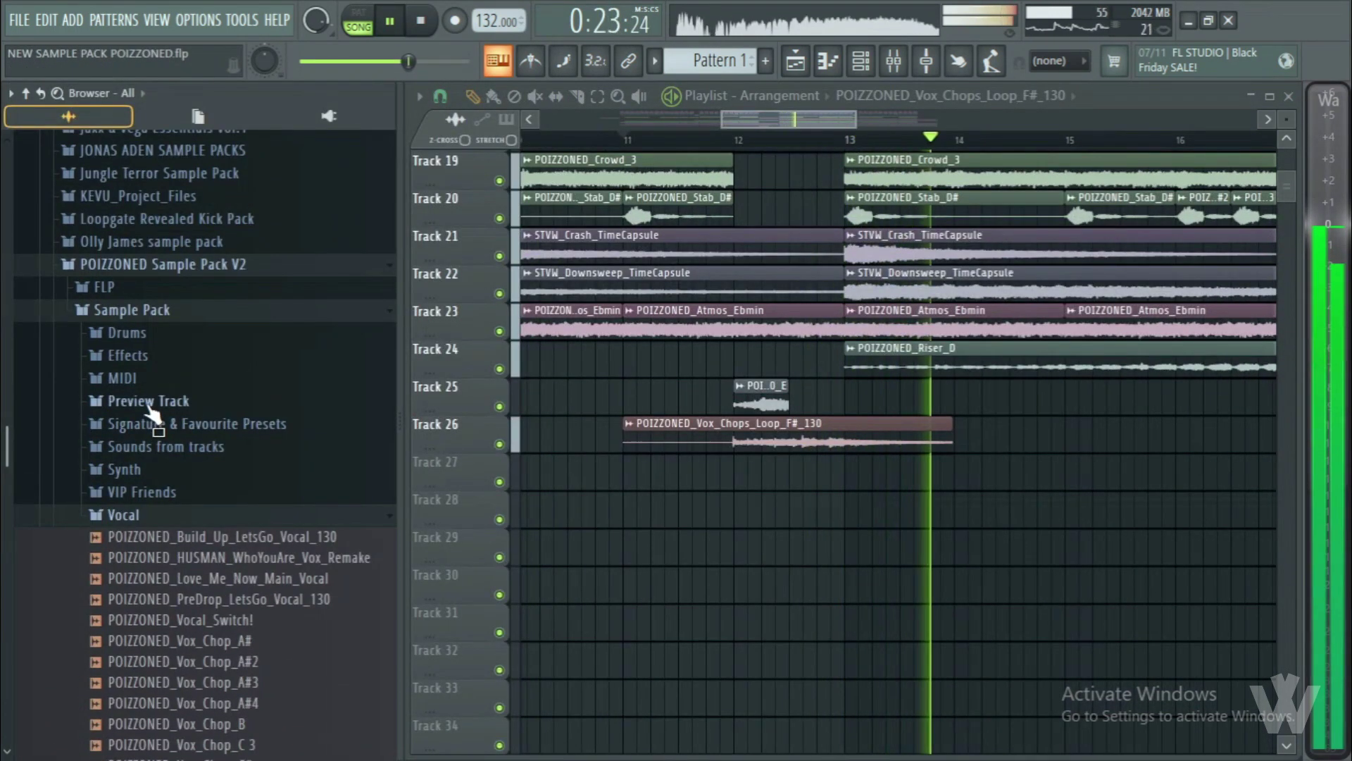
key("space")
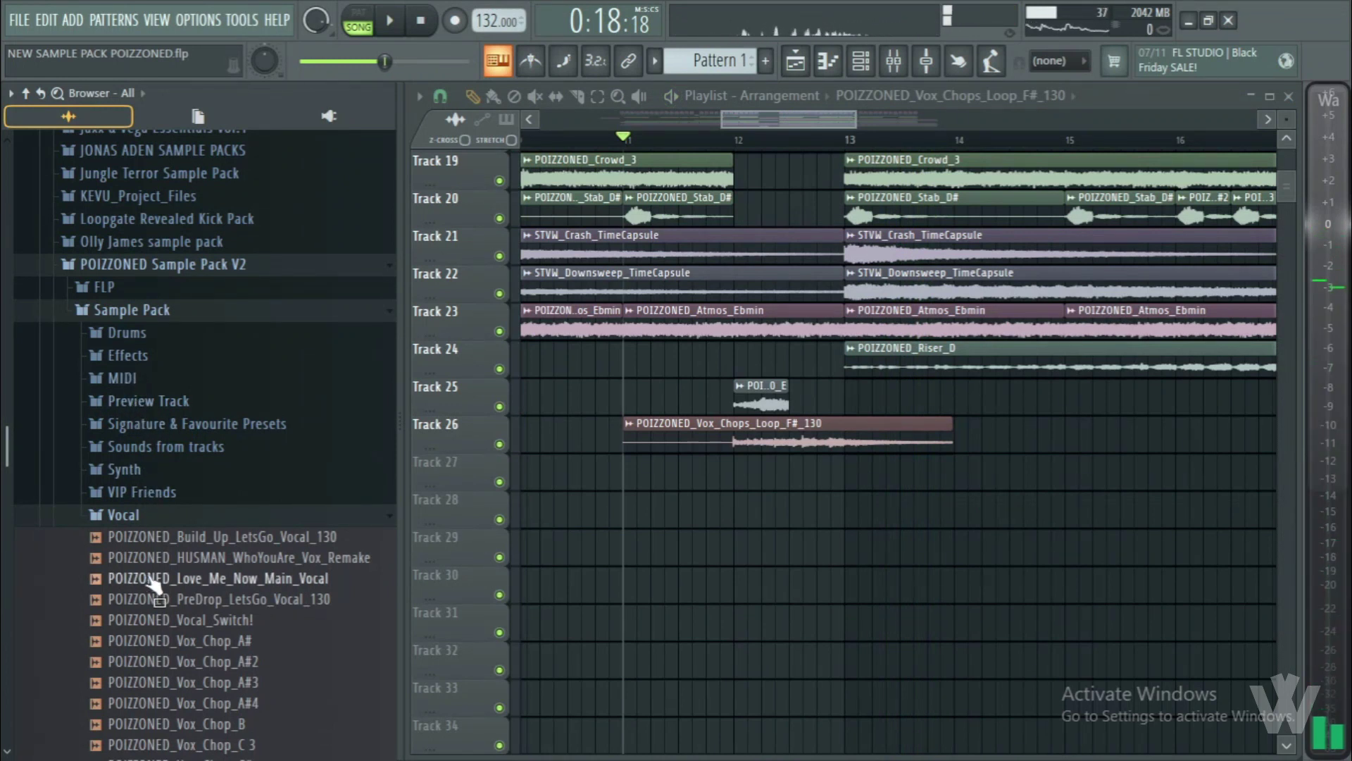
left_click(165, 446)
left_click(184, 423)
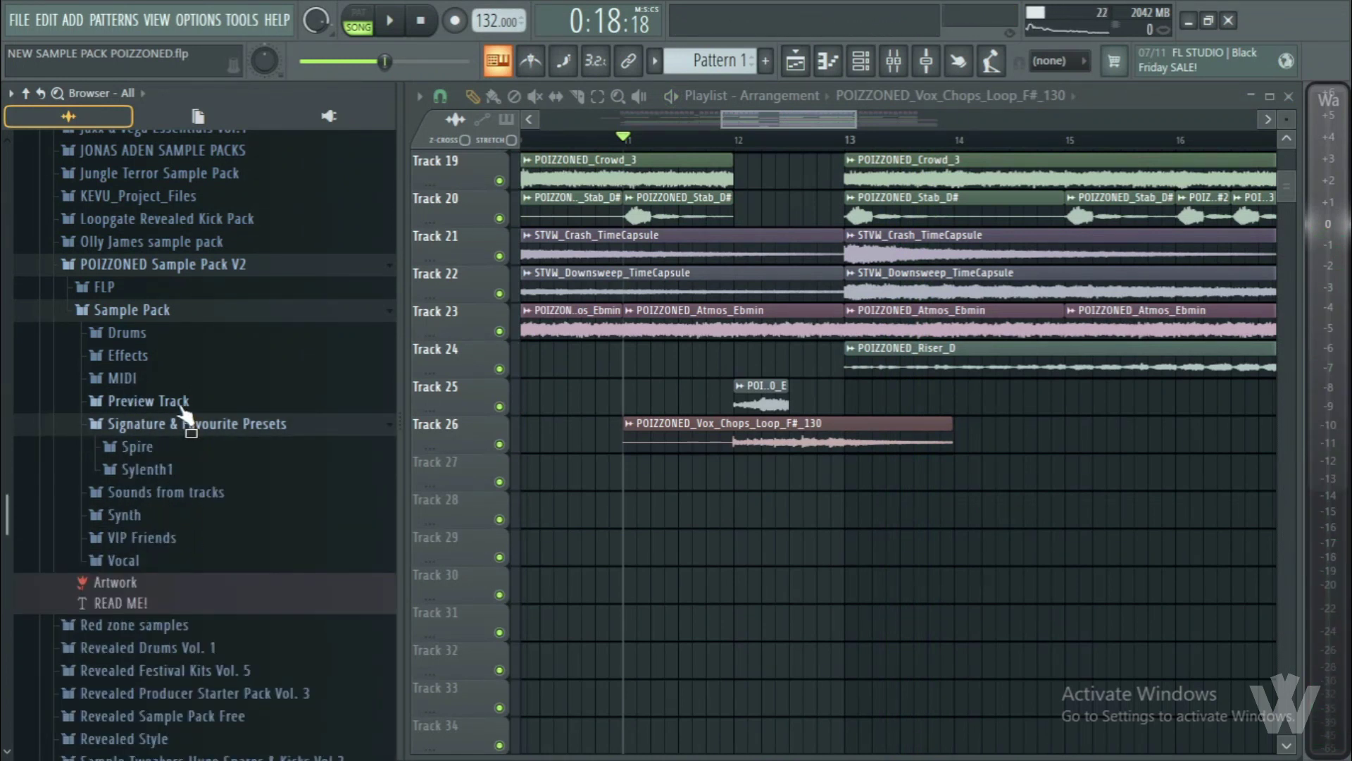
left_click(141, 333)
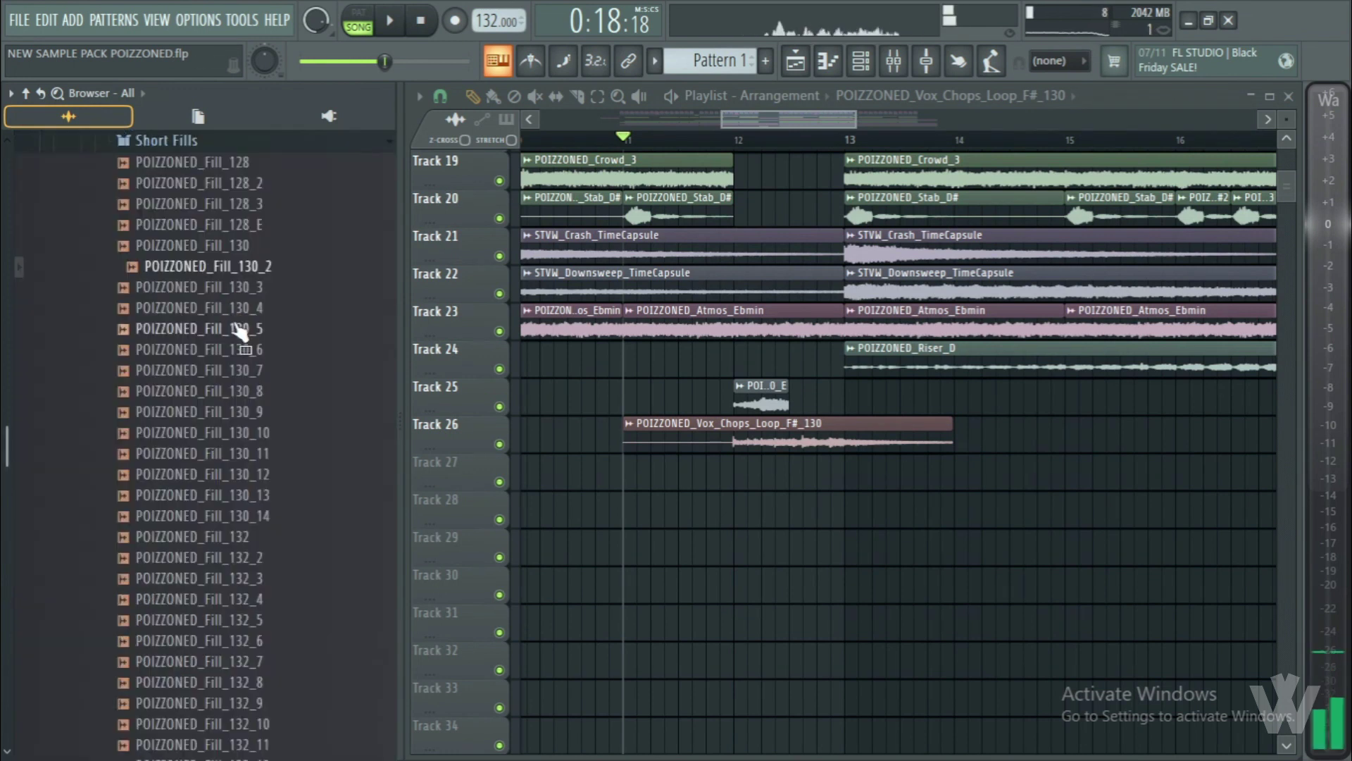
scroll(235, 326, "down", 9)
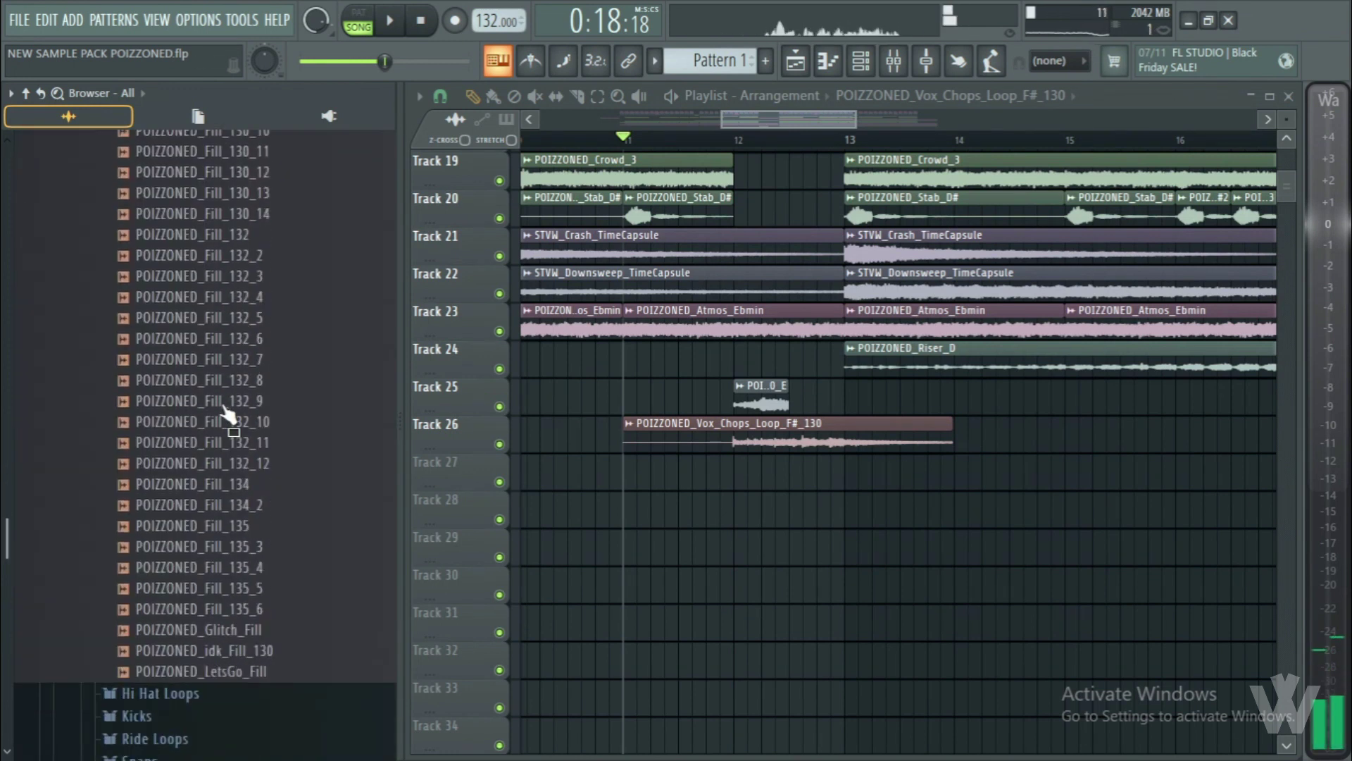
left_click(223, 408)
scroll(219, 415, "down", 3)
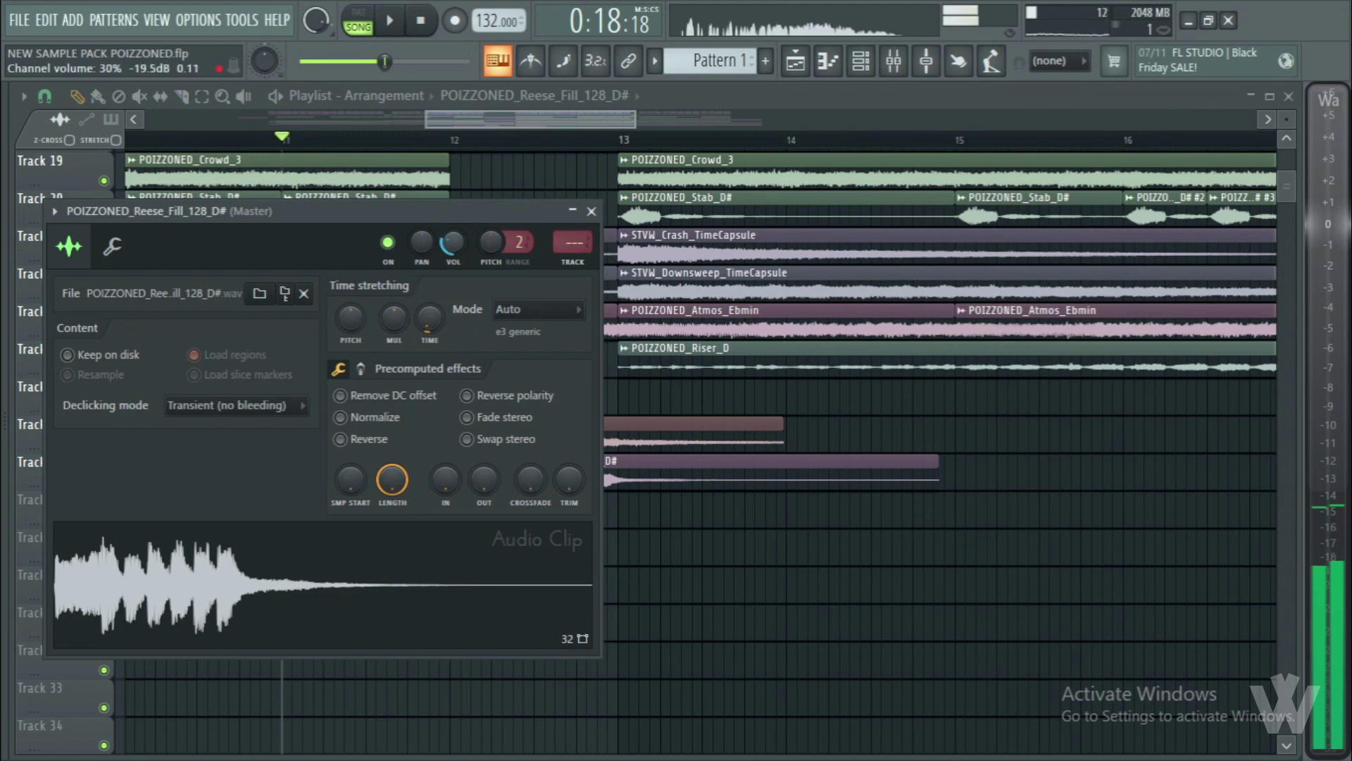
- Reset the channel volume of the POIZZONED_Reese_Fill_128_D# clip and route it to mixer track 25
right_click(449, 247)
left_click(467, 253)
left_click(570, 264)
- Lower the fader of mixer track 25 to -10.3 dB while playing the transition with the Reese fill
key("space")
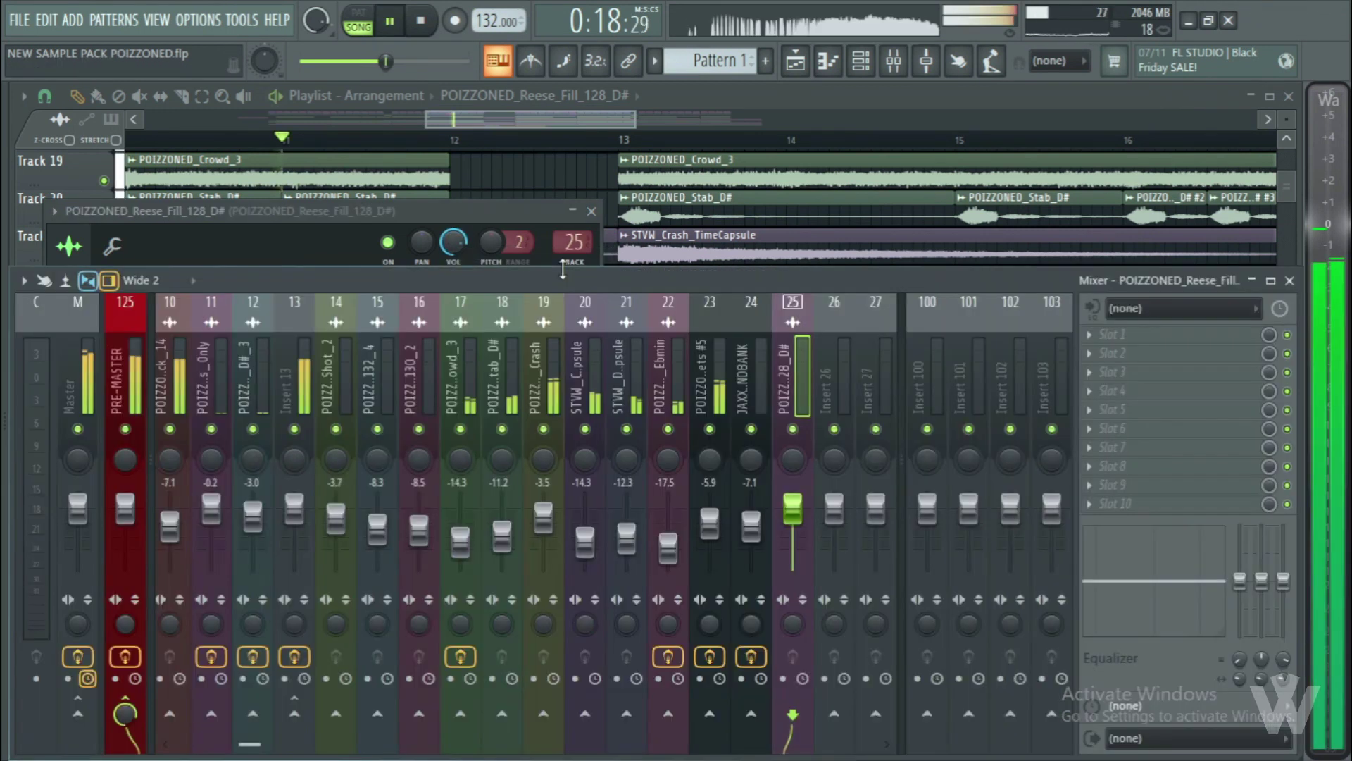
scroll(566, 349, "down", 3)
left_click_drag(667, 569, 667, 525)
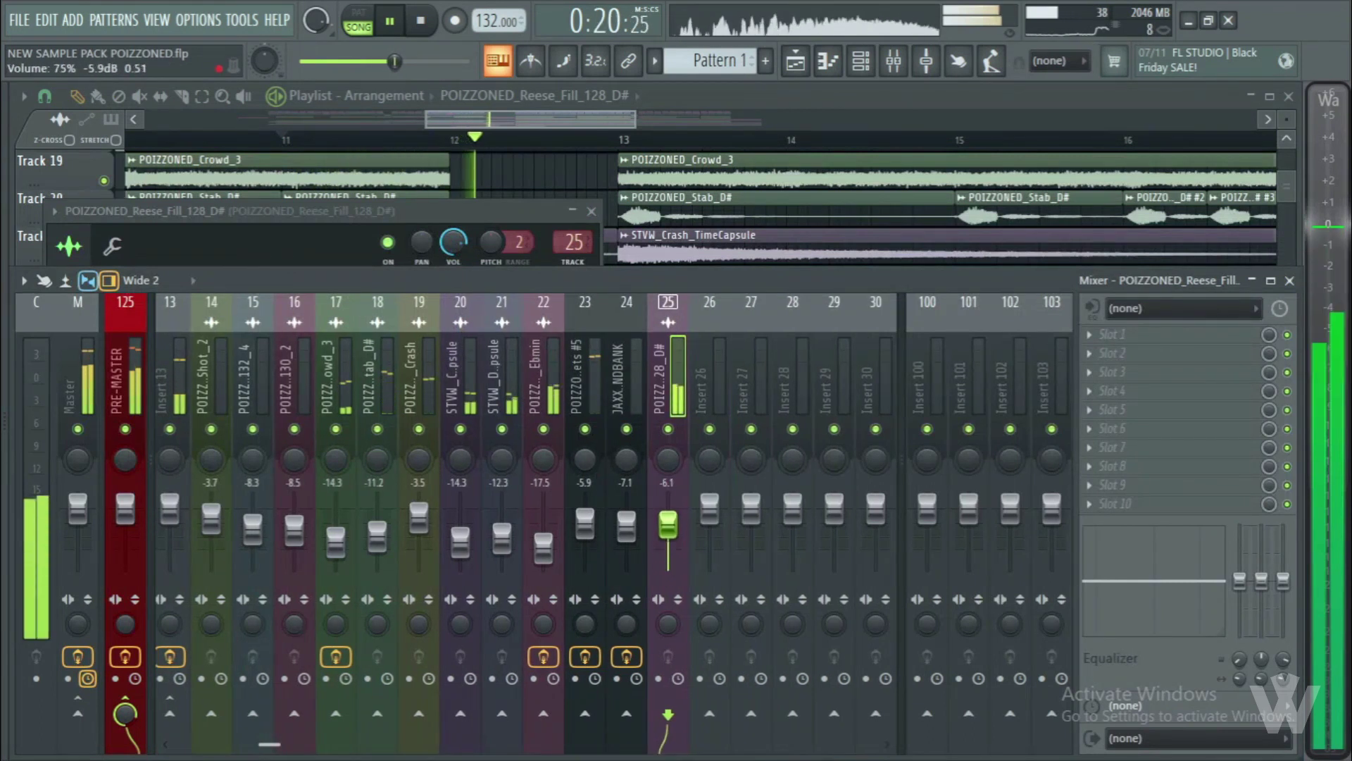
key("space")
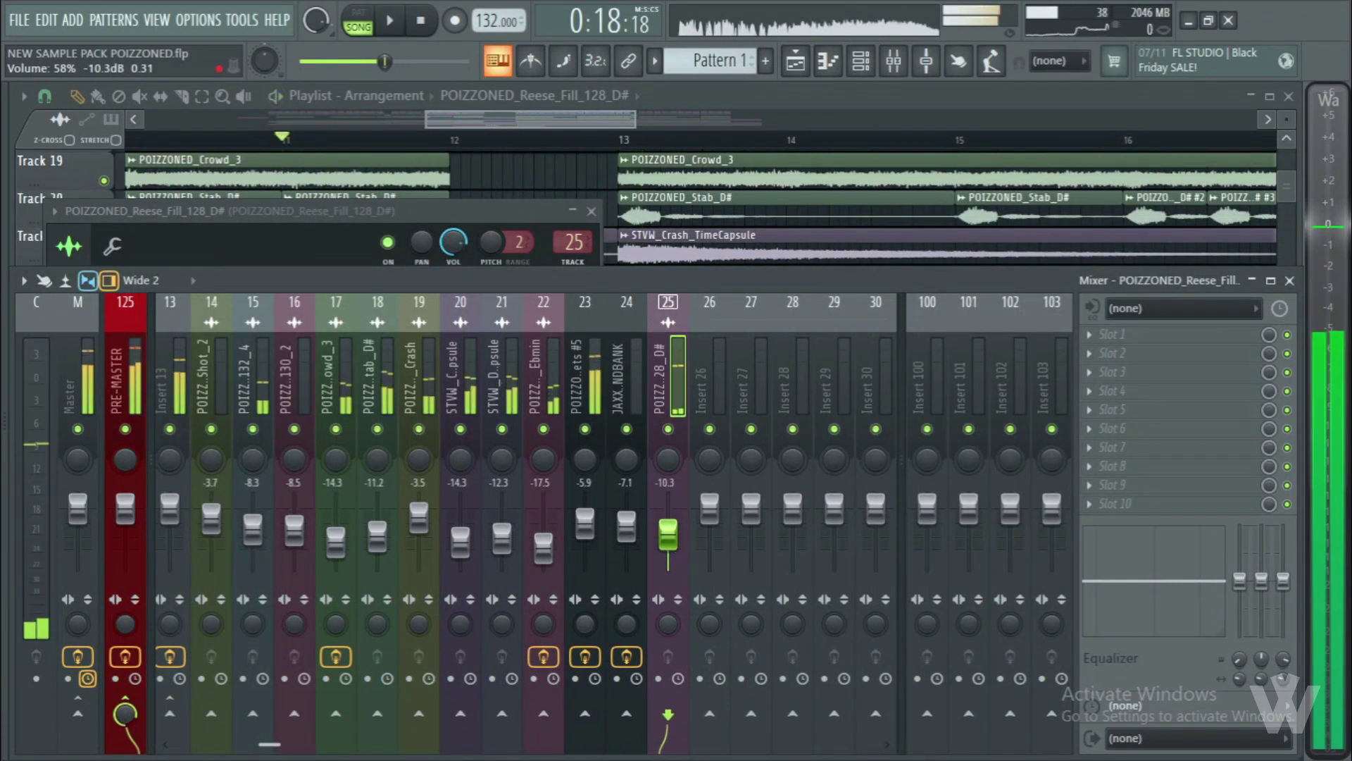
- Set the playhead to bar 12 and look over the playlist tracks around the transition
key("F5")
scroll(824, 552, "down", 2)
scroll(687, 499, "up", 2)
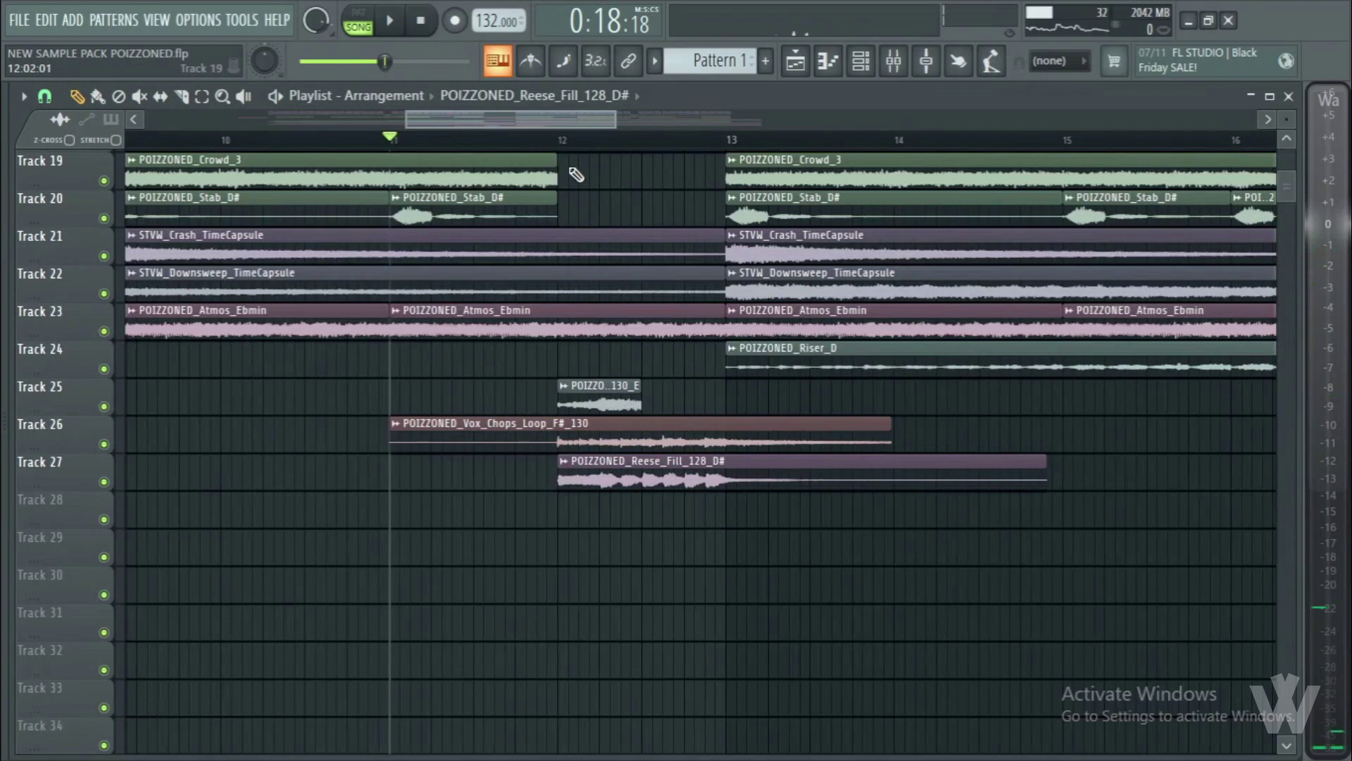
left_click(567, 141)
scroll(686, 499, "up", 5)
scroll(687, 498, "down", 3)
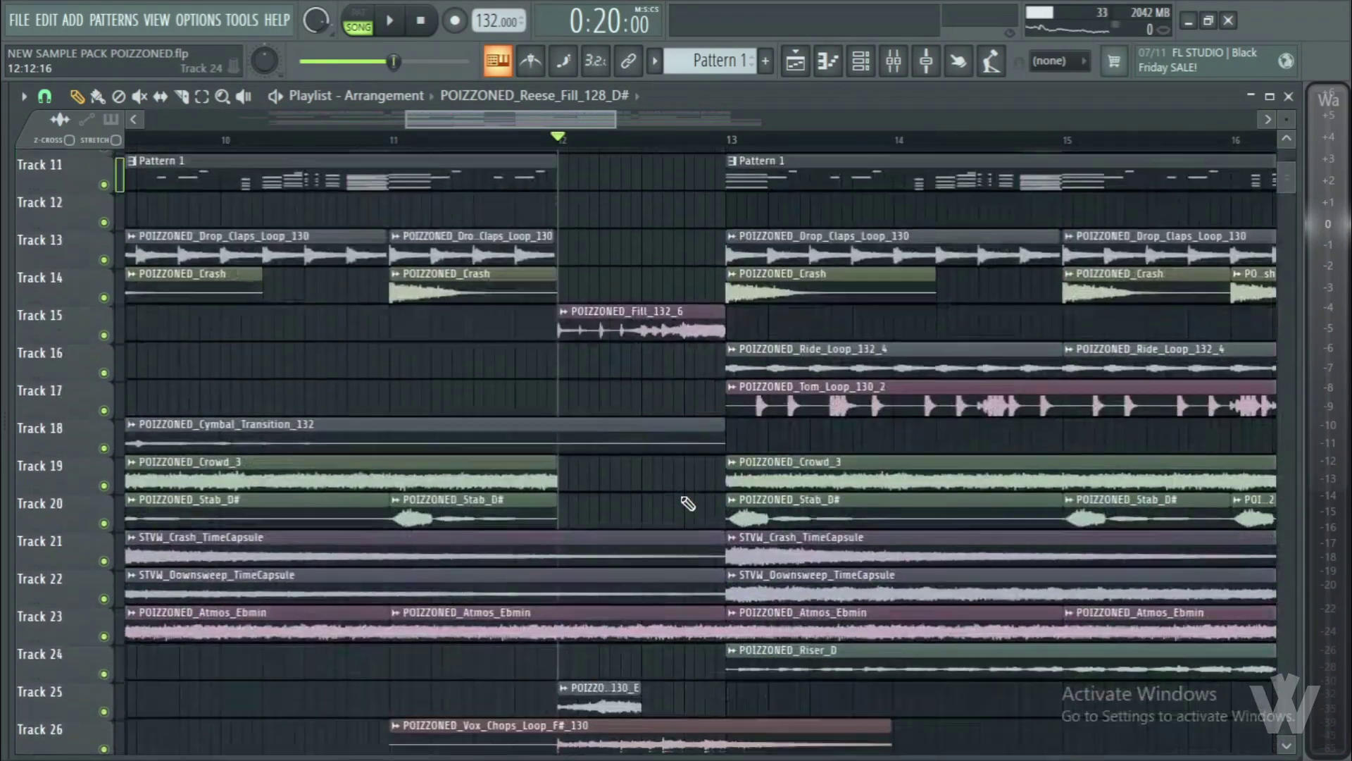
scroll(687, 503, "down", 5)
scroll(752, 509, "up", 2)
scroll(748, 508, "up", 3)
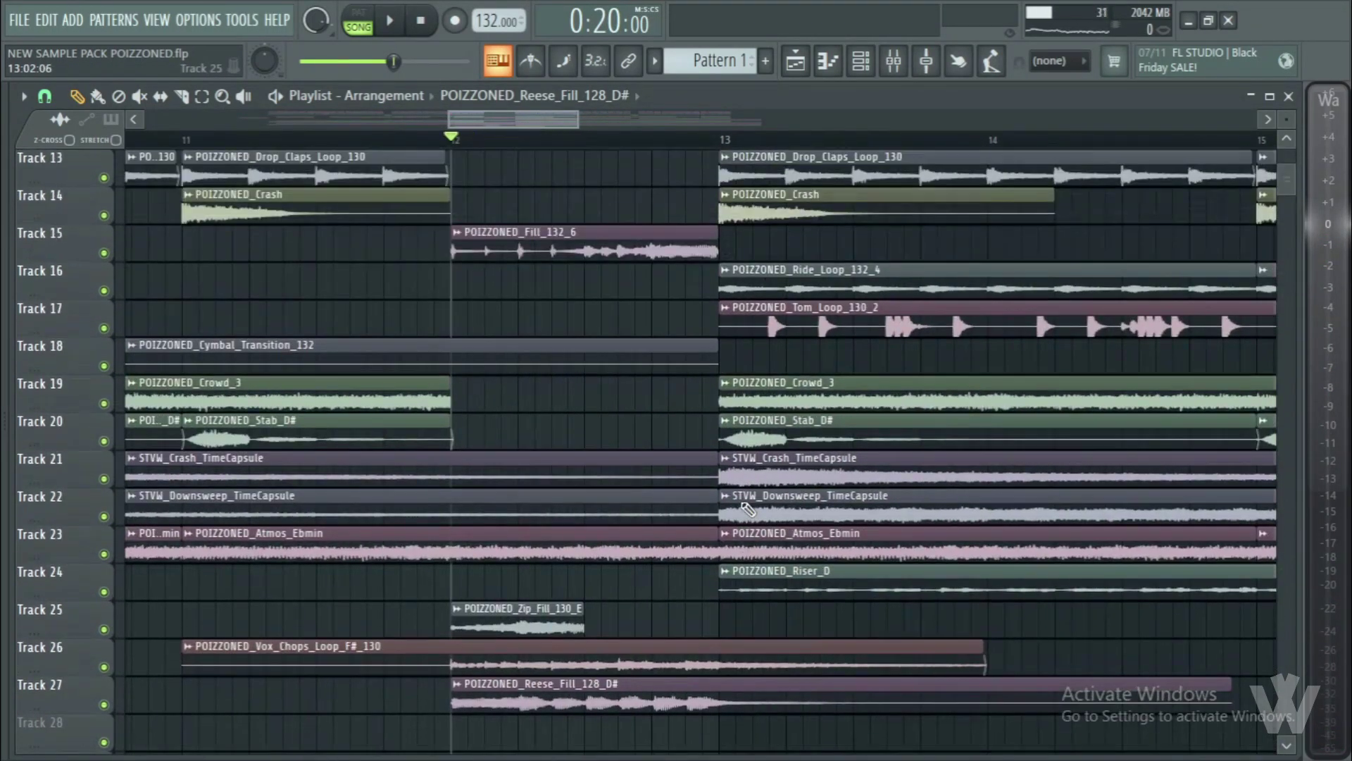
scroll(607, 702, "up", 7)
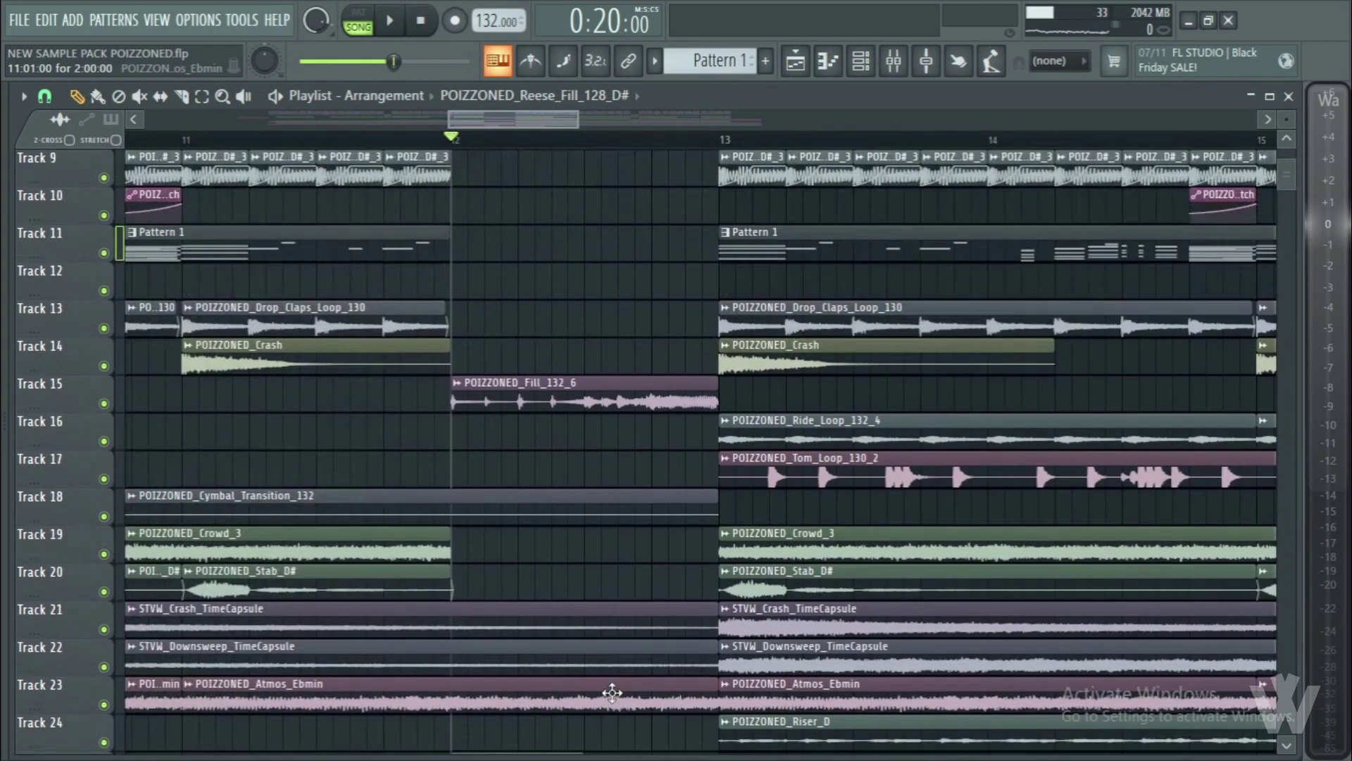
scroll(651, 353, "down", 15)
scroll(648, 439, "down", 1)
- Audition the sample pack's synth fills and place POIZZONED_Arp_130_D# on Track 28 at bar 12
mouse_move(5, 477)
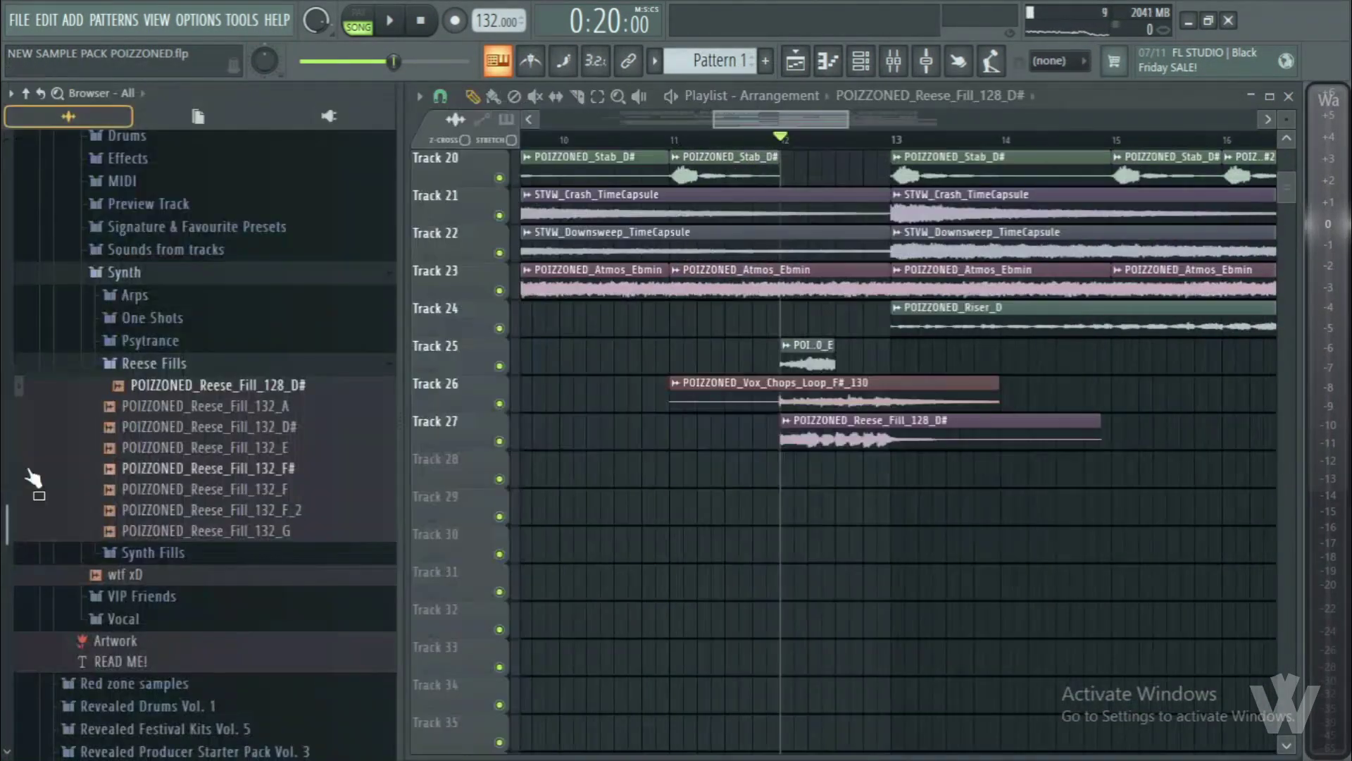
left_click(153, 555)
left_click(208, 452)
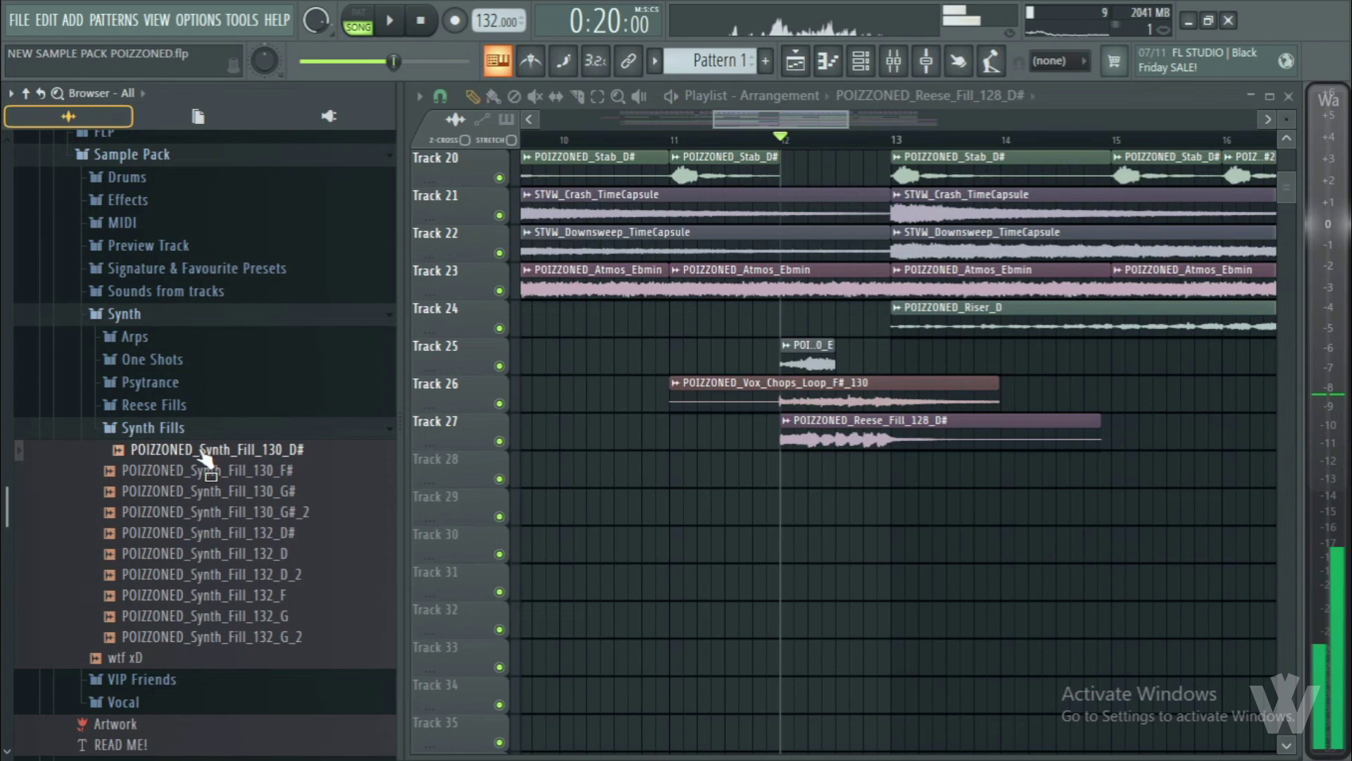
left_click(171, 389)
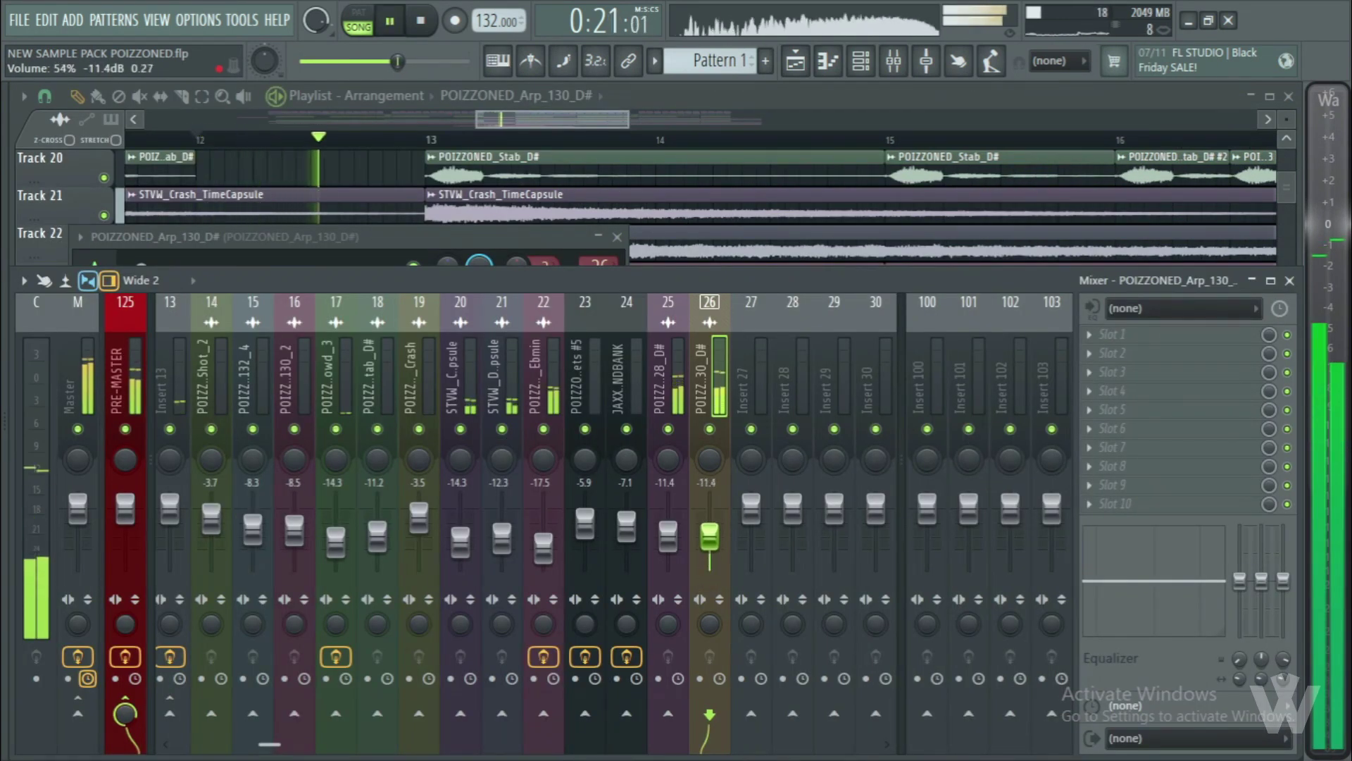
- Set the fader of mixer track 26 to -10.1 dB and play the arp soloed
right_click(709, 429)
key("space")
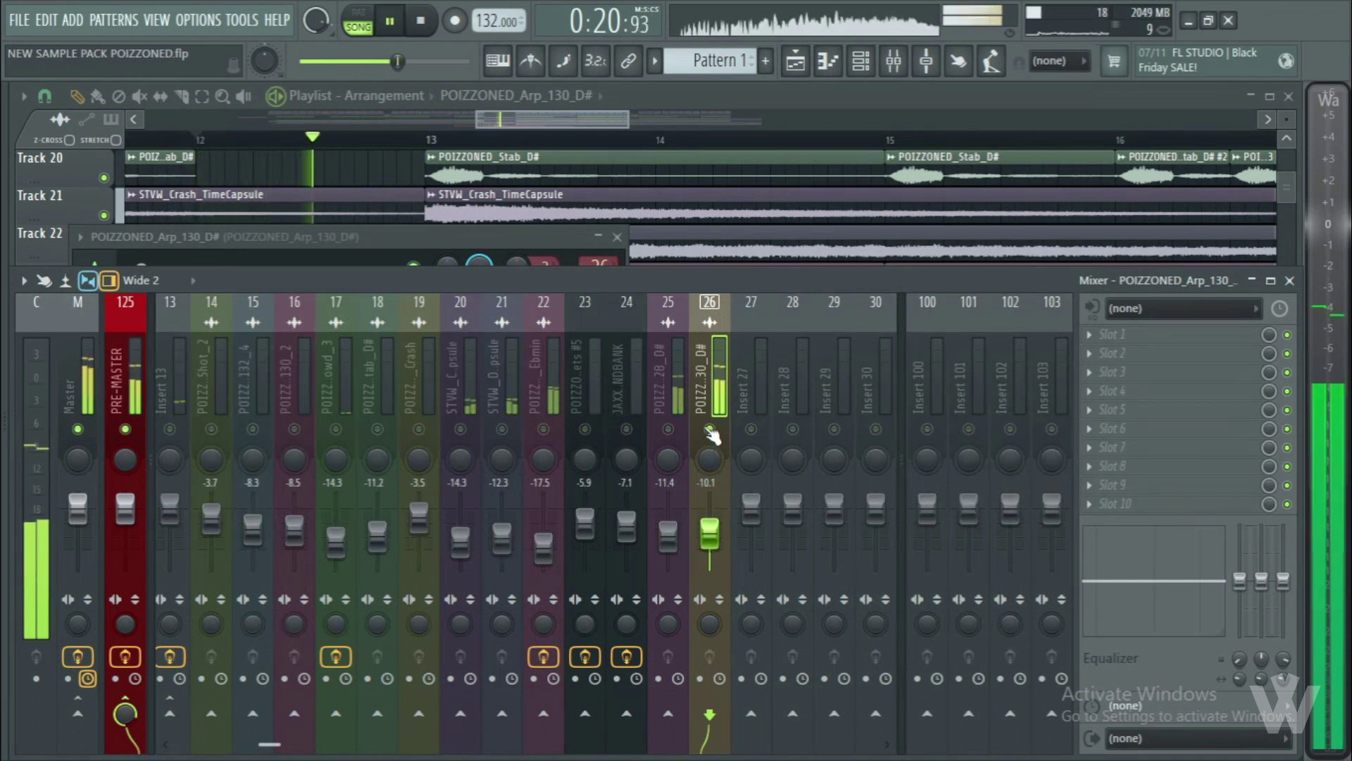
key("space")
- Close the mixer and the POIZZONED_Arp_130_D# clip's settings while checking the transition in playback
left_click(1290, 280)
key("space")
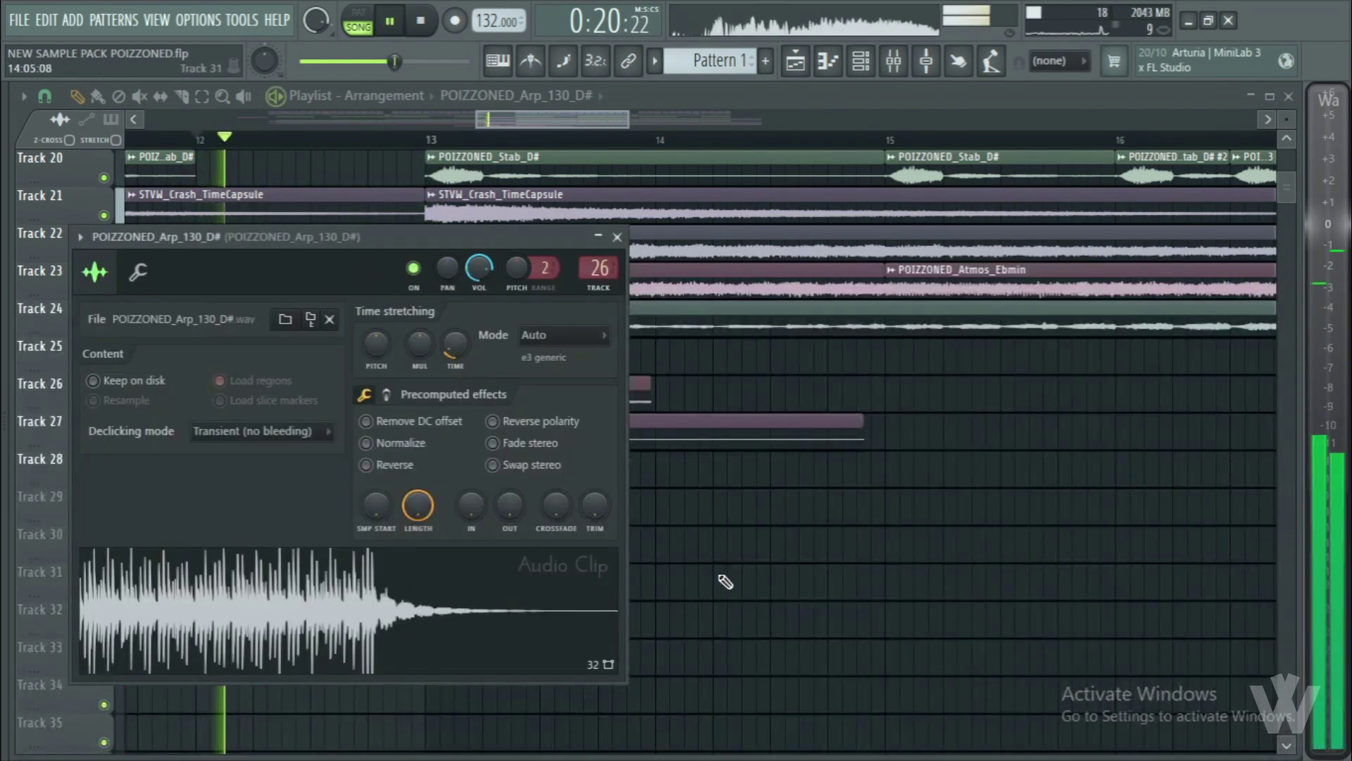
key("space")
key("Escape")
- Solo Track 28, add Tracks 27 and 26 to it one by one, and play the layered fills
key("space")
key("space")
right_click(104, 479)
key("space")
key("space")
left_click(103, 441)
key("space")
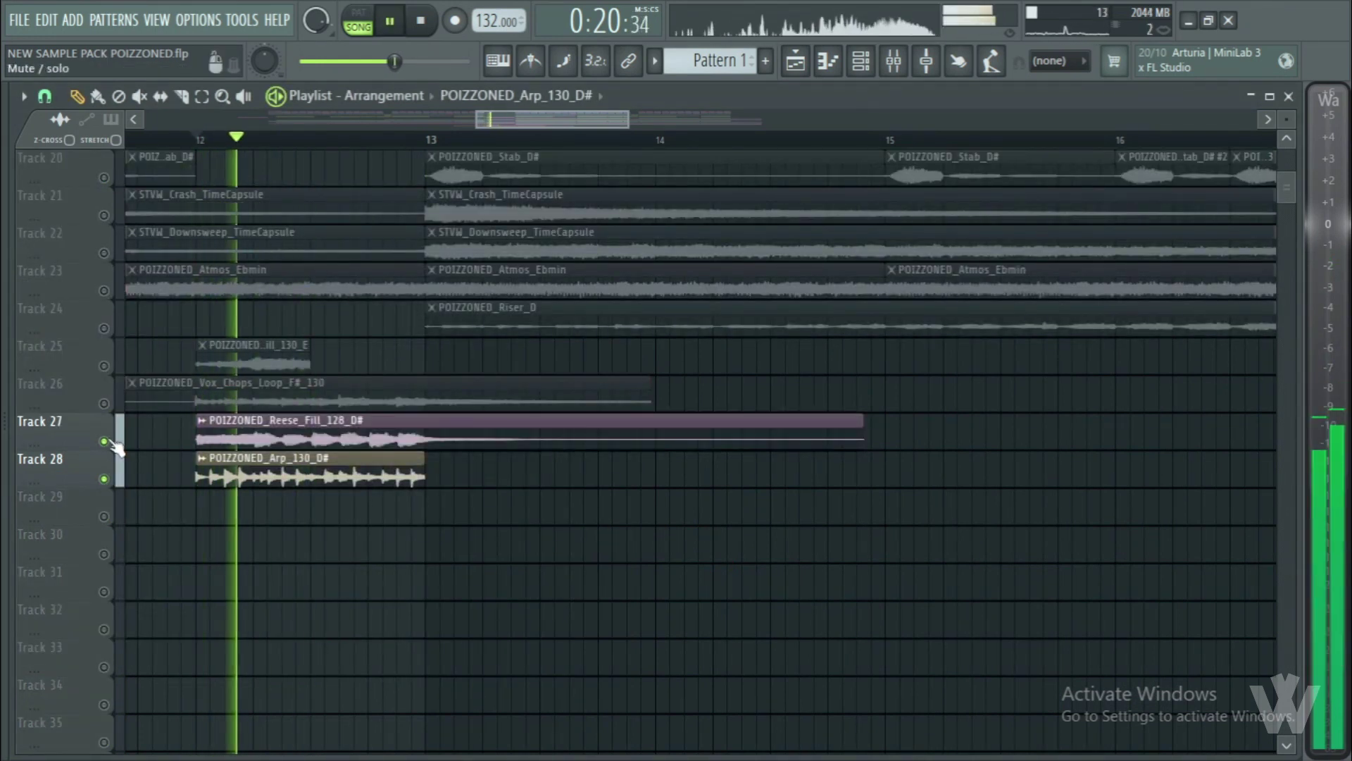
left_click(103, 404)
key("space")
key("space")
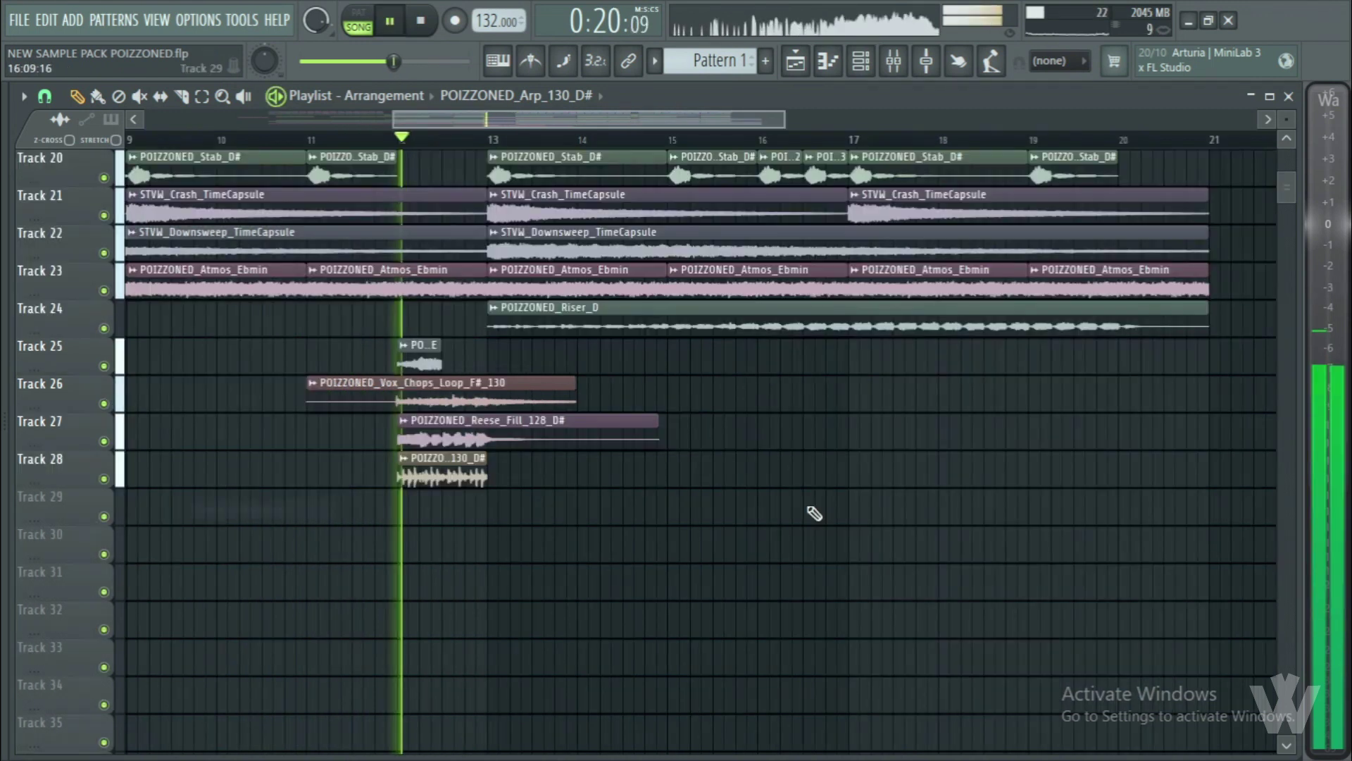
- Play the bar 12 transition with all playlist tracks active
scroll(815, 513, "down", 2)
scroll(705, 520, "up", 4)
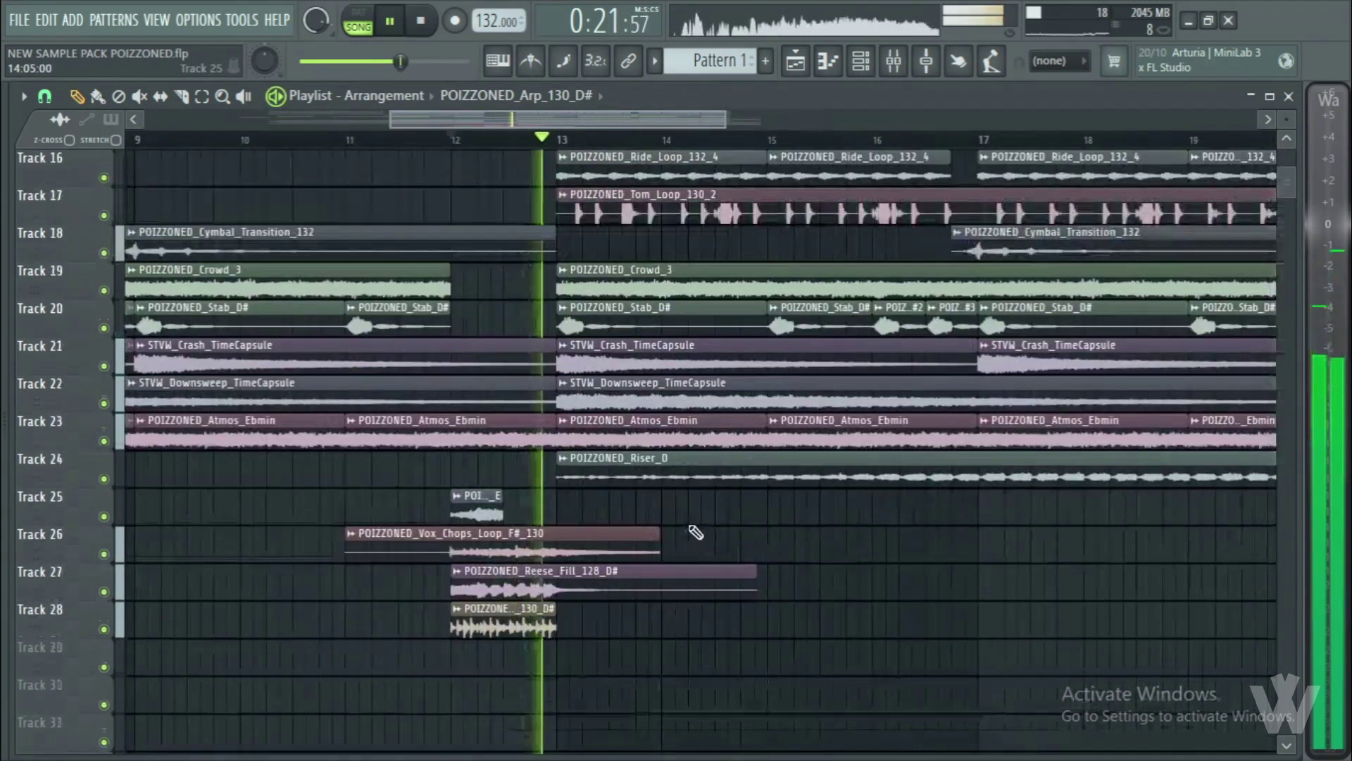
scroll(577, 522, "down", 2)
key("space")
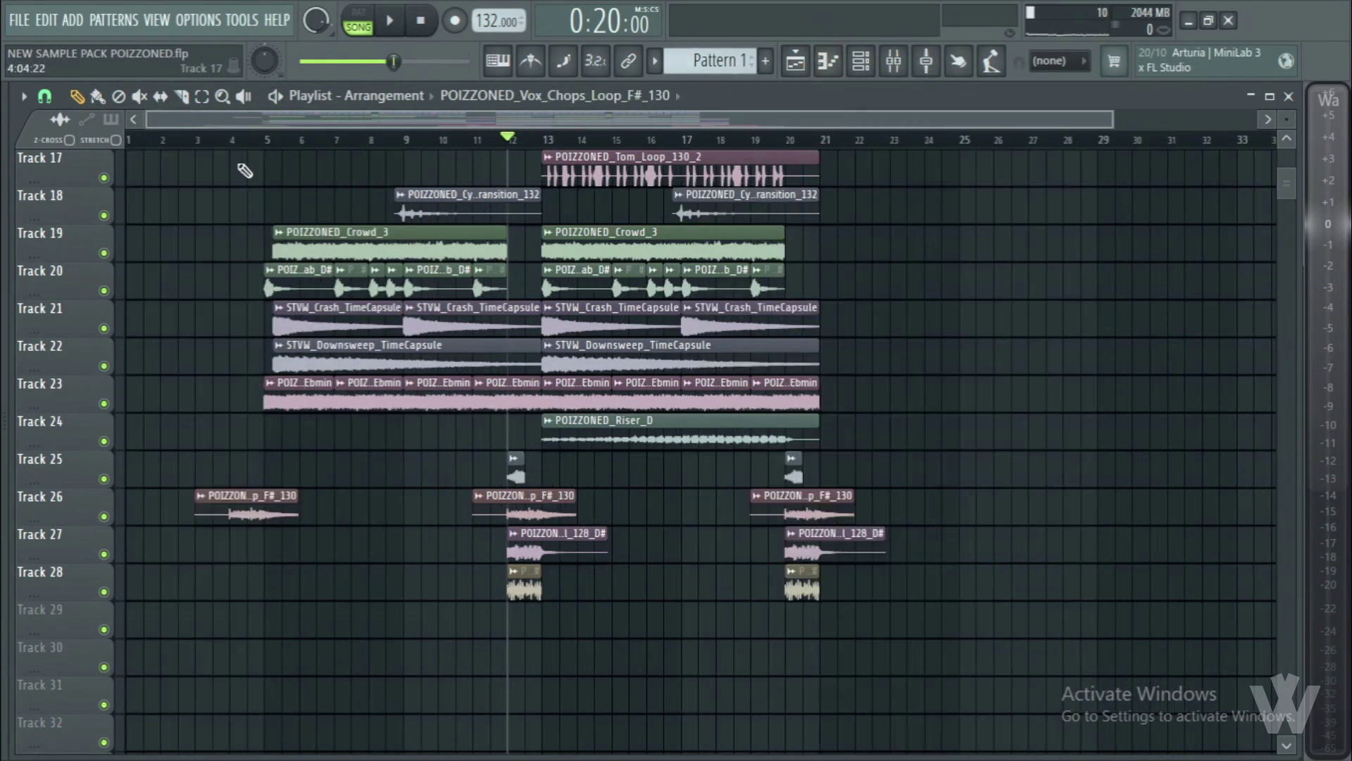
- Play the entry into the drop from bar 4 and delete the vox chops clip that starts at bar 3
left_click(230, 139)
key("space")
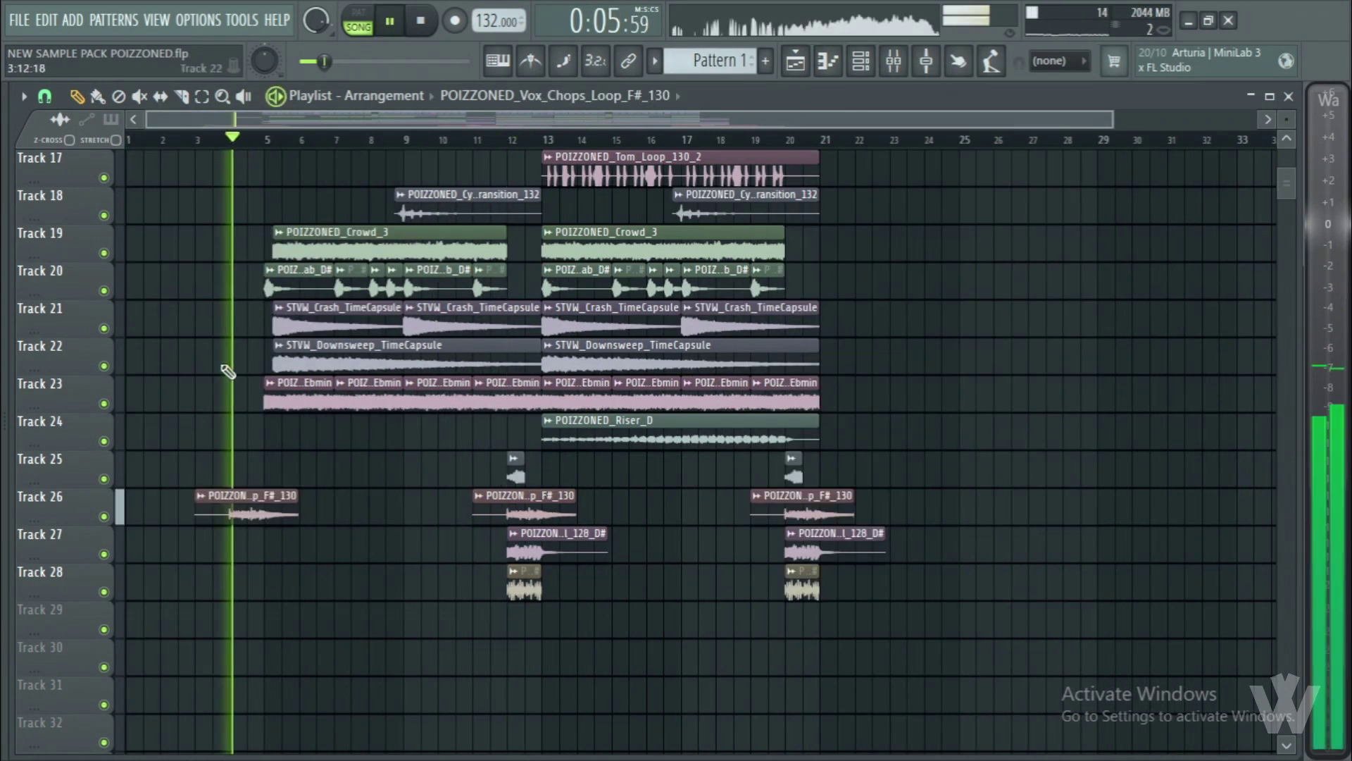
scroll(229, 395, "down", 2)
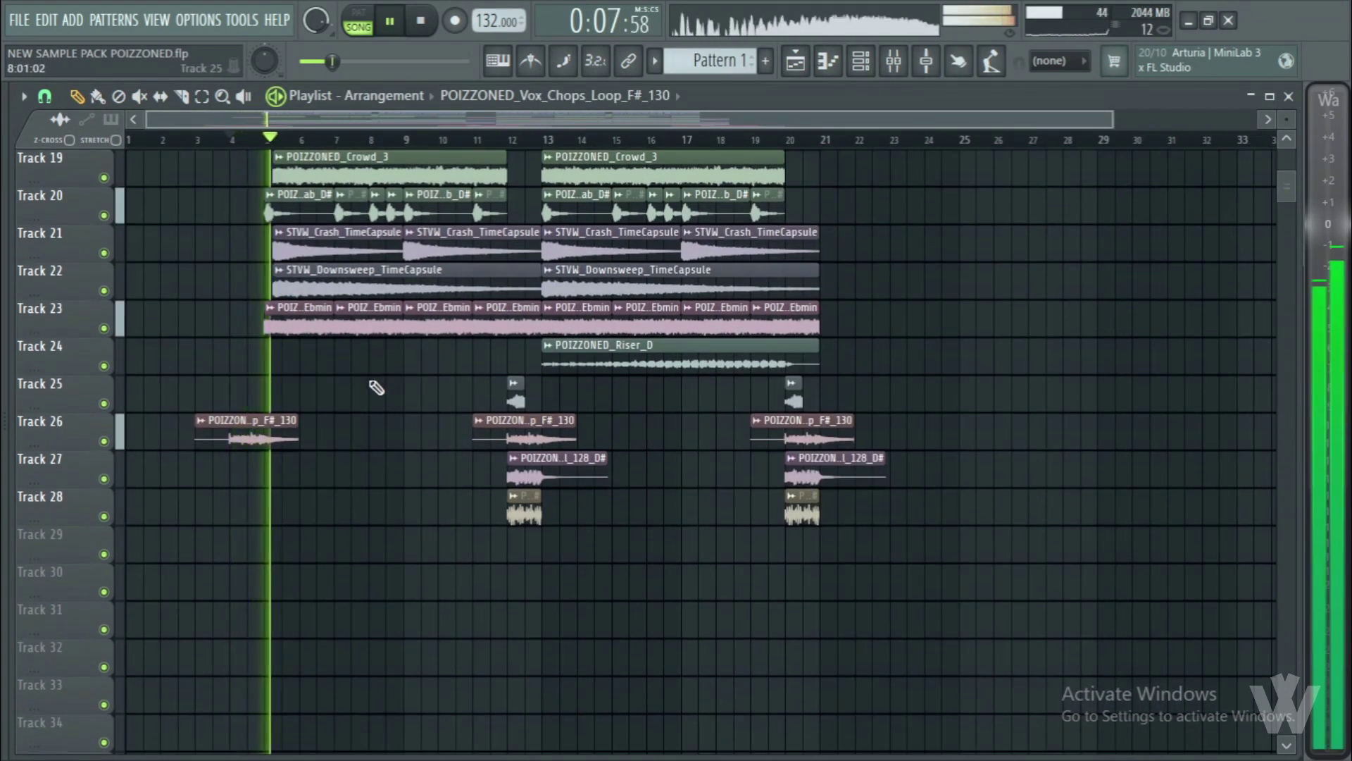
key("XF86AudioLowerVolume")
key("space")
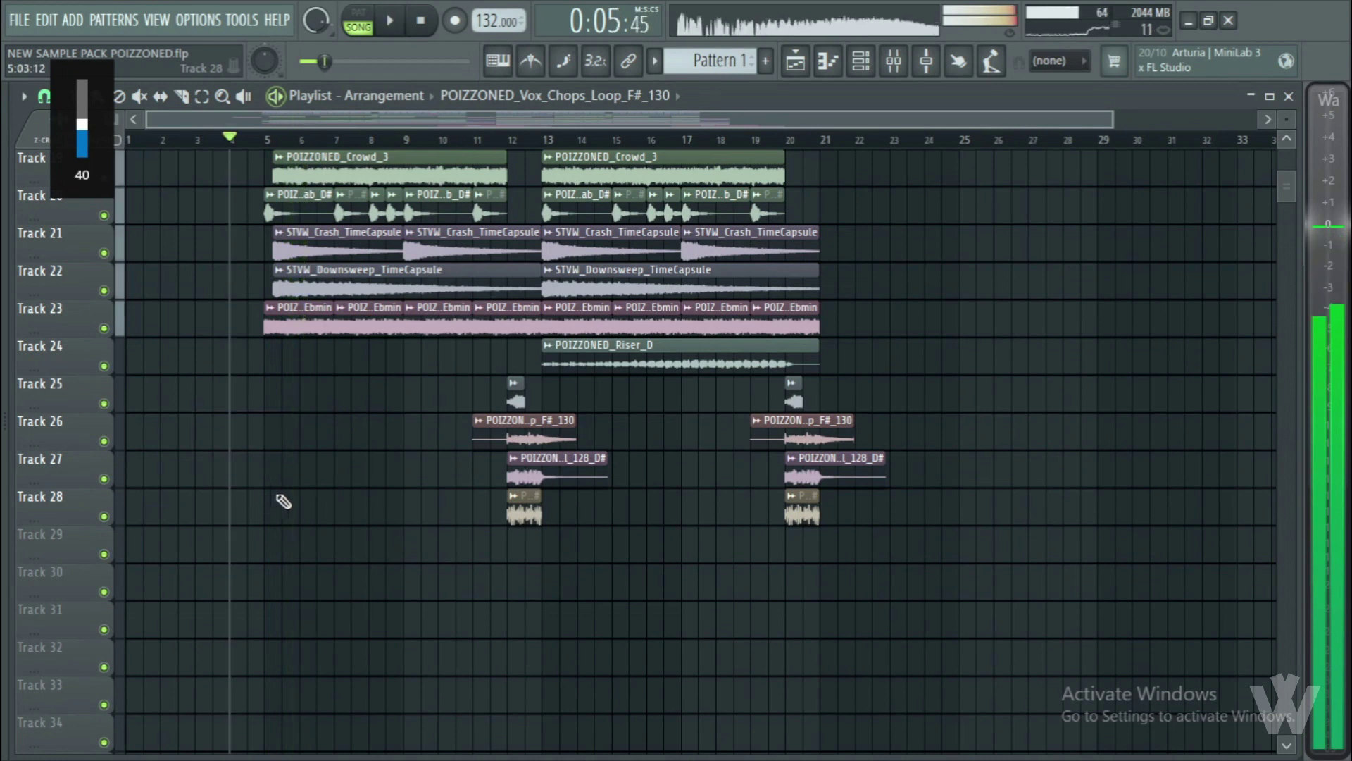
- Browse the sample pack folders and place POIZZONED_Hall_Kick_F# on Track 29 leading into bar 21
scroll(295, 497, "up", 2)
mouse_move(9, 542)
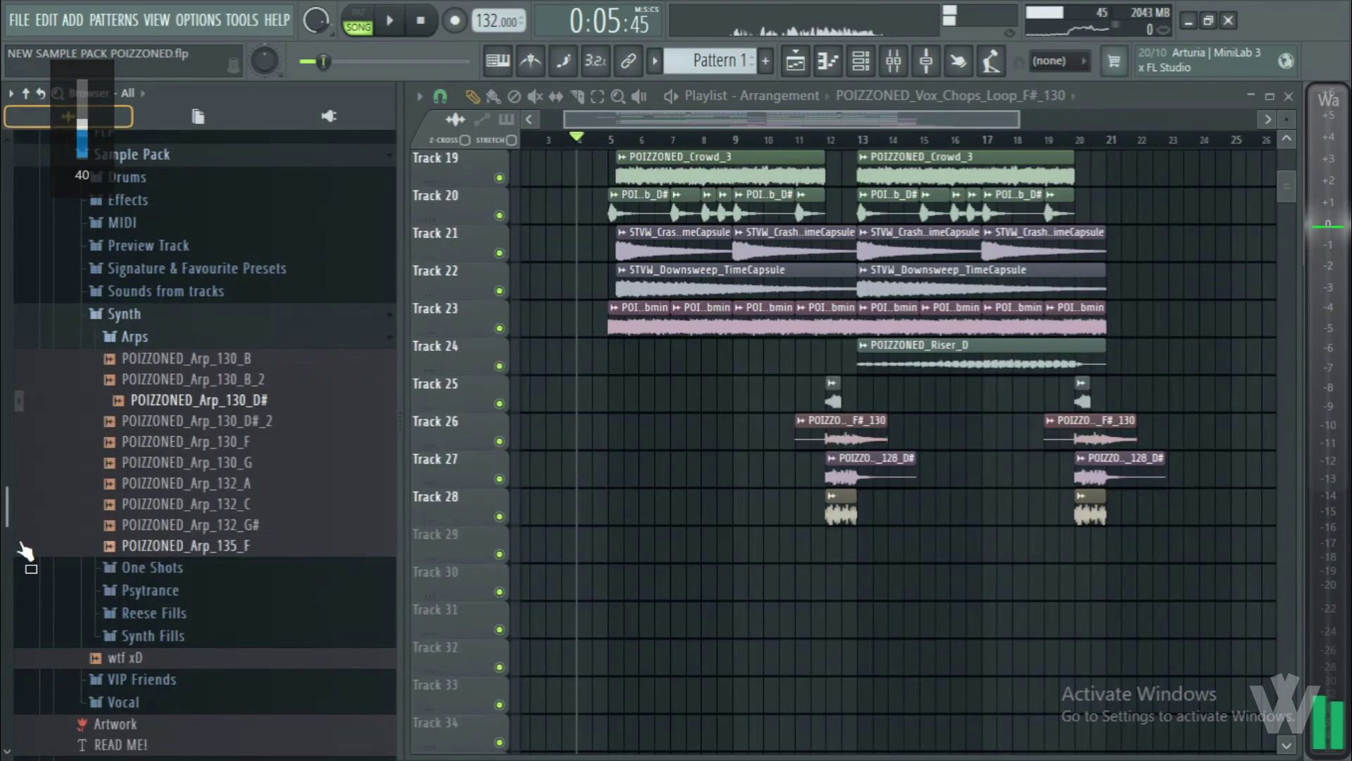
scroll(198, 483, "down", 3)
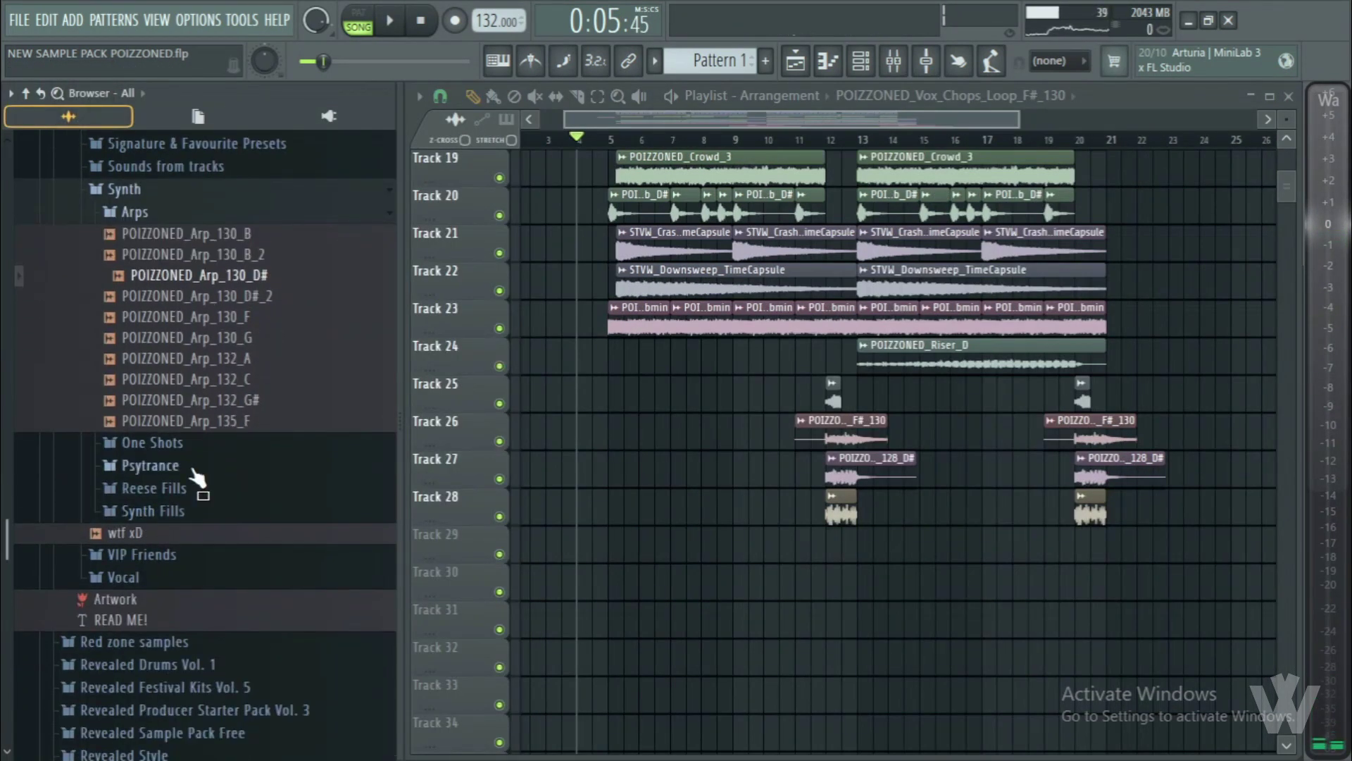
left_click(167, 556)
scroll(368, 433, "down", 5)
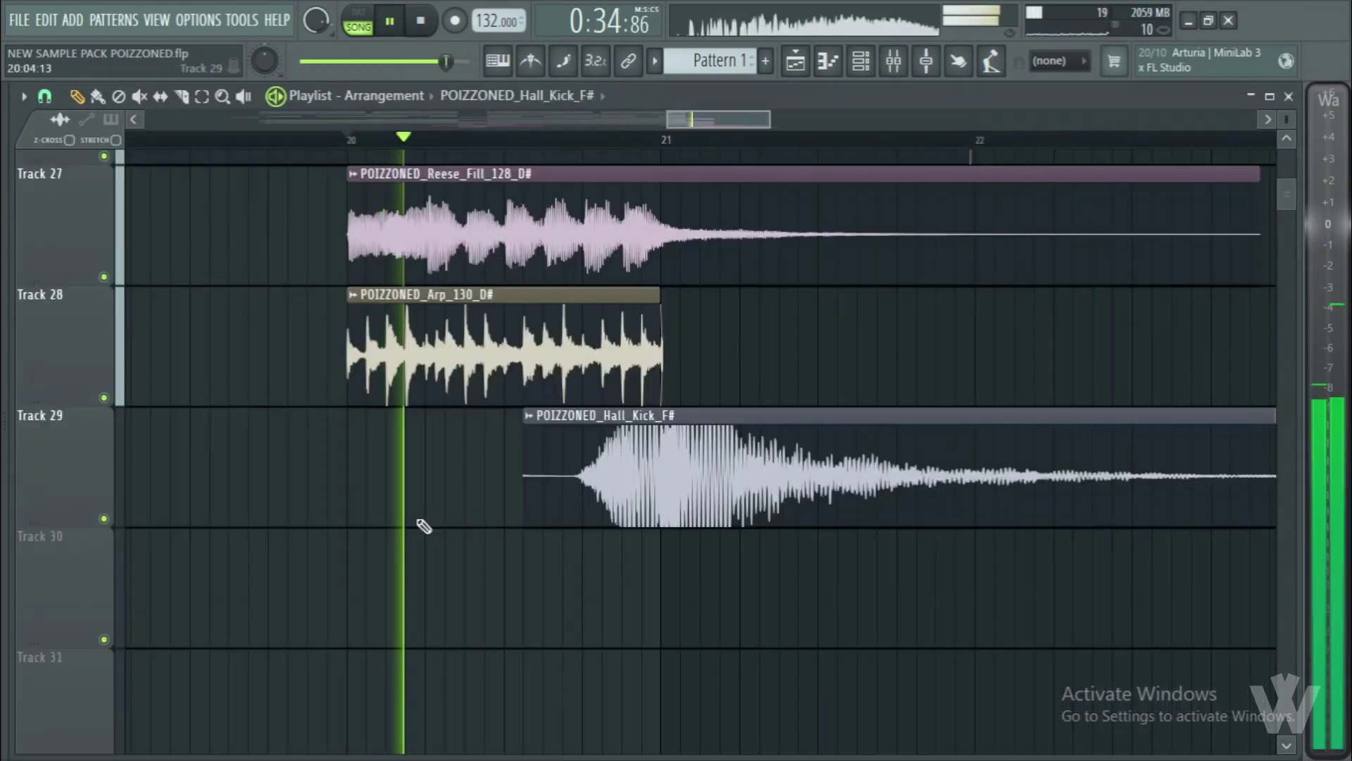
- Lower the channel volume of the POIZZONED_Hall_Kick_F# clip while playing the ending, and close its settings
scroll(423, 526, "down", 5)
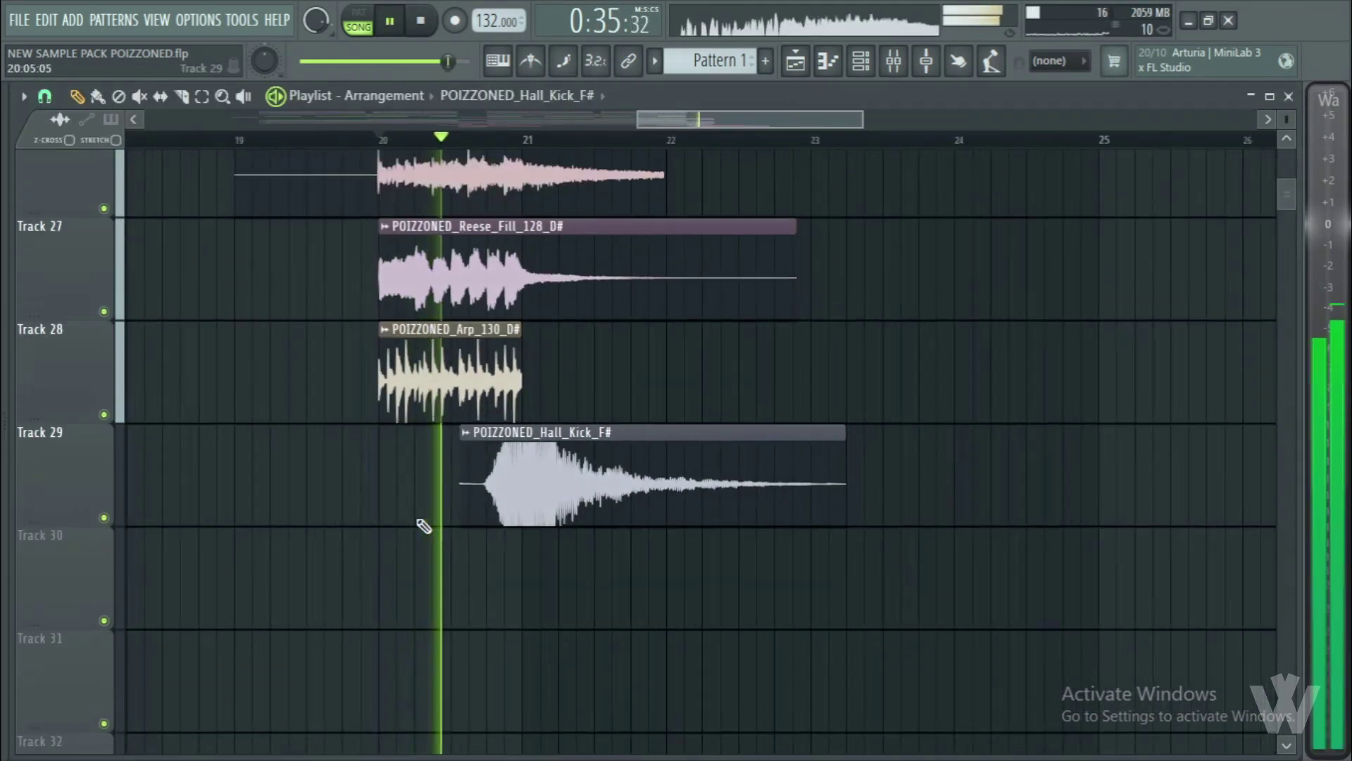
double_click(639, 481)
key("space")
key("space")
left_click_drag(505, 293, 504, 317)
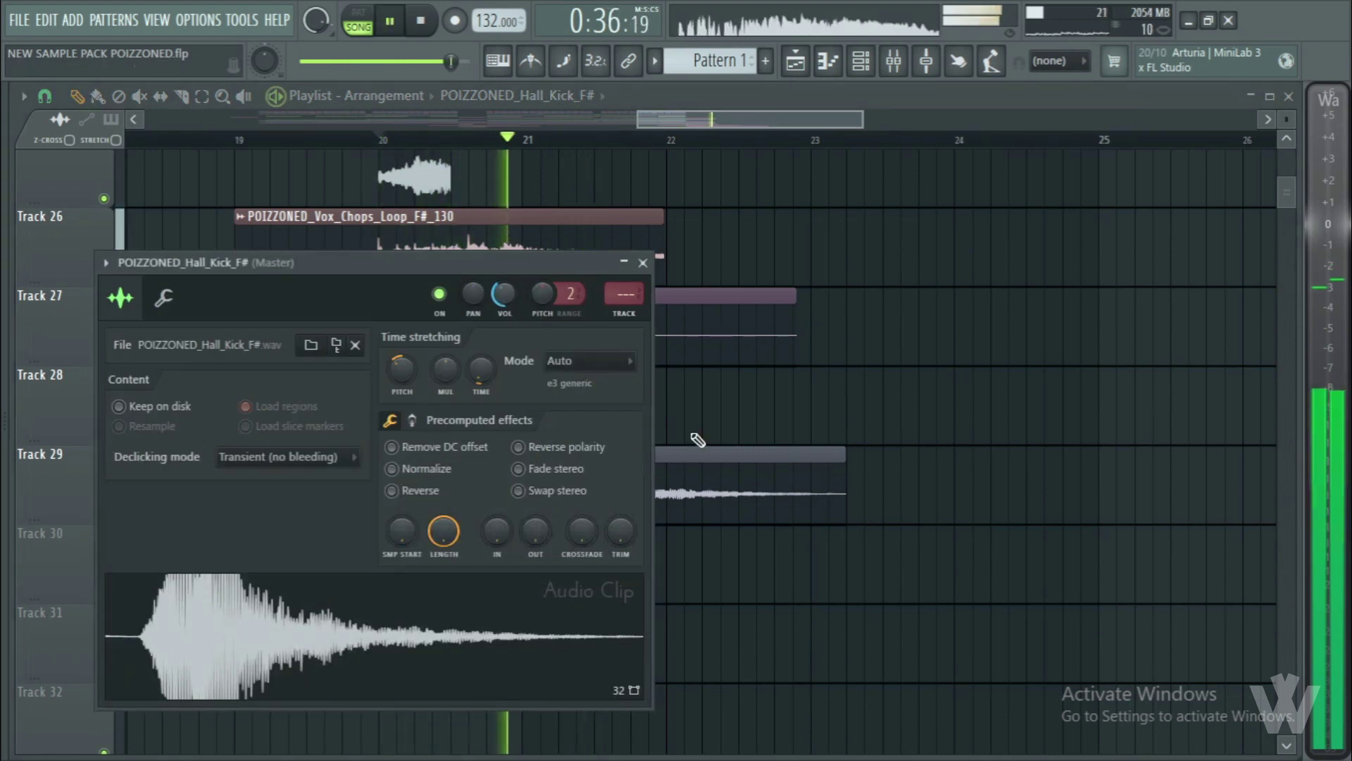
key("Escape")
- Load OTT into effect slot 2 of the Master track
scroll(969, 438, "down", 3)
scroll(972, 441, "down", 4)
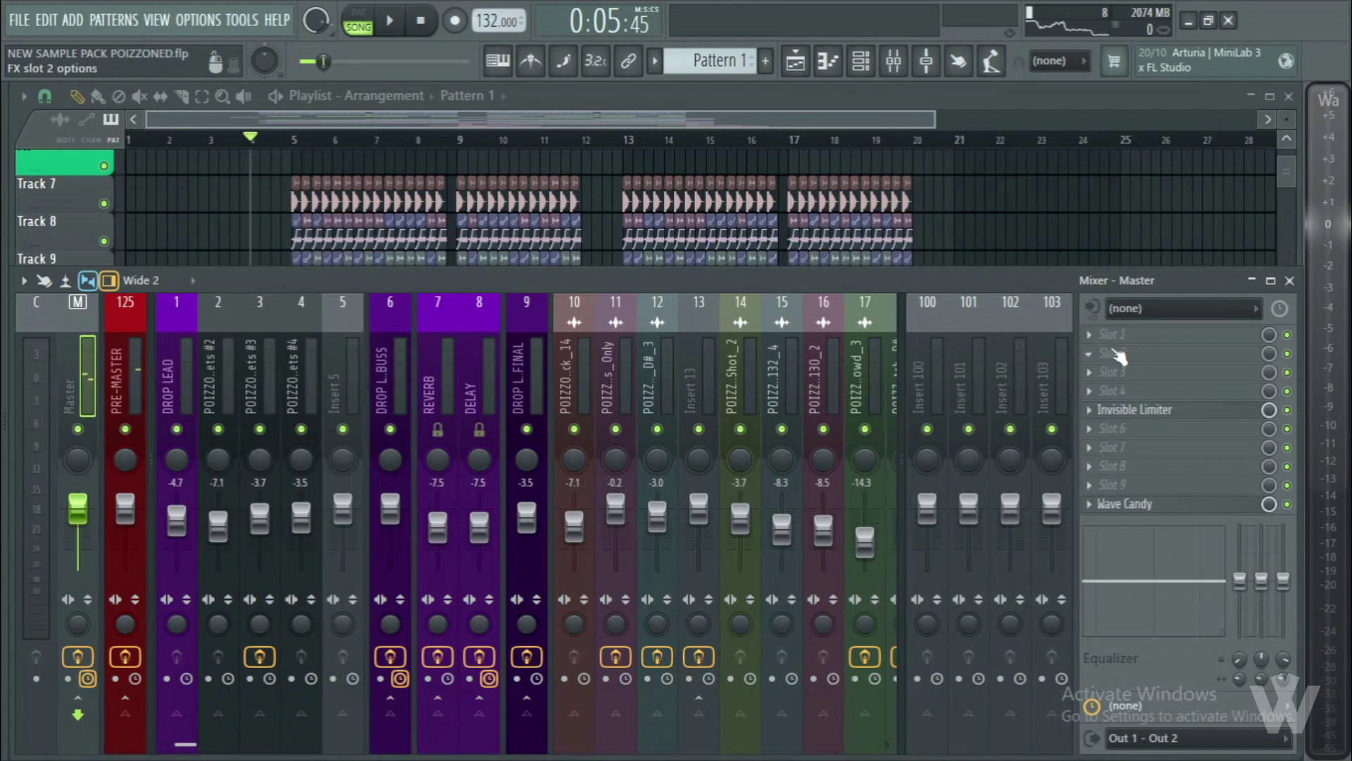
left_click(1099, 311)
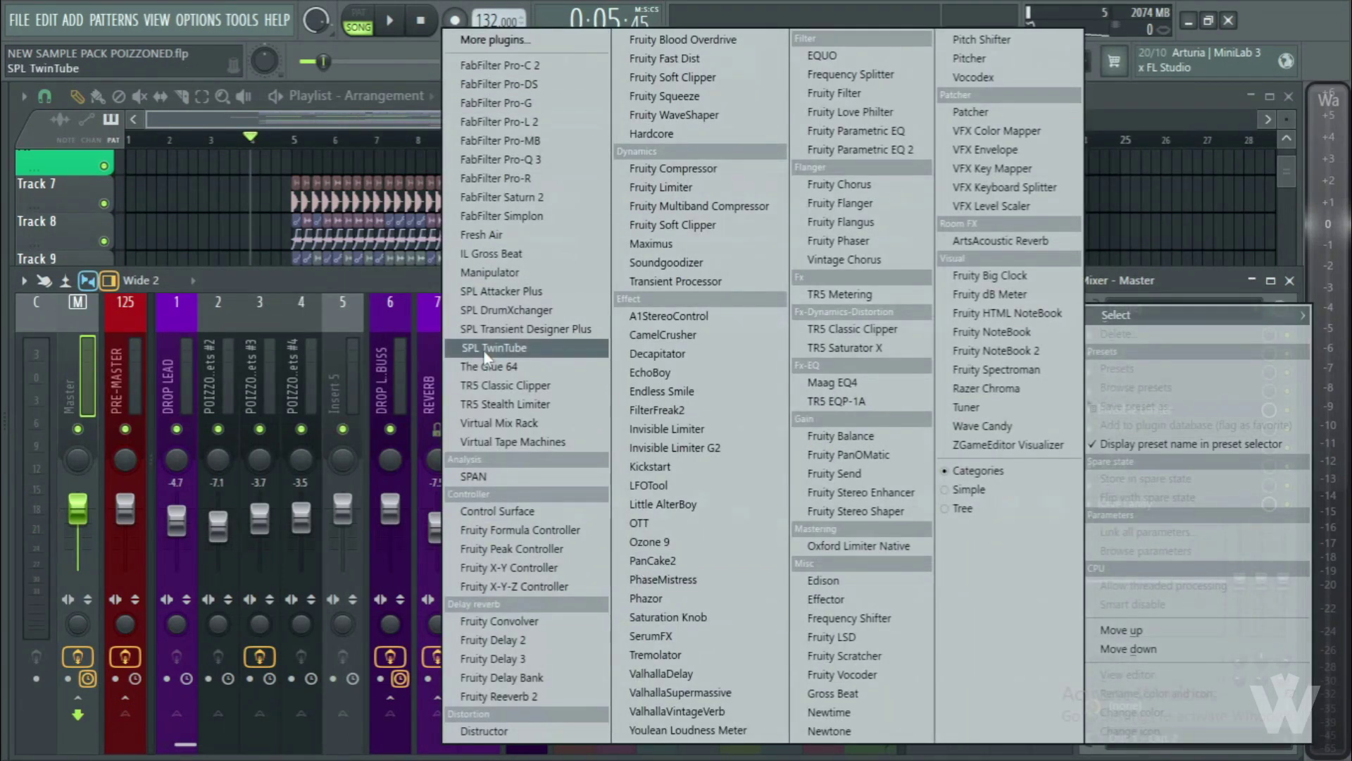
left_click(649, 521)
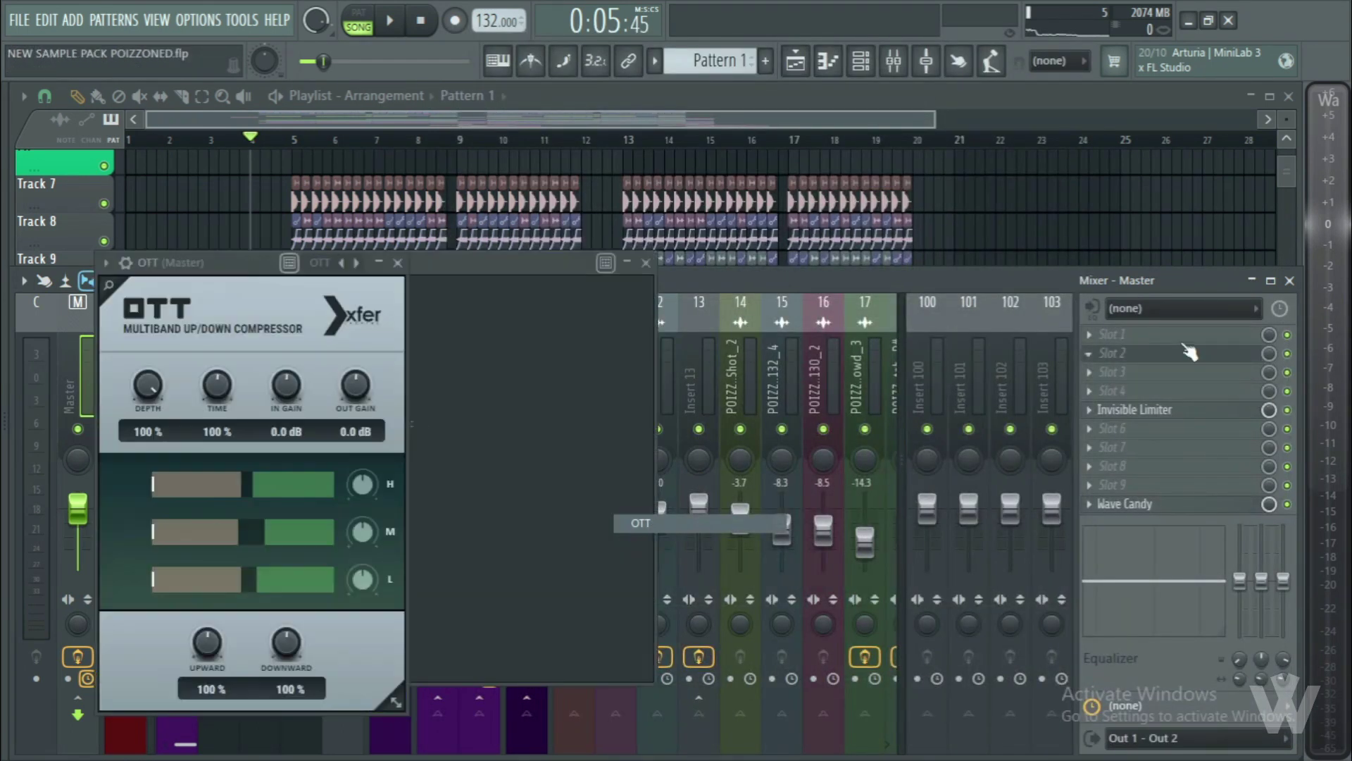
- Load The Glue 64 into slot 1 of the Master track with the Mastering preset "the glue"
left_click(1175, 334)
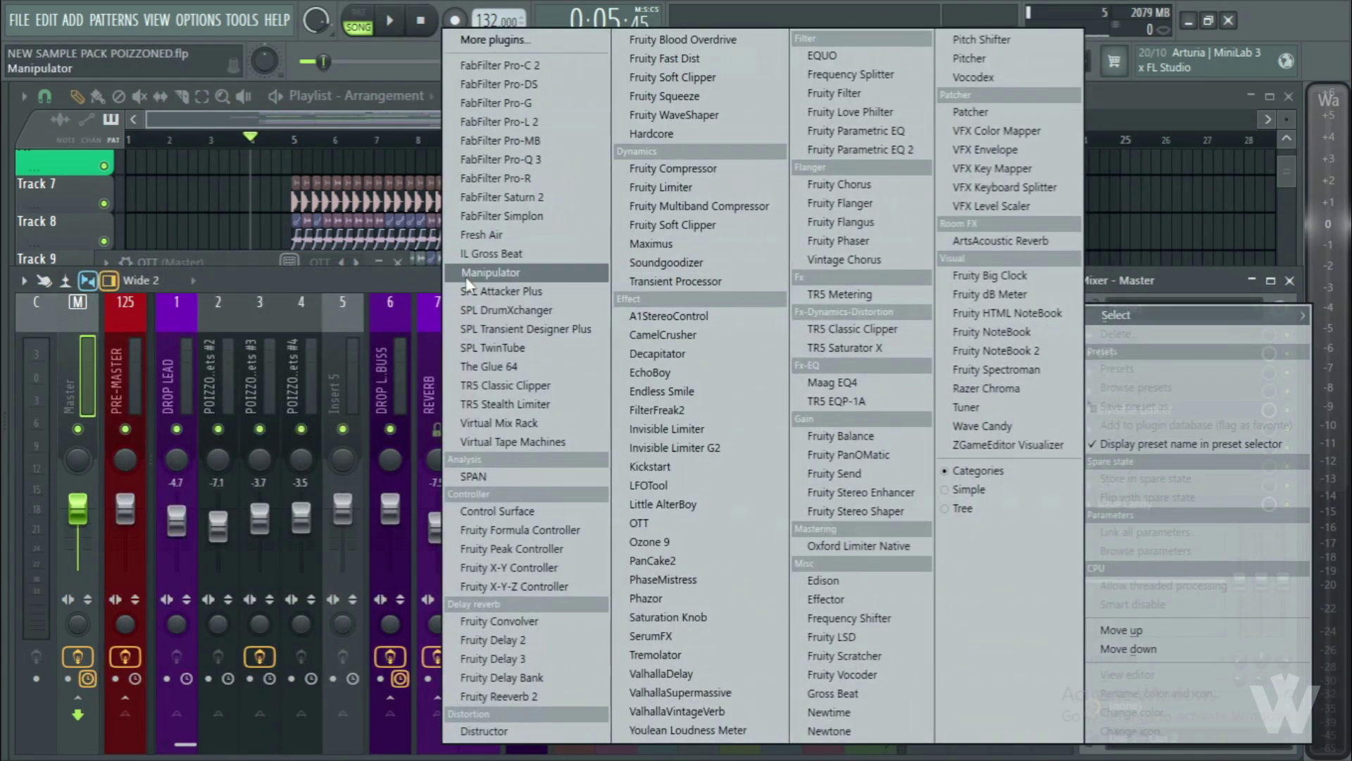
left_click(483, 385)
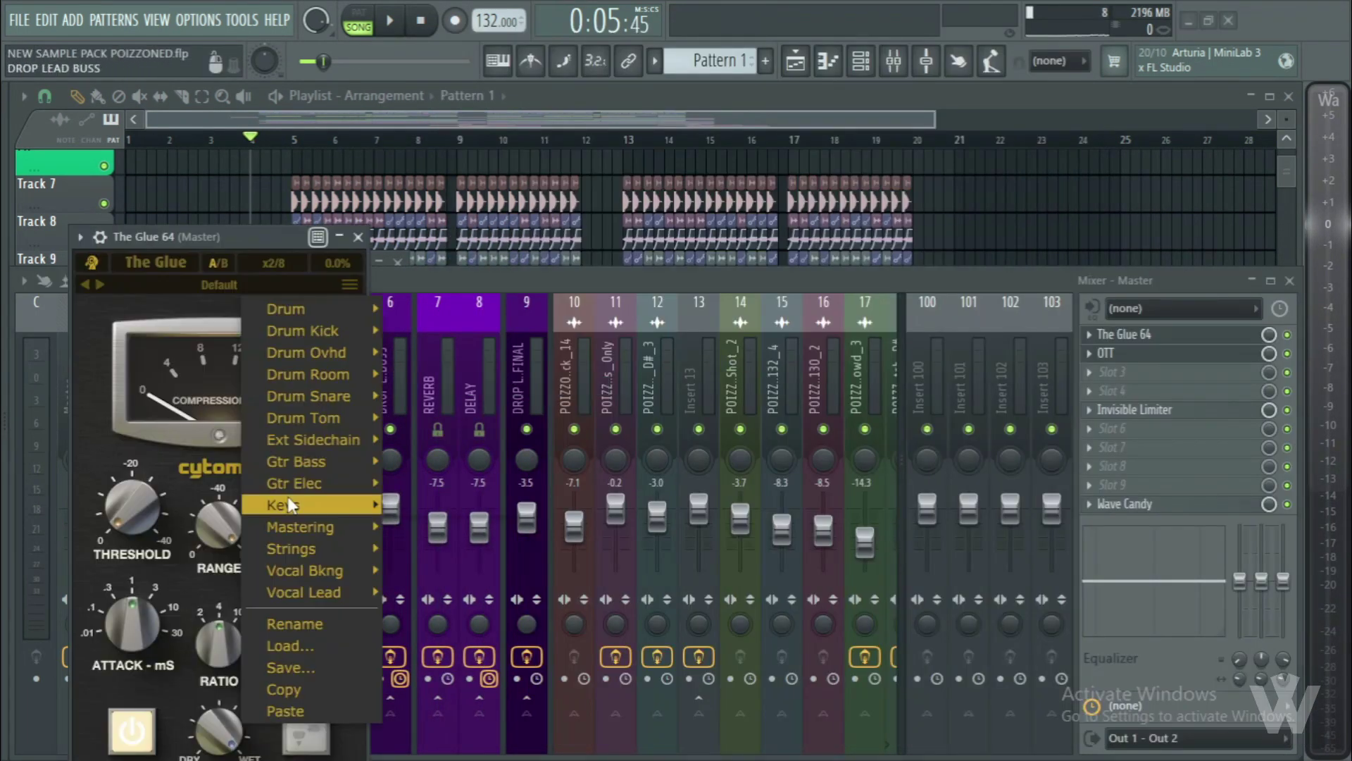
mouse_move(299, 525)
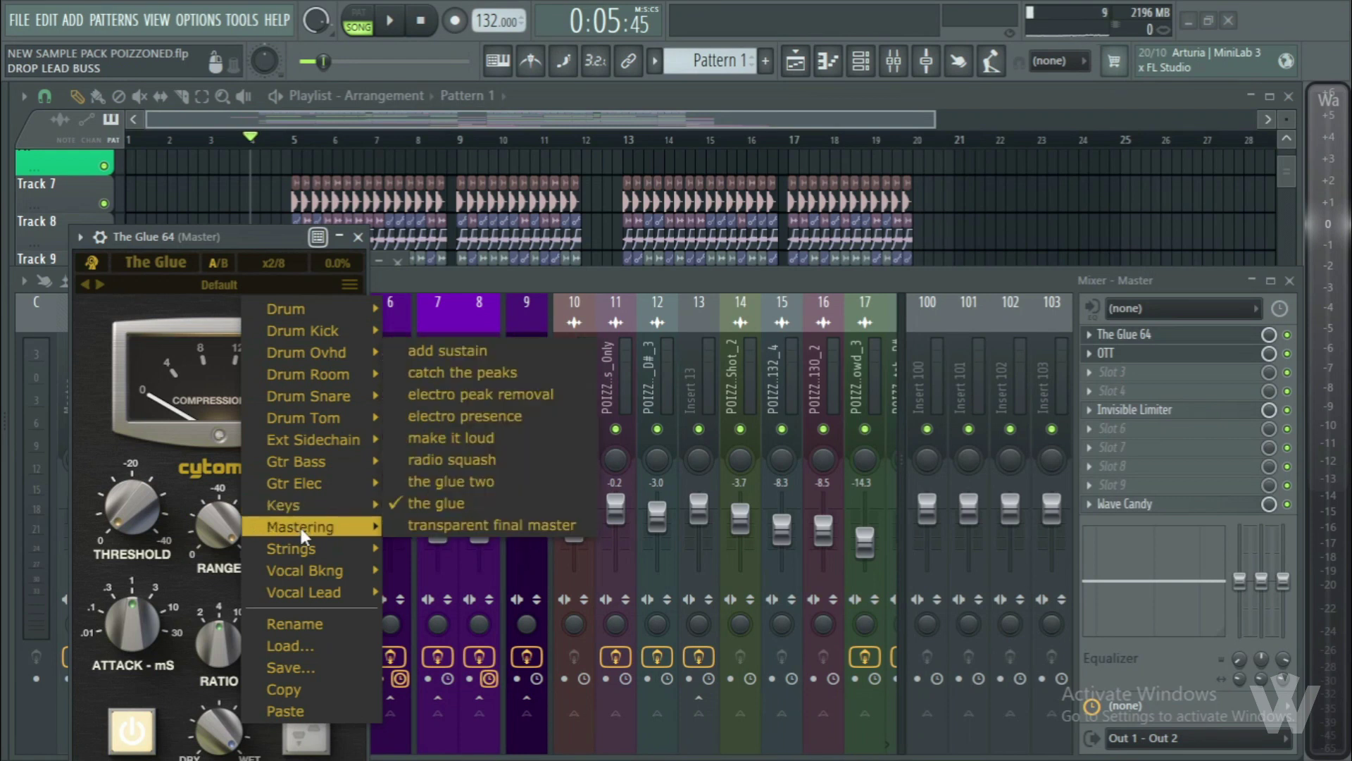
left_click(500, 501)
left_click(291, 229)
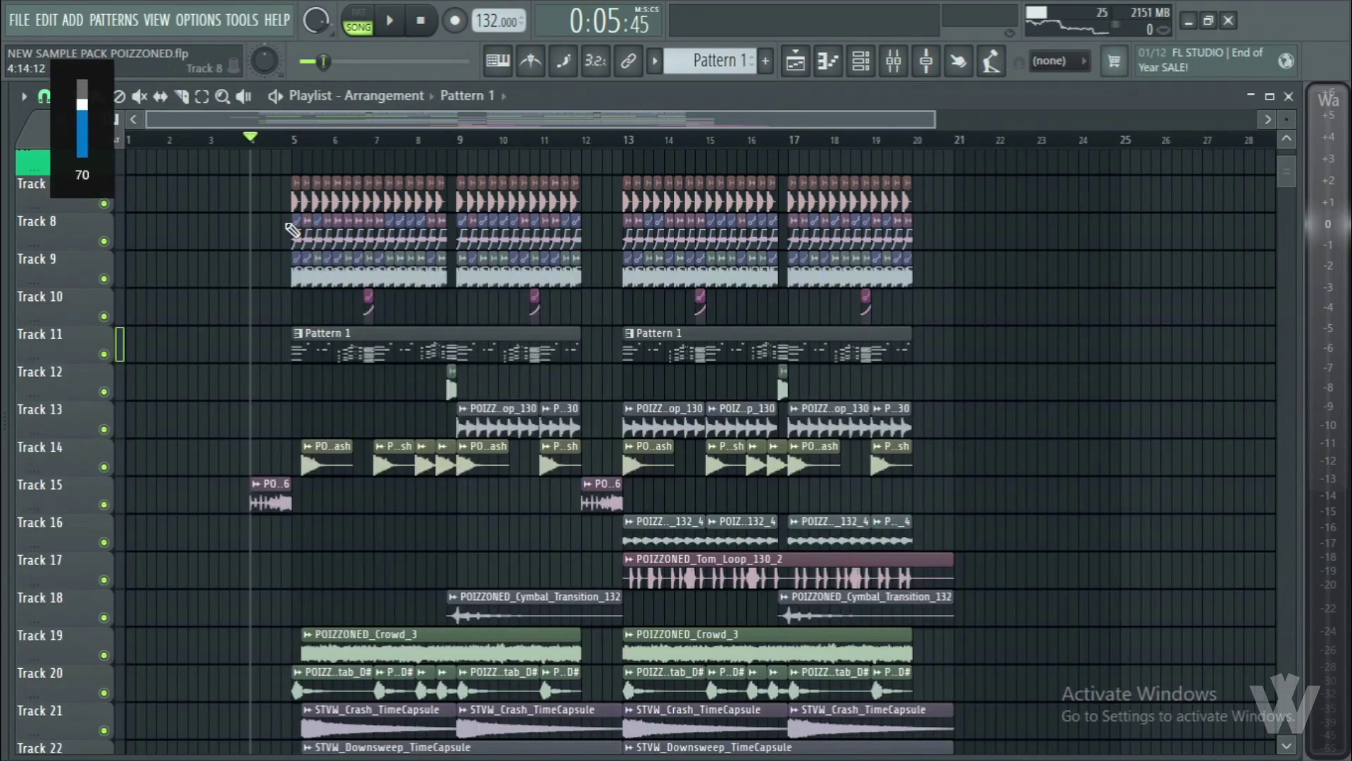
scroll(334, 295, "down", 3)
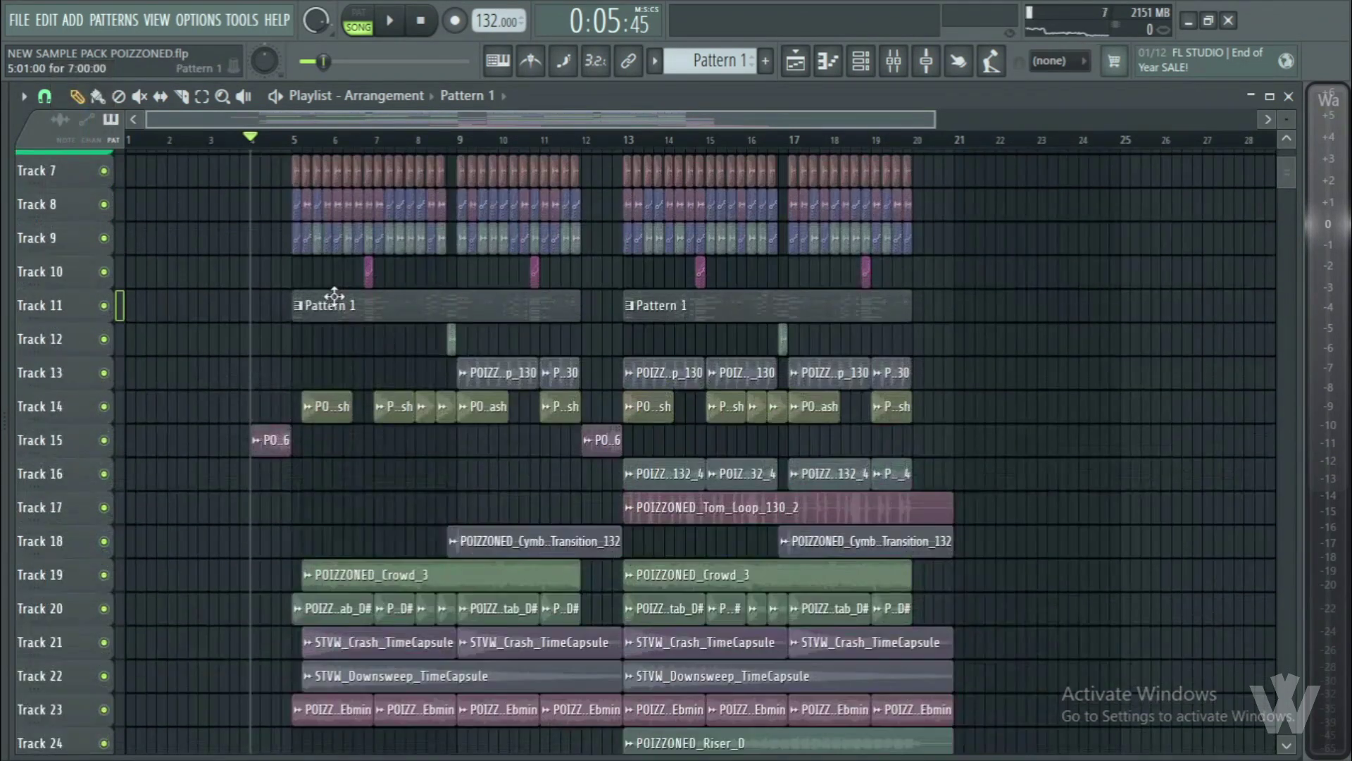
scroll(334, 295, "up", 3)
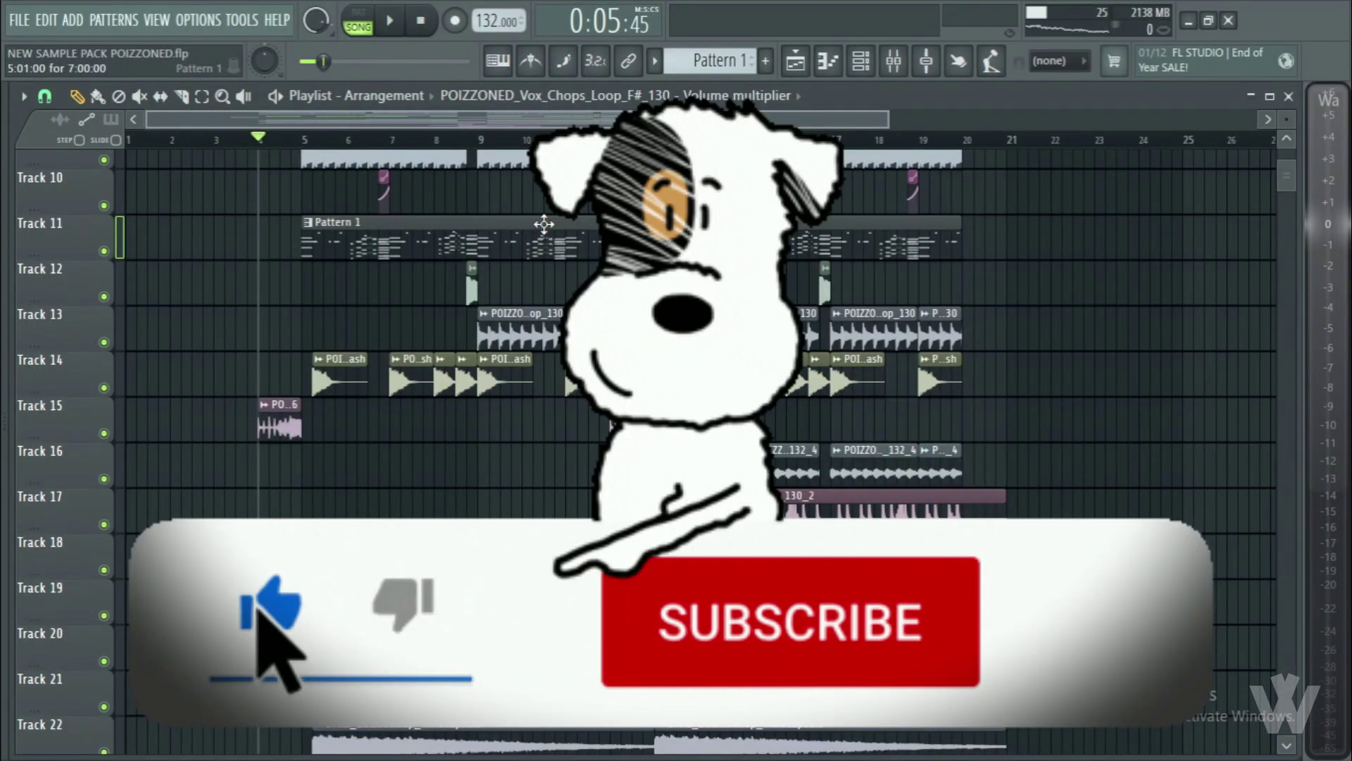
scroll(567, 274, "down", 4)
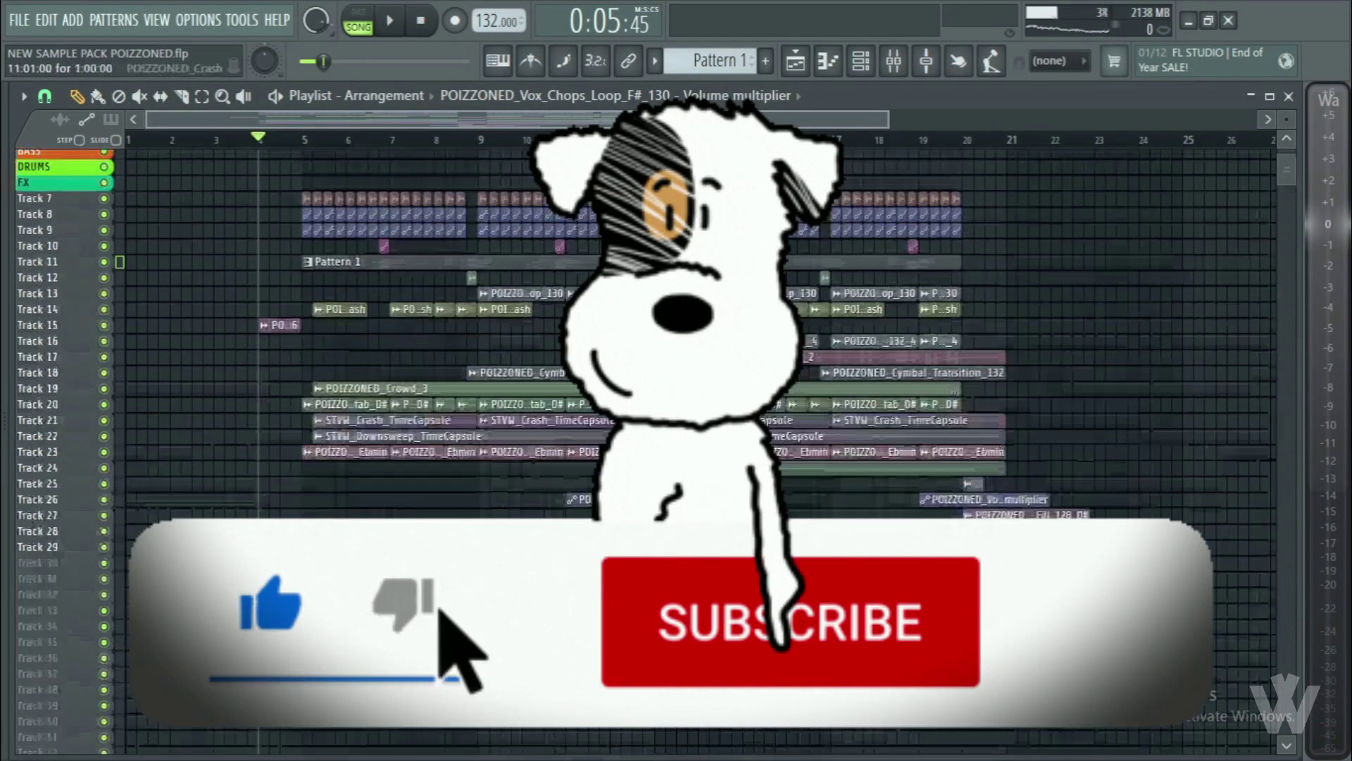